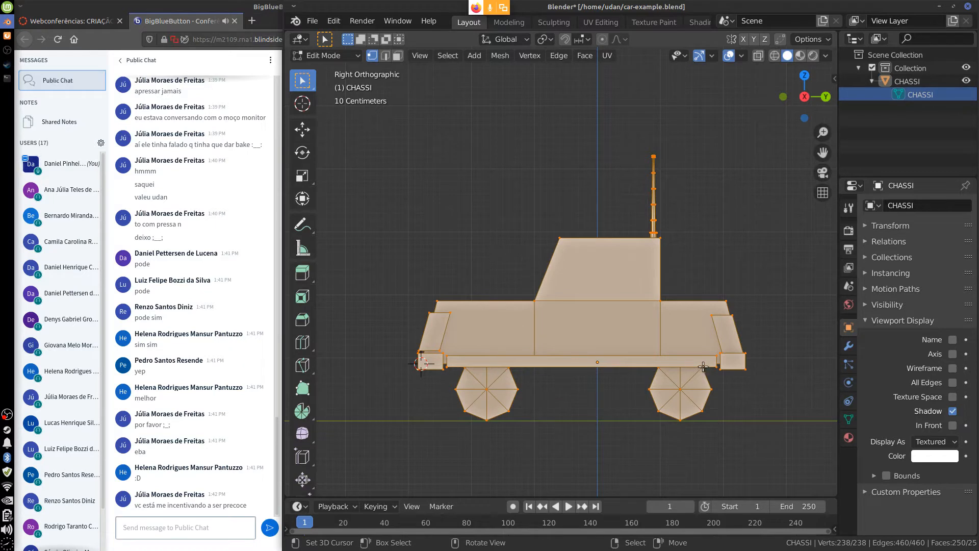
# Try to move the car body's linked geometry, and switch the chassis to Object Mode
pyautogui.click(718, 356)
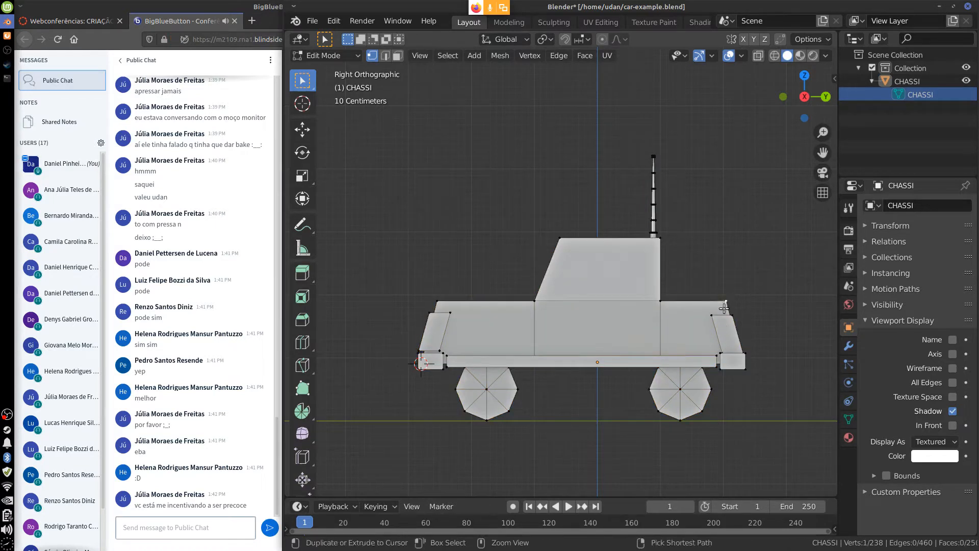
pyautogui.hotkey('ctrl', 'l')
pyautogui.press('g')
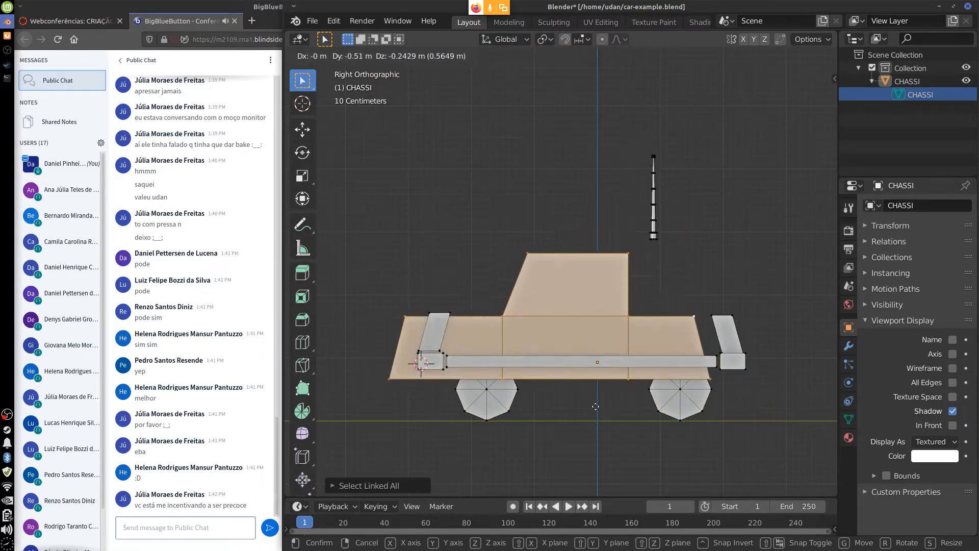
pyautogui.click(677, 338)
pyautogui.press('Tab')
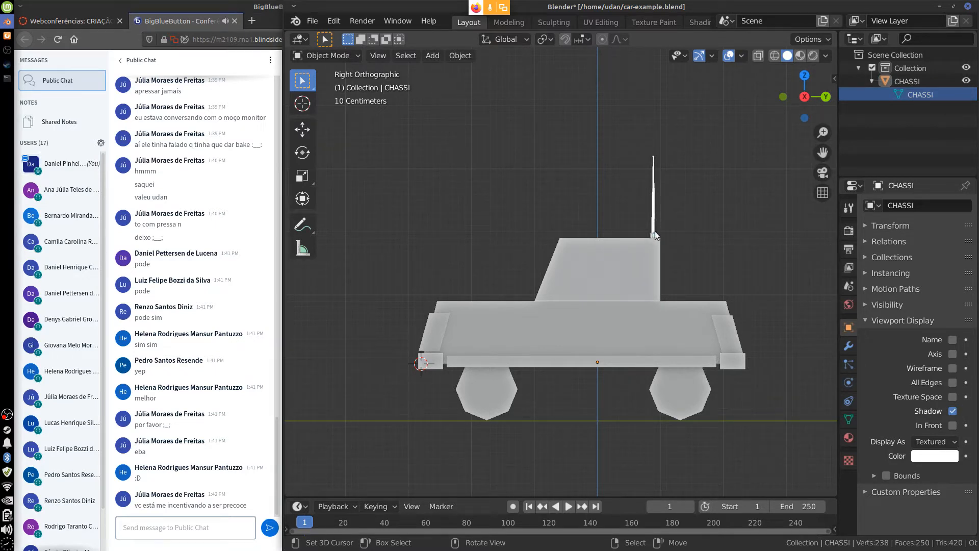
# Handwrite the annotations "RIG" and "ARMATURE" beside the car's antenna, and erase them
pyautogui.moveTo(654, 232)
pyautogui.mouseDown()
pyautogui.moveTo(665, 197)
pyautogui.moveTo(696, 162)
pyautogui.mouseUp()
pyautogui.moveTo(675, 155); pyautogui.dragTo(681, 157)
pyautogui.moveTo(658, 211); pyautogui.dragTo(697, 161)
pyautogui.moveTo(661, 231)
pyautogui.mouseDown(button='right')
pyautogui.moveTo(698, 164)
pyautogui.moveTo(682, 126)
pyautogui.moveTo(673, 161)
pyautogui.mouseUp(button='right')
pyautogui.moveTo(696, 141)
pyautogui.mouseDown()
pyautogui.moveTo(698, 152)
pyautogui.moveTo(728, 159)
pyautogui.mouseUp()
pyautogui.moveTo(696, 185); pyautogui.dragTo(701, 206)
pyautogui.moveTo(692, 199)
pyautogui.mouseDown()
pyautogui.moveTo(703, 199)
pyautogui.moveTo(706, 211)
pyautogui.mouseUp()
pyautogui.moveTo(703, 189); pyautogui.dragTo(716, 206)
pyautogui.moveTo(717, 205)
pyautogui.mouseDown()
pyautogui.moveTo(719, 193)
pyautogui.moveTo(754, 203)
pyautogui.mouseUp()
pyautogui.moveTo(746, 196); pyautogui.dragTo(778, 196)
pyautogui.moveTo(777, 197); pyautogui.dragTo(798, 202)
pyautogui.moveTo(788, 198); pyautogui.dragTo(796, 196)
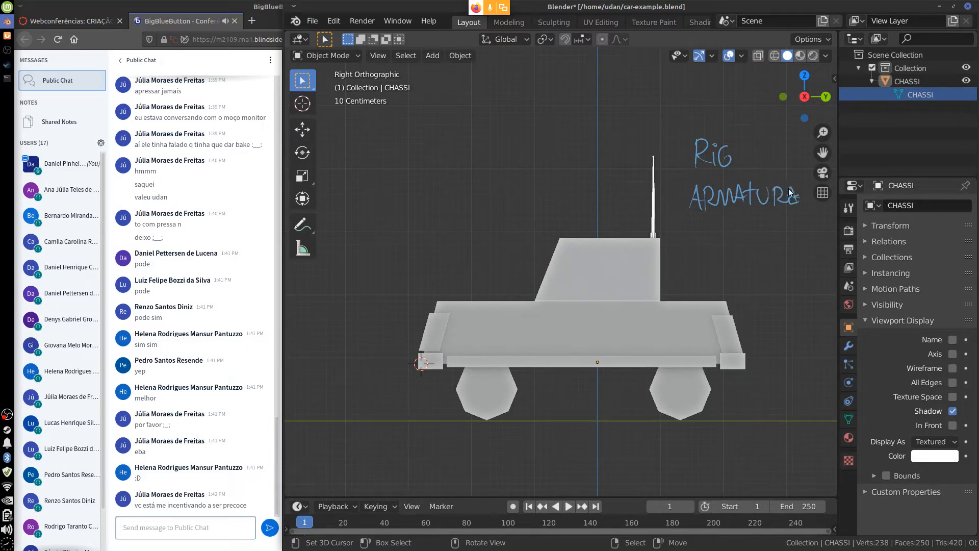
pyautogui.moveTo(794, 204)
pyautogui.mouseDown()
pyautogui.moveTo(742, 191)
pyautogui.moveTo(696, 196)
pyautogui.moveTo(714, 147)
pyautogui.mouseUp()
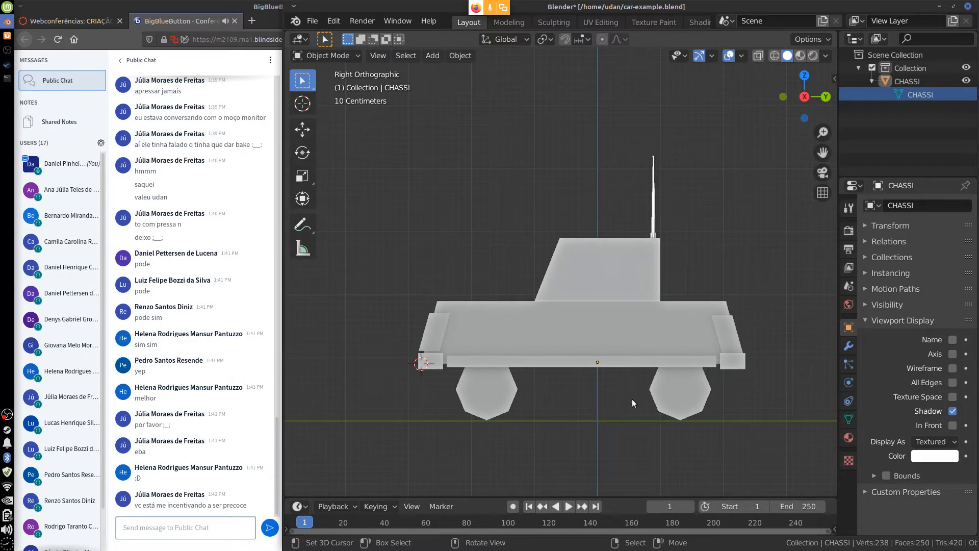
# Reset the 3D cursor to the world origin and add an armature there
pyautogui.keyDown('shift'); pyautogui.moveTo(740, 333); pyautogui.dragTo(687, 321, button='middle'); pyautogui.keyUp('shift')
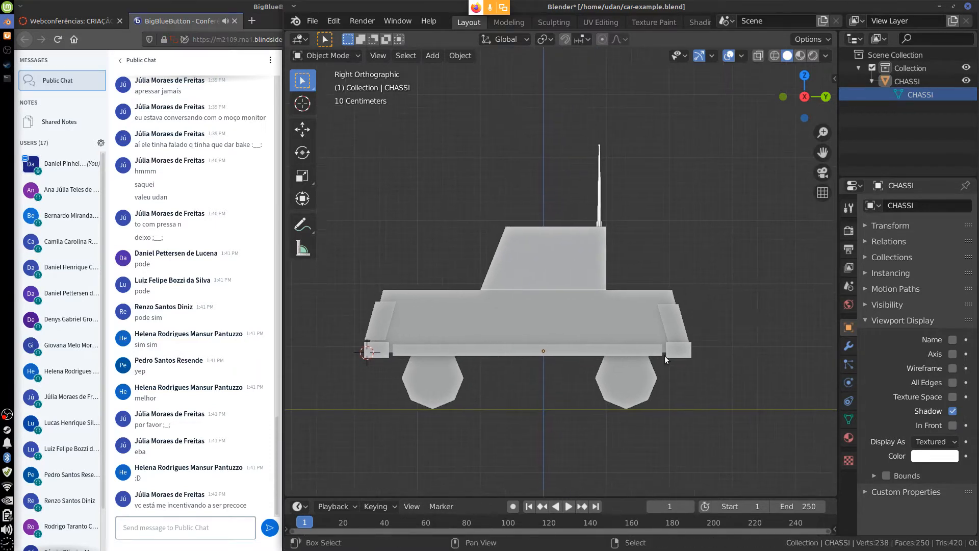
pyautogui.hotkey('shift', 'c')
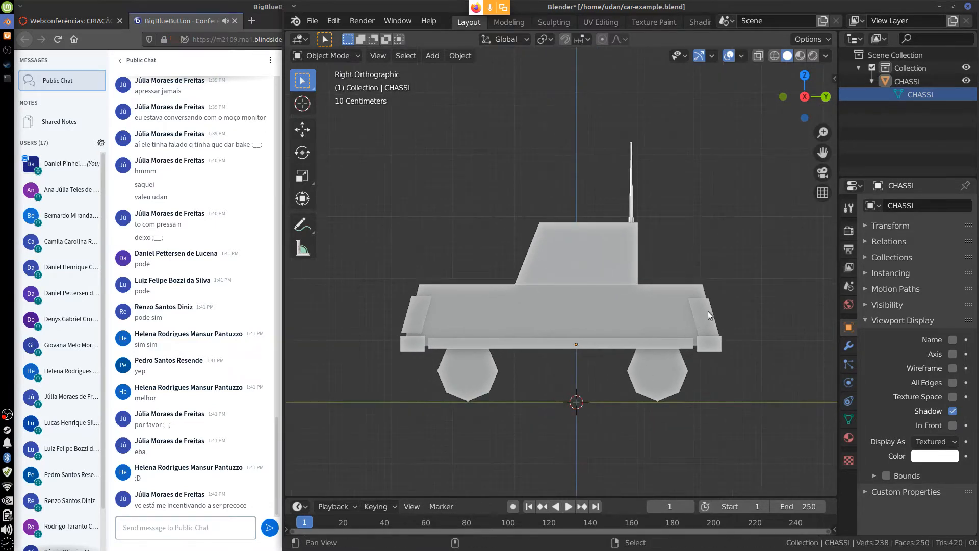
pyautogui.keyDown('shift'); pyautogui.moveTo(579, 338); pyautogui.dragTo(645, 339, button='middle'); pyautogui.keyUp('shift')
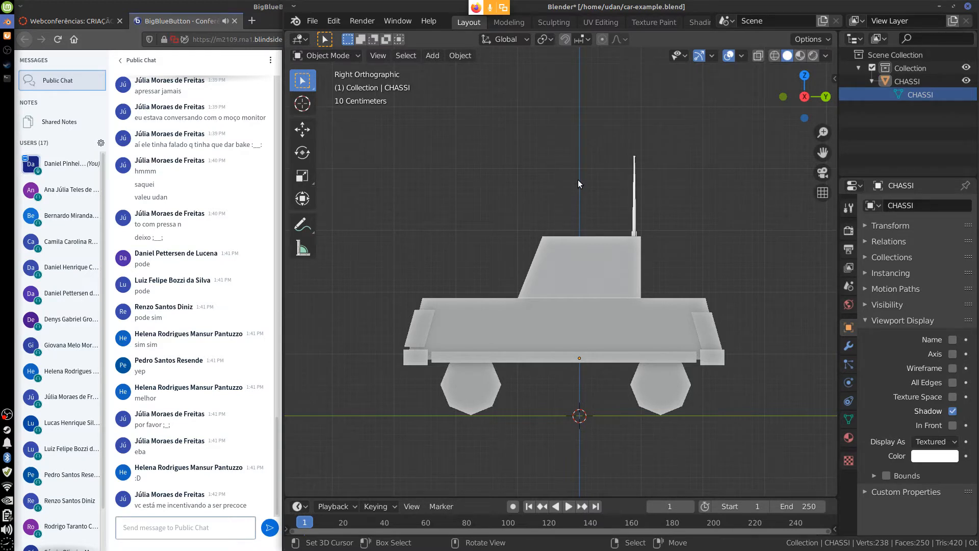
pyautogui.click(433, 56)
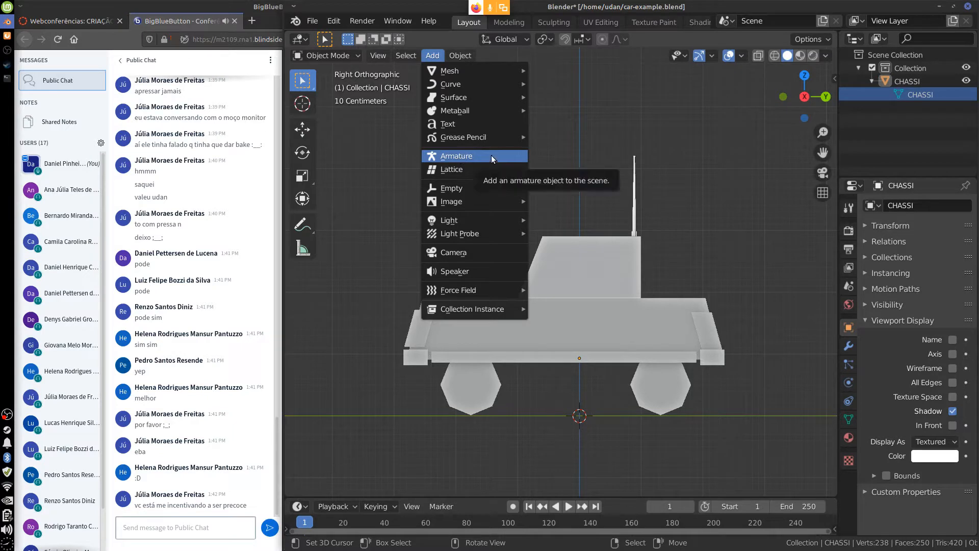
pyautogui.click(509, 158)
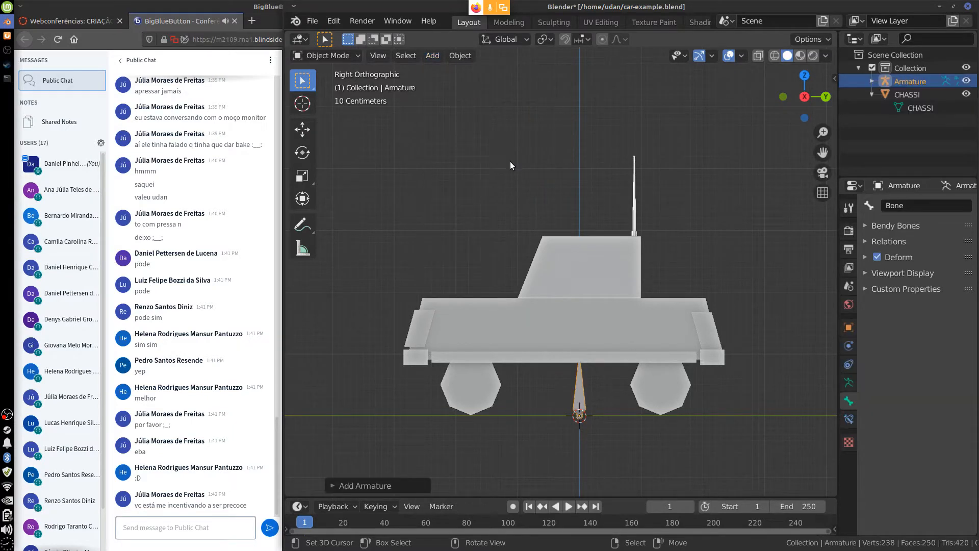
# Circle the new bone in X-ray view, label it "BONE" by hand with an arrow, and erase the annotation
pyautogui.keyDown('shift'); pyautogui.moveTo(642, 442); pyautogui.dragTo(635, 354, button='middle'); pyautogui.keyUp('shift')
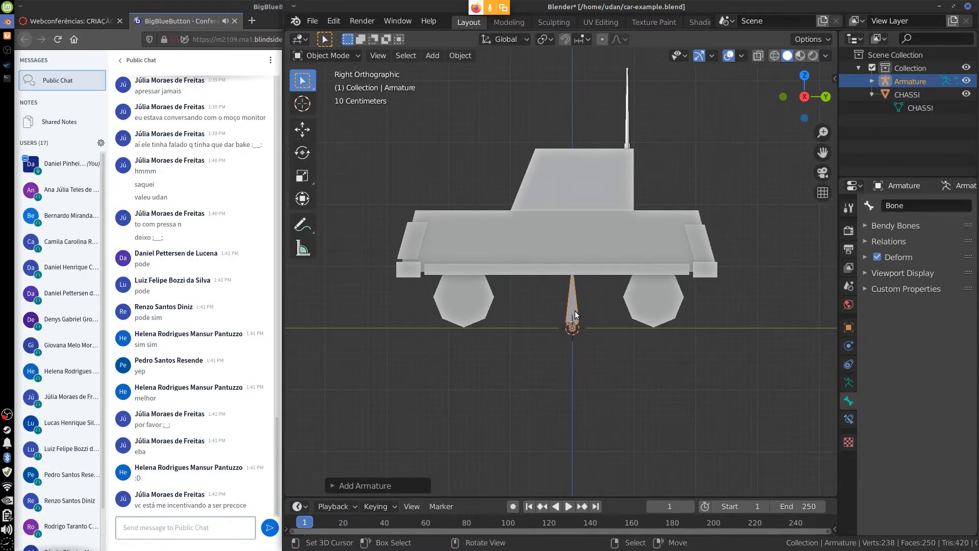
pyautogui.click(759, 56)
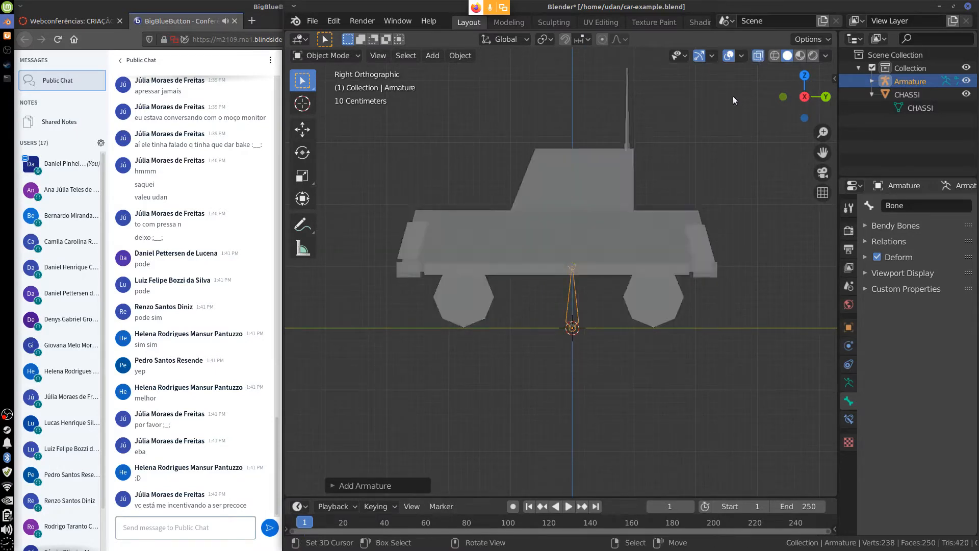
pyautogui.moveTo(537, 317)
pyautogui.mouseDown()
pyautogui.moveTo(606, 305)
pyautogui.moveTo(576, 243)
pyautogui.mouseUp()
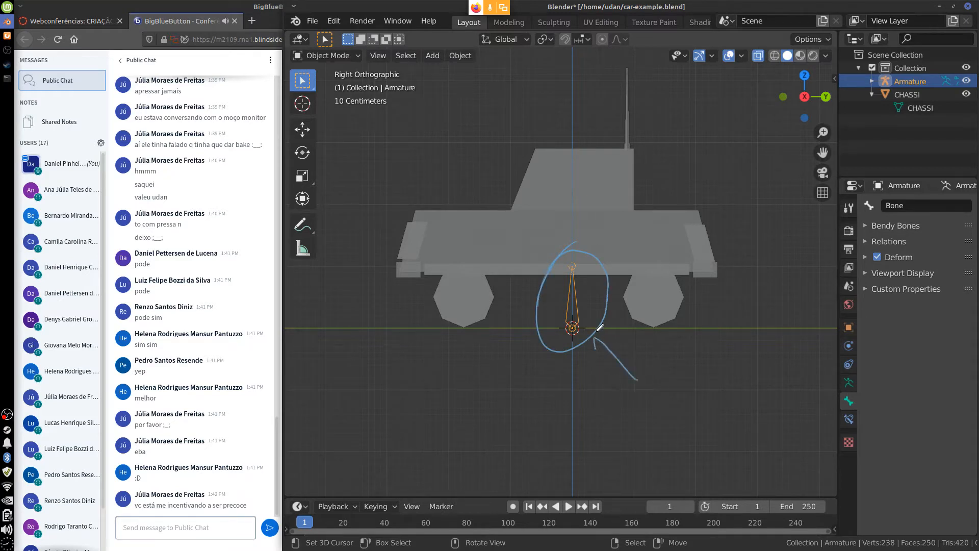
pyautogui.moveTo(653, 372)
pyautogui.mouseDown()
pyautogui.moveTo(658, 403)
pyautogui.moveTo(693, 395)
pyautogui.moveTo(703, 377)
pyautogui.moveTo(720, 400)
pyautogui.mouseUp()
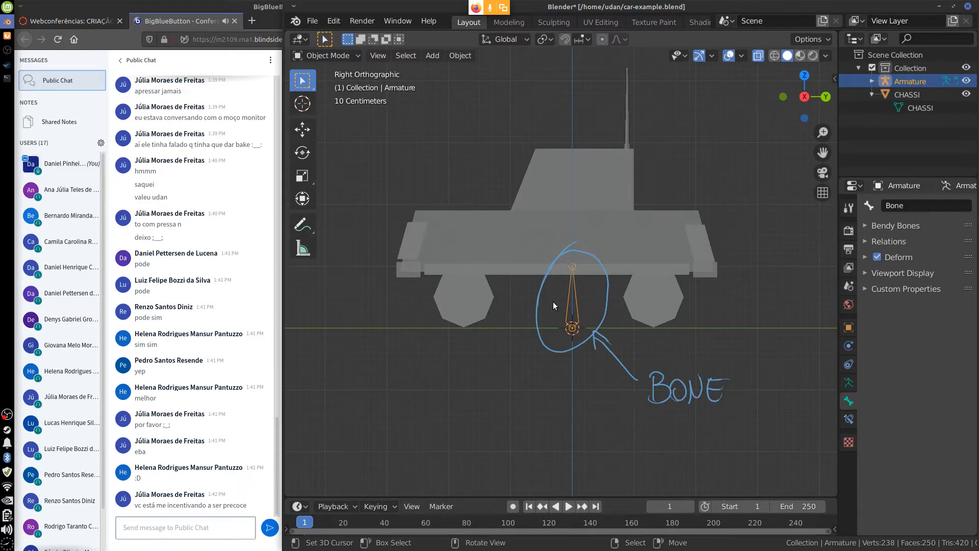
pyautogui.moveTo(740, 382)
pyautogui.keyDown('ctrl'); pyautogui.mouseDown()
pyautogui.moveTo(684, 384)
pyautogui.moveTo(580, 344)
pyautogui.moveTo(595, 232)
pyautogui.moveTo(619, 308)
pyautogui.moveTo(589, 257)
pyautogui.mouseUp(); pyautogui.keyUp('ctrl')
pyautogui.click(730, 55)
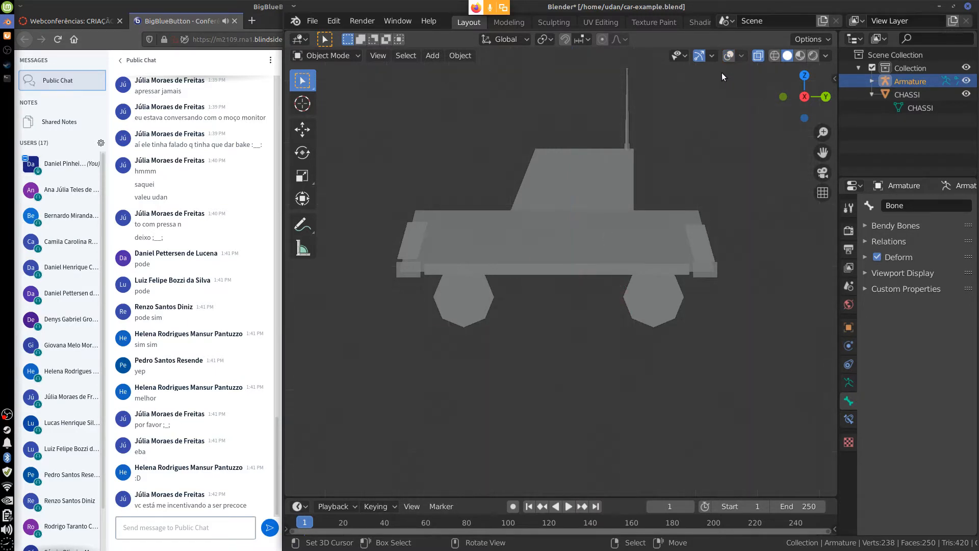
pyautogui.click(729, 56)
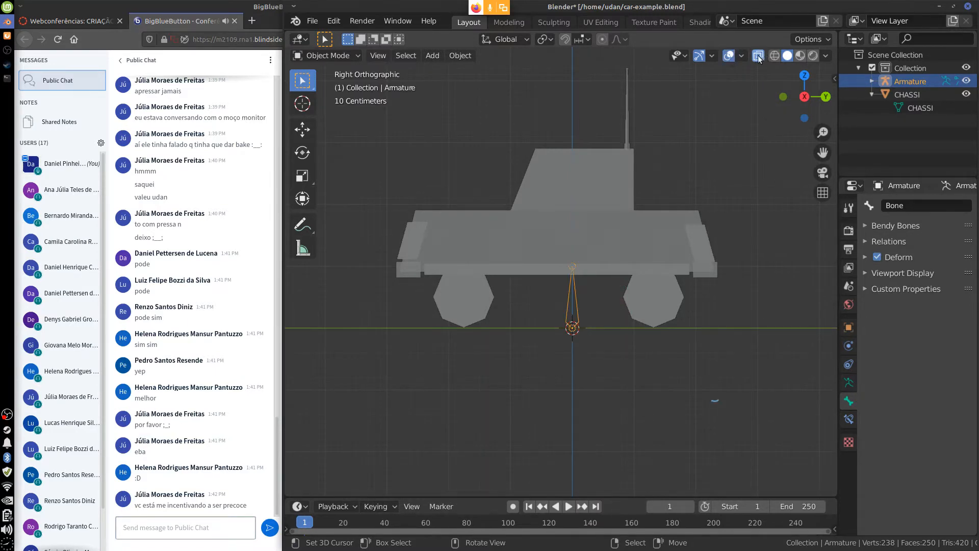
# In the armature's Edit Mode, rotate the bone -90° to lie horizontally and move it so its base sits at the world origin
pyautogui.click(346, 59)
pyautogui.click(343, 81)
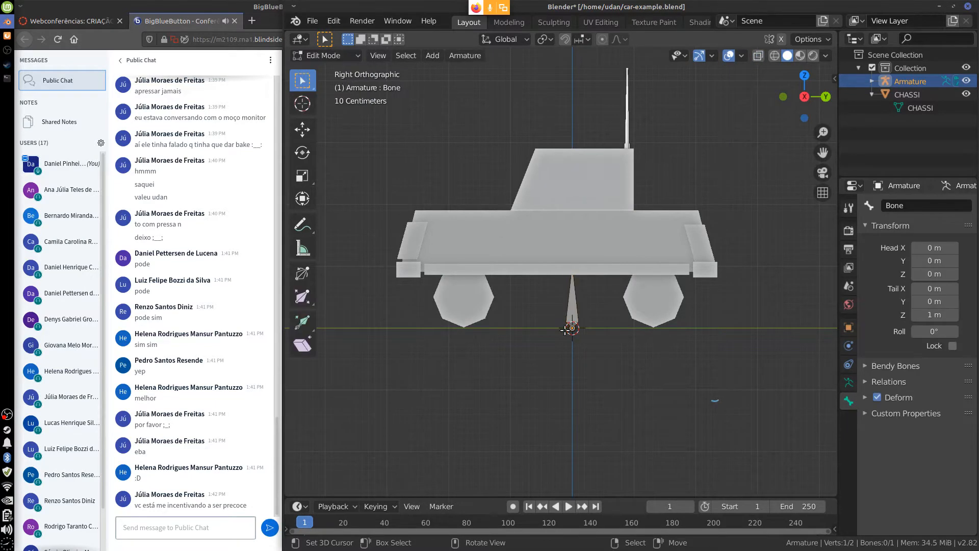
pyautogui.click(570, 310)
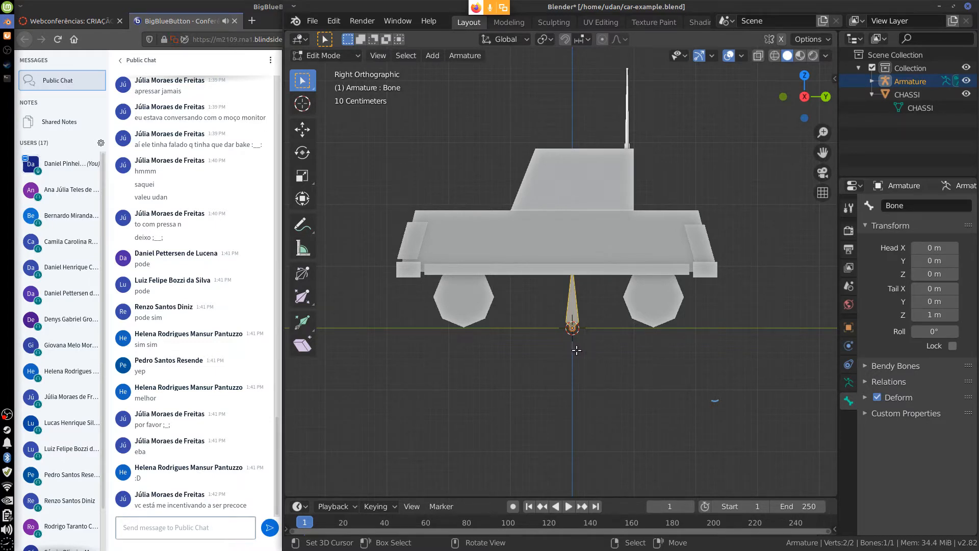
pyautogui.press('r')
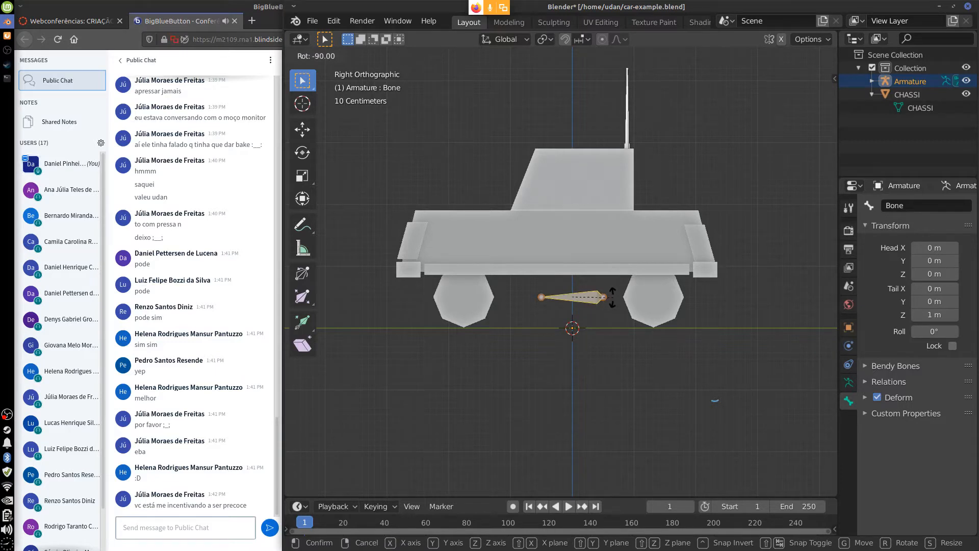
pyautogui.click(611, 297)
pyautogui.press('g')
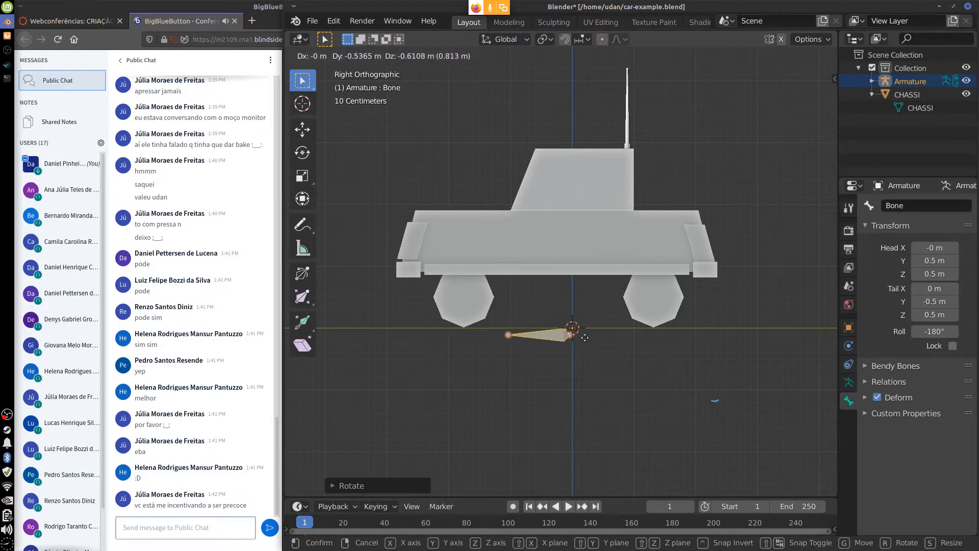
pyautogui.click(582, 332)
pyautogui.click(510, 329)
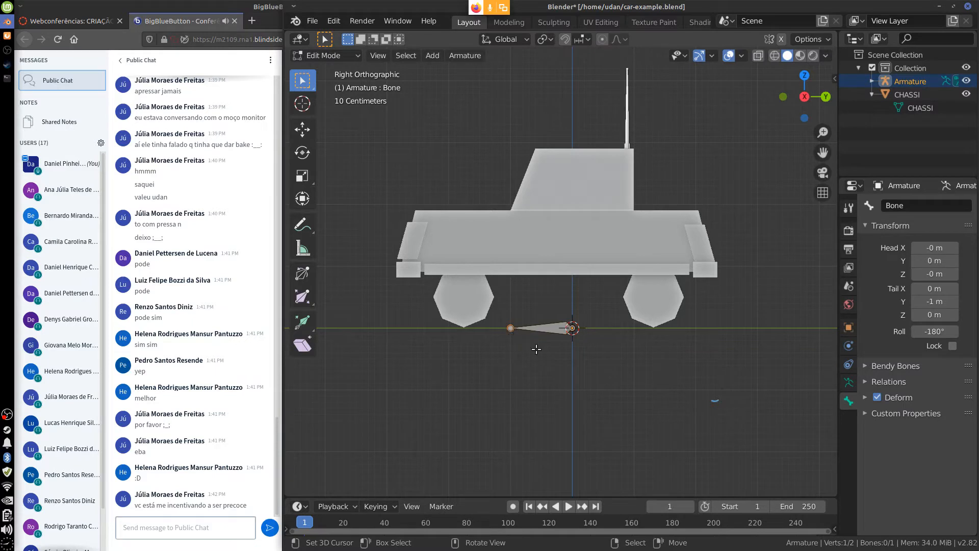
pyautogui.press('g')
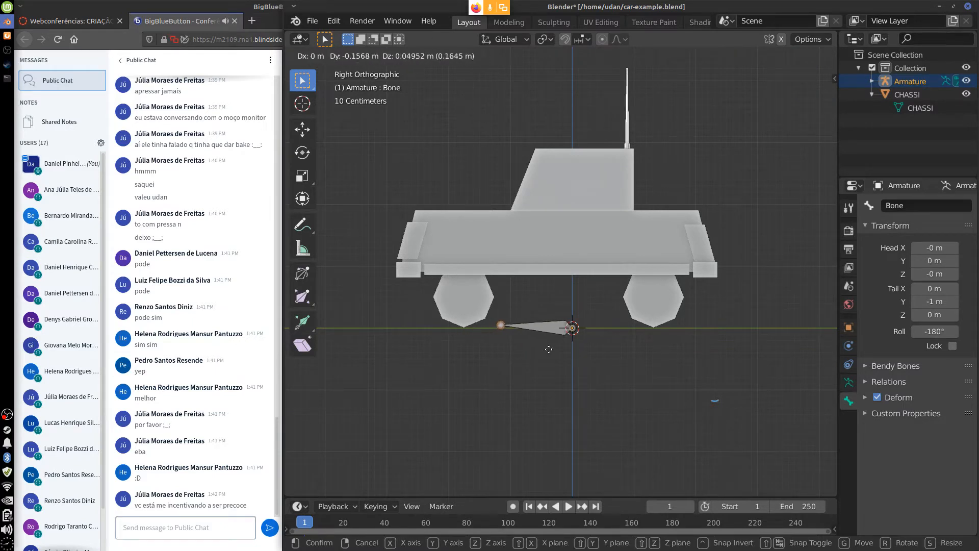
pyautogui.rightClick(538, 349)
pyautogui.click(555, 333)
pyautogui.press('s')
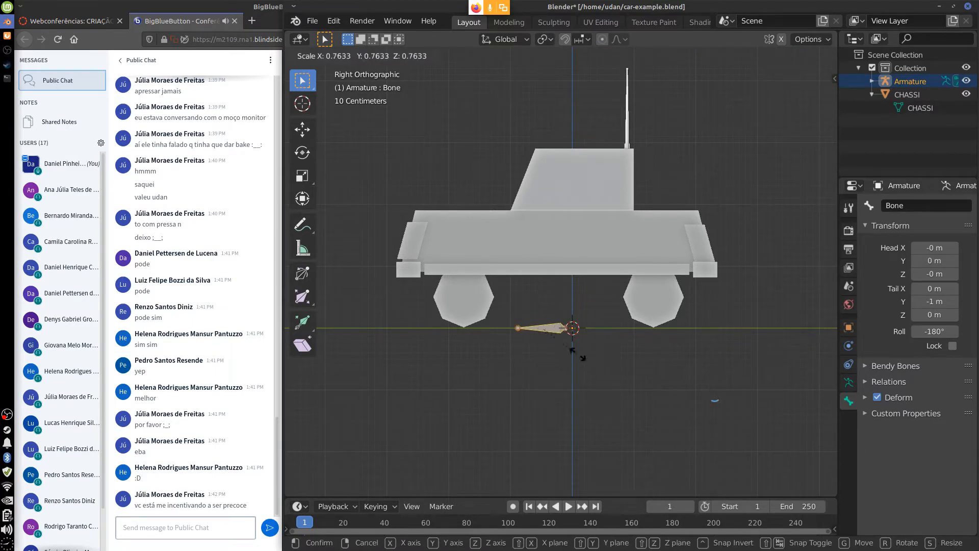
pyautogui.rightClick(572, 353)
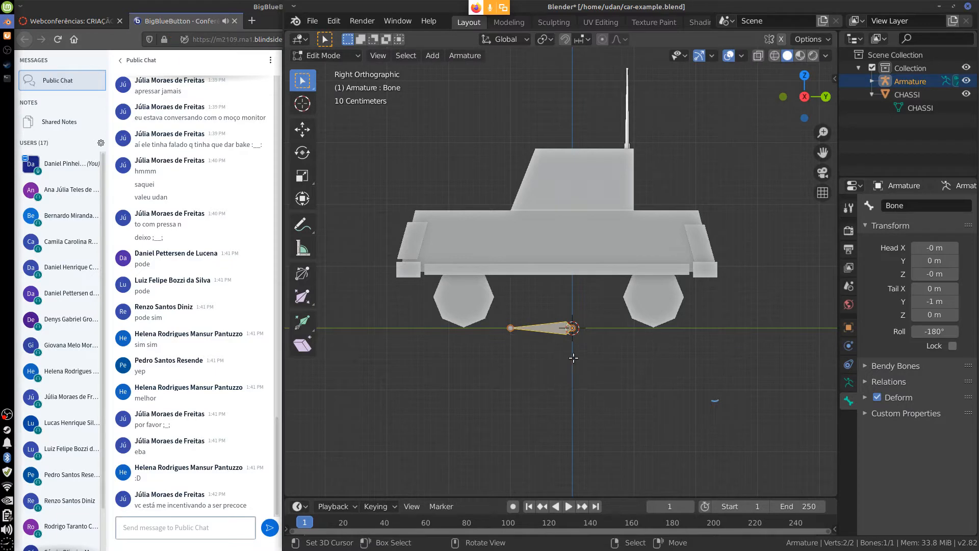
# Circle the bone's base joint and annotate it by hand with an arrow and the words "BASE" and "PIVOT"
pyautogui.keyDown('shift'); pyautogui.moveTo(584, 357); pyautogui.dragTo(615, 346, button='middle'); pyautogui.keyUp('shift')
pyautogui.scroll(4, 611, 351)
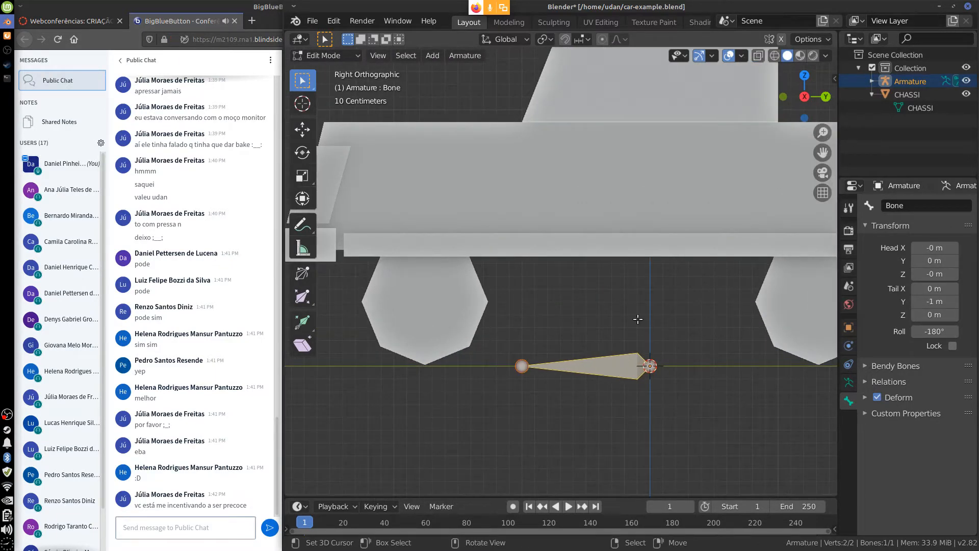
pyautogui.click(657, 396)
pyautogui.press('d')
pyautogui.moveTo(654, 340)
pyautogui.mouseDown()
pyautogui.moveTo(649, 380)
pyautogui.moveTo(638, 347)
pyautogui.moveTo(699, 376)
pyautogui.moveTo(686, 383)
pyautogui.moveTo(707, 391)
pyautogui.mouseUp()
pyautogui.moveTo(705, 376)
pyautogui.mouseDown()
pyautogui.moveTo(706, 395)
pyautogui.moveTo(719, 398)
pyautogui.mouseUp()
pyautogui.moveTo(724, 385); pyautogui.dragTo(729, 393)
pyautogui.moveTo(741, 384); pyautogui.dragTo(733, 399)
pyautogui.moveTo(745, 390)
pyautogui.mouseDown()
pyautogui.moveTo(759, 400)
pyautogui.moveTo(725, 433)
pyautogui.mouseUp()
pyautogui.moveTo(723, 412)
pyautogui.mouseDown()
pyautogui.moveTo(739, 427)
pyautogui.moveTo(767, 415)
pyautogui.mouseUp()
pyautogui.moveTo(776, 408); pyautogui.dragTo(774, 429)
pyautogui.moveTo(768, 415); pyautogui.dragTo(787, 415)
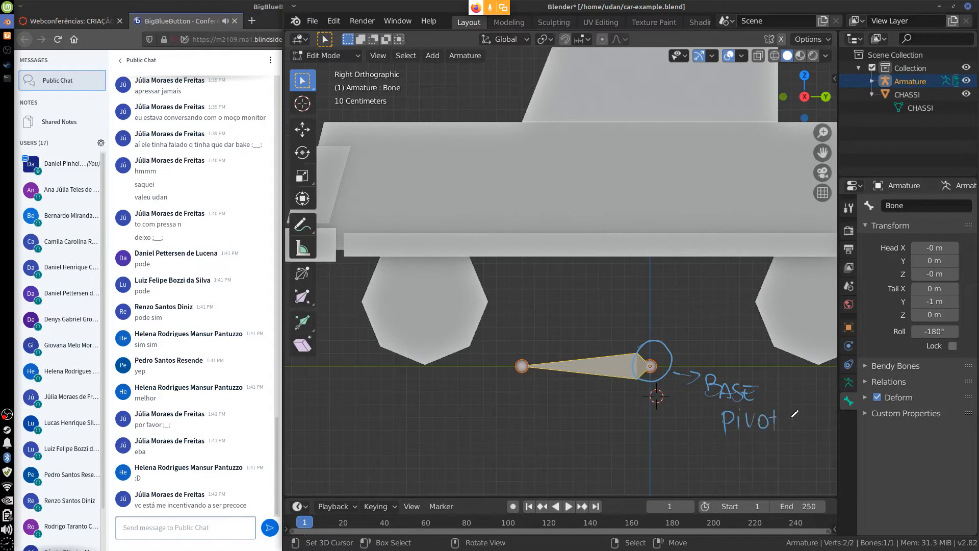
# Circle the bone's tip joint and handwrite the labels "PONTA", "DIREÇÃO" and "pole" below it
pyautogui.moveTo(516, 351); pyautogui.dragTo(500, 374)
pyautogui.moveTo(446, 398); pyautogui.dragTo(450, 413)
pyautogui.moveTo(445, 393); pyautogui.dragTo(467, 407)
pyautogui.moveTo(466, 396); pyautogui.dragTo(485, 406)
pyautogui.moveTo(478, 395); pyautogui.dragTo(488, 393)
pyautogui.moveTo(491, 405)
pyautogui.mouseDown()
pyautogui.moveTo(493, 387)
pyautogui.moveTo(500, 406)
pyautogui.mouseUp()
pyautogui.moveTo(491, 398)
pyautogui.mouseDown()
pyautogui.moveTo(499, 397)
pyautogui.moveTo(465, 436)
pyautogui.moveTo(481, 435)
pyautogui.mouseUp()
pyautogui.moveTo(481, 412)
pyautogui.mouseDown()
pyautogui.moveTo(496, 429)
pyautogui.moveTo(520, 414)
pyautogui.moveTo(522, 431)
pyautogui.moveTo(531, 410)
pyautogui.mouseUp()
pyautogui.moveTo(534, 411); pyautogui.dragTo(540, 419)
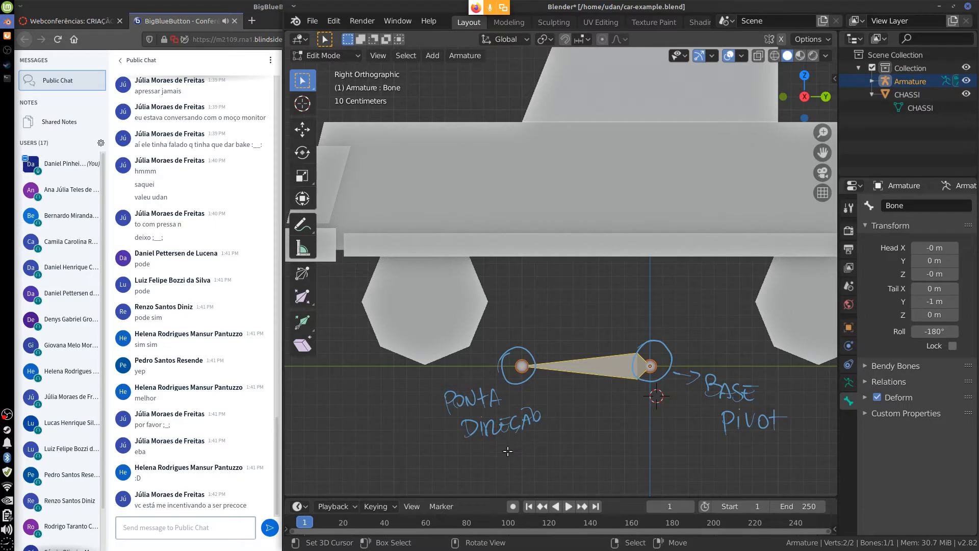
pyautogui.moveTo(506, 440); pyautogui.dragTo(511, 461)
pyautogui.moveTo(506, 442)
pyautogui.mouseDown()
pyautogui.moveTo(510, 451)
pyautogui.moveTo(520, 442)
pyautogui.mouseUp()
pyautogui.moveTo(526, 439); pyautogui.dragTo(542, 440)
# Outline the bone's body and label it "Corpo" with an arrow, and erase all annotations around the bone
pyautogui.moveTo(543, 363)
pyautogui.mouseDown()
pyautogui.moveTo(629, 352)
pyautogui.moveTo(543, 363)
pyautogui.moveTo(638, 380)
pyautogui.mouseUp()
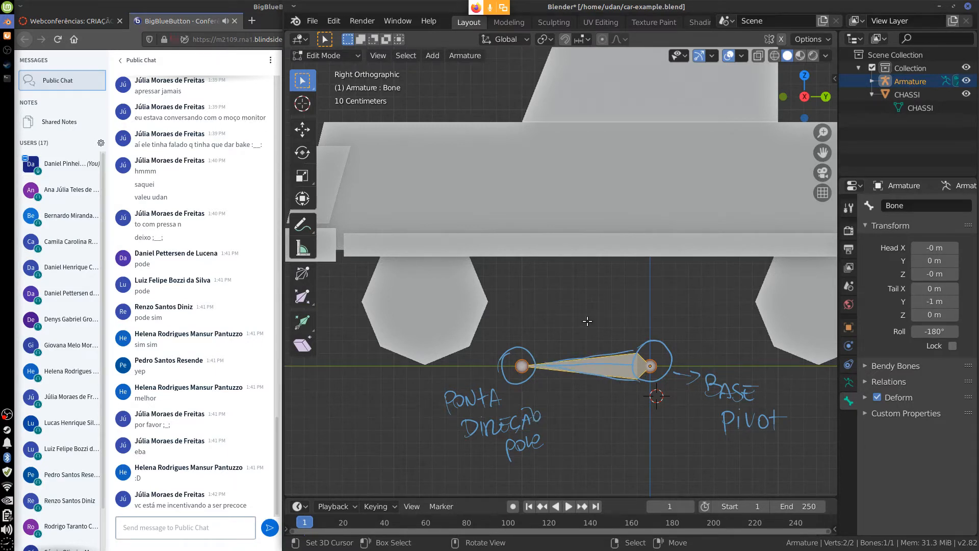
pyautogui.moveTo(584, 312)
pyautogui.mouseDown()
pyautogui.moveTo(585, 345)
pyautogui.moveTo(590, 331)
pyautogui.mouseUp()
pyautogui.moveTo(581, 292)
pyautogui.mouseDown()
pyautogui.moveTo(580, 306)
pyautogui.moveTo(624, 290)
pyautogui.mouseUp()
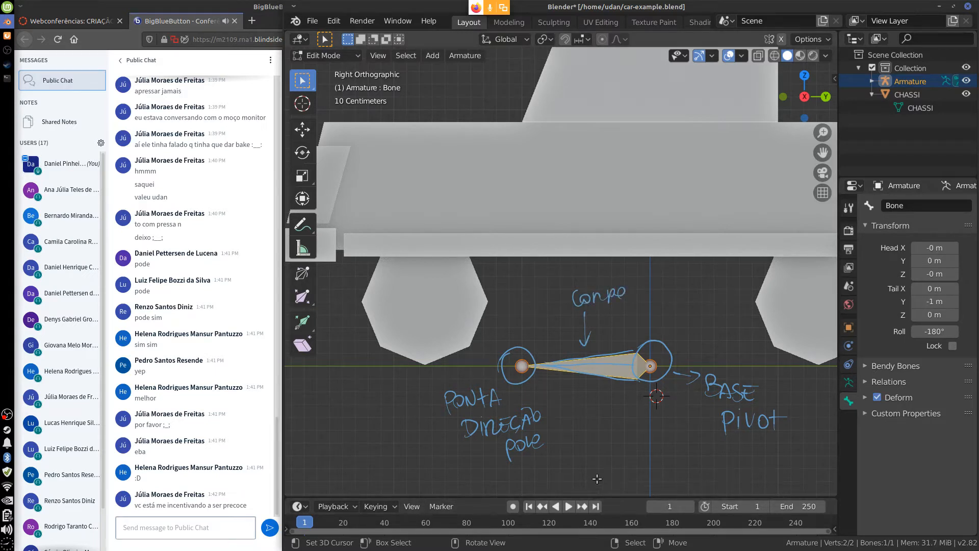
pyautogui.moveTo(768, 444)
pyautogui.keyDown('ctrl'); pyautogui.mouseDown()
pyautogui.moveTo(752, 396)
pyautogui.moveTo(652, 347)
pyautogui.moveTo(640, 385)
pyautogui.moveTo(587, 306)
pyautogui.moveTo(579, 336)
pyautogui.moveTo(555, 326)
pyautogui.moveTo(469, 403)
pyautogui.moveTo(530, 408)
pyautogui.moveTo(509, 444)
pyautogui.moveTo(541, 439)
pyautogui.moveTo(517, 411)
pyautogui.moveTo(474, 441)
pyautogui.moveTo(538, 349)
pyautogui.moveTo(640, 357)
pyautogui.mouseUp(); pyautogui.keyUp('ctrl')
pyautogui.moveTo(590, 380)
pyautogui.keyDown('ctrl'); pyautogui.mouseDown()
pyautogui.moveTo(544, 359)
pyautogui.moveTo(597, 292)
pyautogui.moveTo(732, 403)
pyautogui.mouseUp(); pyautogui.keyUp('ctrl')
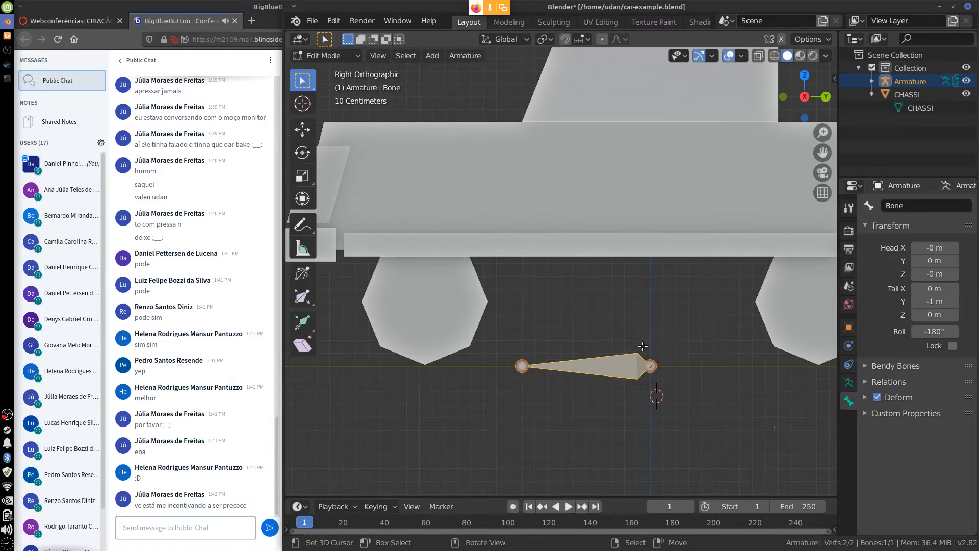
# Circle the bone's base and sketch an upright bone starting from a crosshair at the front wheel's centre
pyautogui.moveTo(644, 352)
pyautogui.mouseDown()
pyautogui.moveTo(665, 380)
pyautogui.moveTo(663, 363)
pyautogui.mouseUp()
pyautogui.moveTo(360, 302); pyautogui.dragTo(507, 303)
pyautogui.moveTo(425, 245); pyautogui.dragTo(425, 381)
pyautogui.moveTo(431, 292)
pyautogui.mouseDown()
pyautogui.moveTo(421, 288)
pyautogui.moveTo(406, 317)
pyautogui.mouseUp()
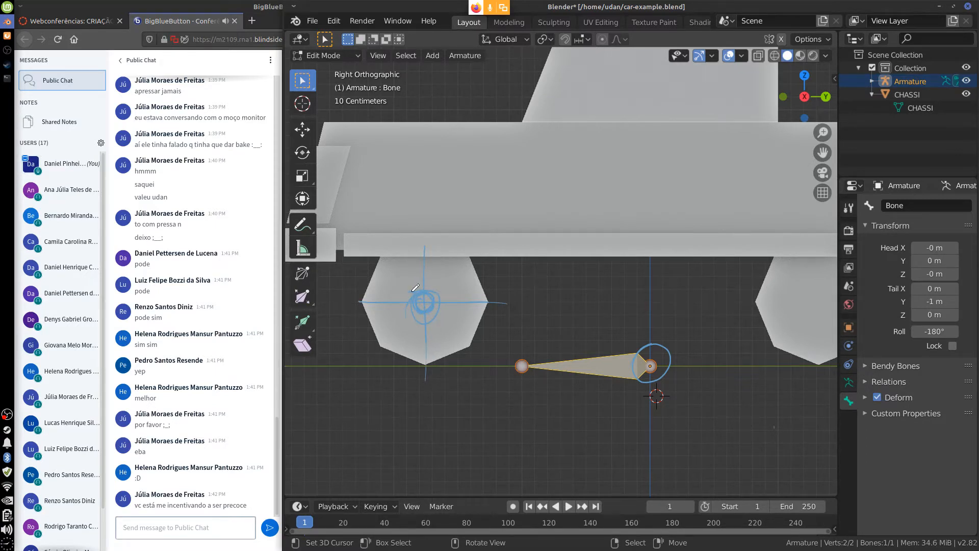
pyautogui.moveTo(410, 292)
pyautogui.mouseDown()
pyautogui.moveTo(438, 289)
pyautogui.moveTo(426, 248)
pyautogui.mouseUp()
pyautogui.moveTo(427, 248)
pyautogui.mouseDown()
pyautogui.moveTo(438, 290)
pyautogui.moveTo(431, 236)
pyautogui.mouseUp()
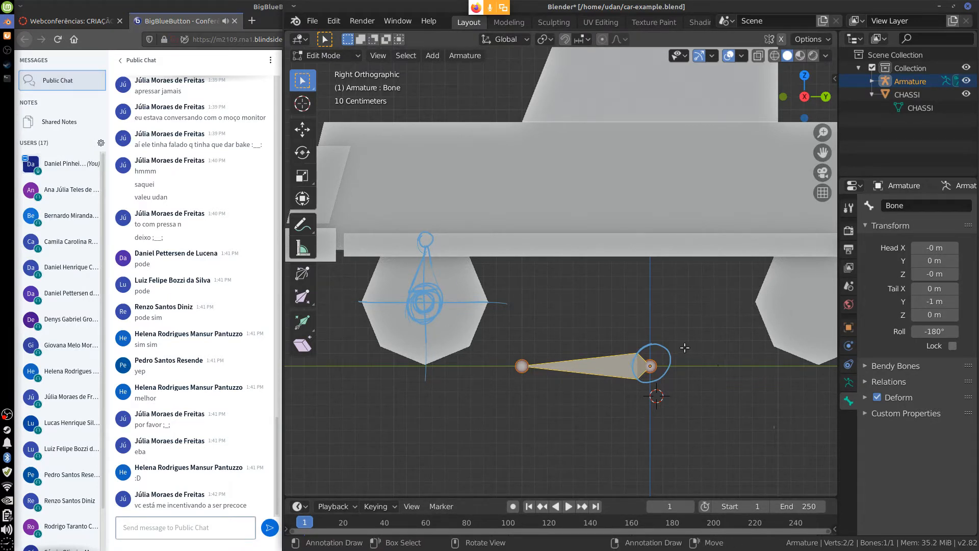
# Sketch a long horizontal bone along the chassis bar, from the car's middle to the front bumper
pyautogui.scroll(-2, 687, 349)
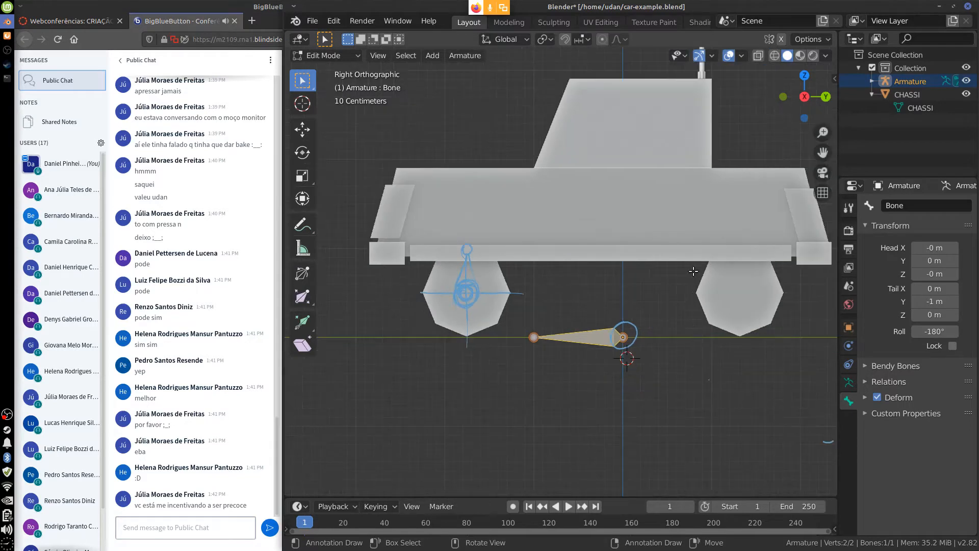
pyautogui.moveTo(630, 261)
pyautogui.mouseDown()
pyautogui.moveTo(619, 232)
pyautogui.moveTo(445, 256)
pyautogui.moveTo(622, 264)
pyautogui.mouseUp()
pyautogui.moveTo(410, 248)
pyautogui.mouseDown()
pyautogui.moveTo(401, 265)
pyautogui.moveTo(414, 262)
pyautogui.mouseUp()
# Sketch a chain of two vertical bones along the antenna, with joints at its base, middle and tip
pyautogui.keyDown('shift'); pyautogui.moveTo(702, 204); pyautogui.dragTo(638, 422, button='middle'); pyautogui.keyUp('shift')
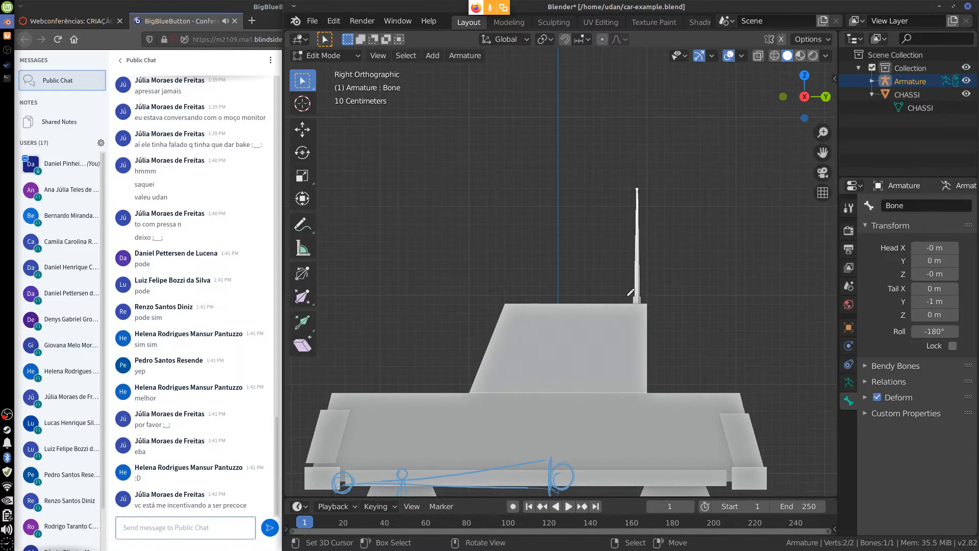
pyautogui.moveTo(643, 290)
pyautogui.mouseDown()
pyautogui.moveTo(628, 288)
pyautogui.moveTo(637, 190)
pyautogui.mouseUp()
pyautogui.moveTo(646, 233); pyautogui.dragTo(641, 183)
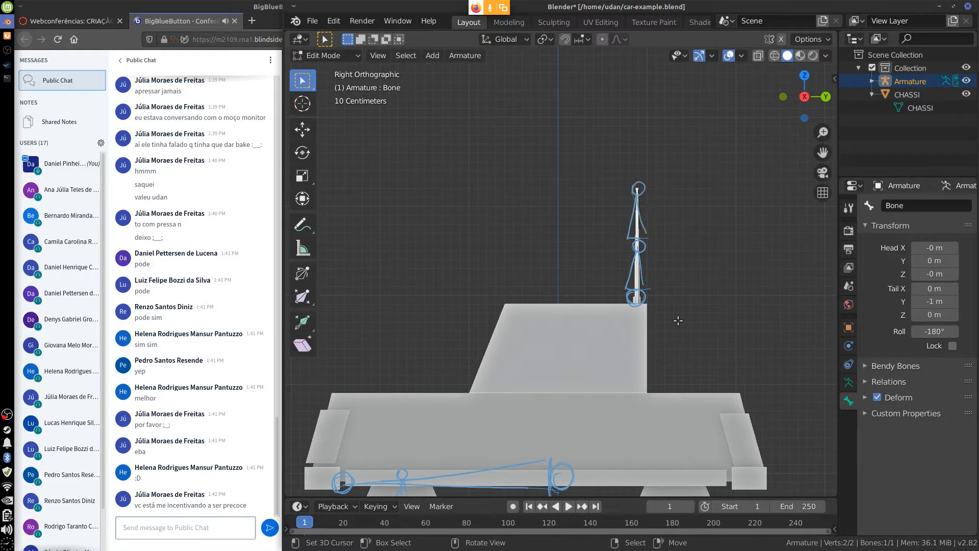
# Sketch a bent two-bone chain beside the antenna, and erase the bone sketches around the antenna, chassis and front wheel
pyautogui.moveTo(669, 300)
pyautogui.mouseDown()
pyautogui.moveTo(670, 285)
pyautogui.moveTo(686, 289)
pyautogui.moveTo(684, 254)
pyautogui.moveTo(694, 261)
pyautogui.moveTo(702, 229)
pyautogui.moveTo(716, 223)
pyautogui.mouseUp()
pyautogui.moveTo(716, 223)
pyautogui.mouseDown()
pyautogui.moveTo(693, 263)
pyautogui.moveTo(713, 230)
pyautogui.moveTo(689, 250)
pyautogui.mouseUp()
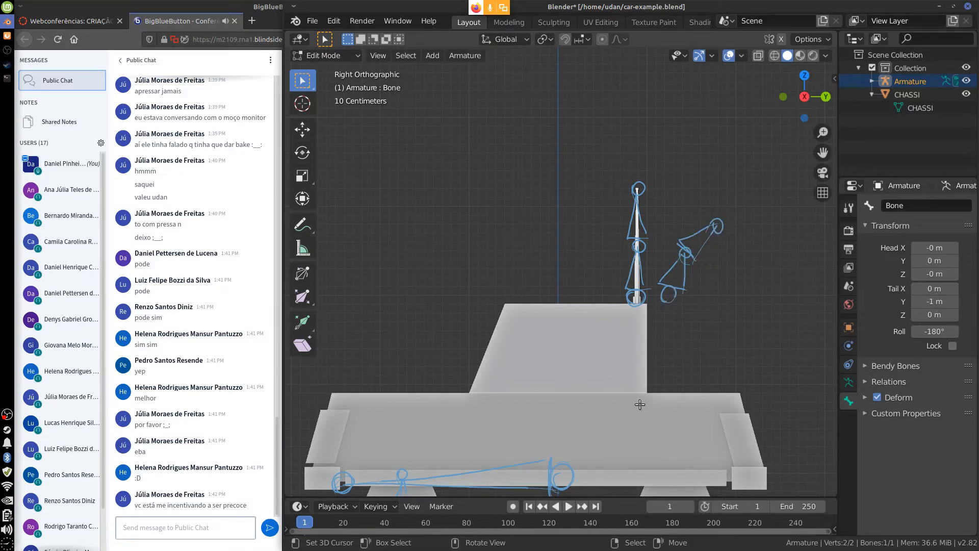
pyautogui.moveTo(739, 200)
pyautogui.mouseDown(button='right')
pyautogui.moveTo(661, 319)
pyautogui.moveTo(672, 224)
pyautogui.moveTo(642, 173)
pyautogui.moveTo(633, 318)
pyautogui.mouseUp(button='right')
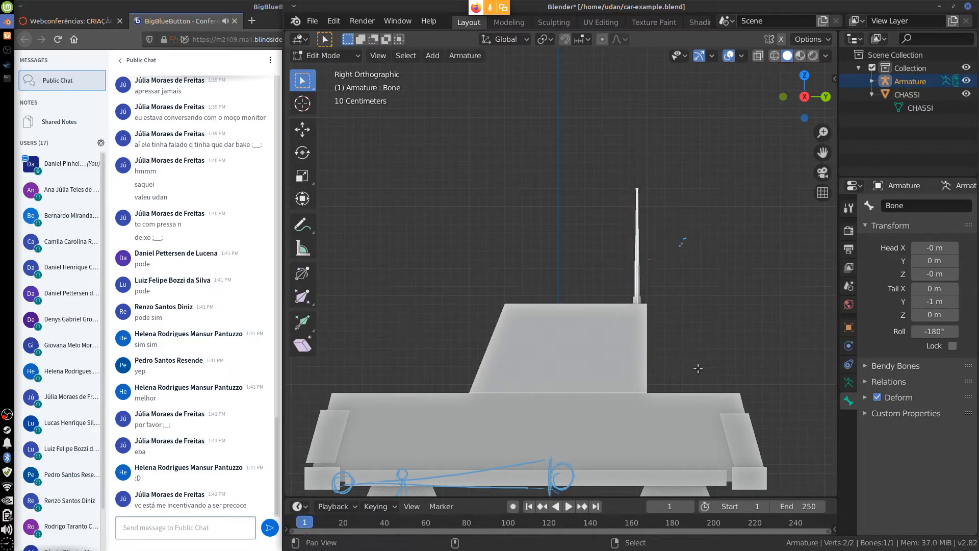
pyautogui.keyDown('shift'); pyautogui.moveTo(689, 347); pyautogui.dragTo(729, 171, button='middle'); pyautogui.keyUp('shift')
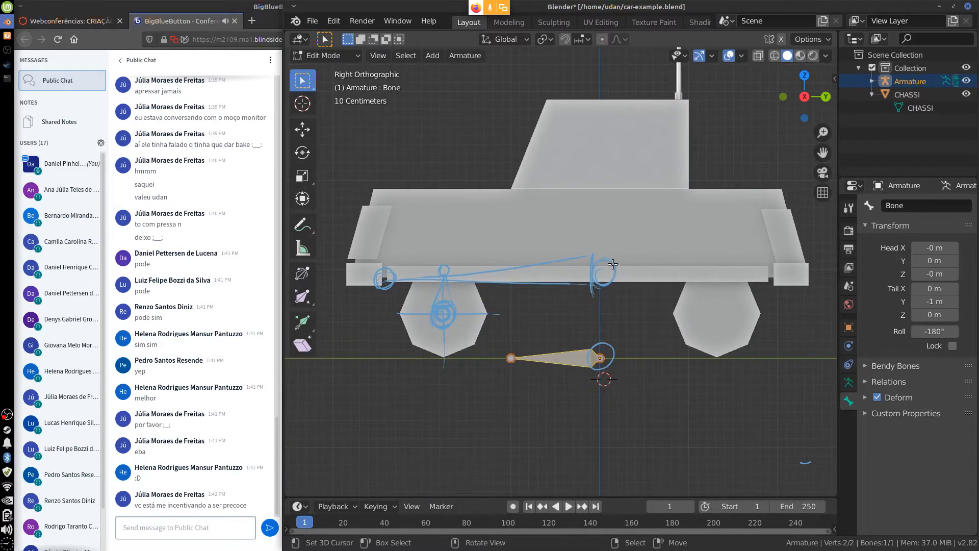
pyautogui.moveTo(614, 254)
pyautogui.mouseDown(button='right')
pyautogui.moveTo(382, 278)
pyautogui.moveTo(449, 316)
pyautogui.moveTo(427, 321)
pyautogui.moveTo(647, 281)
pyautogui.moveTo(479, 286)
pyautogui.moveTo(595, 370)
pyautogui.mouseUp(button='right')
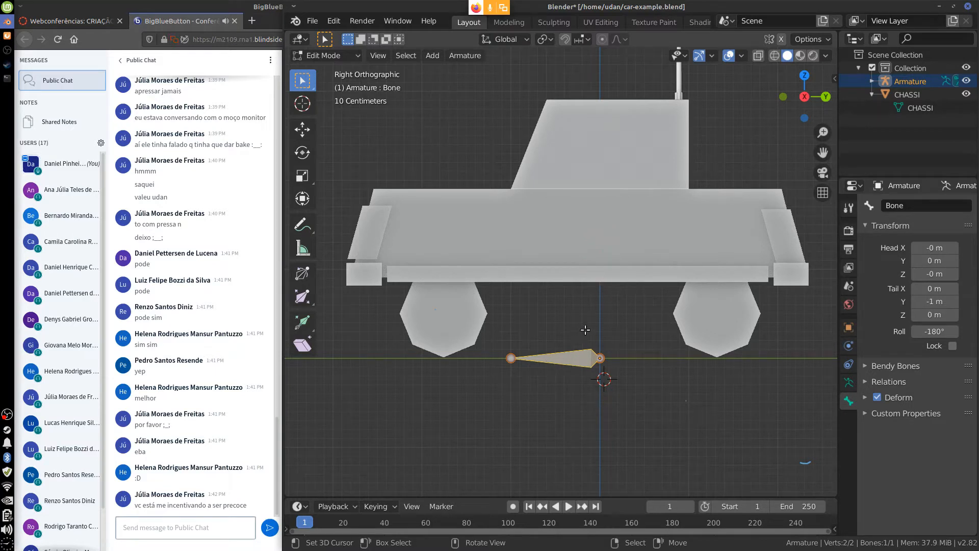
# Circle the bone below the car and write the labels "CARRO", "MASTER" and "ROOT" beside it
pyautogui.moveTo(585, 330)
pyautogui.mouseDown()
pyautogui.moveTo(504, 385)
pyautogui.moveTo(587, 324)
pyautogui.mouseUp()
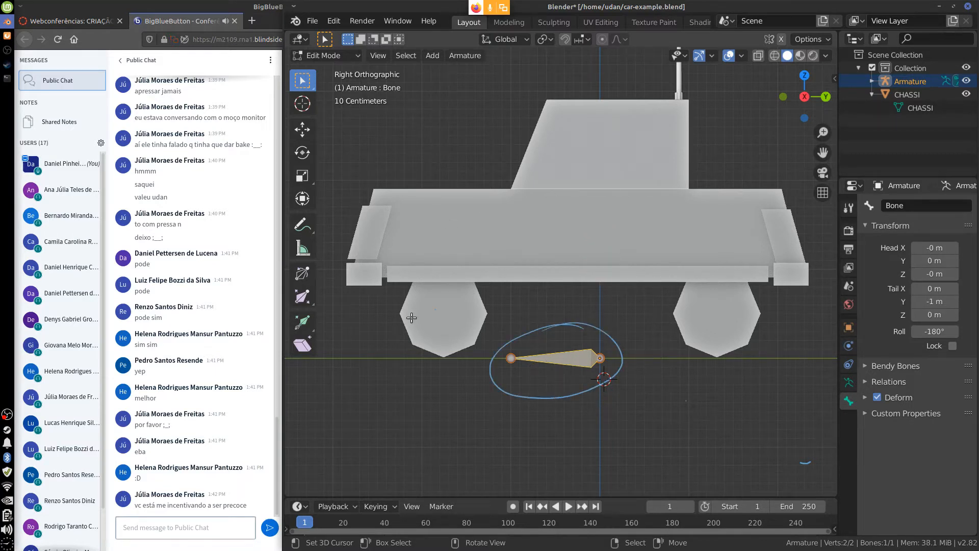
pyautogui.moveTo(607, 396)
pyautogui.mouseDown()
pyautogui.moveTo(616, 415)
pyautogui.moveTo(662, 417)
pyautogui.moveTo(663, 404)
pyautogui.mouseUp()
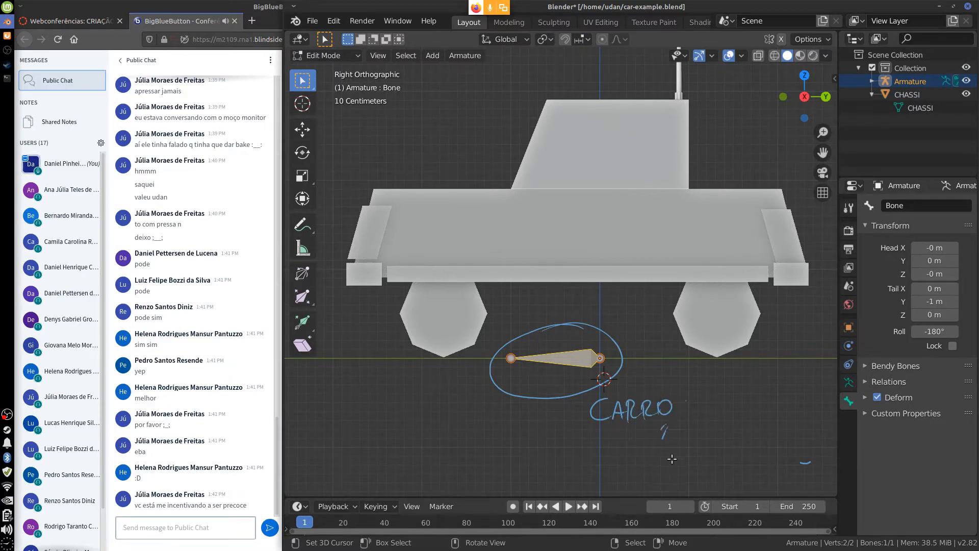
pyautogui.moveTo(676, 441); pyautogui.dragTo(702, 442)
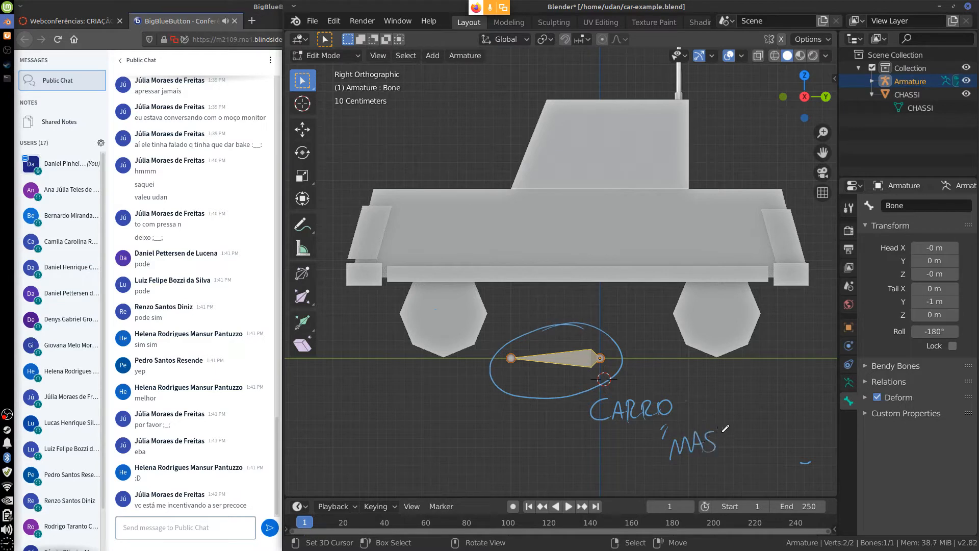
pyautogui.moveTo(750, 443); pyautogui.dragTo(763, 440)
pyautogui.moveTo(707, 468); pyautogui.dragTo(724, 462)
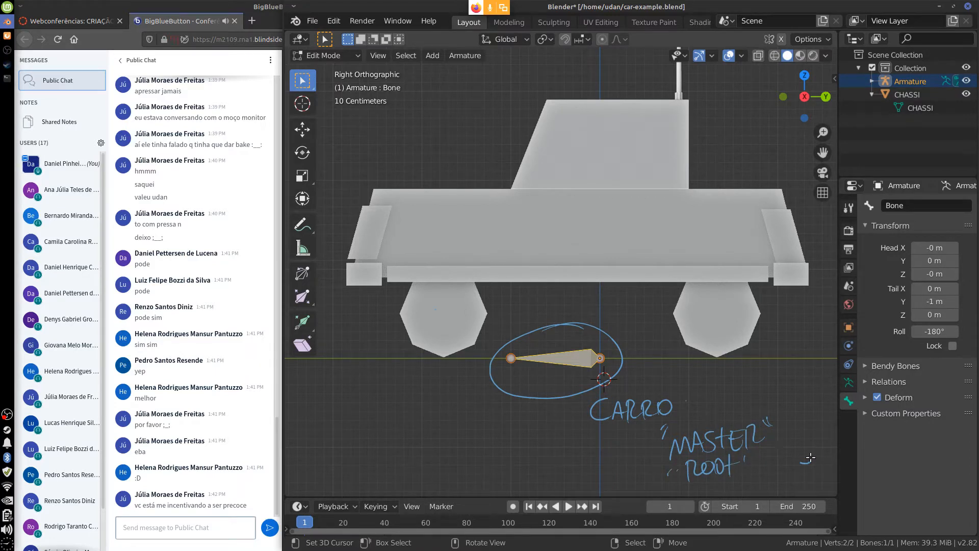
# Erase the circle around the bone and the handwritten labels beside it
pyautogui.moveTo(818, 467)
pyautogui.mouseDown(button='right')
pyautogui.moveTo(652, 472)
pyautogui.moveTo(782, 427)
pyautogui.moveTo(665, 455)
pyautogui.moveTo(586, 396)
pyautogui.moveTo(655, 402)
pyautogui.mouseUp(button='right')
pyautogui.moveTo(635, 339)
pyautogui.mouseDown(button='right')
pyautogui.moveTo(489, 357)
pyautogui.moveTo(505, 398)
pyautogui.moveTo(528, 390)
pyautogui.mouseUp(button='right')
pyautogui.moveTo(557, 328)
pyautogui.mouseDown(button='right')
pyautogui.moveTo(625, 359)
pyautogui.moveTo(578, 327)
pyautogui.moveTo(503, 393)
pyautogui.moveTo(565, 362)
pyautogui.mouseUp(button='right')
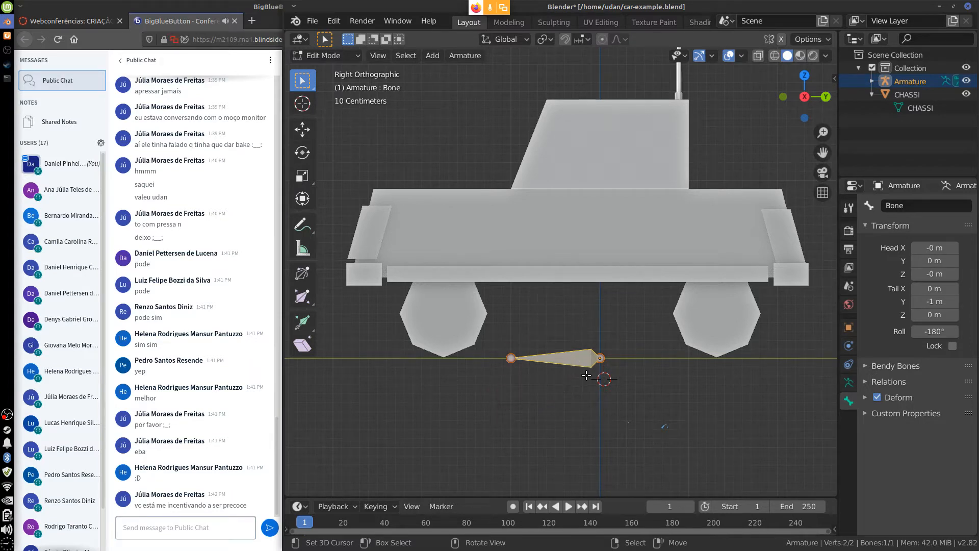
# Try to move the bone up into the car's body and inspect it from several angles
pyautogui.press('g')
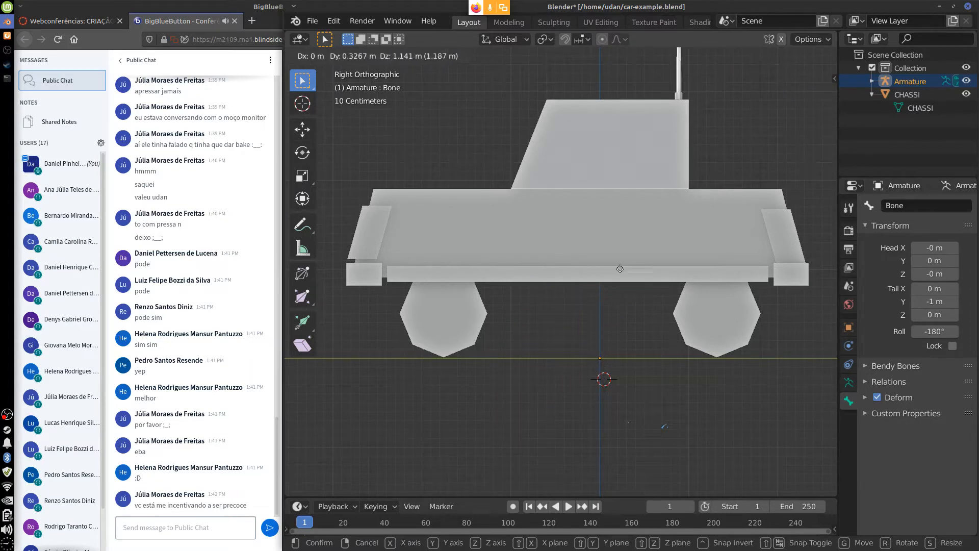
pyautogui.click(586, 351)
pyautogui.moveTo(599, 329); pyautogui.dragTo(592, 379, button='middle')
pyautogui.press('g')
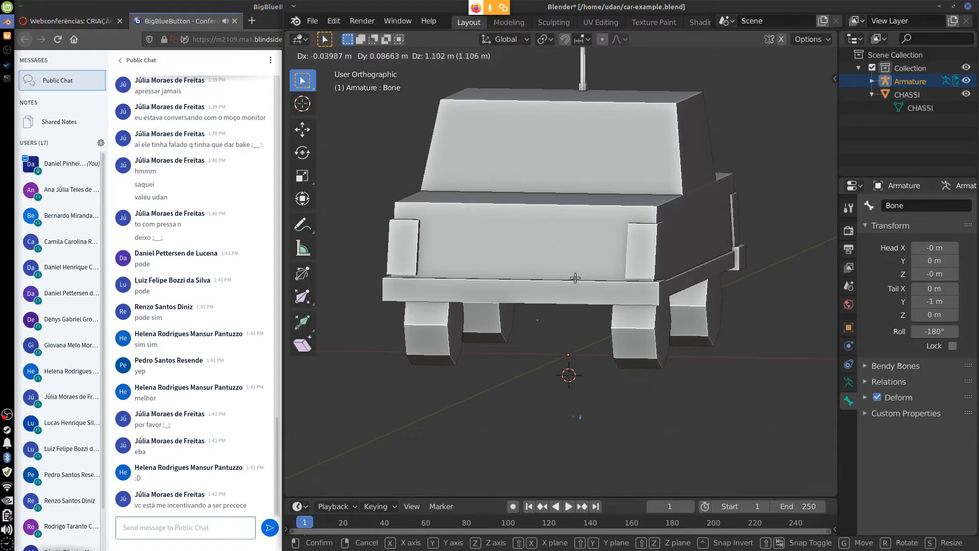
pyautogui.press('Escape')
pyautogui.moveTo(735, 312); pyautogui.dragTo(695, 271, button='middle')
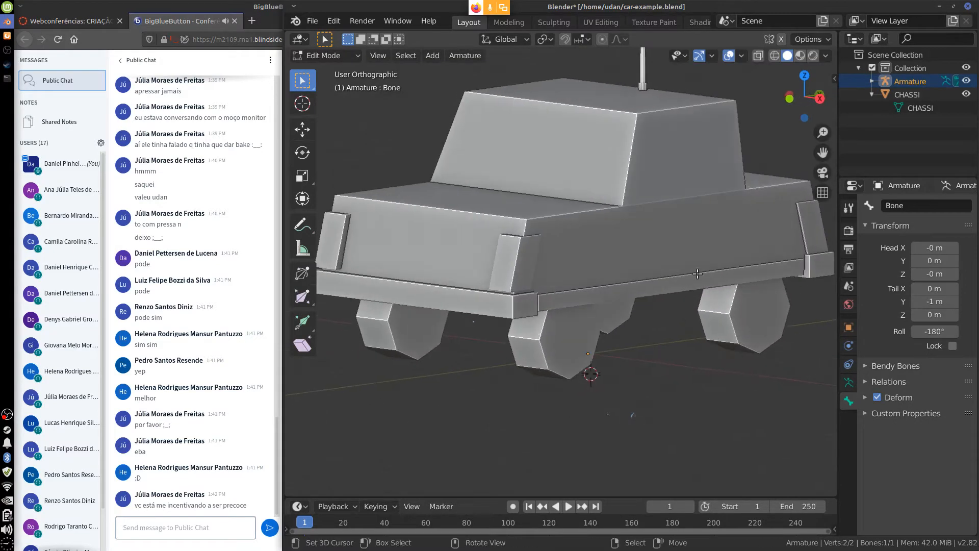
# Try X-ray shading on the car, raise its strength to 1.000, and turn it off again
pyautogui.click(758, 56)
pyautogui.click(758, 56)
pyautogui.click(825, 55)
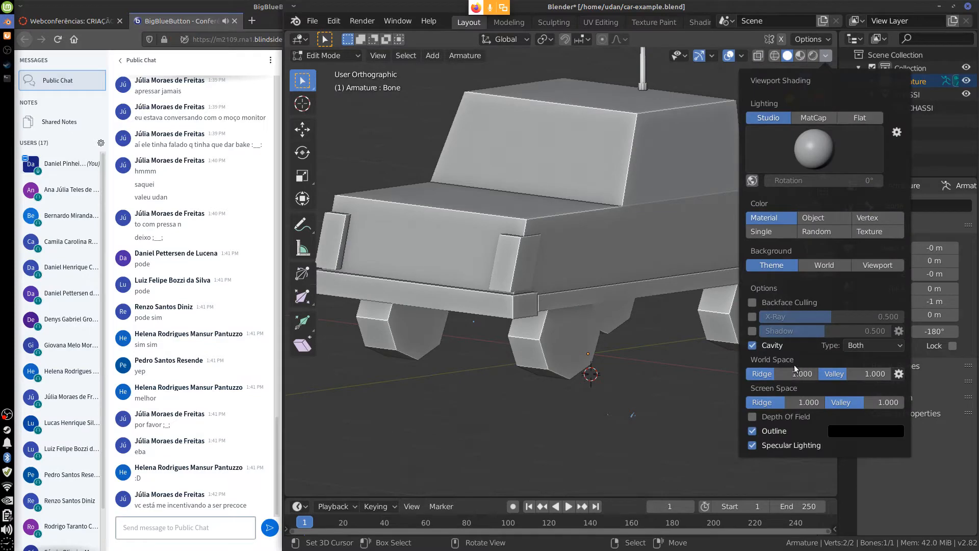
pyautogui.click(752, 316)
pyautogui.moveTo(830, 316)
pyautogui.mouseDown()
pyautogui.moveTo(915, 321)
pyautogui.moveTo(813, 326)
pyautogui.moveTo(905, 321)
pyautogui.mouseUp()
pyautogui.click(752, 316)
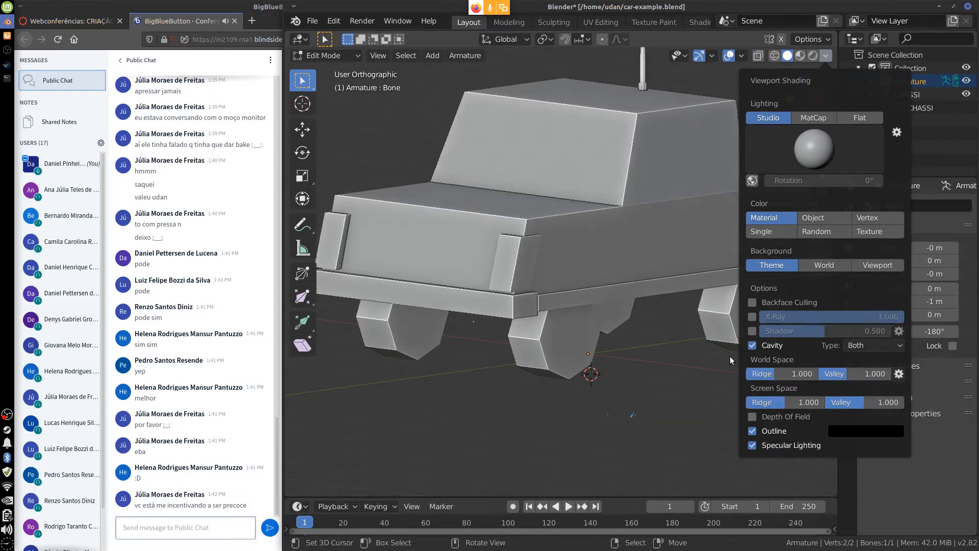
# Enlarge the armature's object properties for readability and enable In Front in its viewport display settings
pyautogui.moveTo(724, 390); pyautogui.dragTo(666, 390, button='middle')
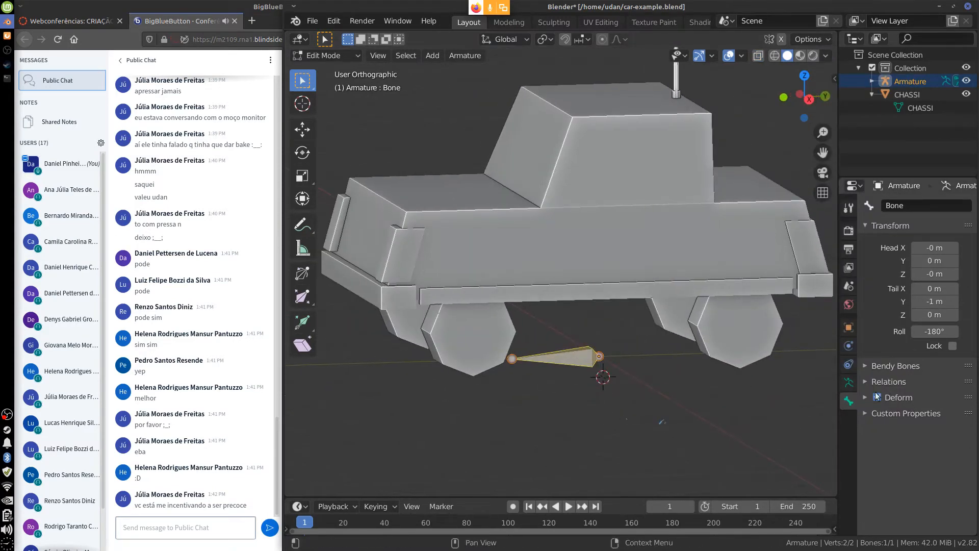
pyautogui.click(848, 327)
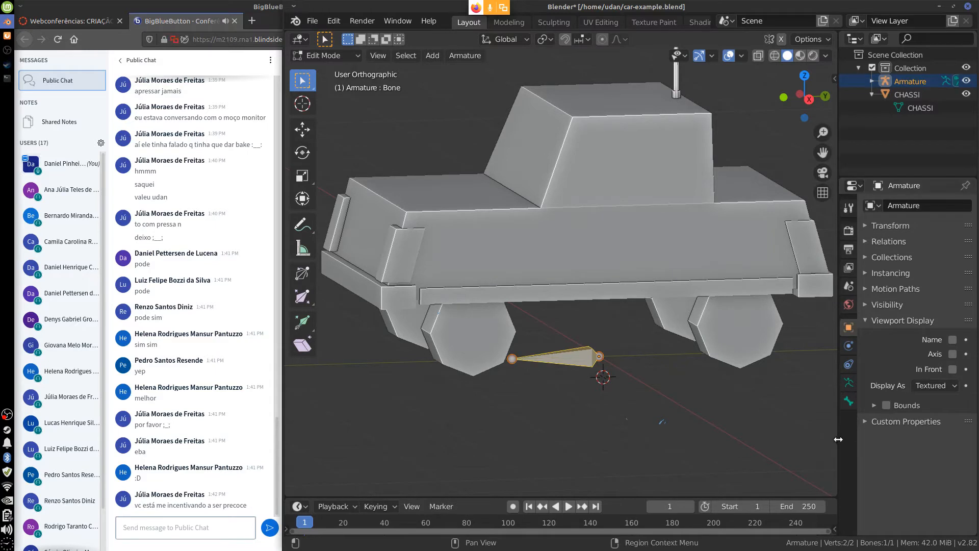
pyautogui.moveTo(836, 438); pyautogui.dragTo(815, 446)
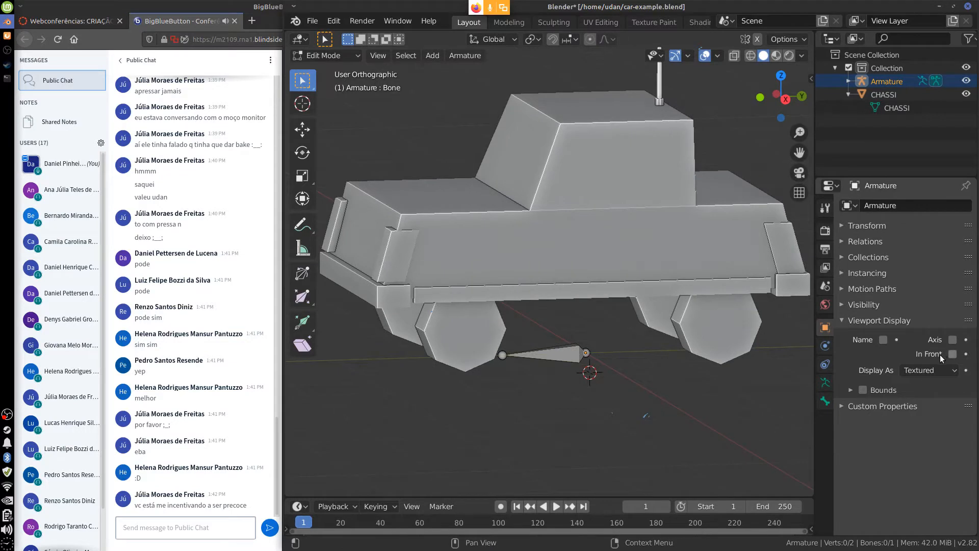
pyautogui.press('KP_Add')
pyautogui.press('KP_Add')
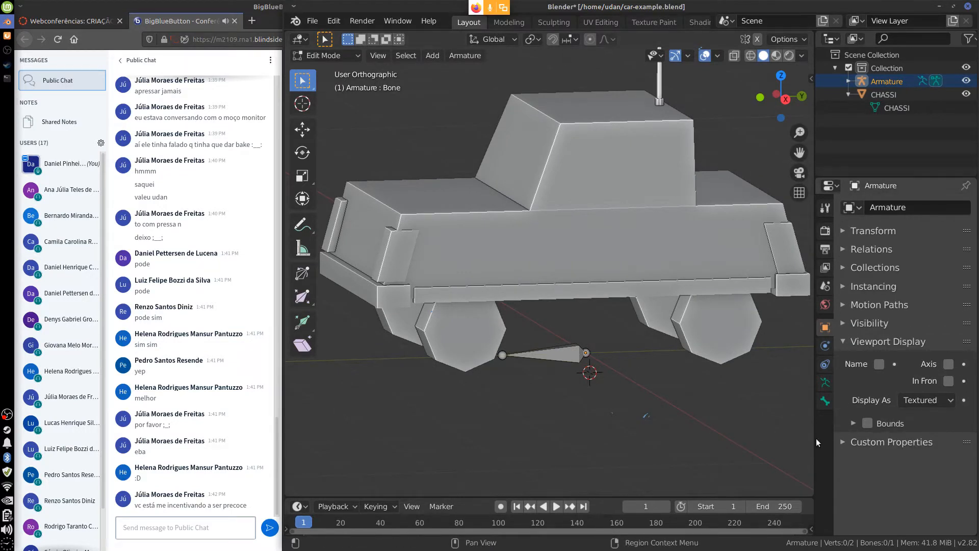
pyautogui.moveTo(815, 440); pyautogui.dragTo(799, 442)
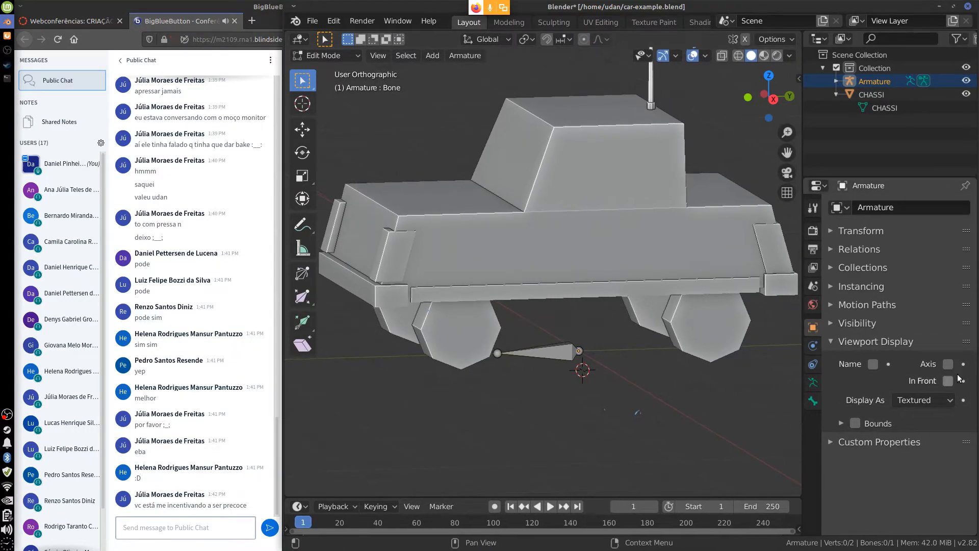
pyautogui.click(947, 381)
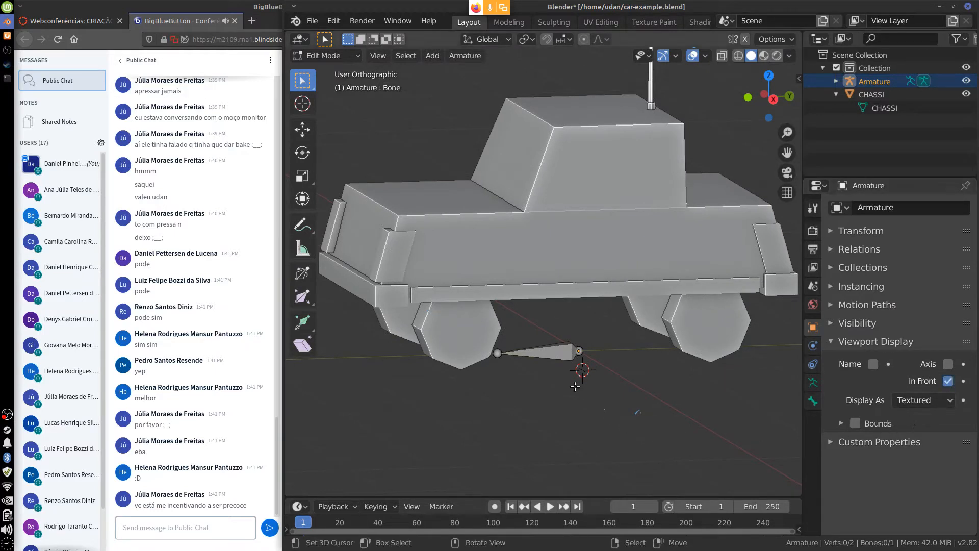
# Try moving the whole bone up over the car's body with In Front display enabled
pyautogui.click(552, 350)
pyautogui.press('g')
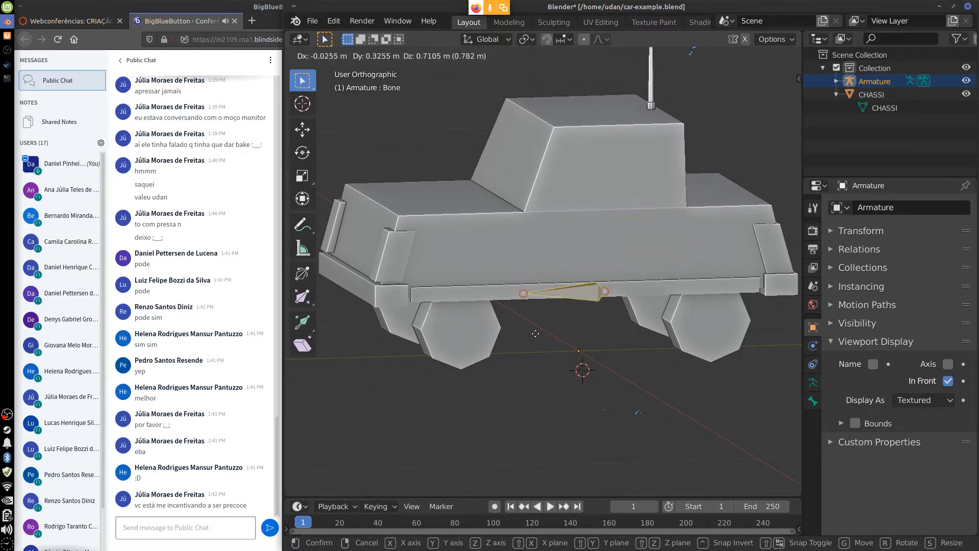
pyautogui.press('Escape')
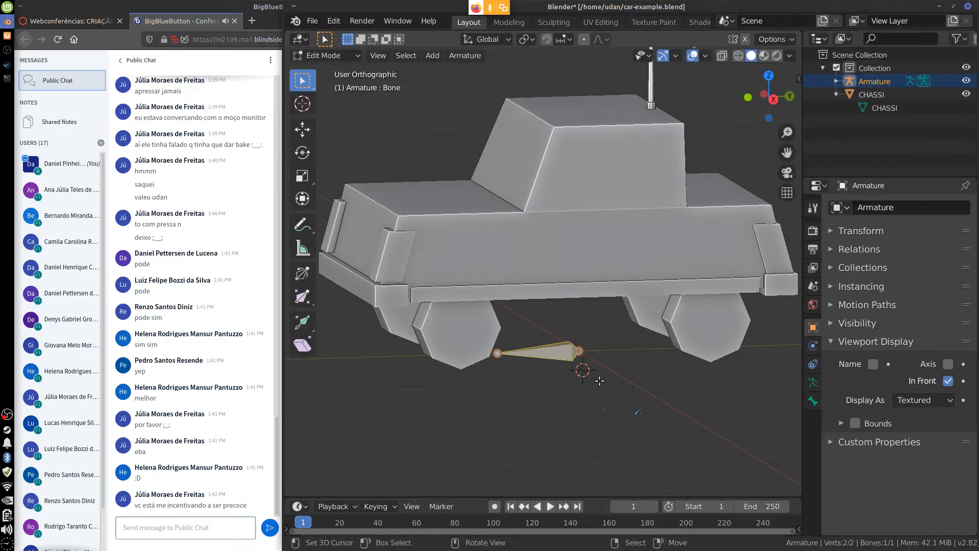
pyautogui.moveTo(592, 406); pyautogui.dragTo(584, 380, button='middle')
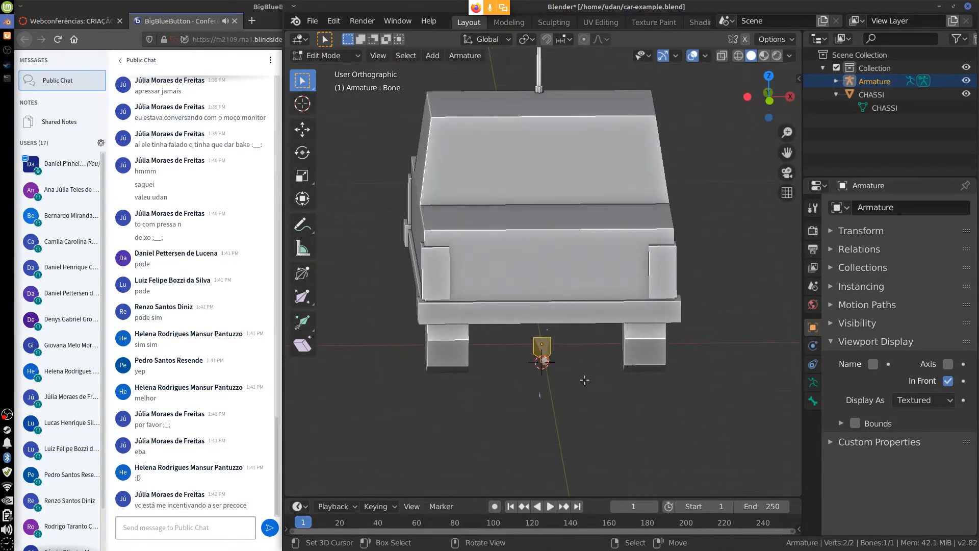
pyautogui.press('g')
pyautogui.press('Escape')
# In the right side view, move the bone about 0.85 m up along Z to the chassis bar
pyautogui.press('KP_3')
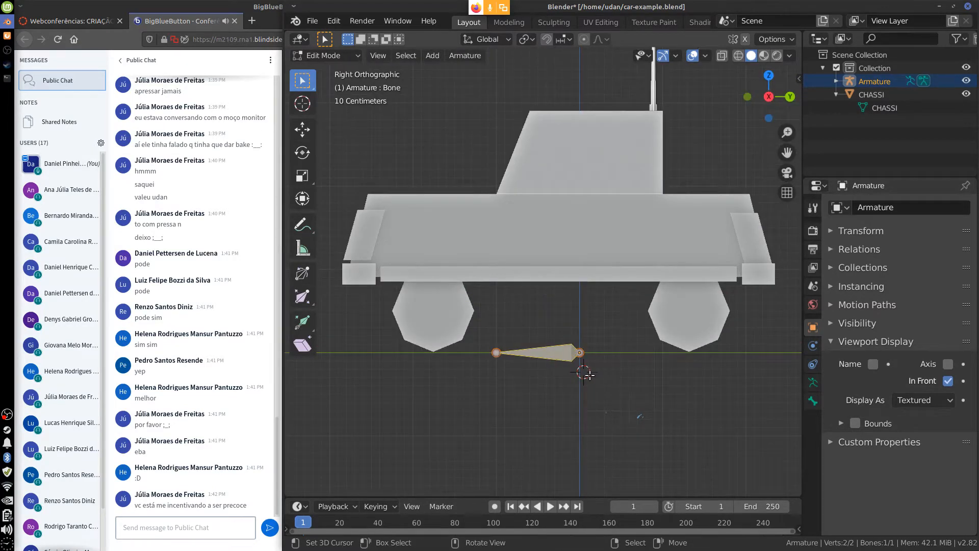
pyautogui.keyDown('shift'); pyautogui.moveTo(590, 375); pyautogui.dragTo(618, 394, button='middle'); pyautogui.keyUp('shift')
pyautogui.press('g')
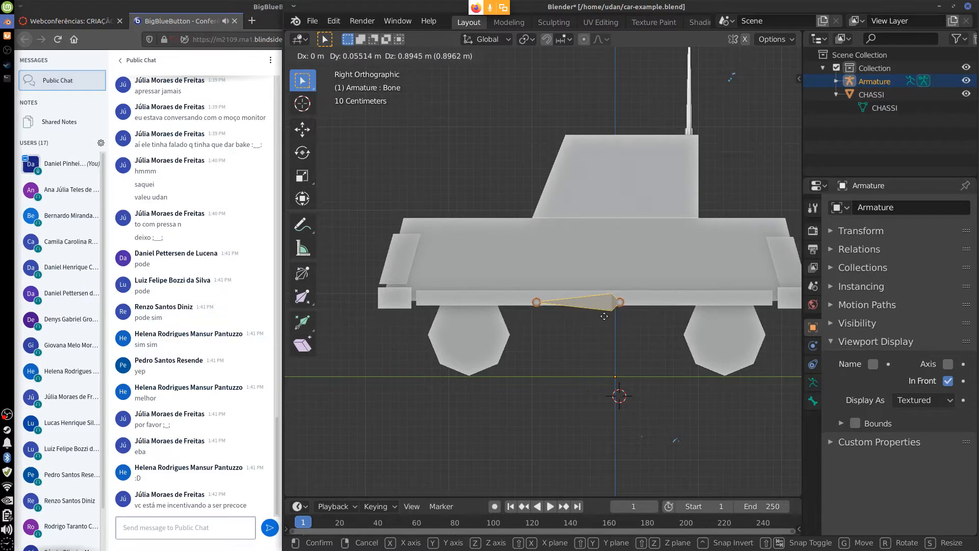
pyautogui.press('z')
pyautogui.click(602, 318)
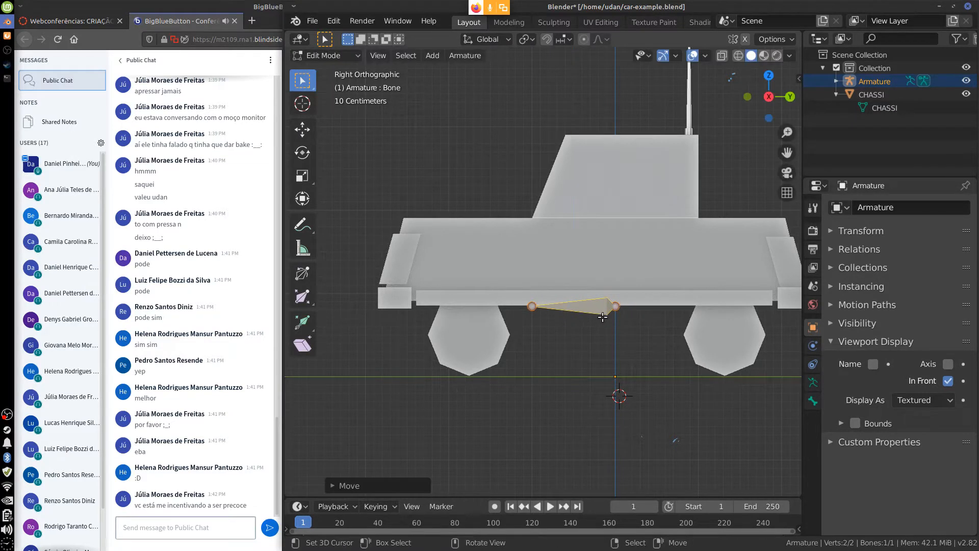
# Stretch the bone's tail along Y to the front bumper, at about -2.79 m, and select the whole bone
pyautogui.click(530, 304)
pyautogui.press('g')
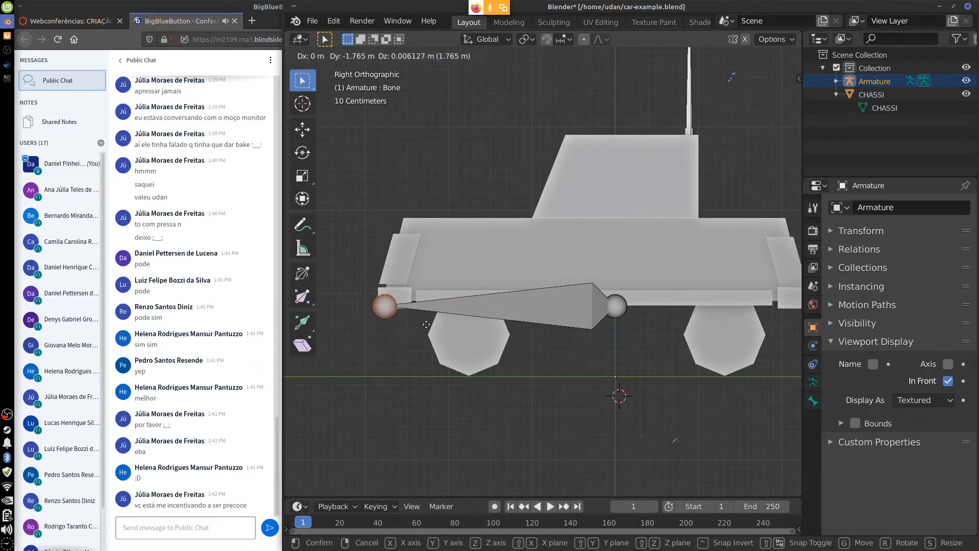
pyautogui.press('y')
pyautogui.click(424, 324)
pyautogui.click(571, 321)
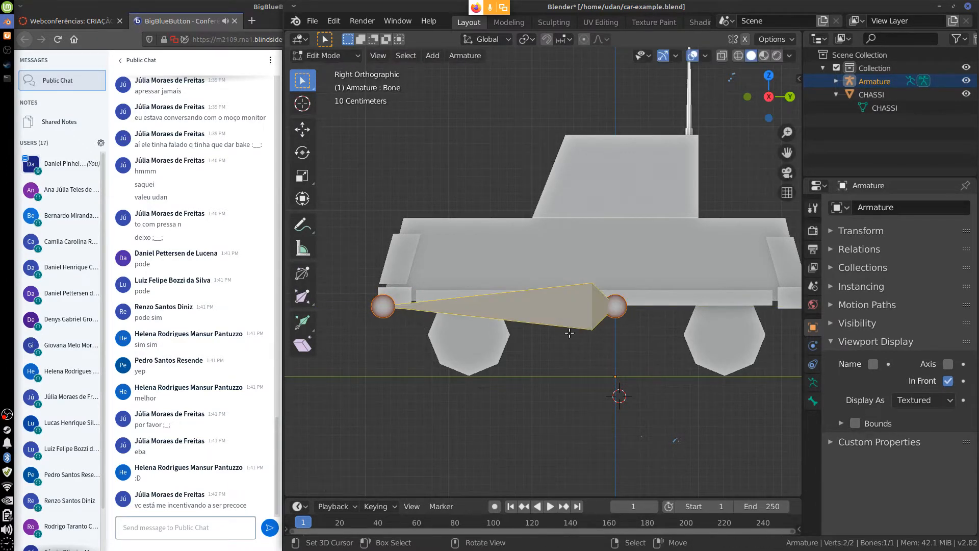
pyautogui.keyDown('shift'); pyautogui.moveTo(560, 402); pyautogui.dragTo(612, 393, button='middle'); pyautogui.keyUp('shift')
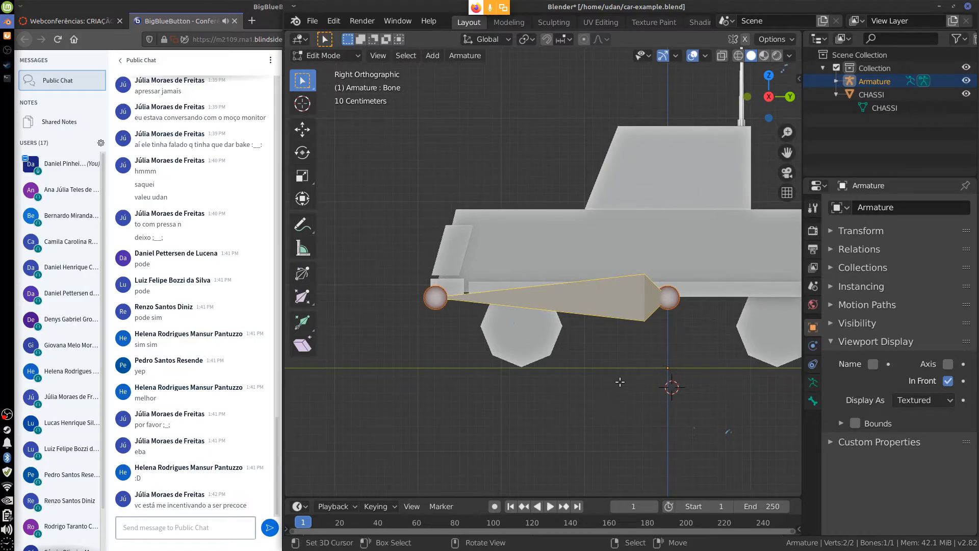
pyautogui.press('KP_1')
pyautogui.press('KP_6')
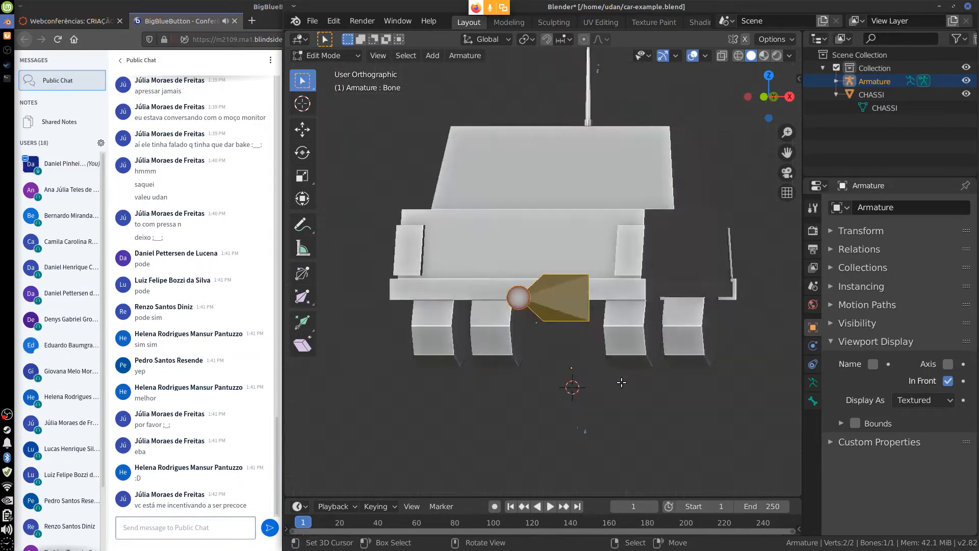
pyautogui.press('KP_3')
pyautogui.keyDown('shift'); pyautogui.moveTo(694, 347); pyautogui.dragTo(650, 365, button='middle'); pyautogui.keyUp('shift')
pyautogui.scroll(-1, 617, 347)
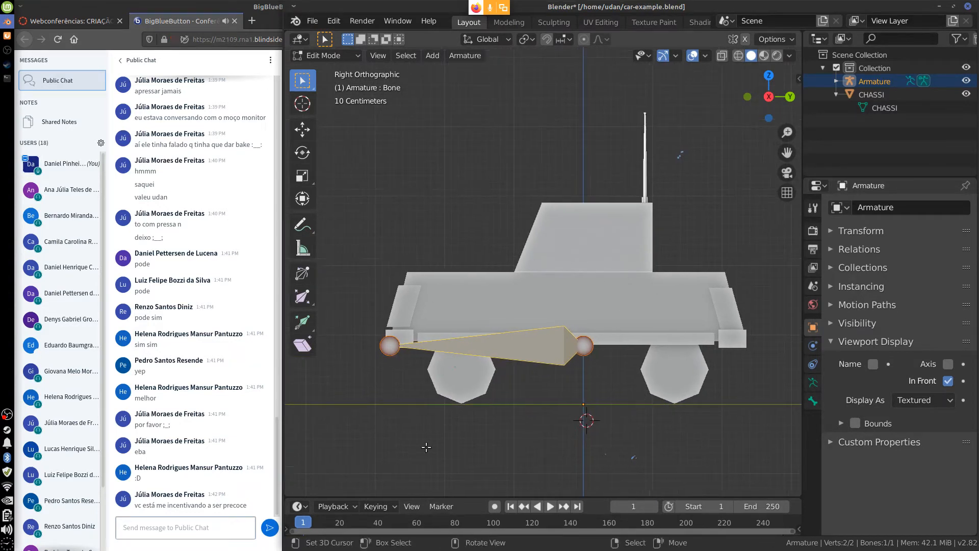
# Show the bone's properties, expand the armature hierarchy down to its bone, and open the armature's data properties
pyautogui.click(812, 401)
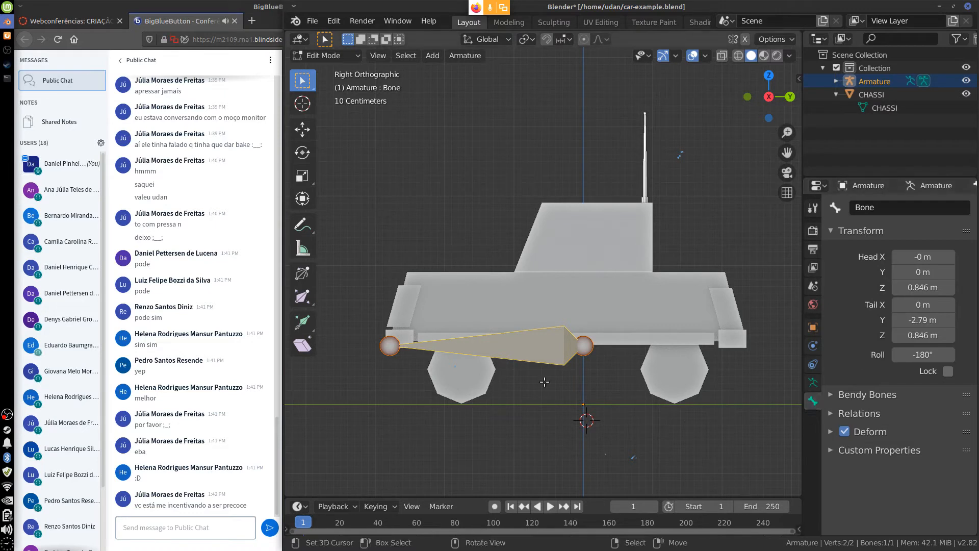
pyautogui.click(837, 82)
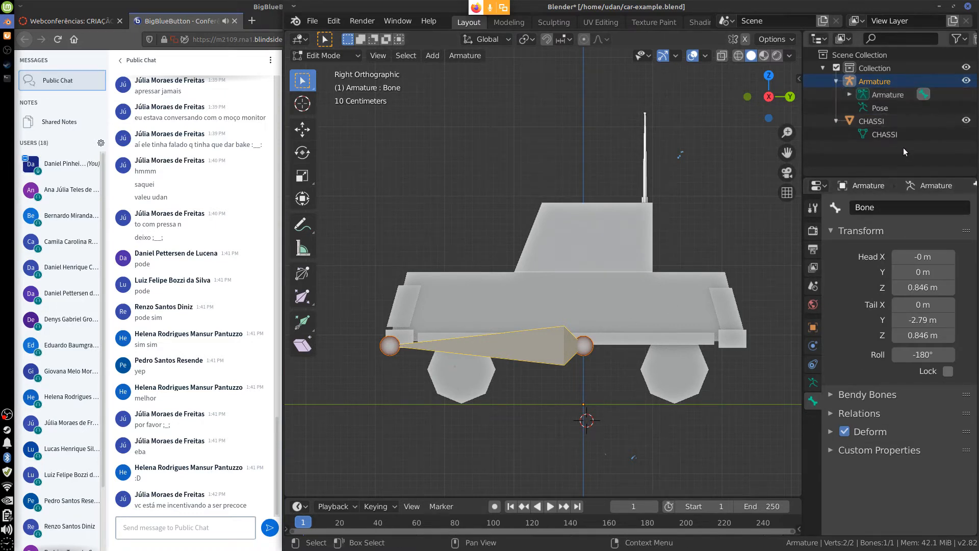
pyautogui.click(923, 94)
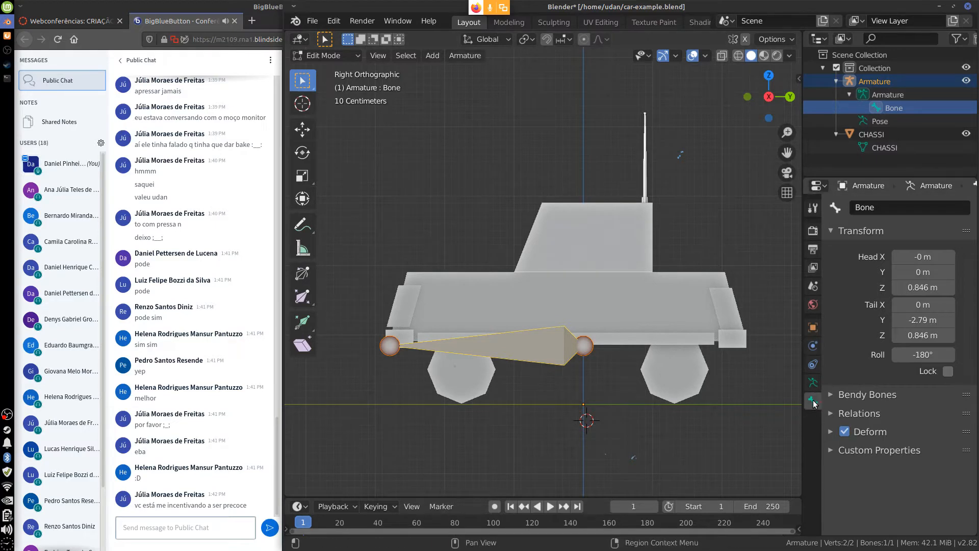
pyautogui.click(812, 383)
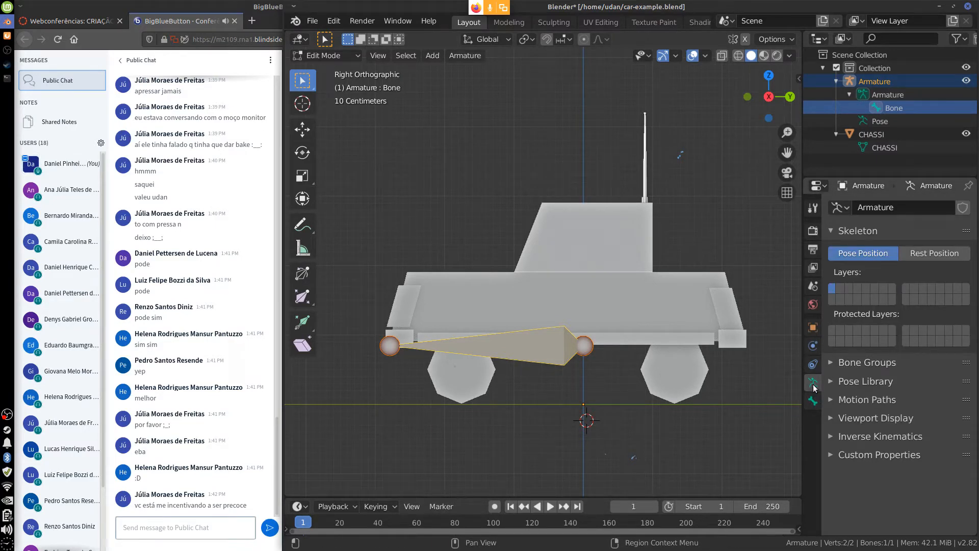
# Compare the bone's properties with the armature's data properties by switching between the two
pyautogui.click(813, 403)
pyautogui.click(814, 383)
pyautogui.click(813, 402)
pyautogui.click(813, 383)
pyautogui.click(813, 401)
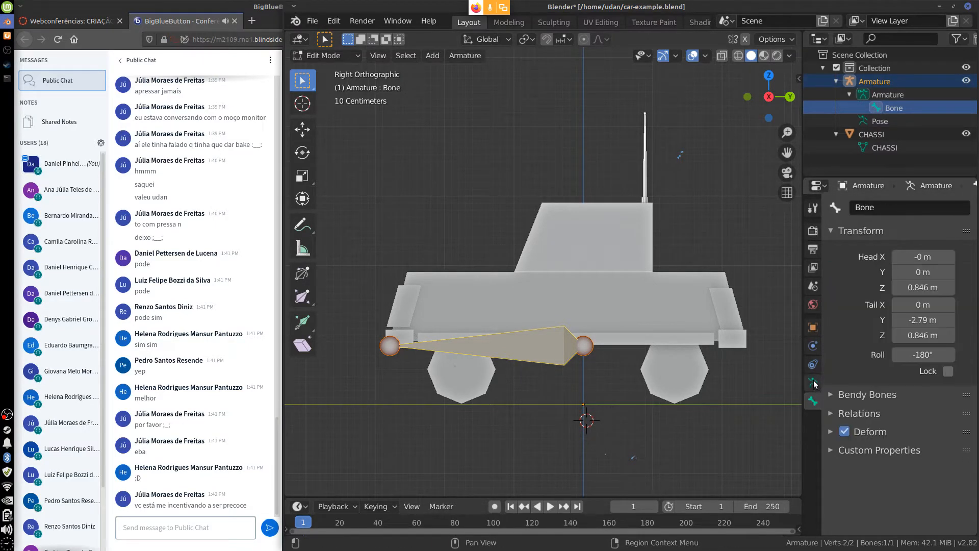
pyautogui.click(814, 384)
pyautogui.click(813, 402)
pyautogui.click(814, 384)
pyautogui.click(813, 402)
pyautogui.click(814, 384)
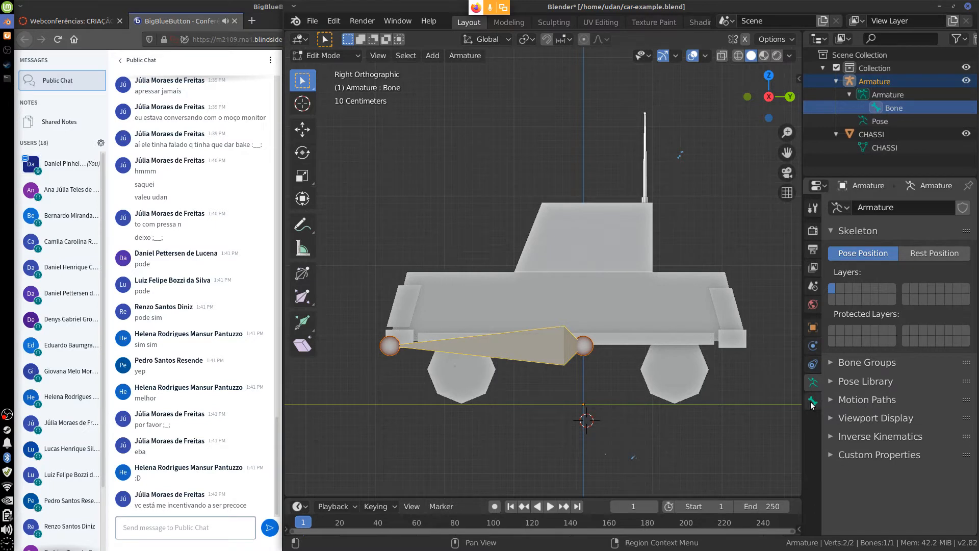
# Rename the chassis bone as CHASSI in its bone properties
pyautogui.click(813, 401)
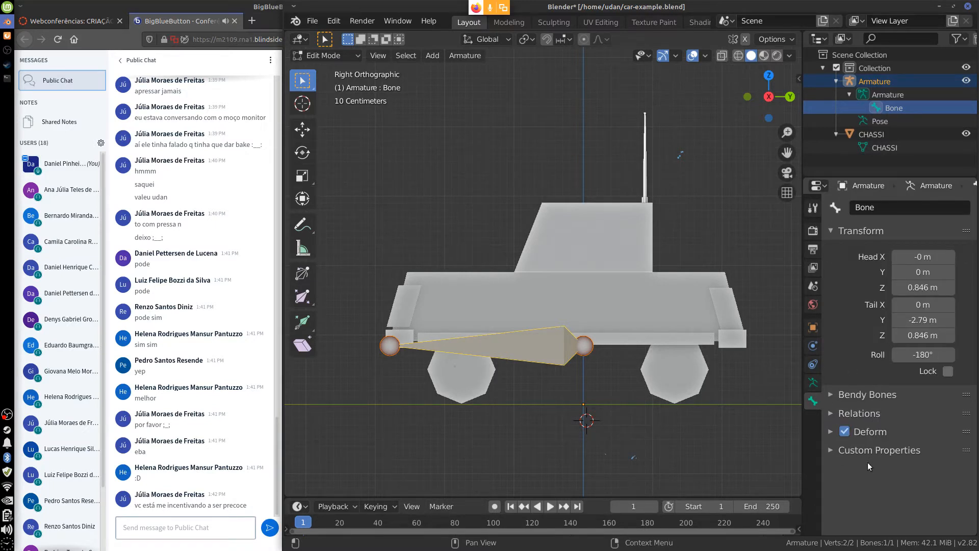
pyautogui.doubleClick(871, 208)
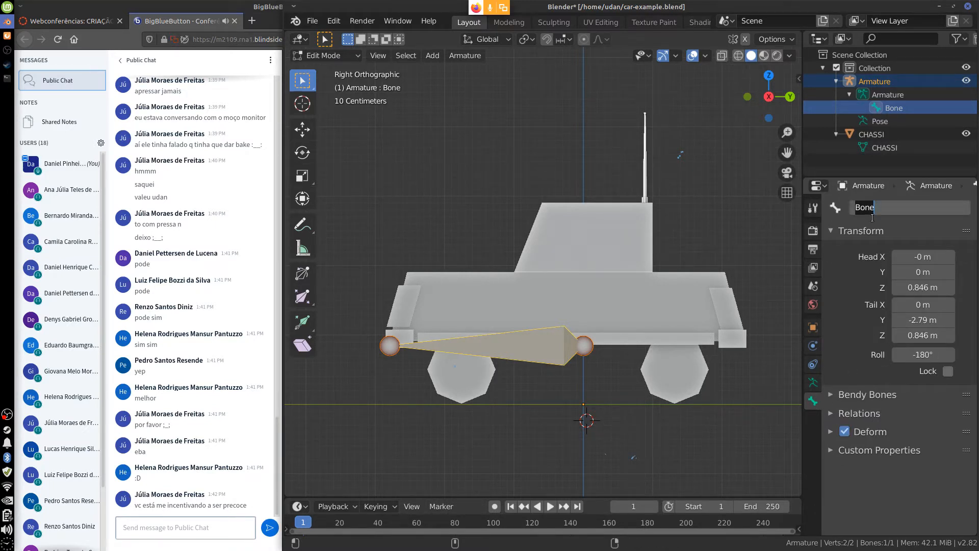
pyautogui.write('CHASSI')
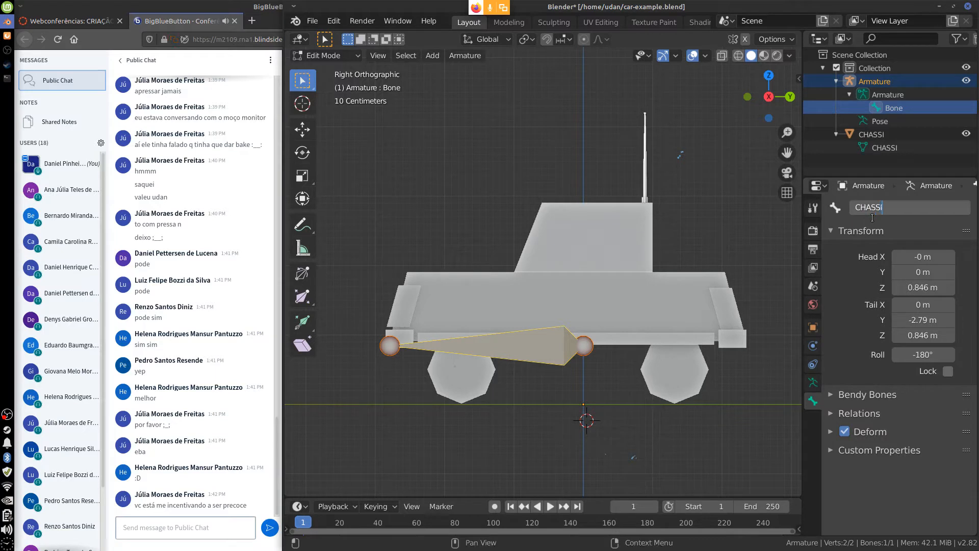
pyautogui.press('Return')
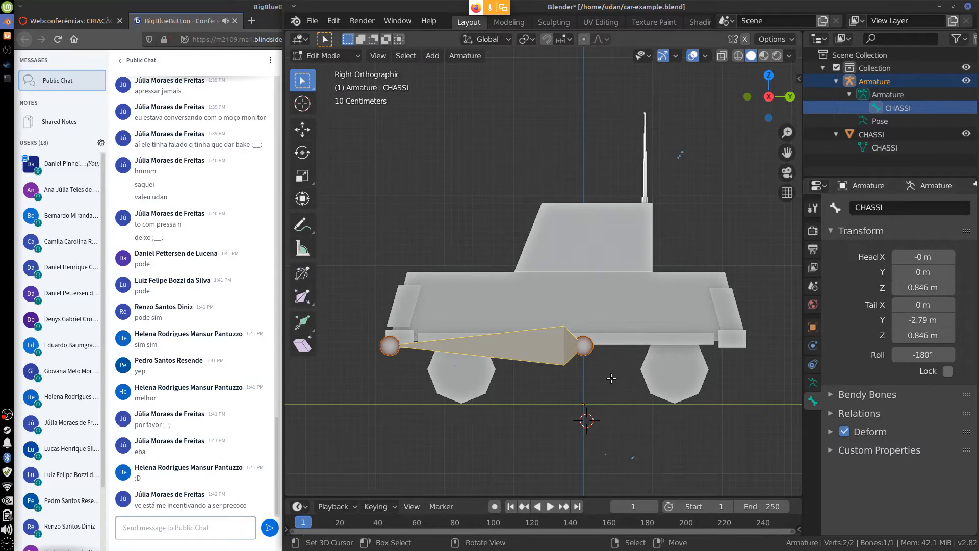
# Switch editing to the CHASSI mesh and select the two hub centre vertices of the front left wheel
pyautogui.press('KP_1')
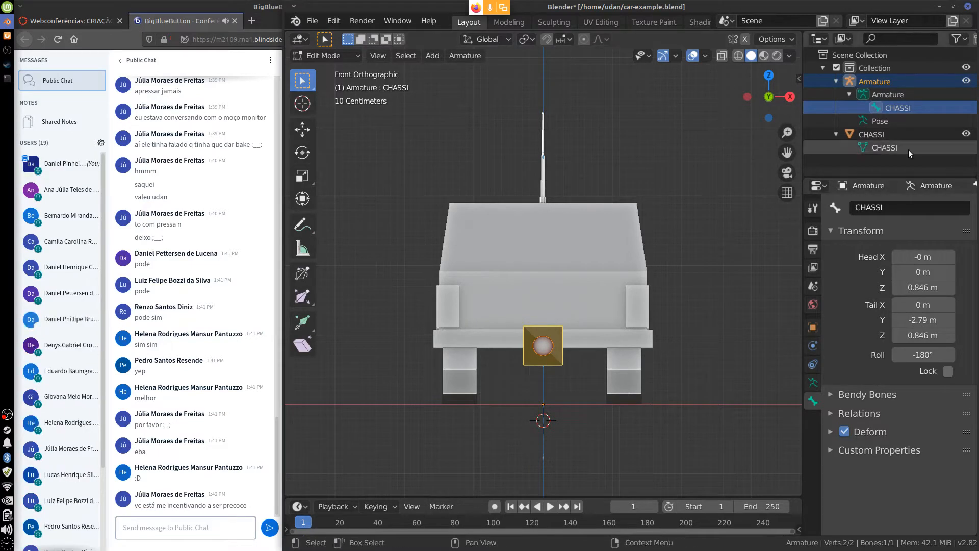
pyautogui.click(865, 149)
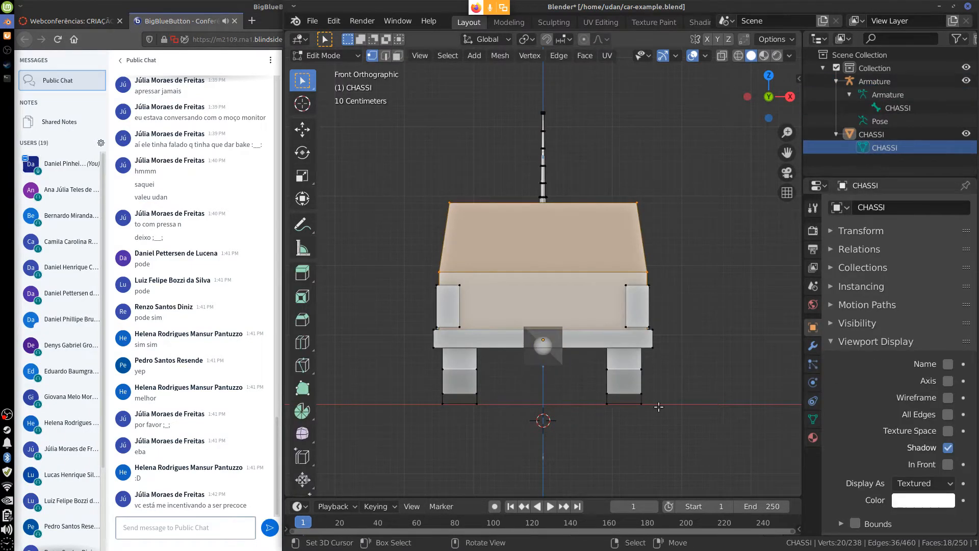
pyautogui.moveTo(675, 427); pyautogui.dragTo(692, 377, button='middle')
pyautogui.rightClick(591, 376)
pyautogui.press('s')
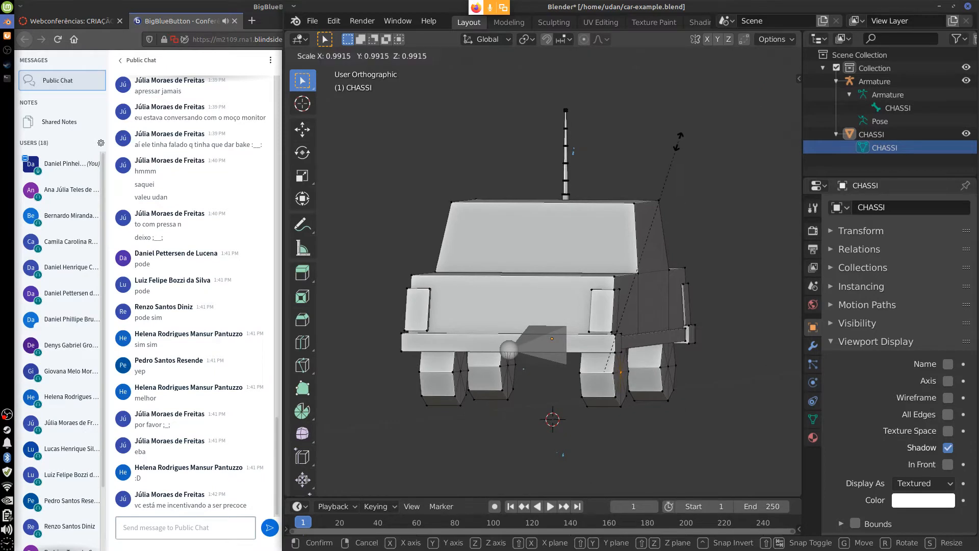
pyautogui.rightClick(683, 142)
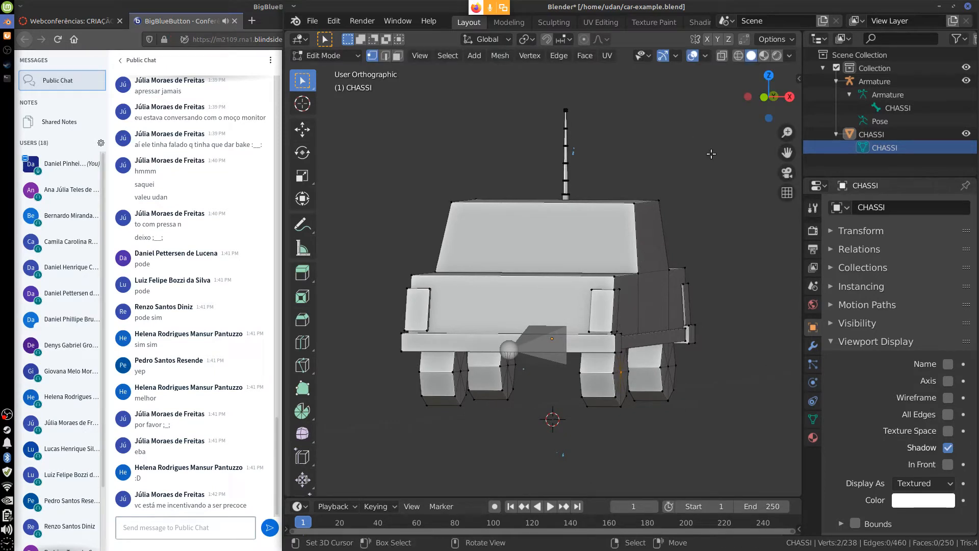
# Annotate the space beside the car with the handwritten note SNAP "SHift + S"
pyautogui.moveTo(720, 177)
pyautogui.mouseDown()
pyautogui.moveTo(738, 153)
pyautogui.moveTo(746, 175)
pyautogui.moveTo(747, 166)
pyautogui.mouseUp()
pyautogui.moveTo(747, 180)
pyautogui.mouseDown()
pyautogui.moveTo(748, 153)
pyautogui.moveTo(748, 166)
pyautogui.mouseUp()
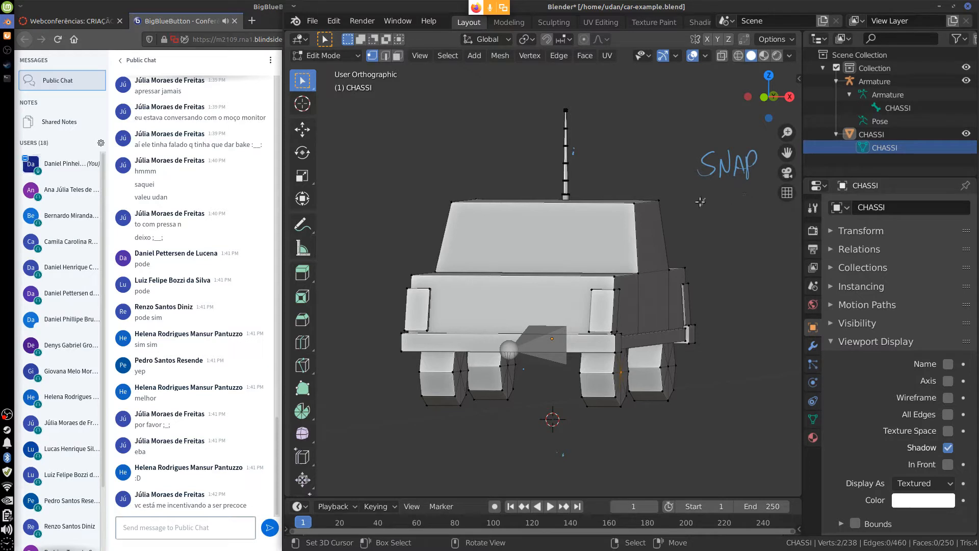
pyautogui.moveTo(707, 220); pyautogui.dragTo(704, 221)
pyautogui.moveTo(720, 205); pyautogui.dragTo(730, 224)
pyautogui.moveTo(737, 208)
pyautogui.mouseDown()
pyautogui.moveTo(736, 224)
pyautogui.moveTo(750, 214)
pyautogui.mouseUp()
pyautogui.moveTo(755, 207); pyautogui.dragTo(754, 273)
pyautogui.moveTo(769, 249); pyautogui.dragTo(768, 255)
pyautogui.moveTo(774, 247); pyautogui.dragTo(773, 253)
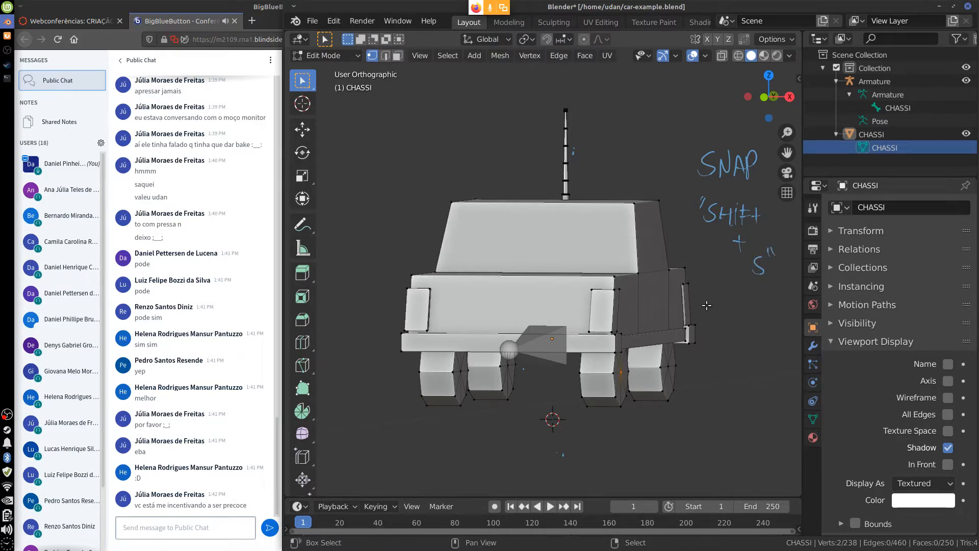
# Snap the 3D cursor to the selected vertices at the centre of the front left wheel
pyautogui.hotkey('shift', 's')
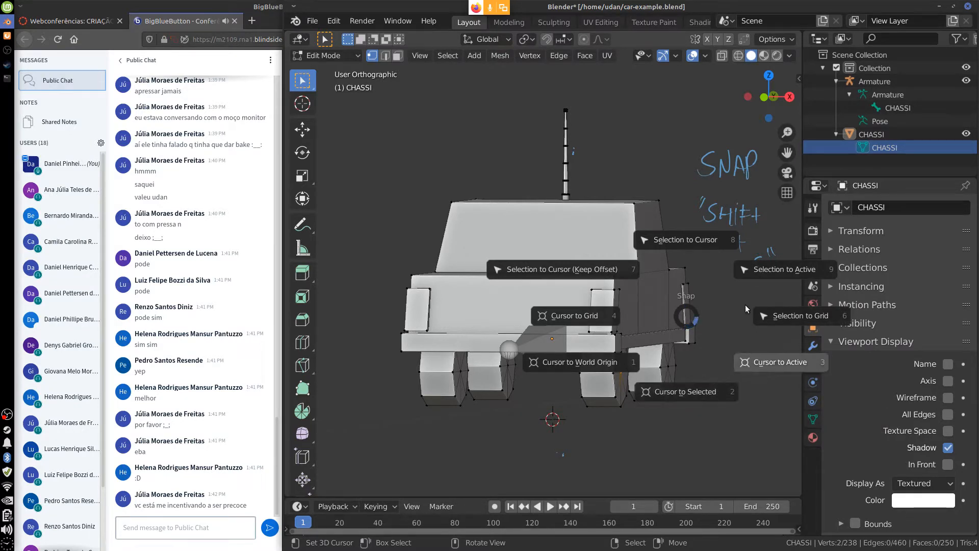
pyautogui.click(681, 395)
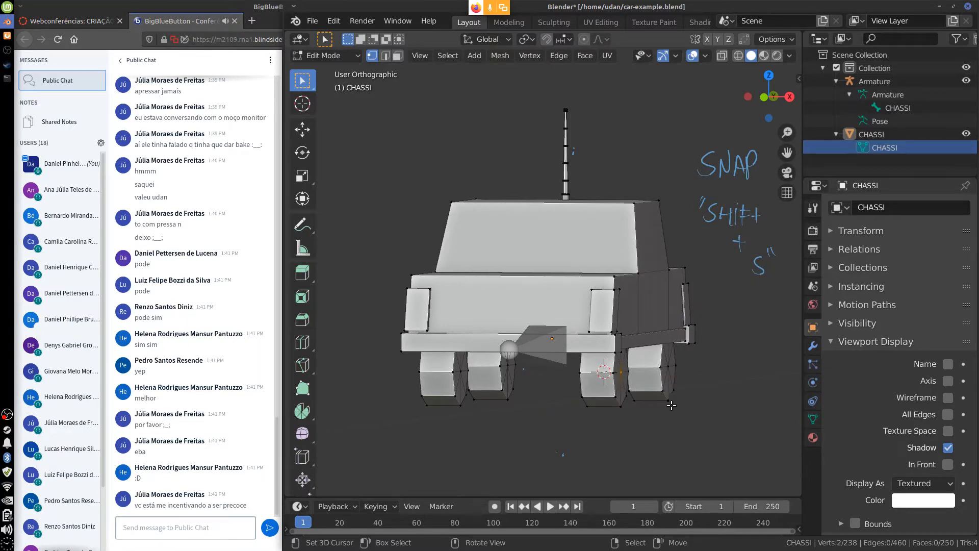
pyautogui.moveTo(665, 403); pyautogui.dragTo(602, 388, button='middle')
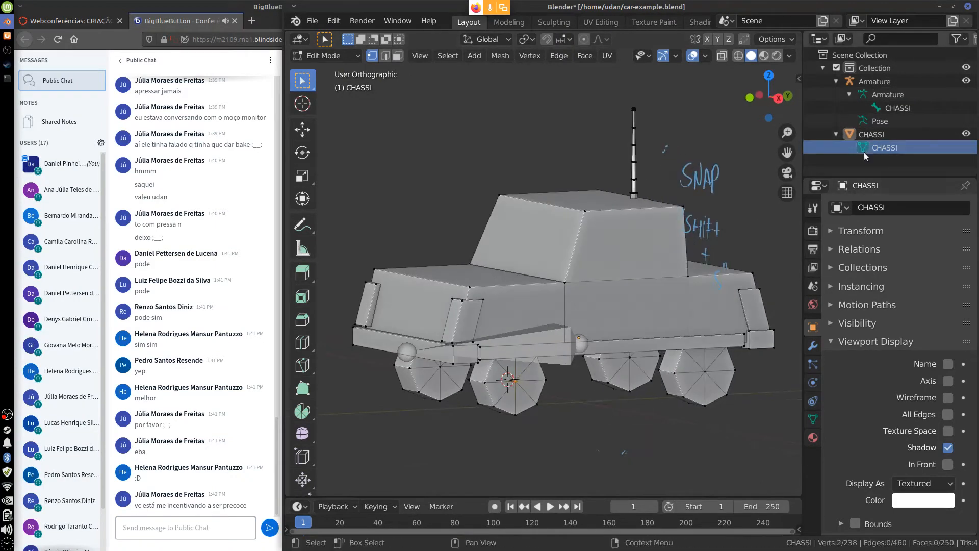
# Switch editing back and forth between the armature and the CHASSI mesh to examine what each one makes editable
pyautogui.click(865, 96)
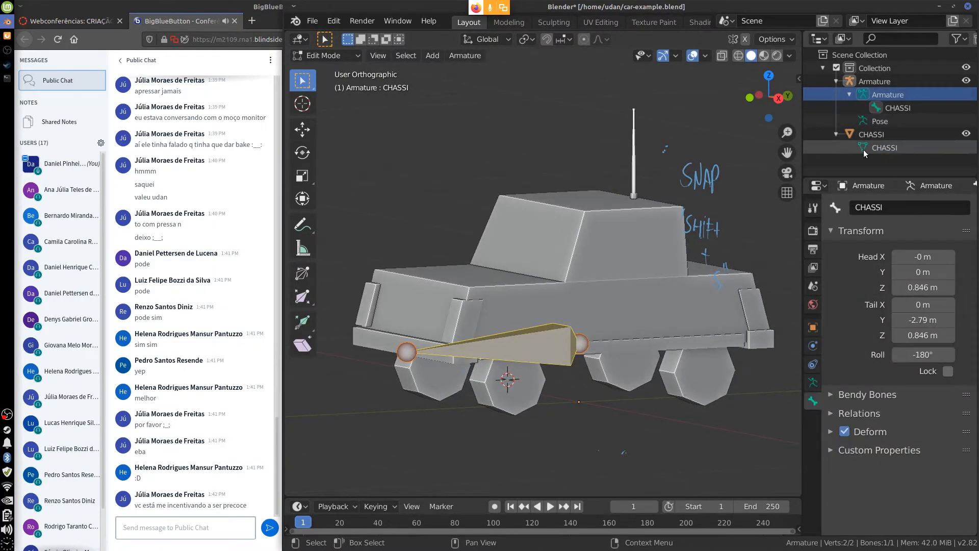
pyautogui.click(863, 149)
pyautogui.click(865, 96)
pyautogui.click(863, 149)
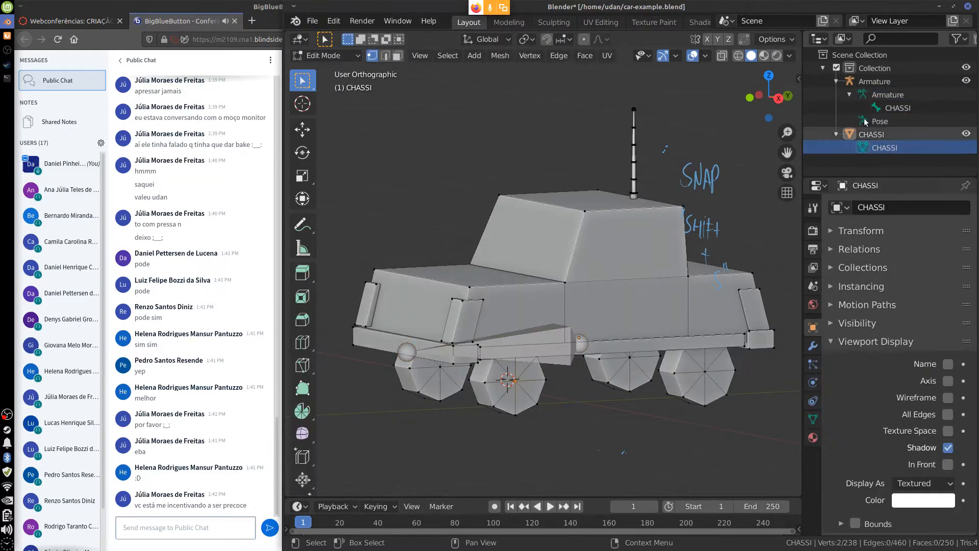
pyautogui.click(865, 96)
pyautogui.click(863, 147)
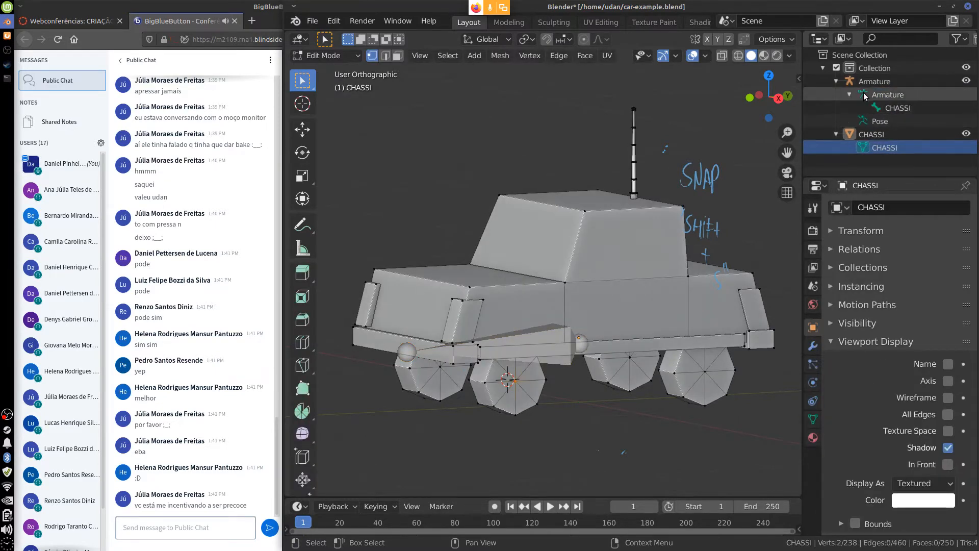
pyautogui.click(864, 96)
pyautogui.click(862, 147)
pyautogui.click(865, 96)
pyautogui.click(863, 148)
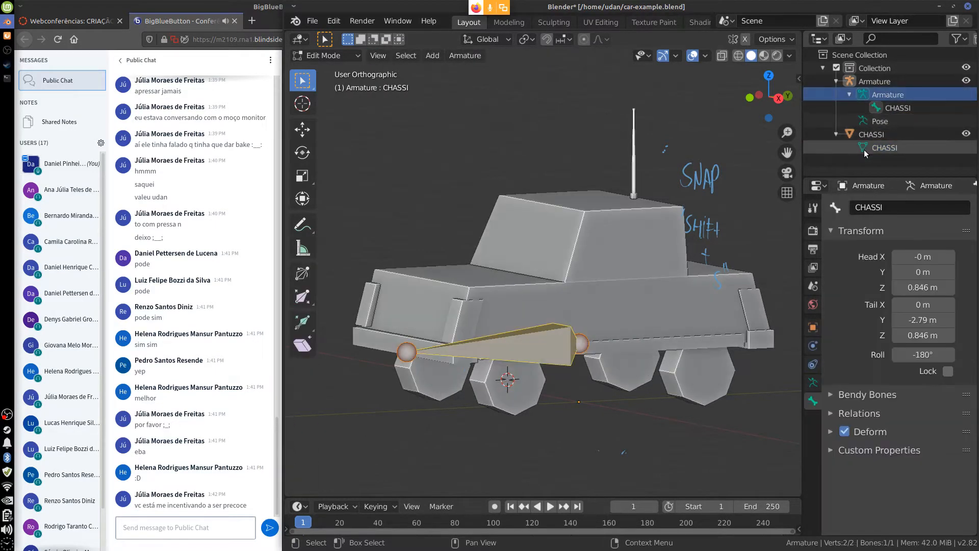
pyautogui.click(864, 96)
pyautogui.click(862, 147)
pyautogui.click(865, 96)
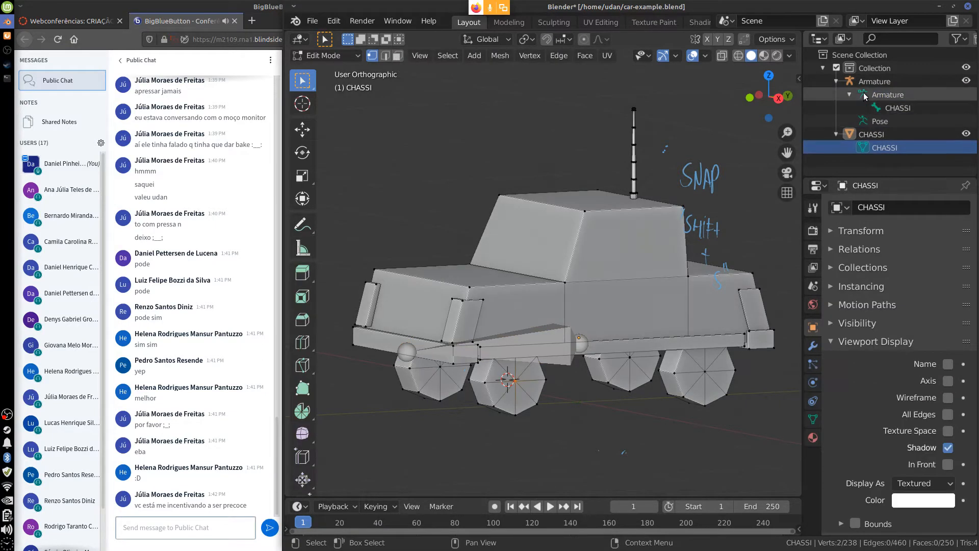
pyautogui.click(863, 148)
pyautogui.click(864, 97)
pyautogui.click(862, 147)
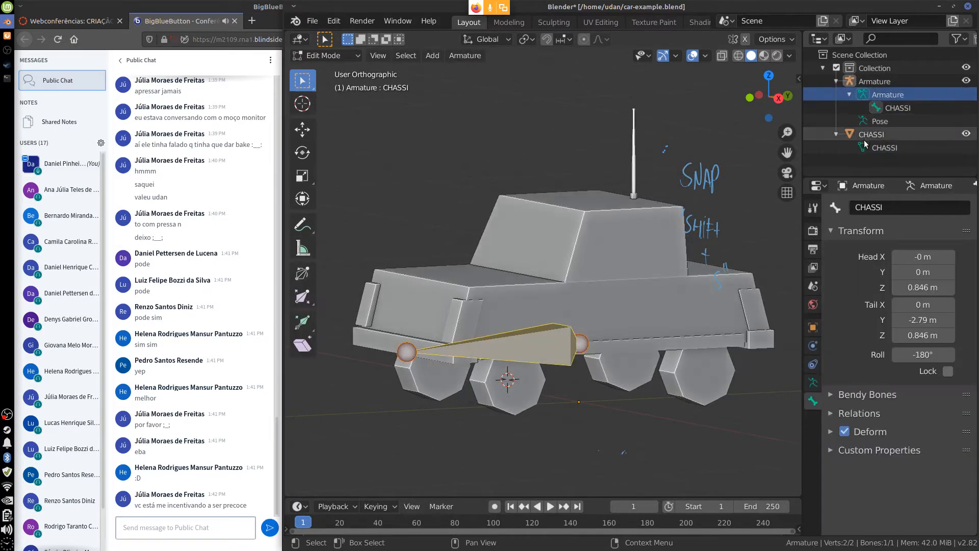
pyautogui.click(865, 97)
pyautogui.click(863, 147)
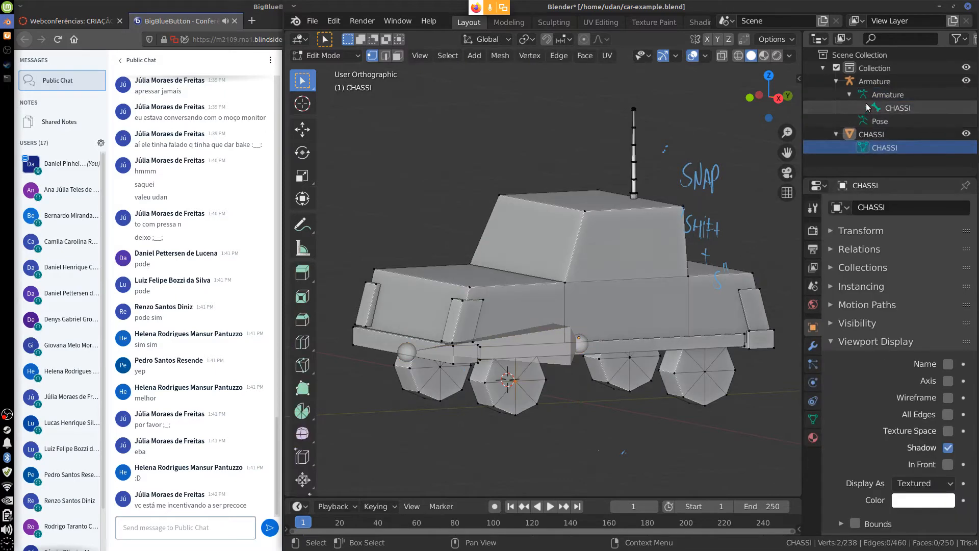
pyautogui.click(864, 96)
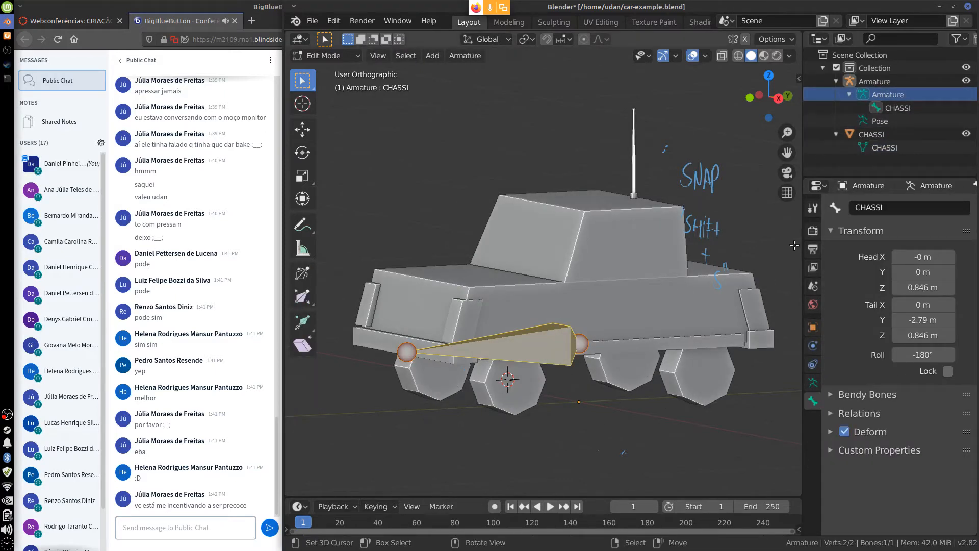
pyautogui.click(864, 95)
pyautogui.click(862, 147)
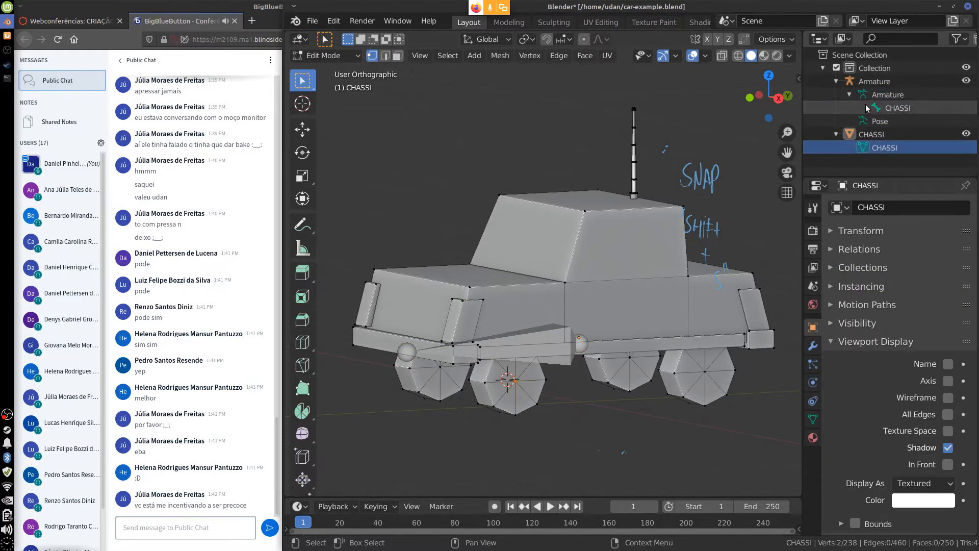
# Return to editing the armature and add a new bone at the 3D cursor in the front left wheel
pyautogui.click(865, 96)
pyautogui.moveTo(637, 407)
pyautogui.mouseDown(button='middle')
pyautogui.moveTo(539, 402)
pyautogui.moveTo(643, 417)
pyautogui.moveTo(738, 375)
pyautogui.mouseUp(button='middle')
pyautogui.hotkey('shift', 'a')
pyautogui.press('KP_1')
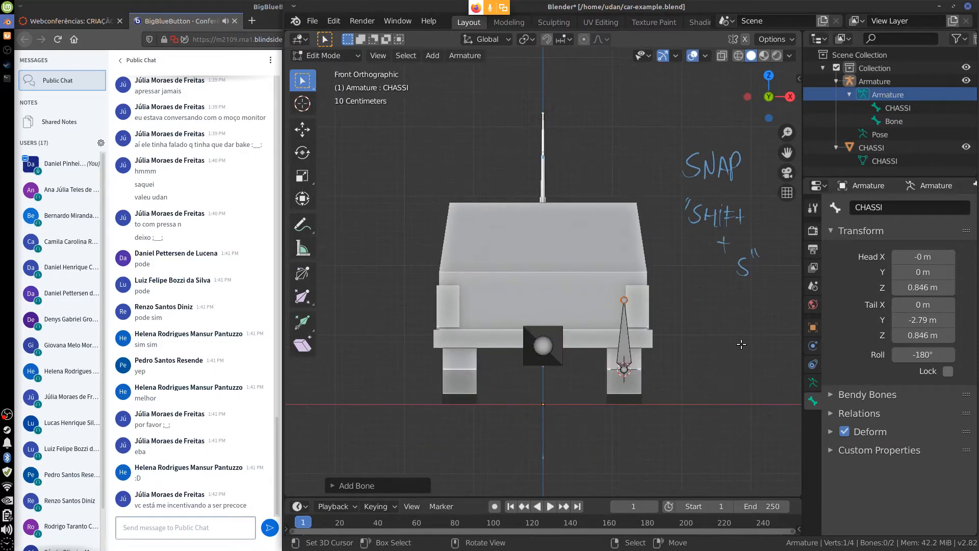
pyautogui.click(431, 56)
# In the right side view, lower the wheel bone's tail along Z to a height of about 1 m
pyautogui.press('KP_3')
pyautogui.click(461, 299)
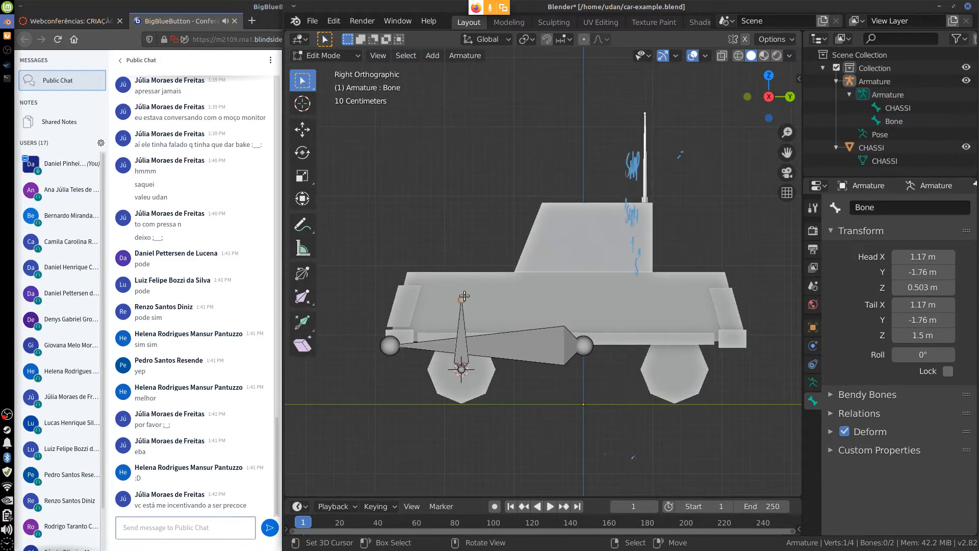
pyautogui.press('g')
pyautogui.press('z')
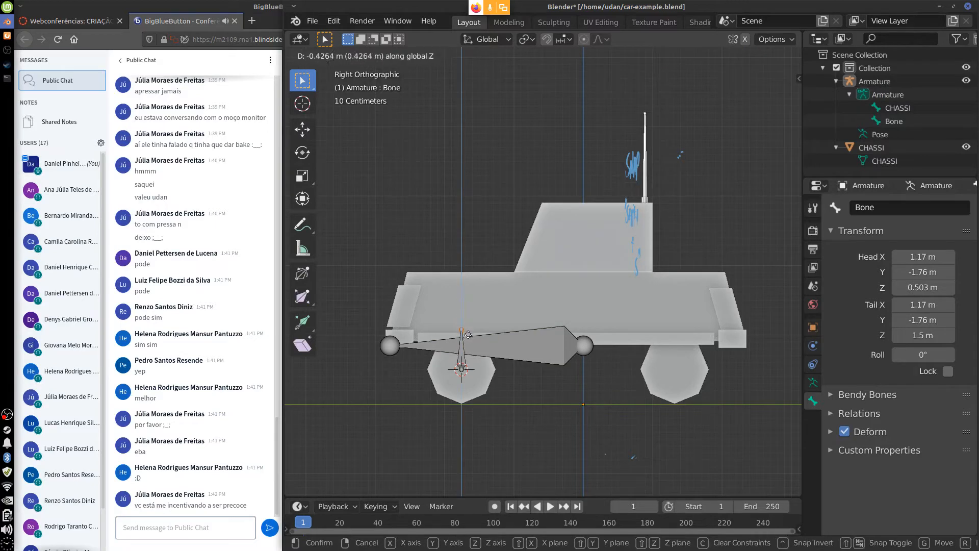
pyautogui.click(468, 341)
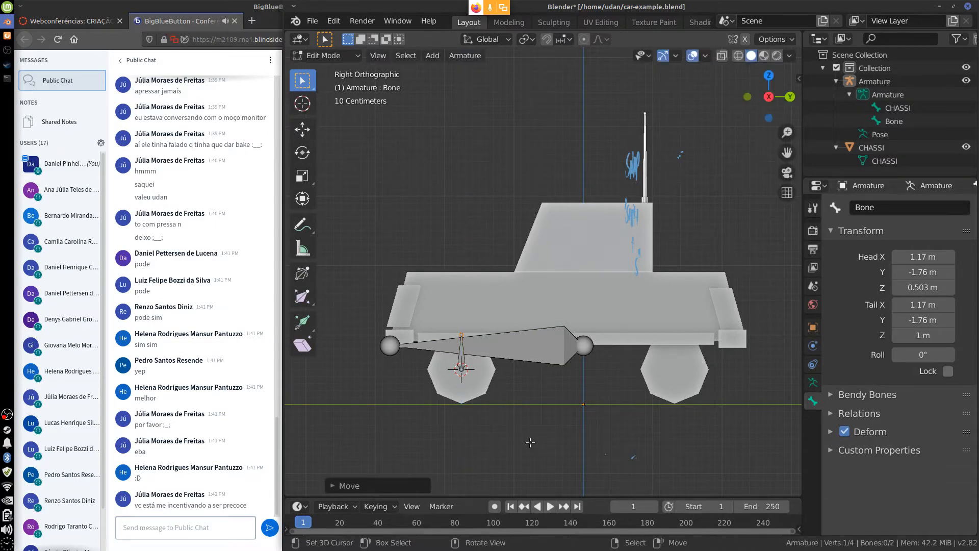
# Select the whole front wheel bone and rename it as roda-frontal.L
pyautogui.moveTo(610, 416); pyautogui.dragTo(559, 382, button='middle')
pyautogui.click(550, 373)
pyautogui.press('KP_1')
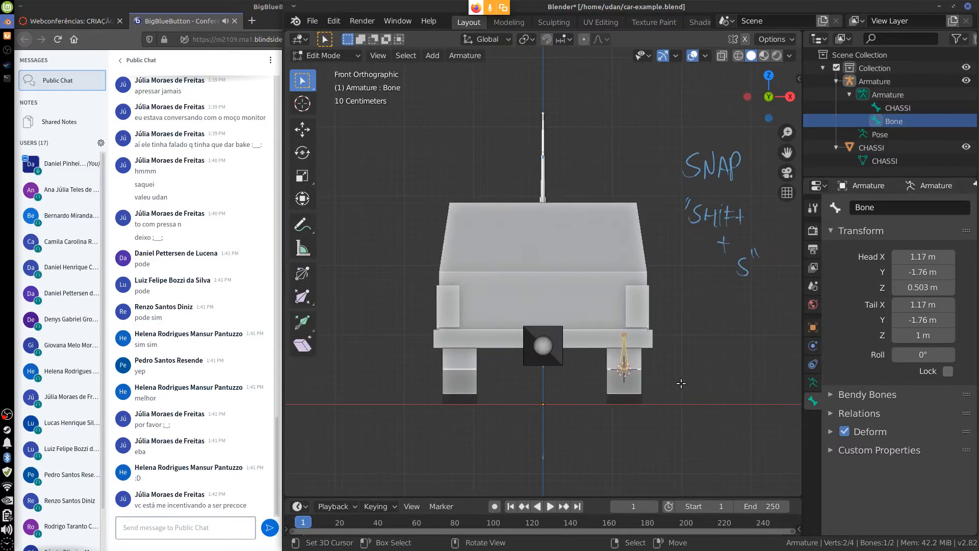
pyautogui.moveTo(681, 383); pyautogui.dragTo(604, 392, button='middle')
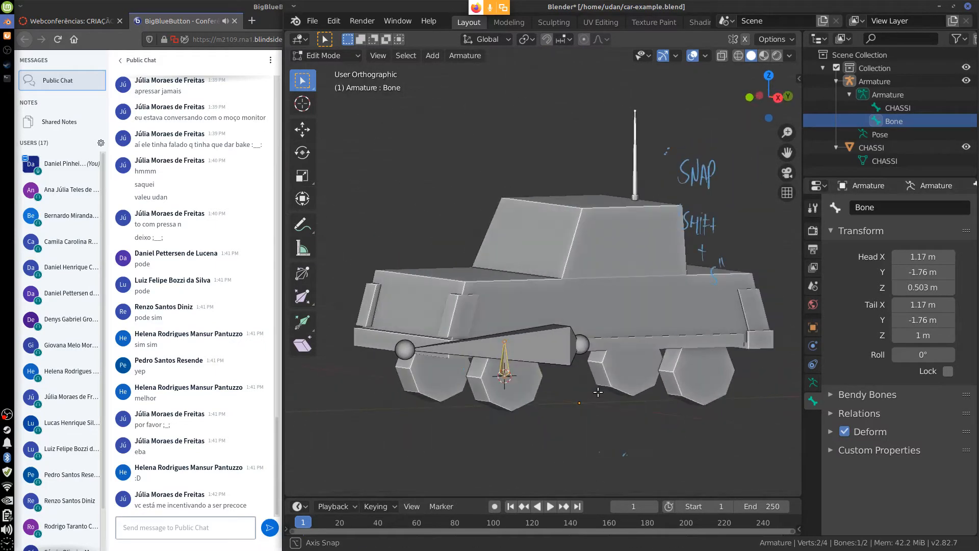
pyautogui.press('KP_3')
pyautogui.click(892, 207)
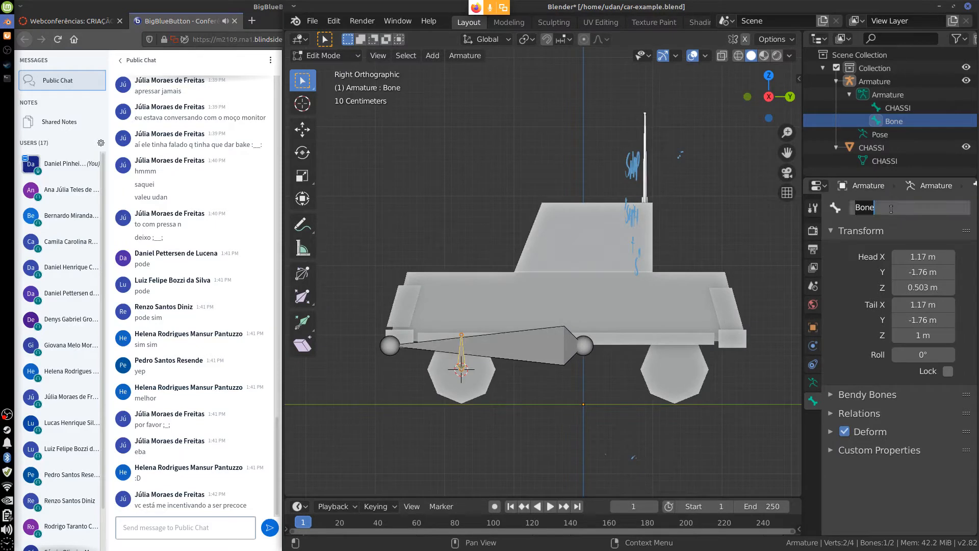
pyautogui.write('rod')
pyautogui.write('a.')
pyautogui.write('frontal.')
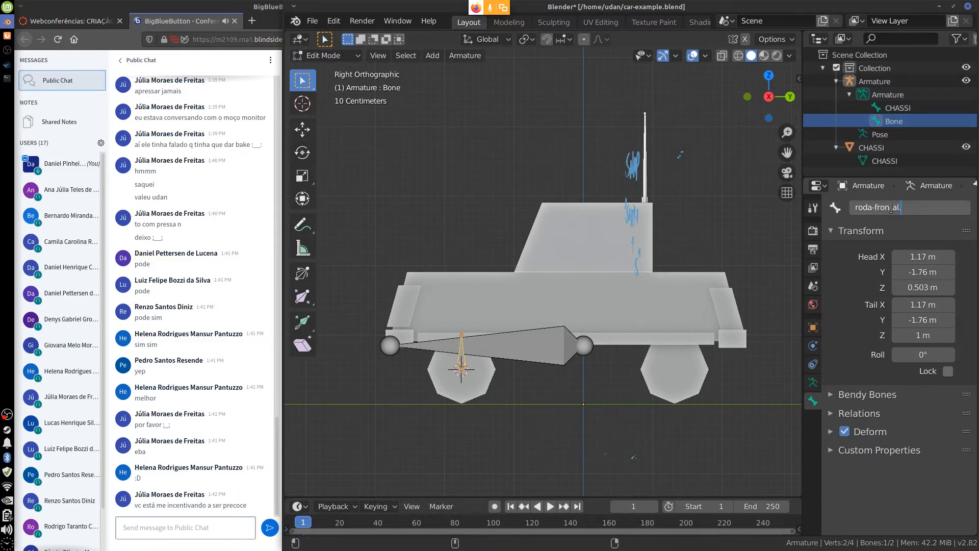
pyautogui.write('C')
pyautogui.write('L')
pyautogui.press('Return')
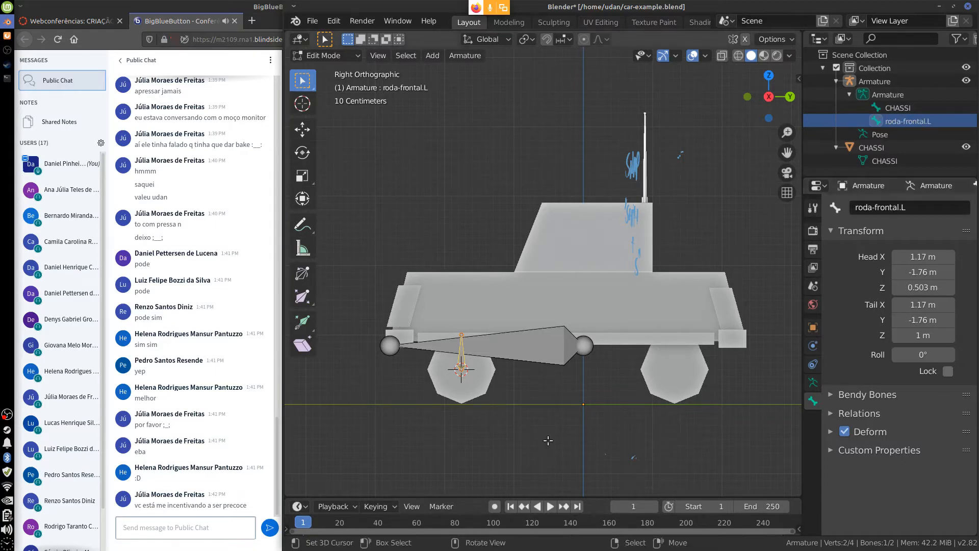
# Try duplicating the front left wheel bone and moving the copy about 3.06 m along Y to the rear wheel
pyautogui.moveTo(541, 446); pyautogui.dragTo(578, 443, button='middle')
pyautogui.press('KP_3')
pyautogui.press('shift')
pyautogui.hotkey('shift', 'd')
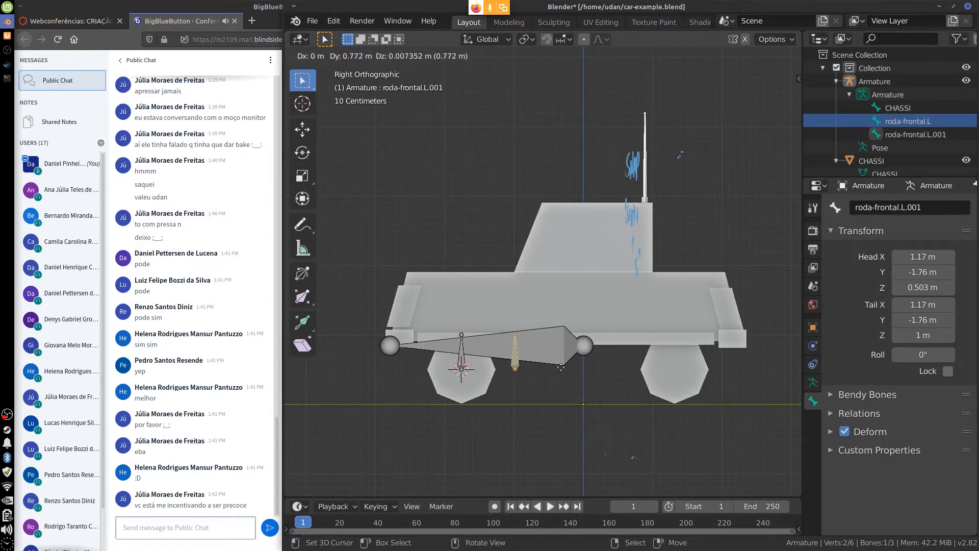
pyautogui.press('y')
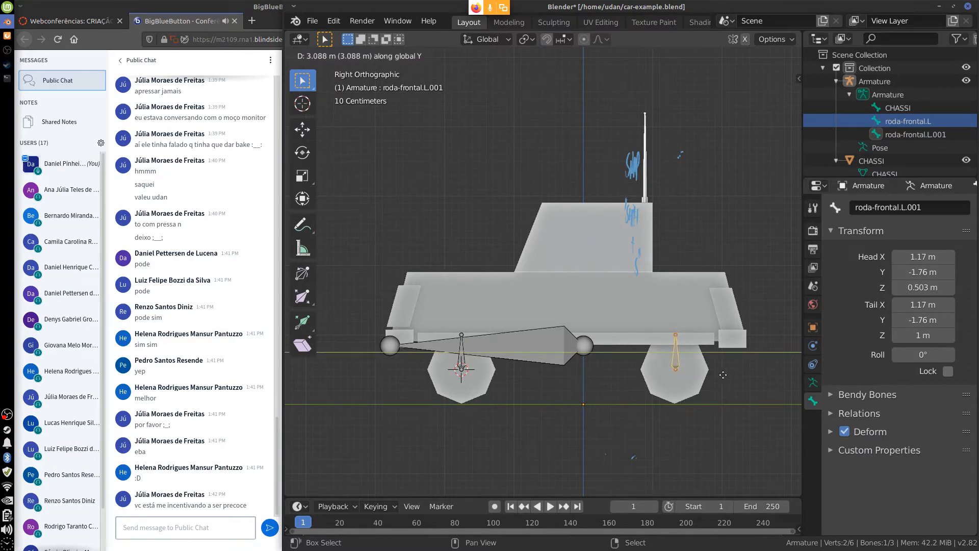
pyautogui.press('ctrl')
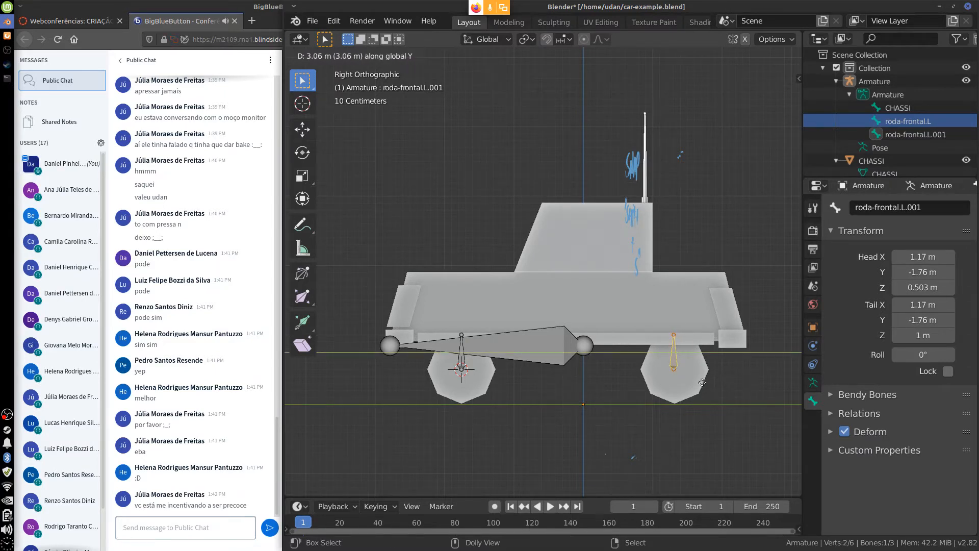
pyautogui.click(698, 383)
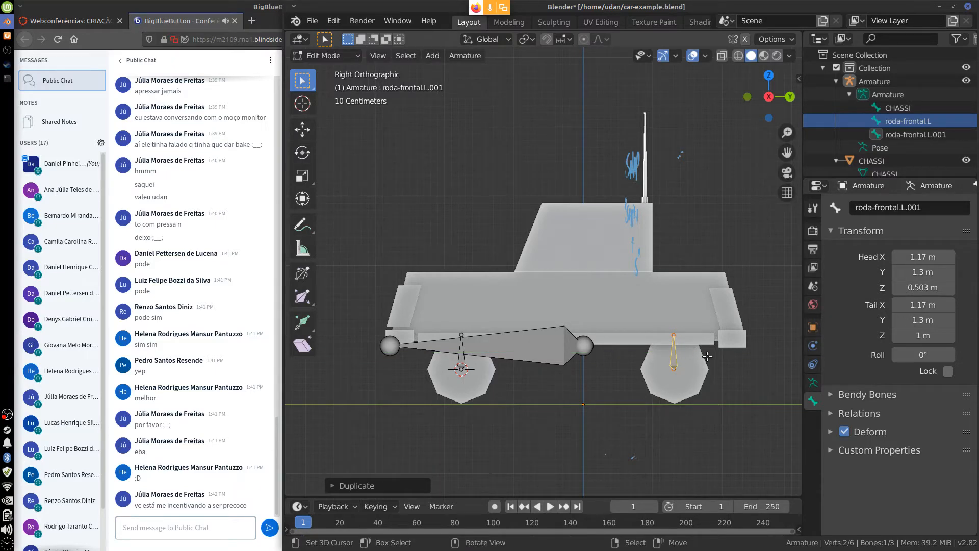
pyautogui.moveTo(695, 408); pyautogui.dragTo(717, 391, button='middle')
pyautogui.hotkey('ctrl', 'z')
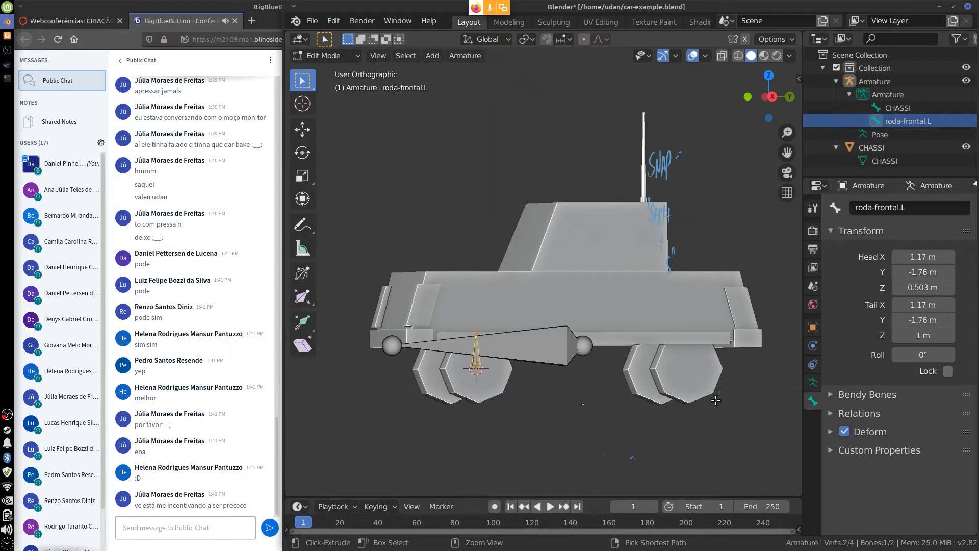
# Edit the CHASSI mesh, select the centre vertices of the rear left wheel, and snap the 3D cursor to them
pyautogui.moveTo(701, 396); pyautogui.dragTo(694, 401, button='middle')
pyautogui.press('KP_3')
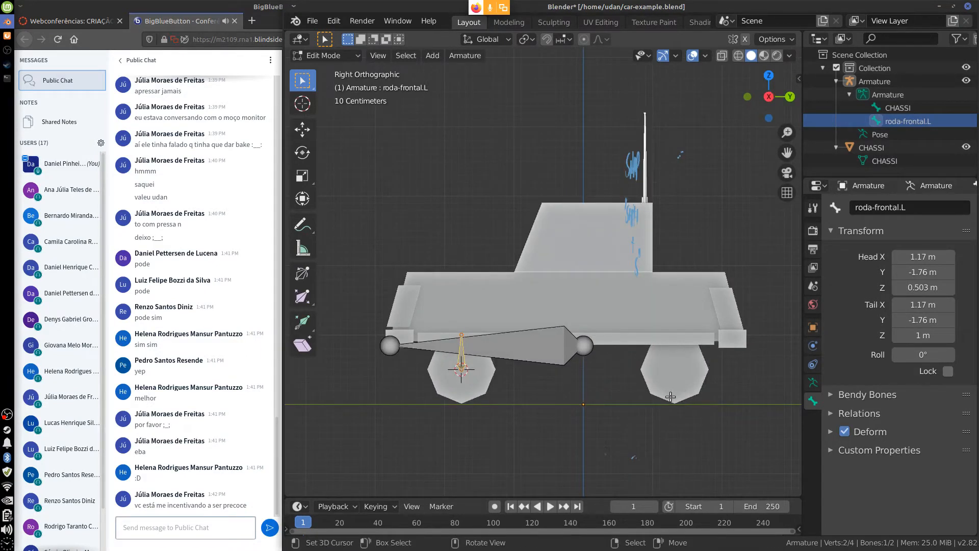
pyautogui.click(863, 162)
pyautogui.rightClick(674, 373)
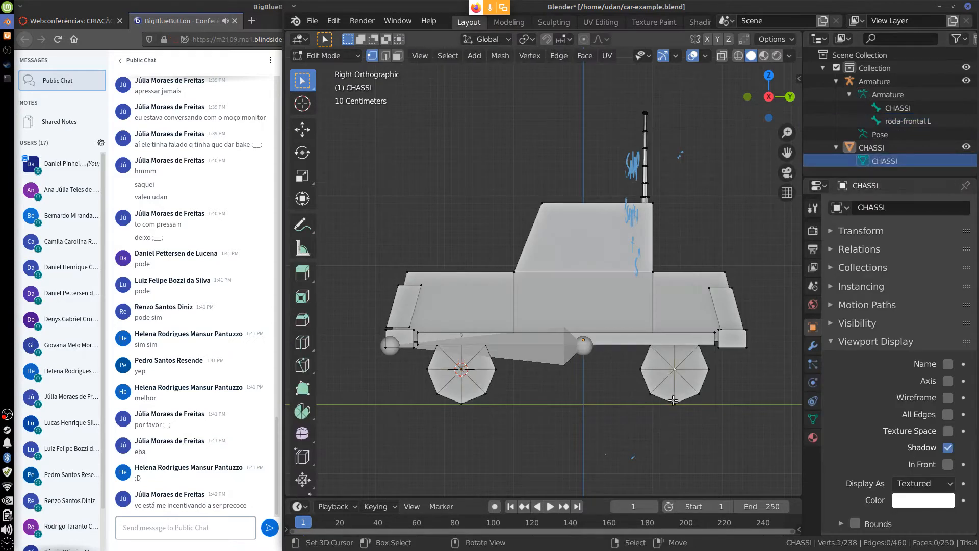
pyautogui.moveTo(676, 400); pyautogui.dragTo(561, 390, button='middle')
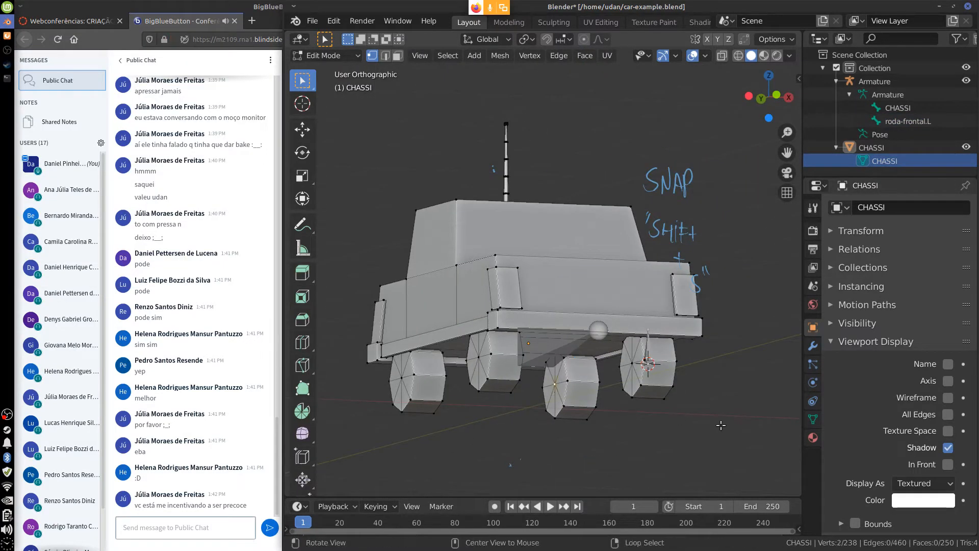
pyautogui.moveTo(720, 425); pyautogui.dragTo(697, 383, button='middle')
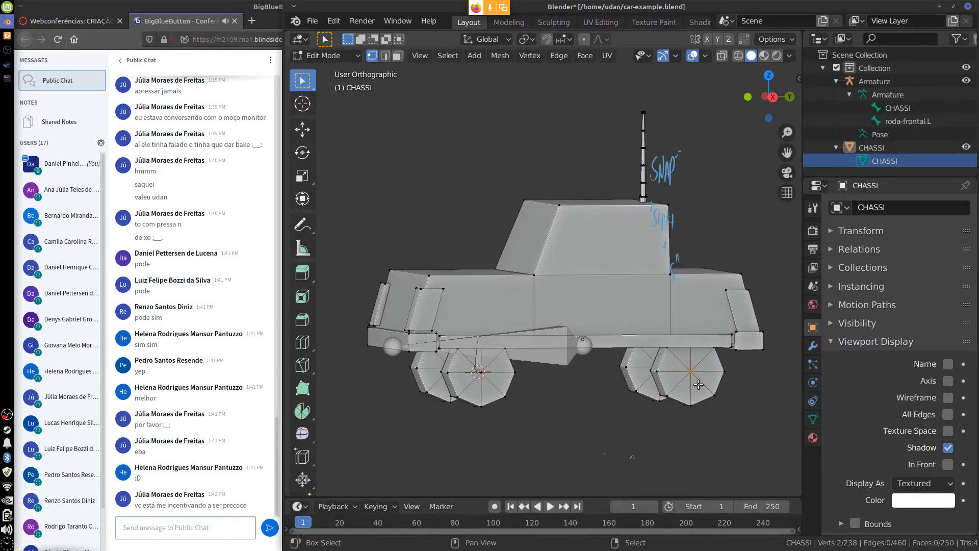
pyautogui.hotkey('shift', 's')
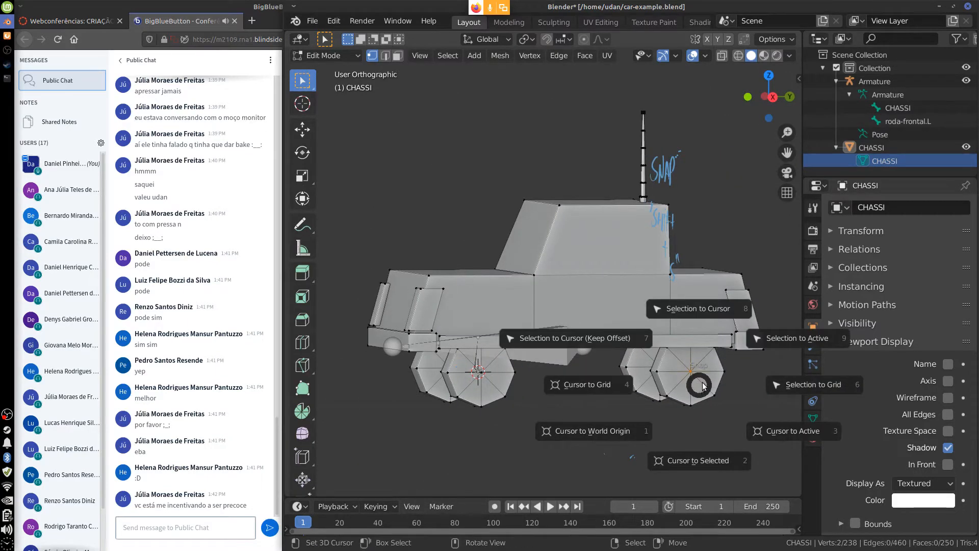
pyautogui.click(691, 466)
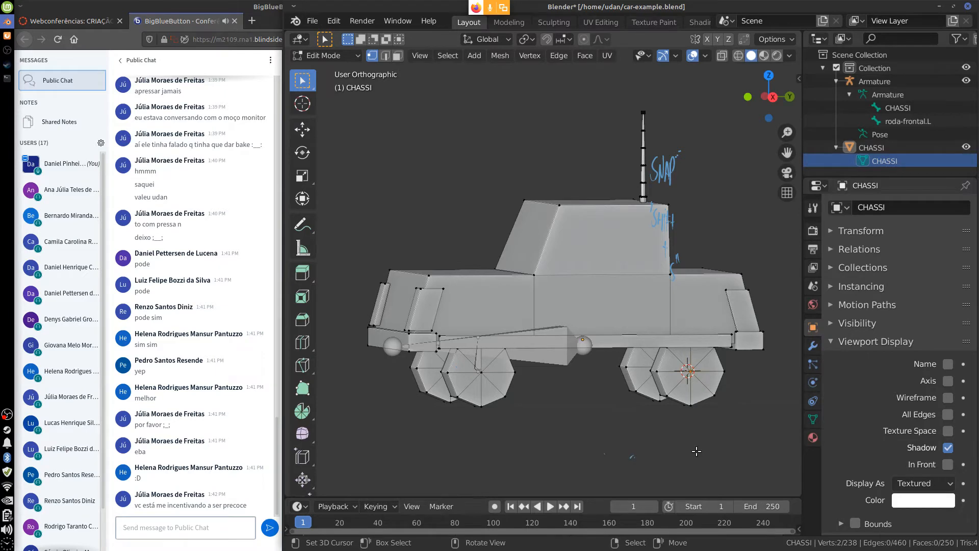
pyautogui.press('KP_3')
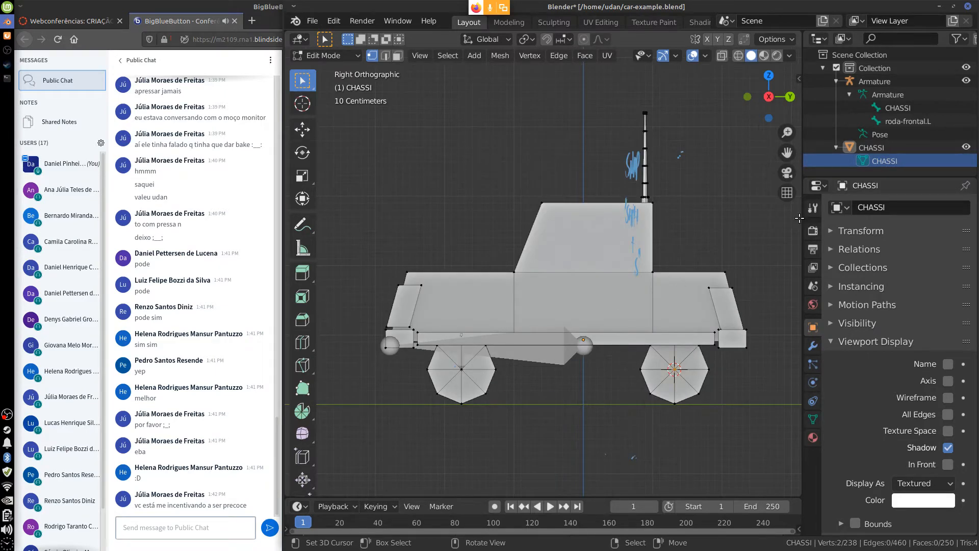
# Return to editing the armature, duplicate the roda-frontal.L bone, and snap the copy to the 3D cursor in the rear left wheel
pyautogui.click(866, 97)
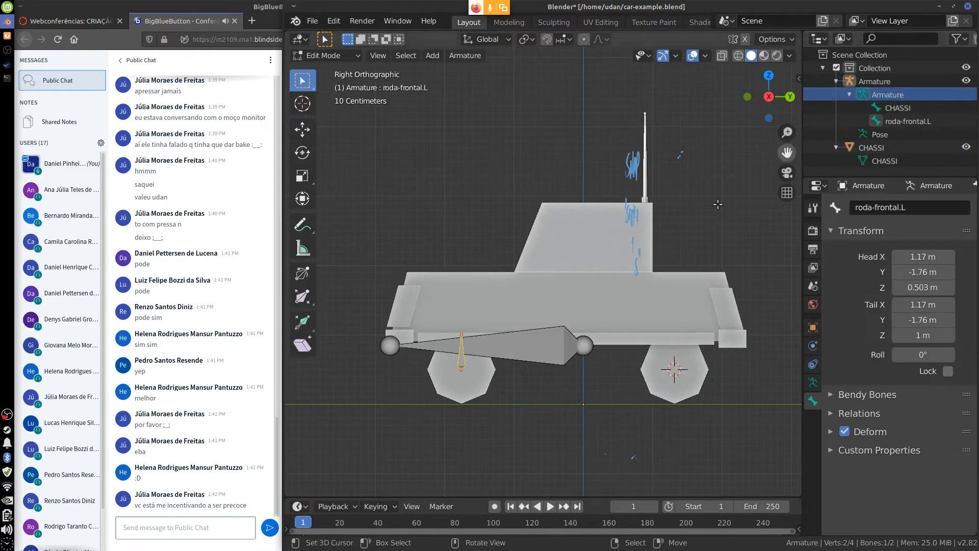
pyautogui.click(462, 363)
pyautogui.hotkey('shift', 'd')
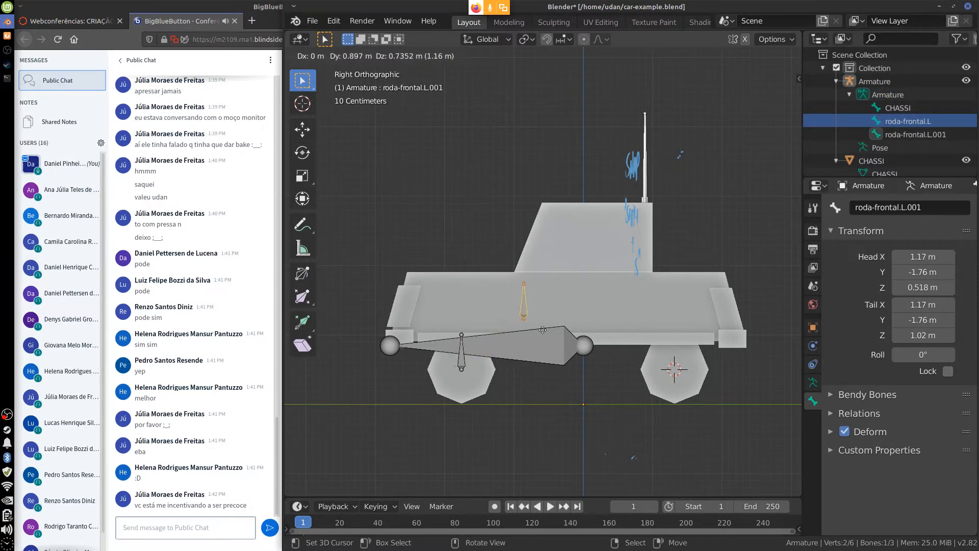
pyautogui.click(522, 460)
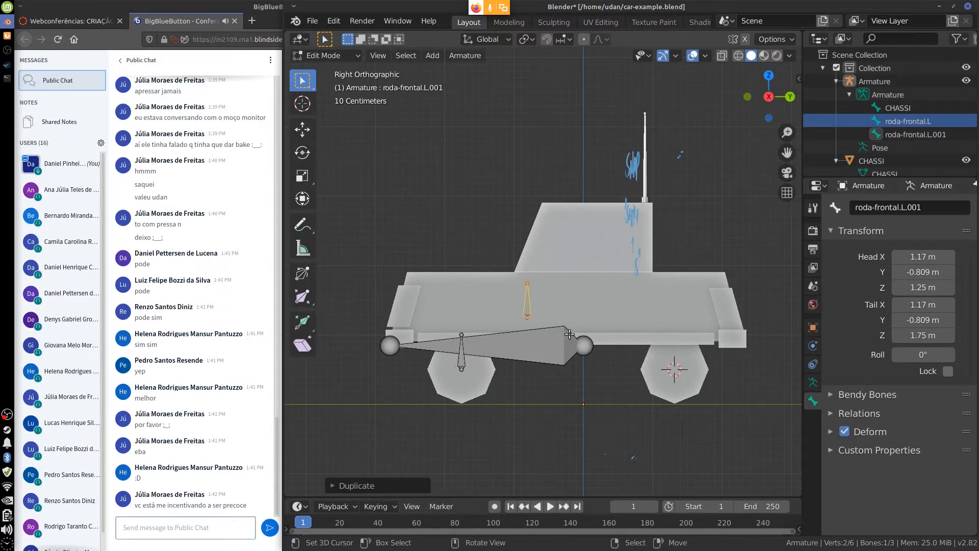
pyautogui.hotkey('shift', 's')
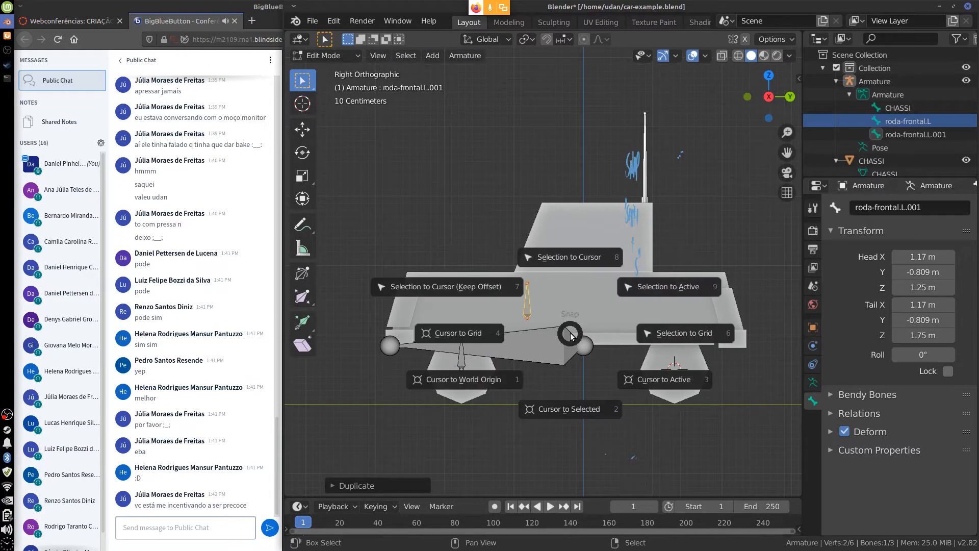
pyautogui.click(584, 256)
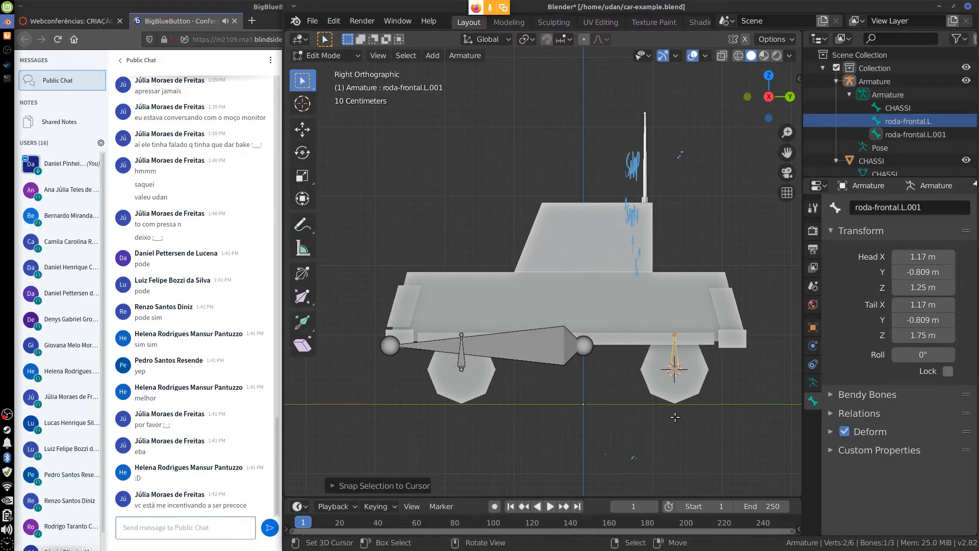
# Rename the rear left wheel bone as roda-traseira.L
pyautogui.moveTo(674, 417); pyautogui.dragTo(713, 419, button='middle')
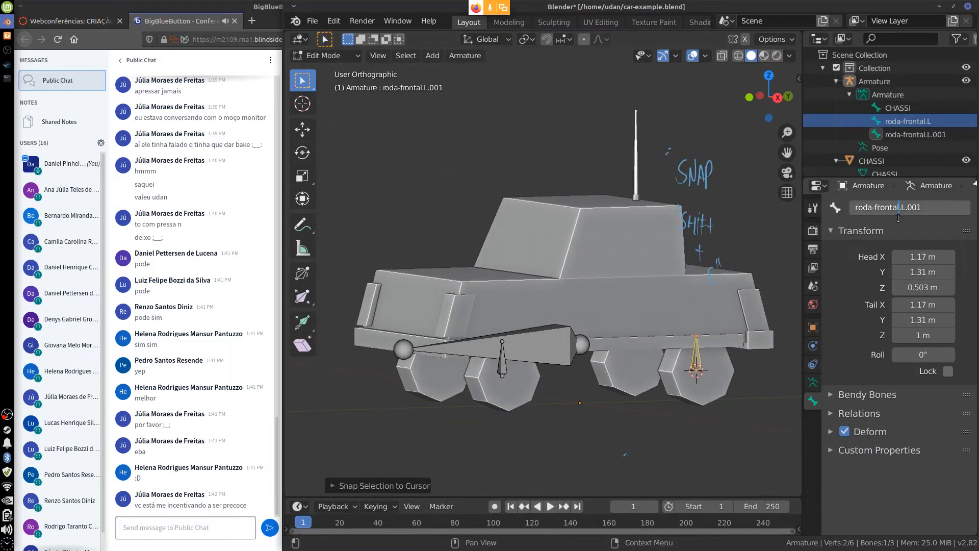
pyautogui.press('BackSpace')
pyautogui.press('BackSpace')
pyautogui.press('BackSpace')
pyautogui.press('BackSpace')
pyautogui.press('BackSpace')
pyautogui.press('BackSpace')
pyautogui.press('BackSpace')
pyautogui.write('traseira')
pyautogui.press('Return')
# In the front view, handwrite the annotation DIREÇÃO with a list of left-side suffixes such as .L, .left and .l, and outline the list
pyautogui.press('KP_1')
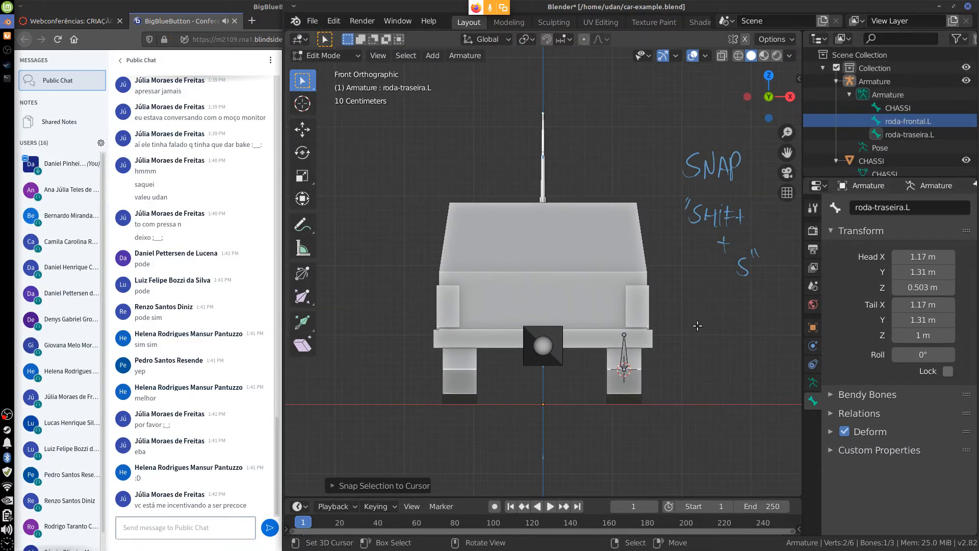
pyautogui.moveTo(700, 317)
pyautogui.mouseDown()
pyautogui.moveTo(696, 344)
pyautogui.moveTo(745, 344)
pyautogui.mouseUp()
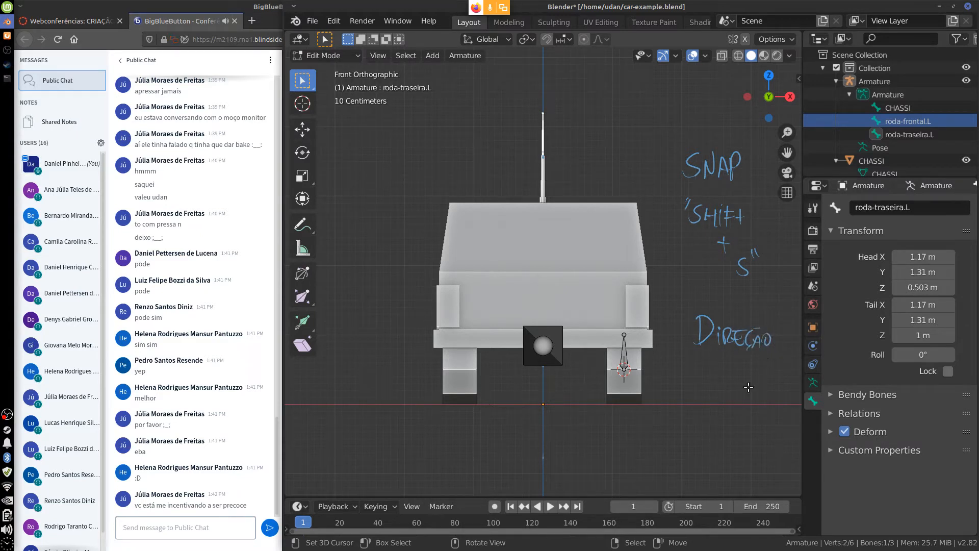
pyautogui.moveTo(732, 362); pyautogui.dragTo(747, 382)
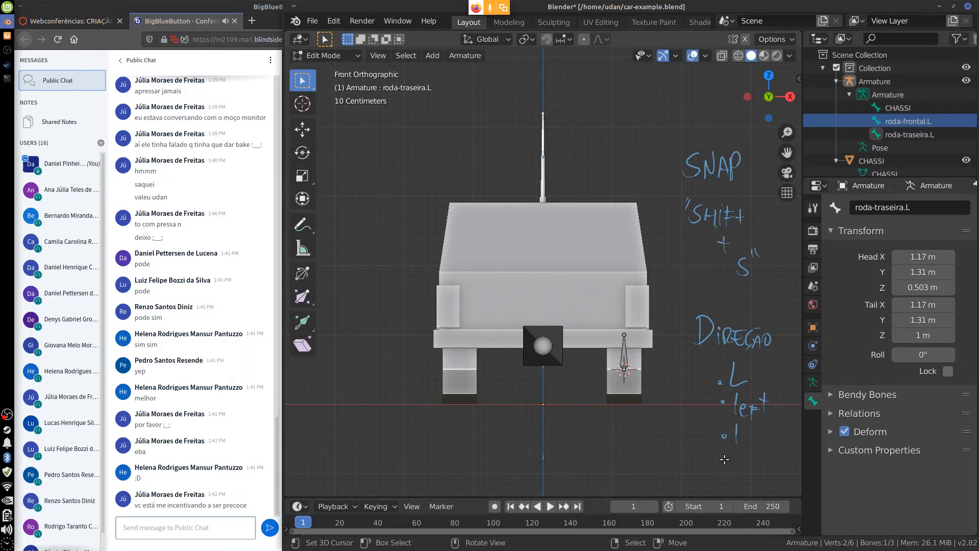
pyautogui.moveTo(742, 463); pyautogui.dragTo(749, 462)
pyautogui.moveTo(748, 460)
pyautogui.mouseDown()
pyautogui.moveTo(757, 455)
pyautogui.moveTo(757, 465)
pyautogui.mouseUp()
pyautogui.moveTo(763, 452); pyautogui.dragTo(753, 487)
pyautogui.moveTo(732, 378)
pyautogui.mouseDown()
pyautogui.moveTo(739, 479)
pyautogui.moveTo(775, 485)
pyautogui.moveTo(776, 377)
pyautogui.moveTo(733, 381)
pyautogui.mouseUp()
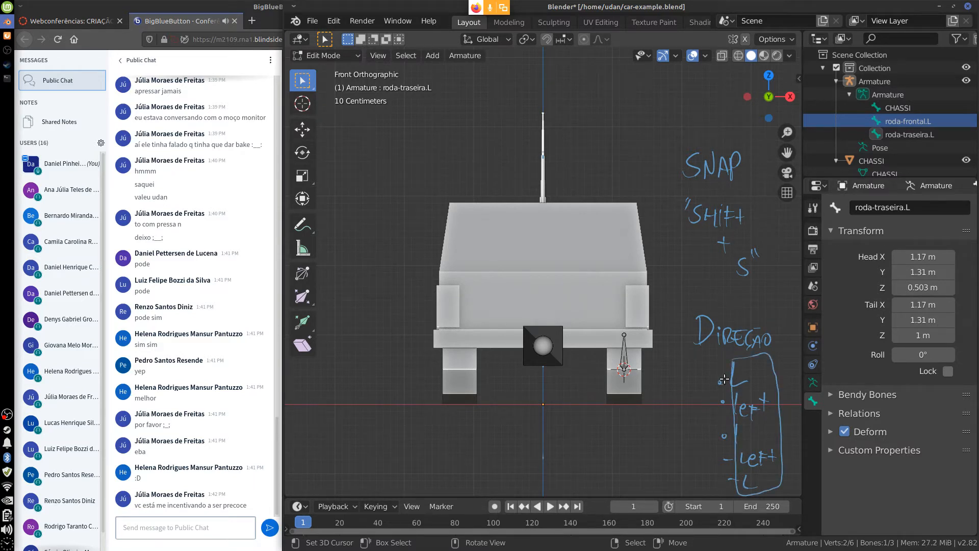
# Erase the handwritten suffix list below DIREÇÃO, along with the stray stroke beside it
pyautogui.moveTo(729, 361)
pyautogui.mouseDown(button='right')
pyautogui.moveTo(736, 479)
pyautogui.moveTo(772, 426)
pyautogui.moveTo(774, 372)
pyautogui.moveTo(760, 357)
pyautogui.moveTo(754, 468)
pyautogui.moveTo(751, 438)
pyautogui.mouseUp(button='right')
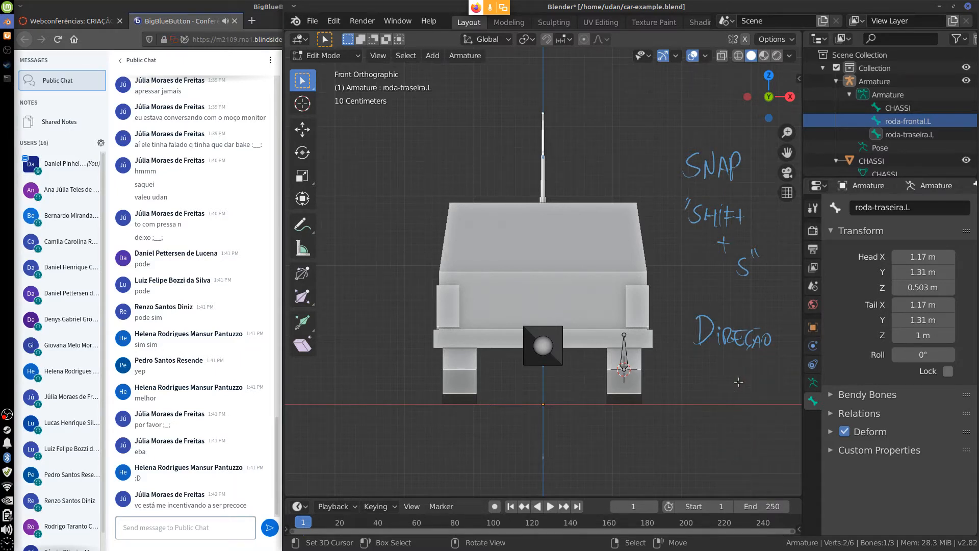
pyautogui.moveTo(692, 380); pyautogui.dragTo(692, 413)
pyautogui.moveTo(725, 410); pyautogui.dragTo(697, 388, button='right')
# Select both left wheel bones, roda-frontal.L and roda-traseira.L, and symmetrize them to the opposite side of the car
pyautogui.moveTo(686, 385); pyautogui.dragTo(594, 367, button='middle')
pyautogui.keyDown('shift'); pyautogui.click(595, 367); pyautogui.keyUp('shift')
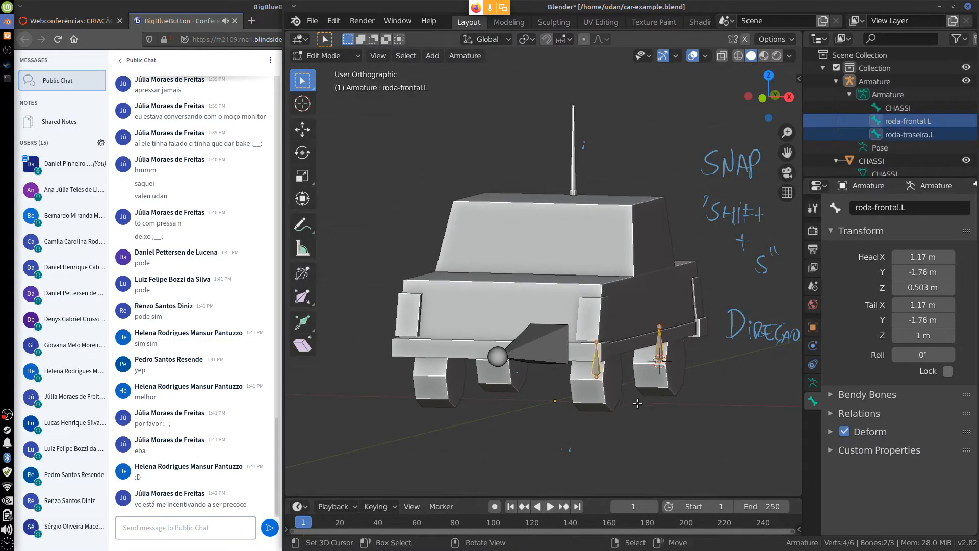
pyautogui.press('KP_1')
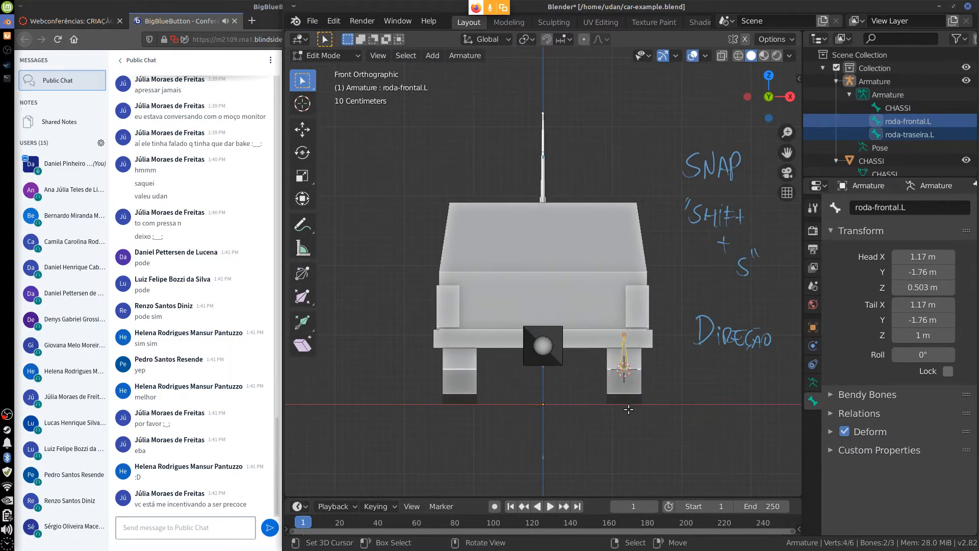
pyautogui.click(465, 55)
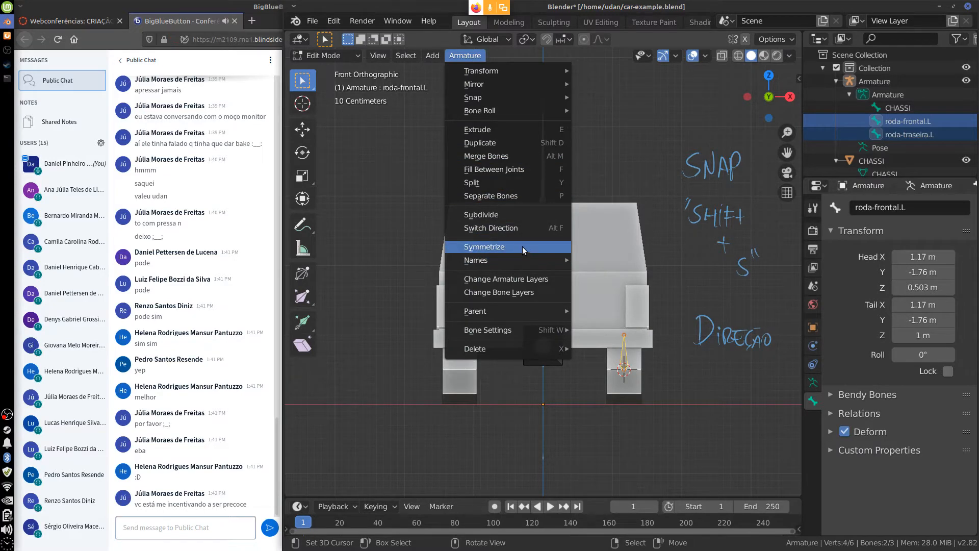
pyautogui.click(547, 246)
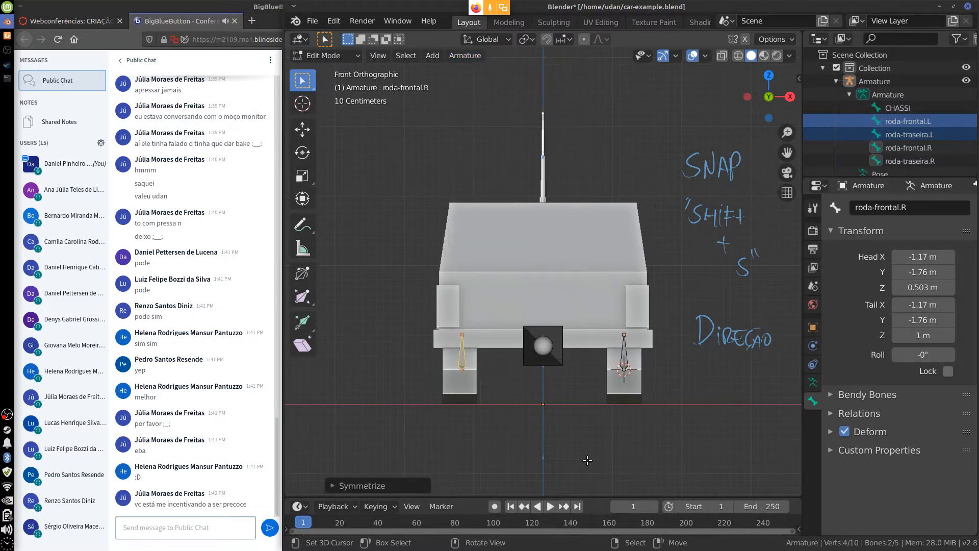
# Review the Symmetrize command and inspect the mirrored wheel bones from the front and at an angle
pyautogui.moveTo(534, 443)
pyautogui.mouseDown(button='middle')
pyautogui.moveTo(608, 440)
pyautogui.moveTo(515, 431)
pyautogui.moveTo(532, 430)
pyautogui.mouseUp(button='middle')
pyautogui.press('KP_1')
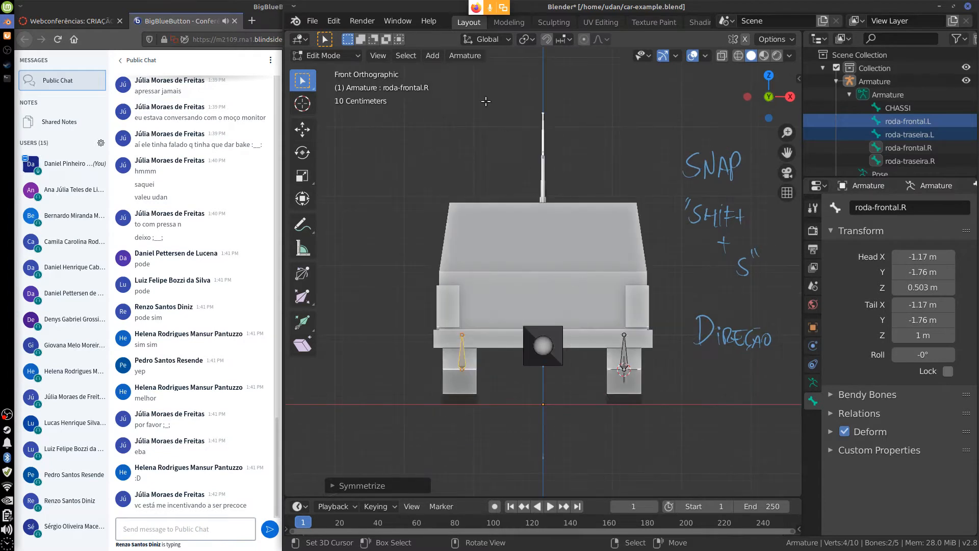
pyautogui.click(464, 55)
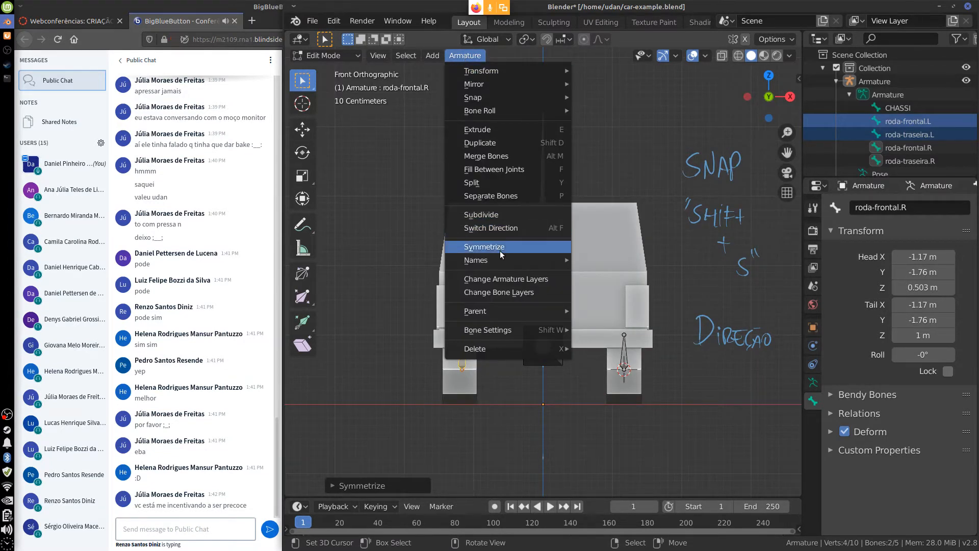
pyautogui.click(528, 248)
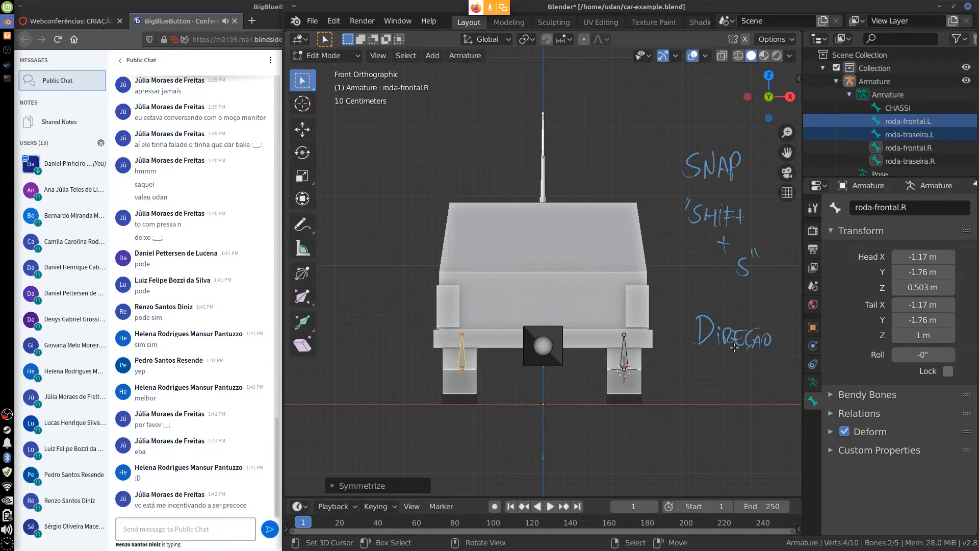
pyautogui.moveTo(667, 410); pyautogui.dragTo(609, 397, button='middle')
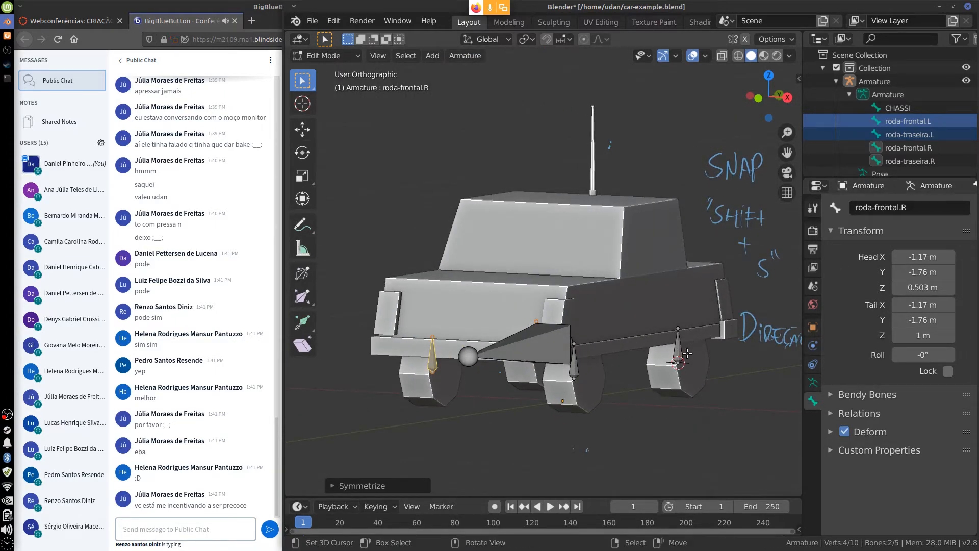
pyautogui.moveTo(636, 388); pyautogui.dragTo(687, 374, button='middle')
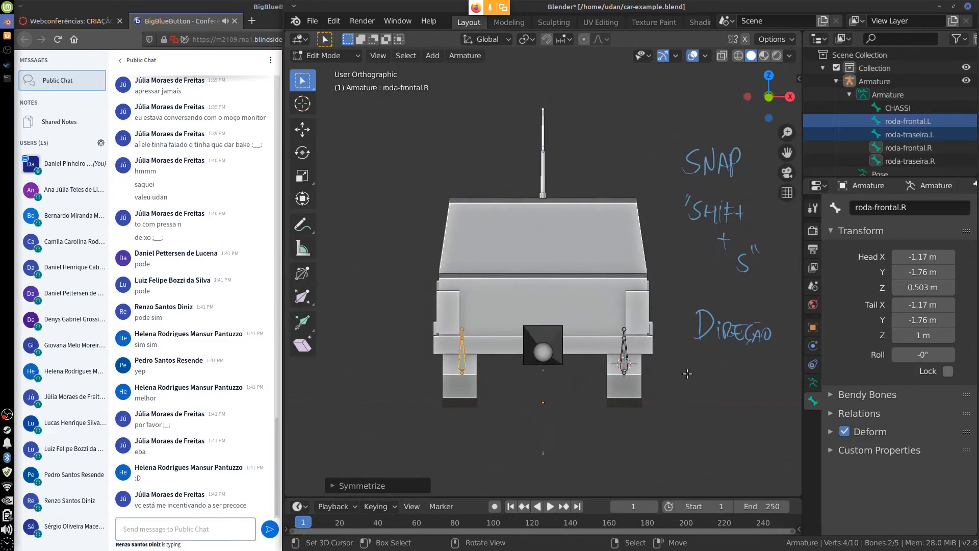
pyautogui.press('KP_1')
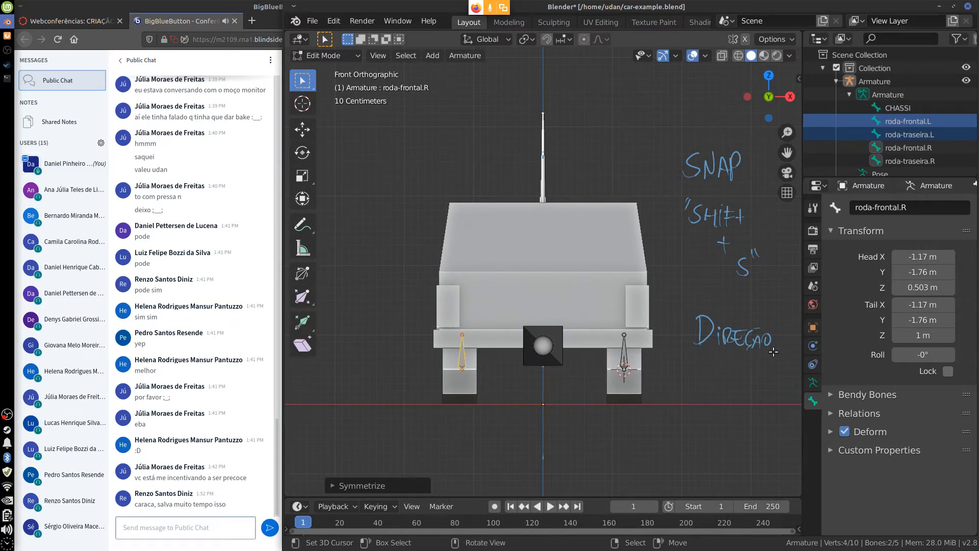
# Erase the remaining handwritten annotations, the SNAP "SHIFT + S" note and DIREÇÃO, beside the car
pyautogui.moveTo(774, 352)
pyautogui.mouseDown(button='right')
pyautogui.moveTo(715, 341)
pyautogui.moveTo(739, 303)
pyautogui.moveTo(702, 154)
pyautogui.moveTo(736, 164)
pyautogui.moveTo(734, 257)
pyautogui.moveTo(696, 186)
pyautogui.mouseUp(button='right')
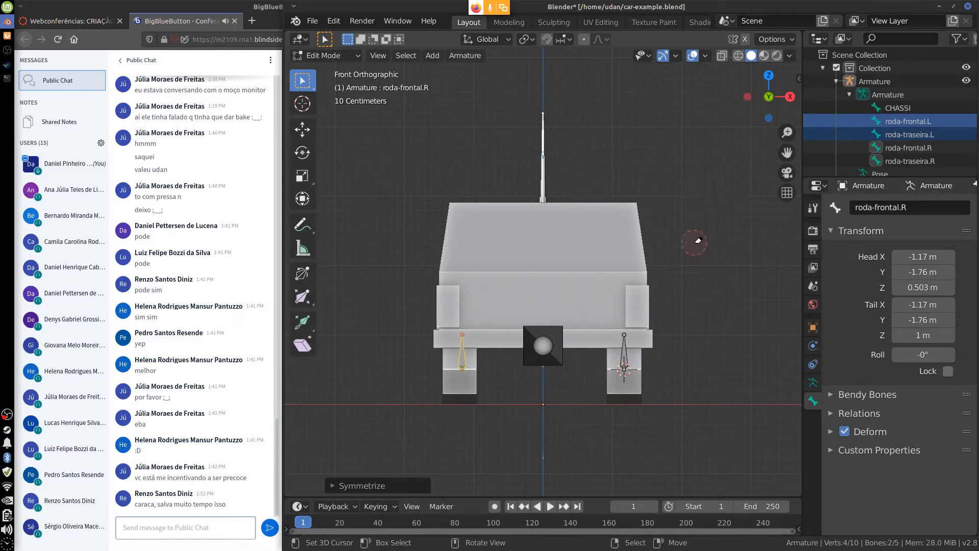
pyautogui.moveTo(694, 243); pyautogui.dragTo(693, 240, button='right')
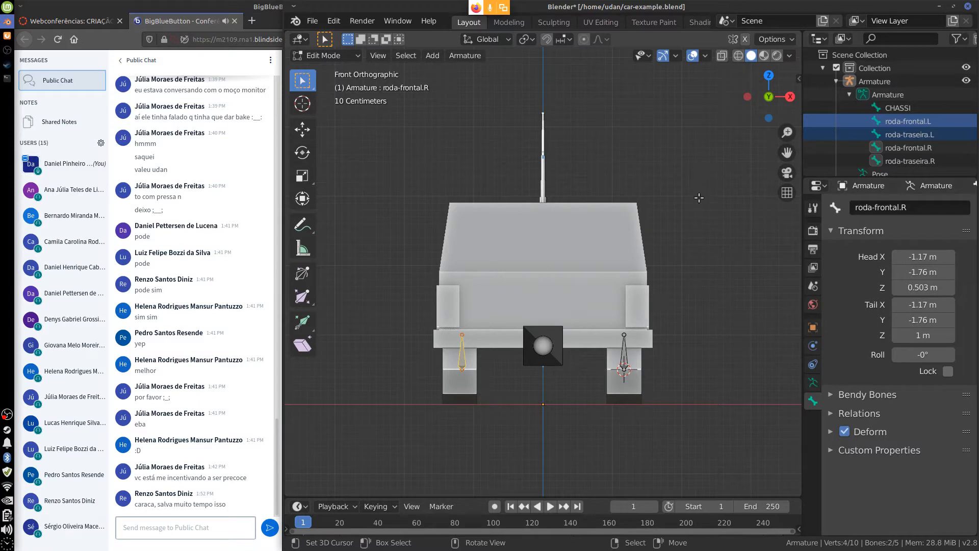
# Examine the Armature commands and check the names of the mirrored bones roda-frontal.R and roda-traseira.R from several views
pyautogui.click(465, 55)
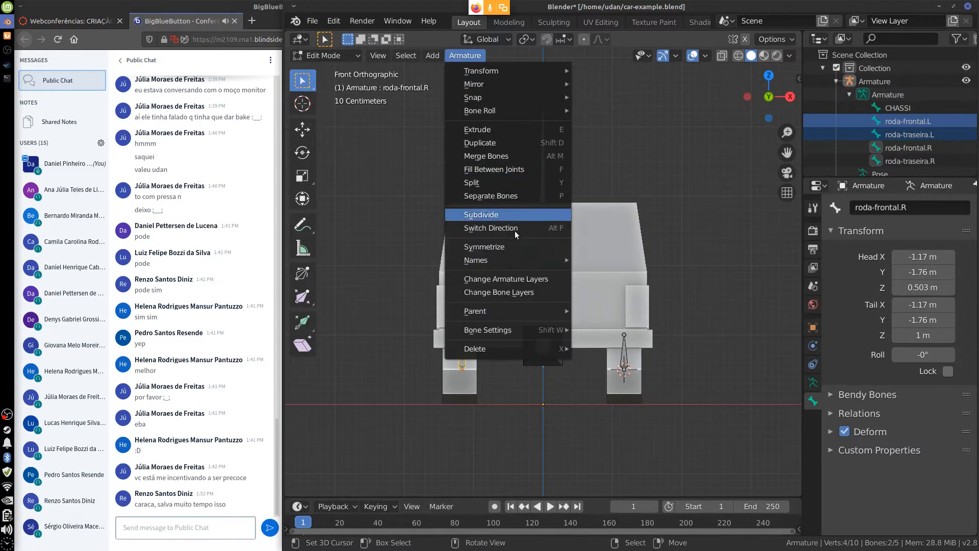
pyautogui.moveTo(691, 429); pyautogui.dragTo(449, 359, button='middle')
pyautogui.click(438, 360)
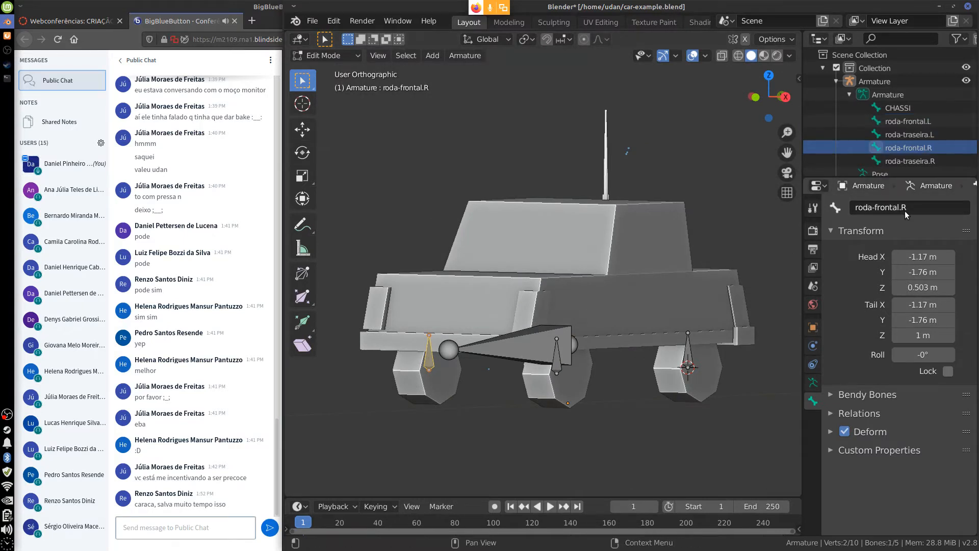
pyautogui.moveTo(618, 376); pyautogui.dragTo(587, 364, button='middle')
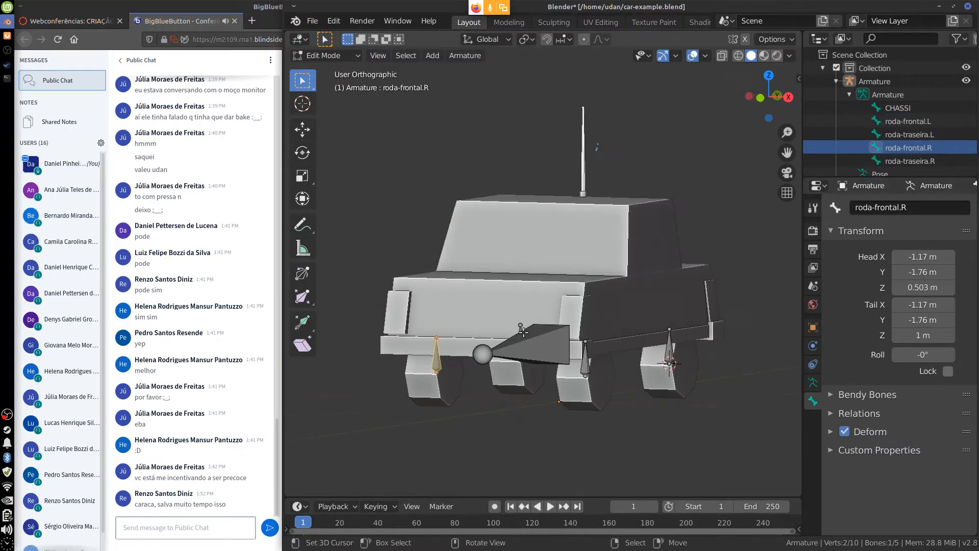
pyautogui.click(520, 324)
pyautogui.moveTo(545, 424); pyautogui.dragTo(563, 423, button='middle')
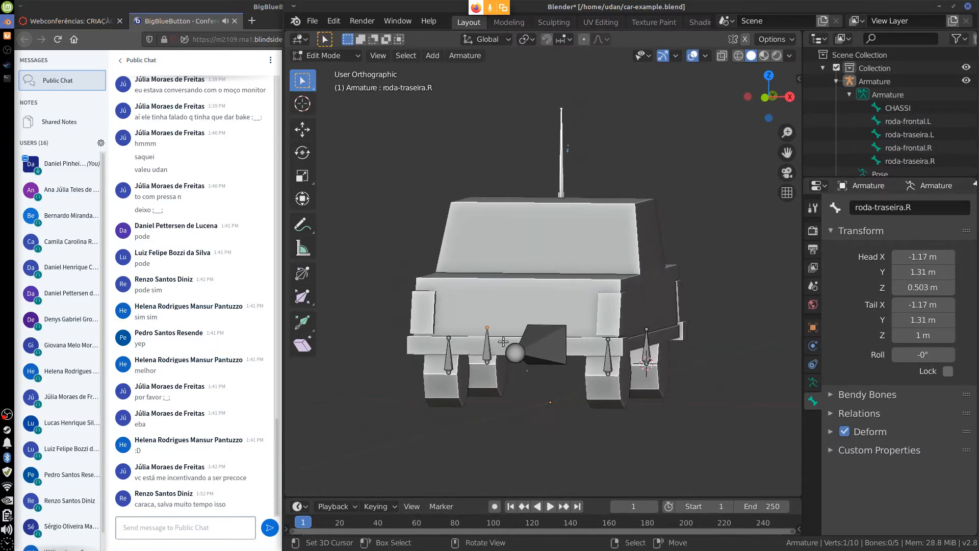
pyautogui.click(489, 347)
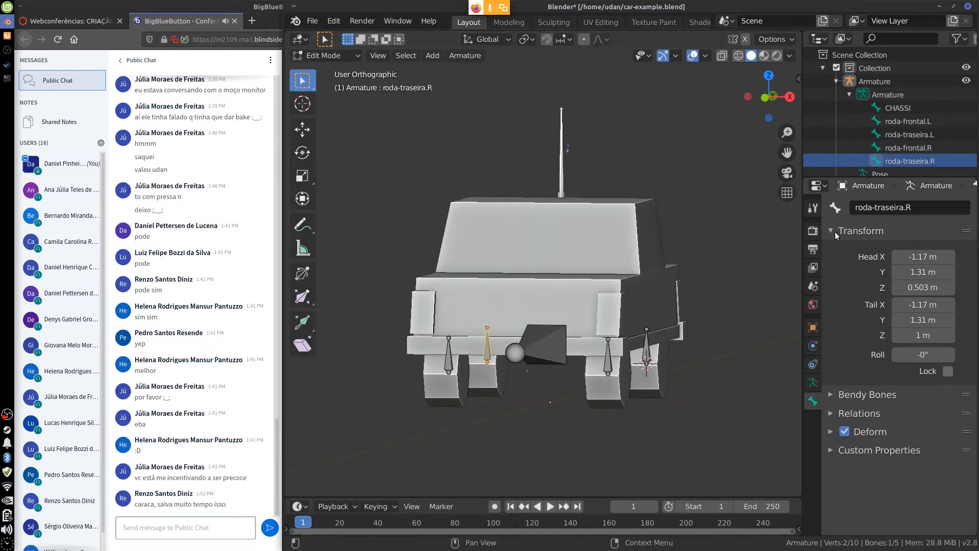
pyautogui.moveTo(681, 392)
pyautogui.mouseDown(button='middle')
pyautogui.moveTo(645, 391)
pyautogui.moveTo(682, 392)
pyautogui.mouseUp(button='middle')
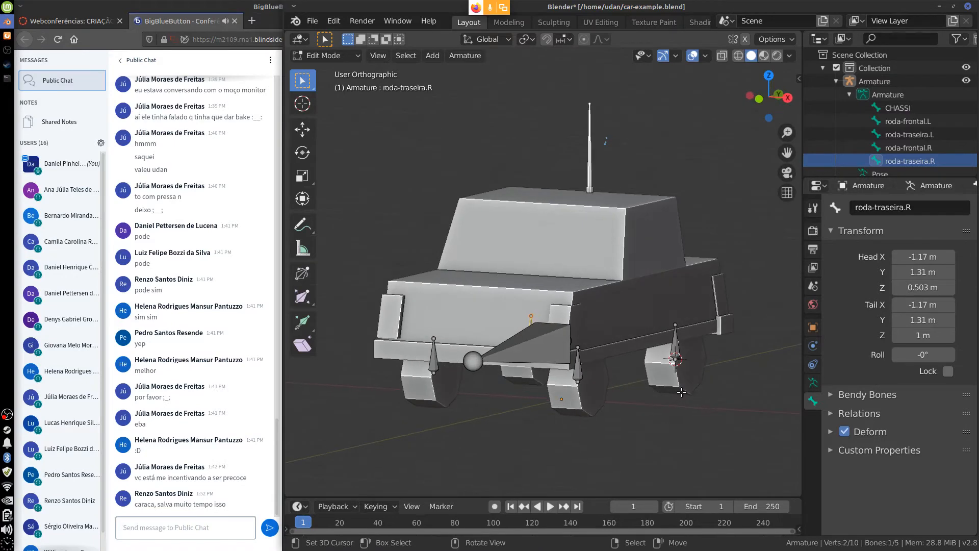
pyautogui.press('KP_1')
pyautogui.press('KP_3')
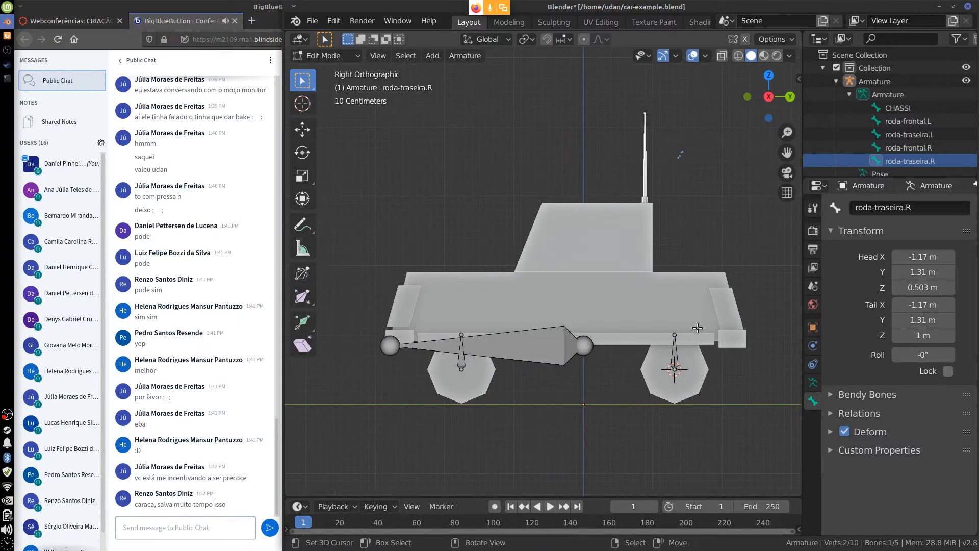
# Select the edge loop at the antenna's base in the CHASSI mesh and snap the 3D cursor to it
pyautogui.moveTo(650, 190); pyautogui.dragTo(622, 181, button='middle')
pyautogui.click(622, 180)
pyautogui.press('Tab')
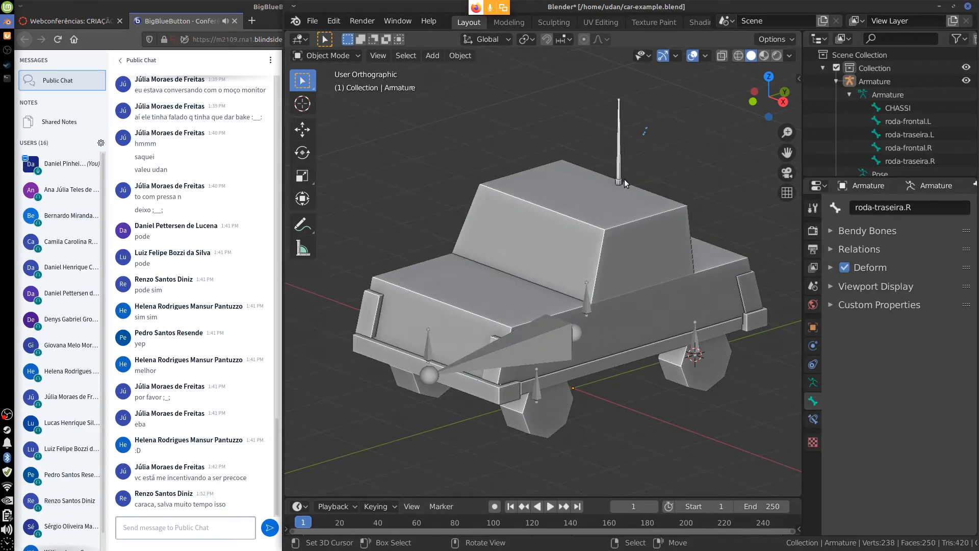
pyautogui.click(620, 180)
pyautogui.press('Tab')
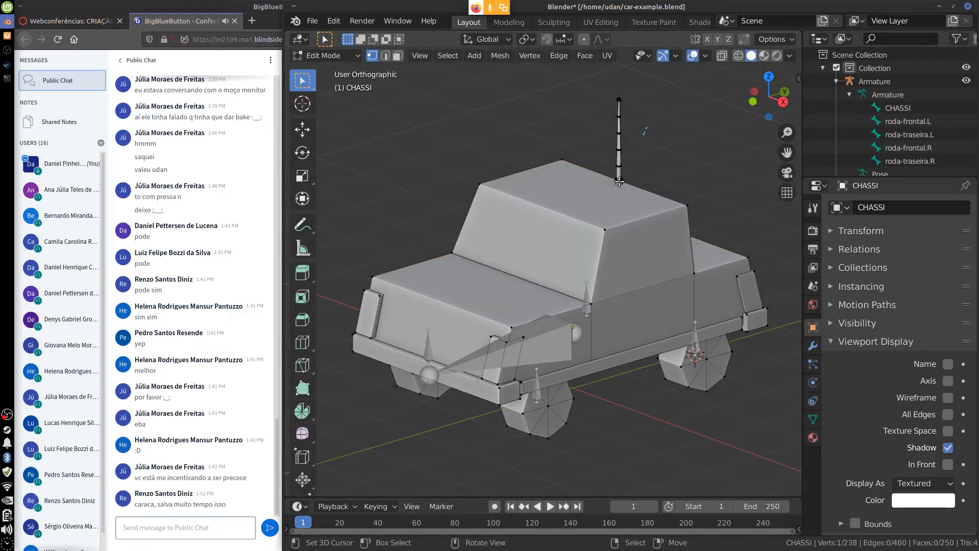
pyautogui.scroll(2, 687, 161)
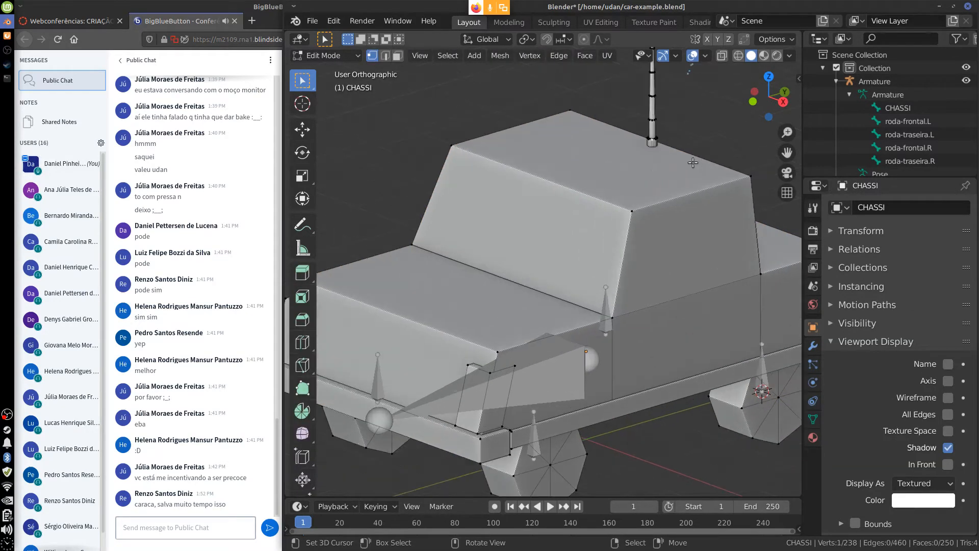
pyautogui.keyDown('alt'); pyautogui.middleClick(610, 162); pyautogui.keyUp('alt')
pyautogui.keyDown('alt'); pyautogui.click(603, 258); pyautogui.keyUp('alt')
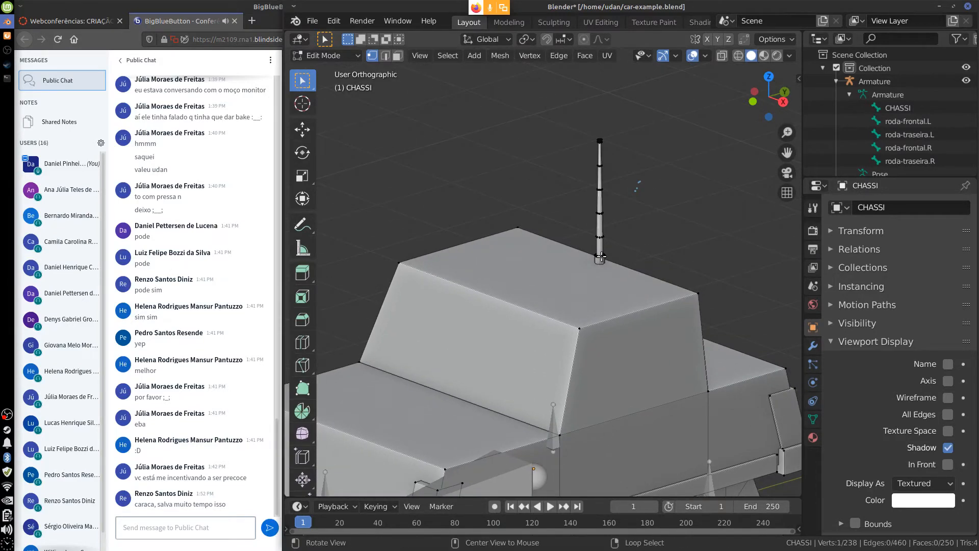
pyautogui.hotkey('shift', 's')
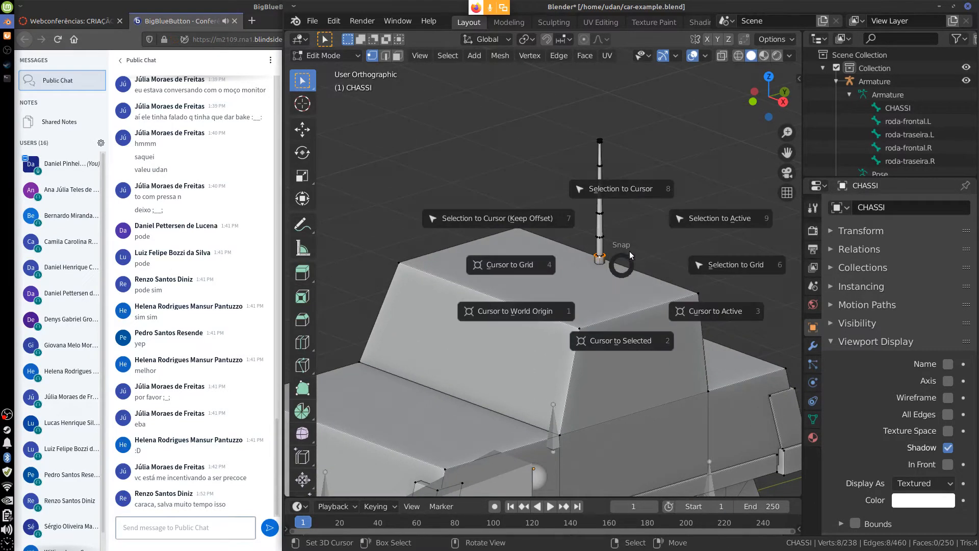
pyautogui.click(620, 344)
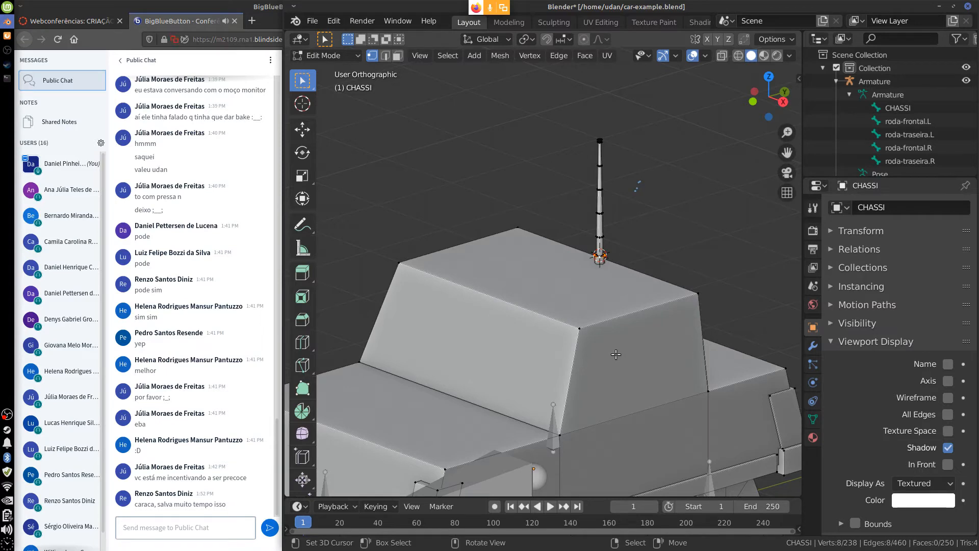
# Add a bone to the armature at the antenna's base and raise its tip along Z to about 4.13 m
pyautogui.press('KP_3')
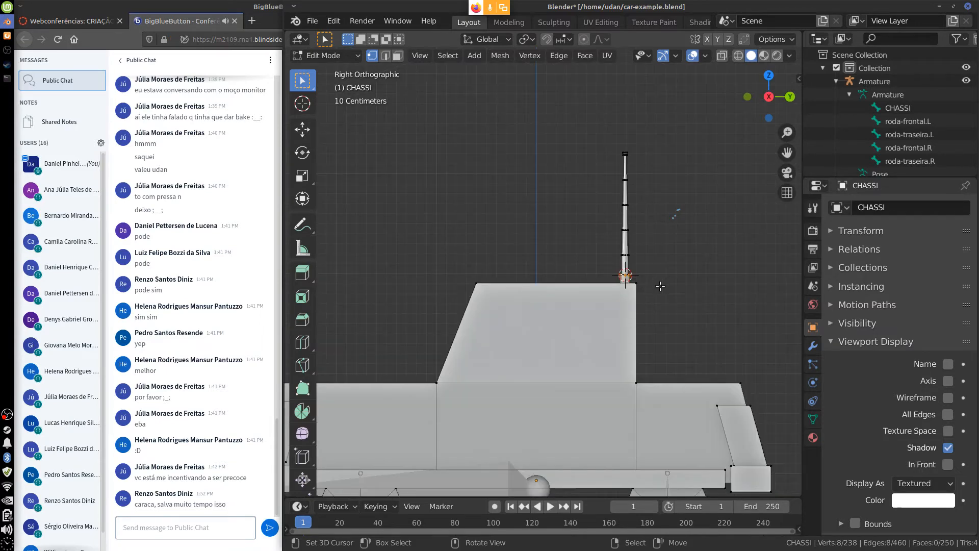
pyautogui.click(891, 154)
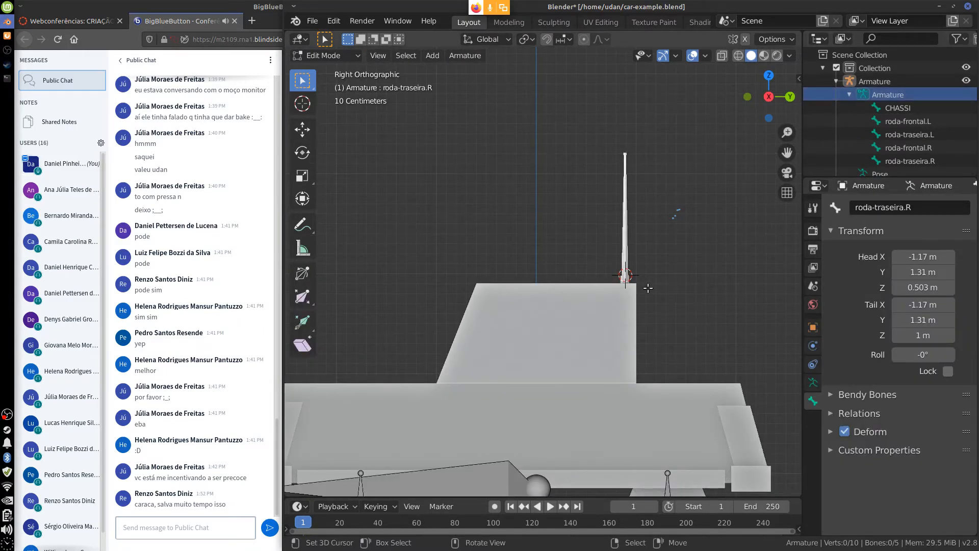
pyautogui.hotkey('shift', 'a')
pyautogui.click(626, 174)
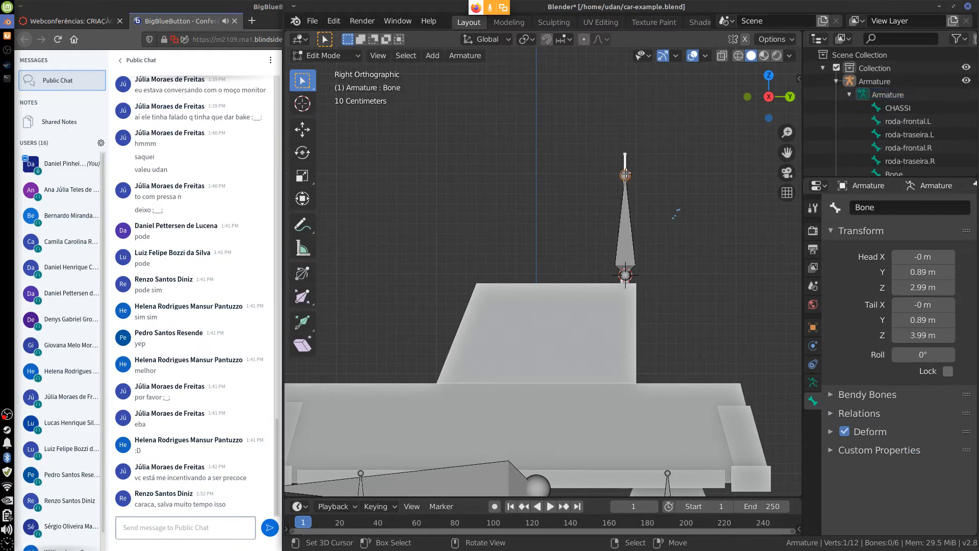
pyautogui.press('g')
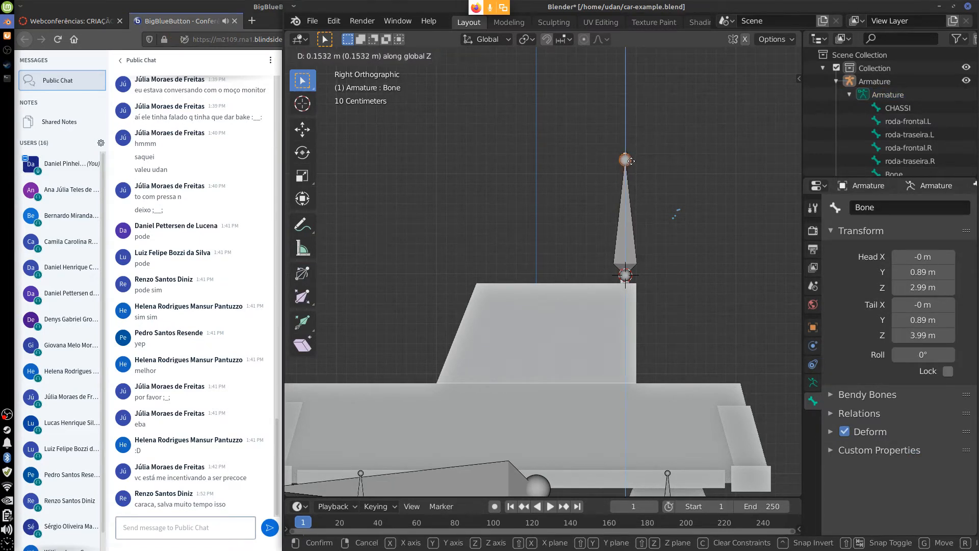
pyautogui.click(631, 161)
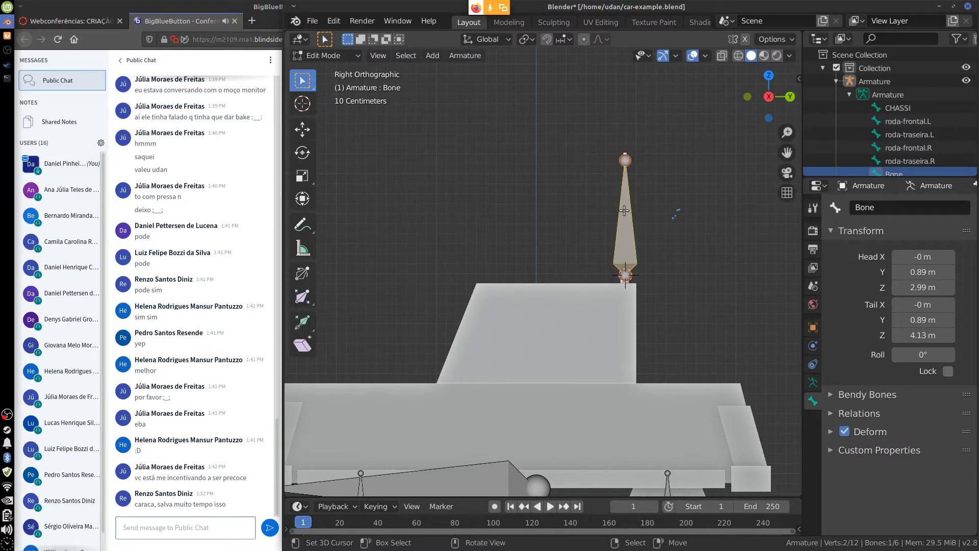
# Try subdividing the antenna bone and undo the subdivision
pyautogui.click(469, 58)
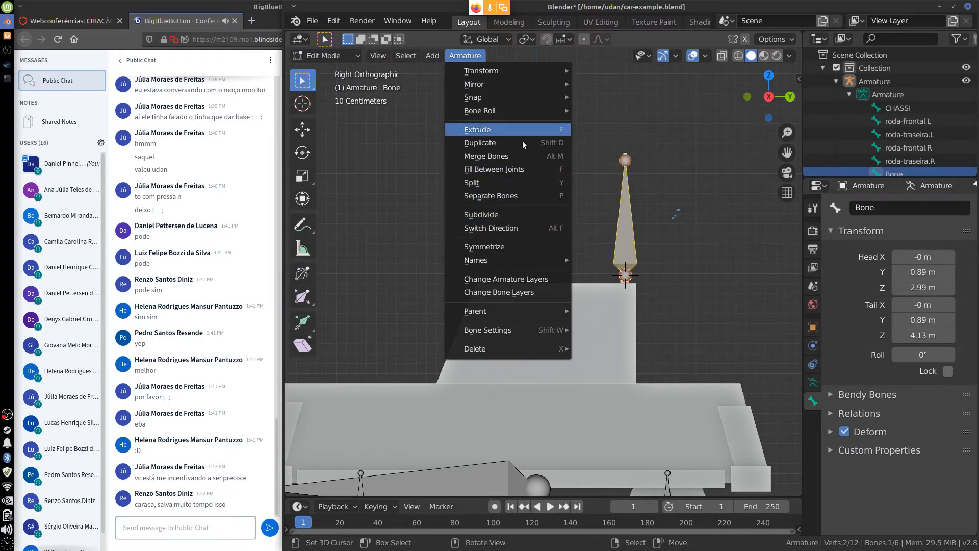
pyautogui.click(501, 215)
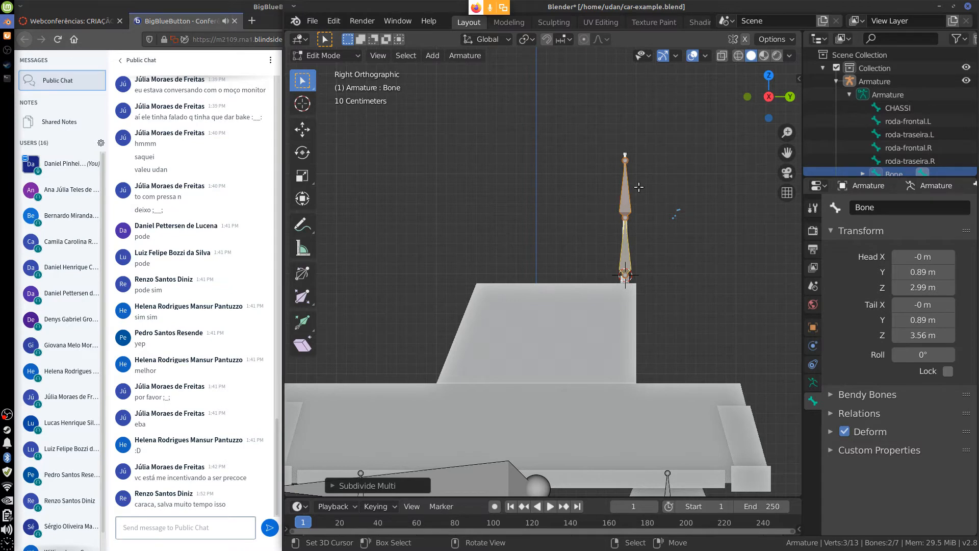
pyautogui.hotkey('ctrl', 'z')
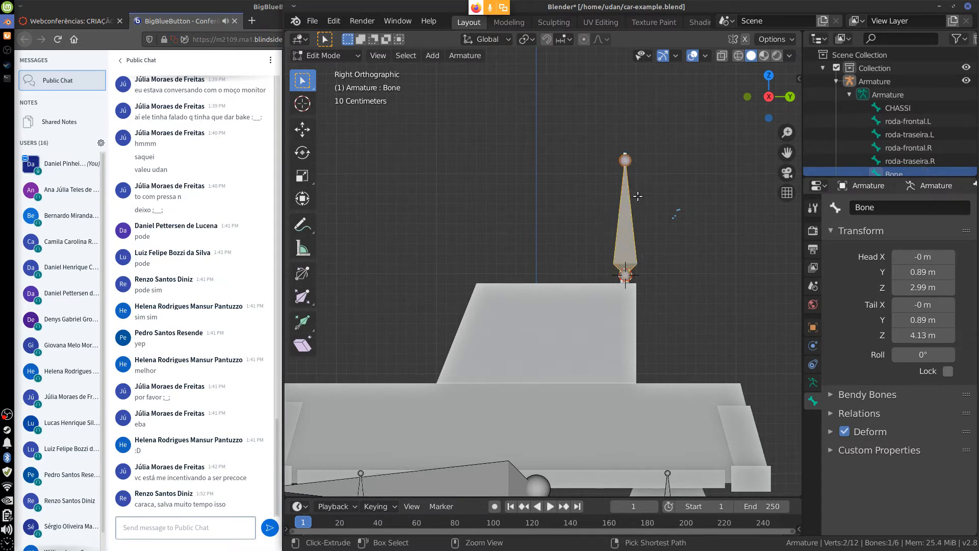
# Lower the antenna bone's tip along Z to about 3.63 m and extrude a second bone upward to about 4.23 m
pyautogui.click(630, 162)
pyautogui.press('g')
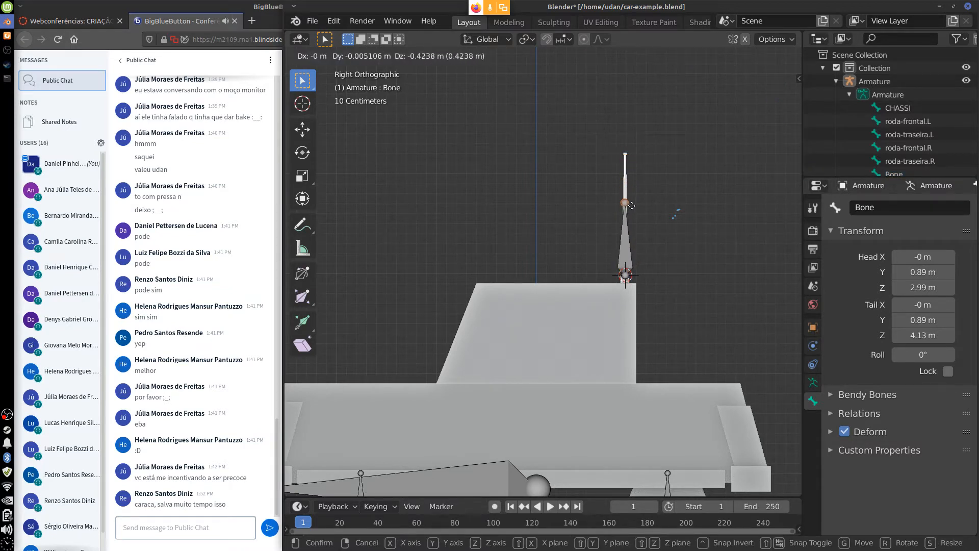
pyautogui.press('z')
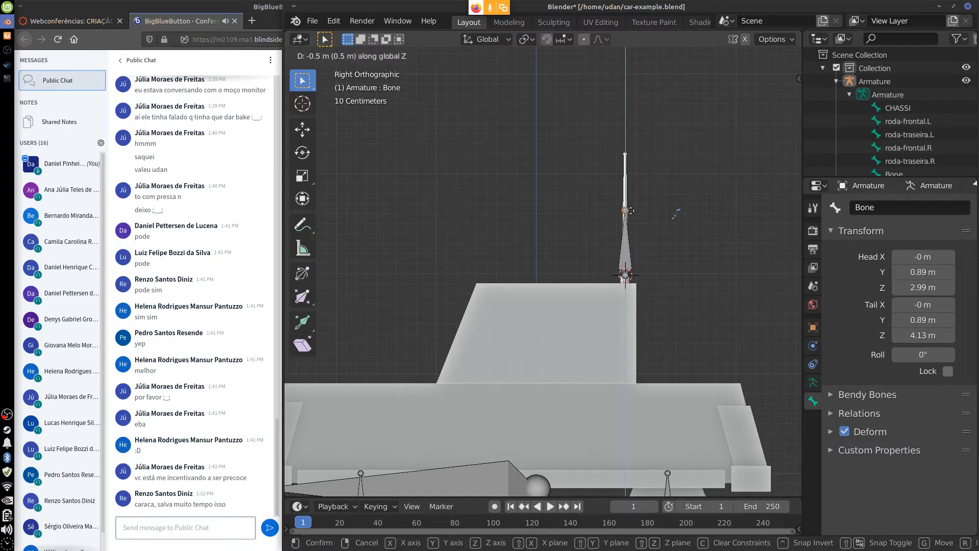
pyautogui.click(632, 205)
pyautogui.press('e')
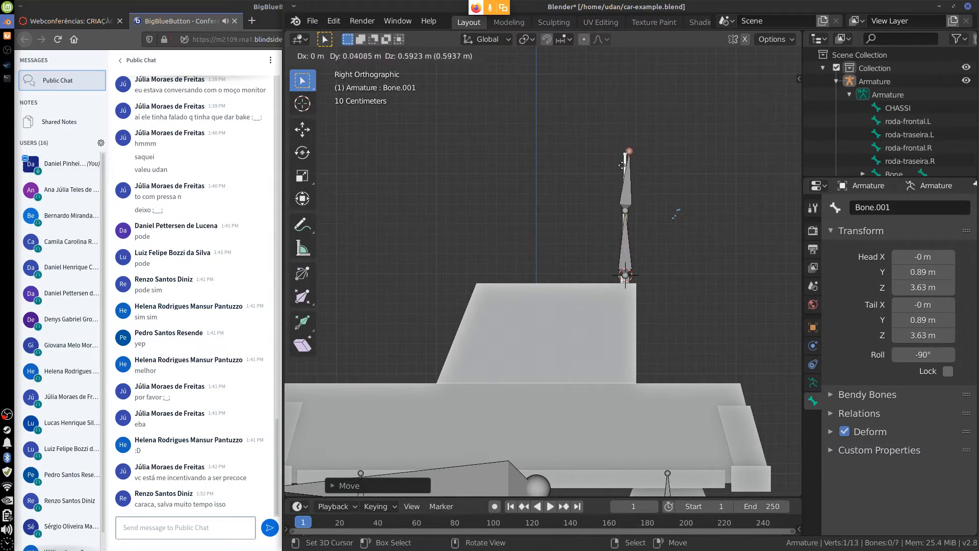
pyautogui.click(621, 164)
# Examine how the two antenna bones are connected by selecting each in turn and test-moving the upper one without keeping the move
pyautogui.rightClick(628, 246)
pyautogui.keyDown('shift'); pyautogui.rightClick(626, 198); pyautogui.keyUp('shift')
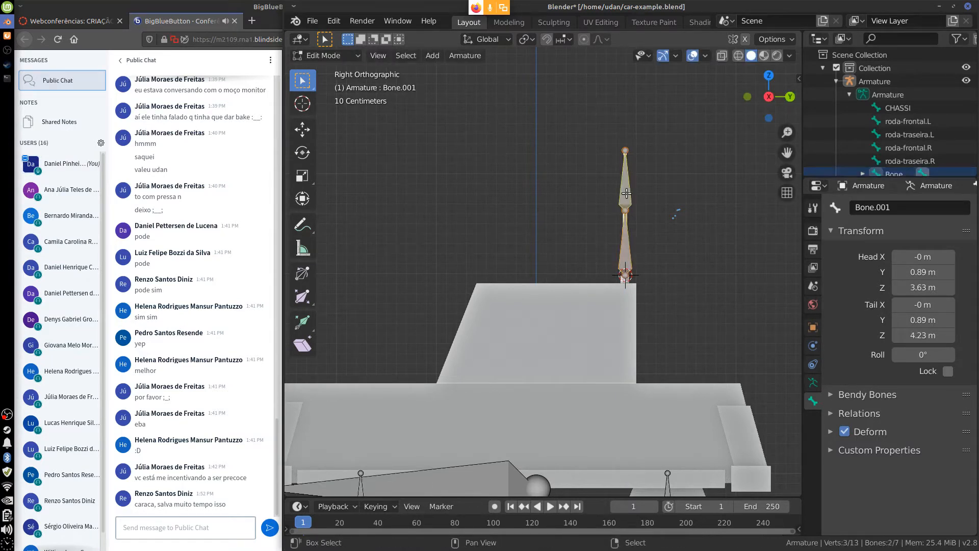
pyautogui.rightClick(627, 260)
pyautogui.rightClick(623, 196)
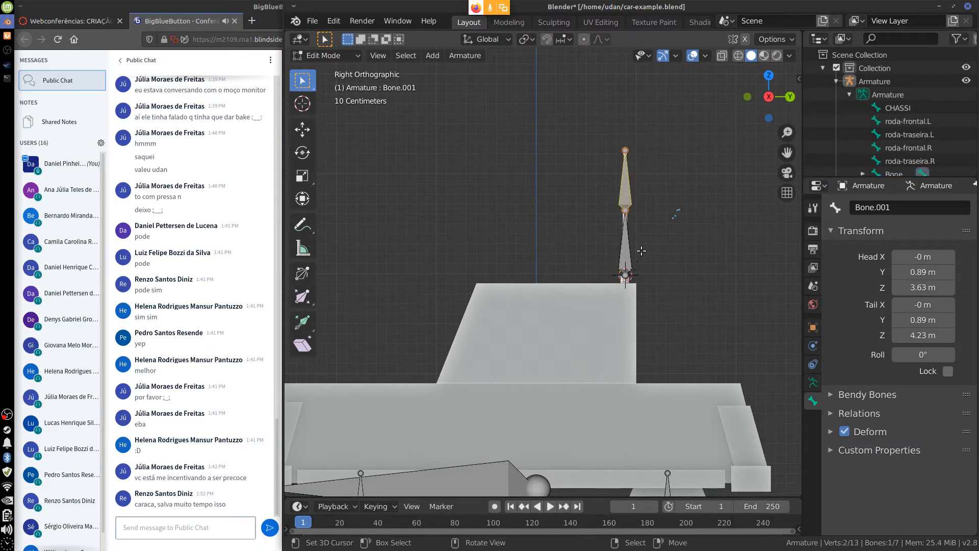
pyautogui.keyDown('shift'); pyautogui.moveTo(679, 277); pyautogui.dragTo(653, 263, button='middle'); pyautogui.keyUp('shift')
pyautogui.rightClick(607, 255)
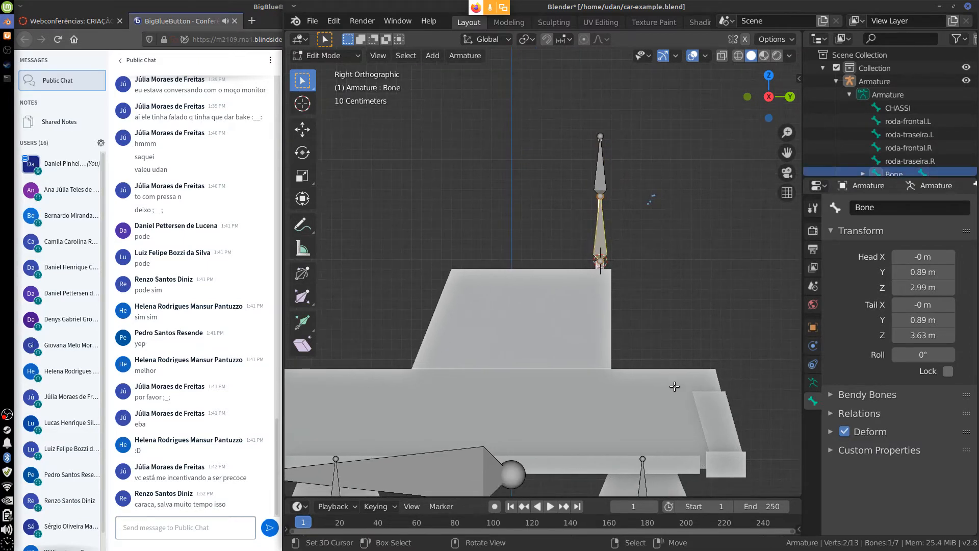
pyautogui.rightClick(600, 196)
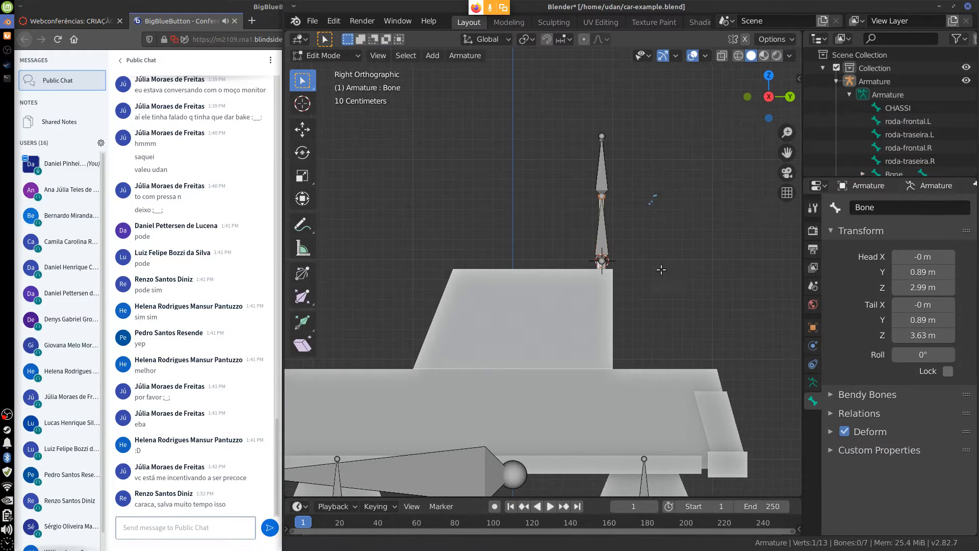
pyautogui.keyDown('shift'); pyautogui.moveTo(661, 269); pyautogui.dragTo(682, 292, button='middle'); pyautogui.keyUp('shift')
pyautogui.rightClick(623, 221)
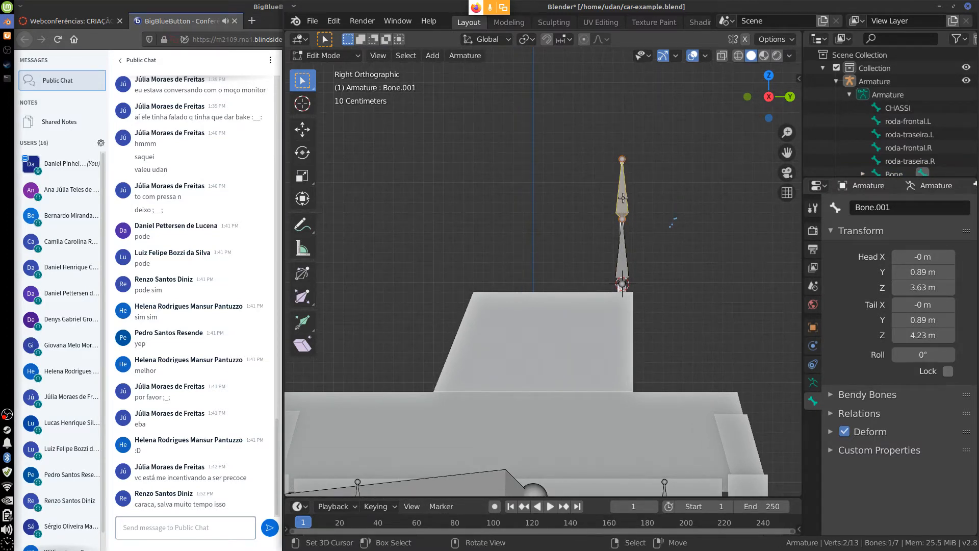
pyautogui.press('g')
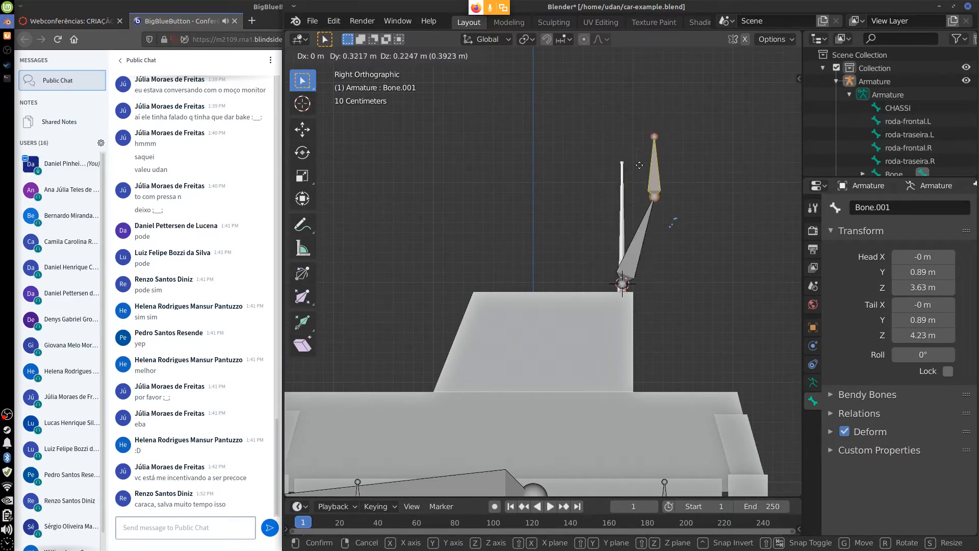
pyautogui.rightClick(631, 200)
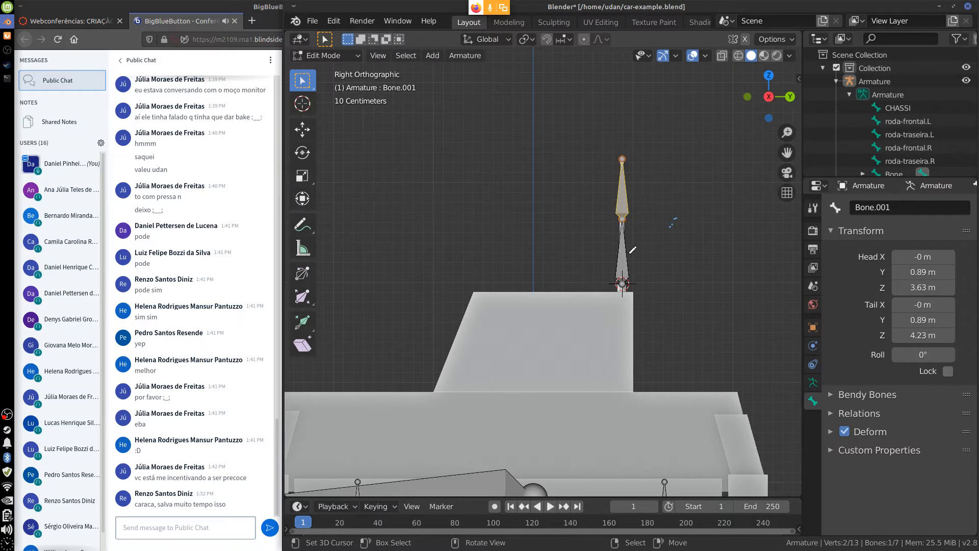
# Annotate the antenna bones with handwritten arrows, labelling the lower one PAI and the upper one FILHO
pyautogui.moveTo(626, 254); pyautogui.dragTo(663, 258)
pyautogui.moveTo(671, 249); pyautogui.dragTo(671, 263)
pyautogui.moveTo(622, 193); pyautogui.dragTo(641, 197)
pyautogui.moveTo(657, 188)
pyautogui.mouseDown()
pyautogui.moveTo(659, 206)
pyautogui.moveTo(662, 194)
pyautogui.mouseUp()
pyautogui.moveTo(653, 187)
pyautogui.mouseDown()
pyautogui.moveTo(685, 190)
pyautogui.moveTo(691, 201)
pyautogui.mouseUp()
pyautogui.moveTo(703, 185); pyautogui.dragTo(702, 186)
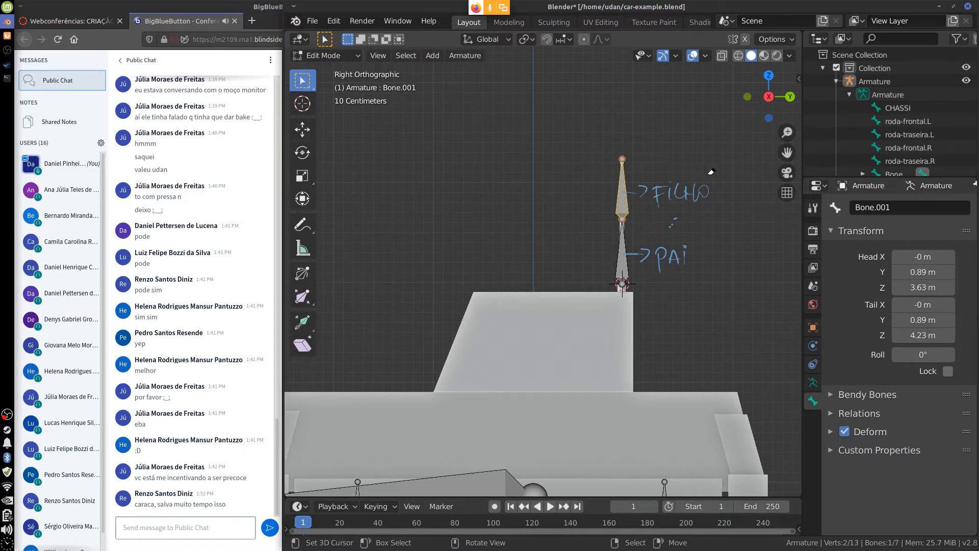
# Erase the handwritten PAI and FILHO labels and the stray marks beside the antenna bones
pyautogui.moveTo(710, 173)
pyautogui.mouseDown(button='right')
pyautogui.moveTo(679, 241)
pyautogui.moveTo(670, 195)
pyautogui.moveTo(659, 252)
pyautogui.moveTo(645, 187)
pyautogui.moveTo(630, 238)
pyautogui.moveTo(640, 251)
pyautogui.mouseUp(button='right')
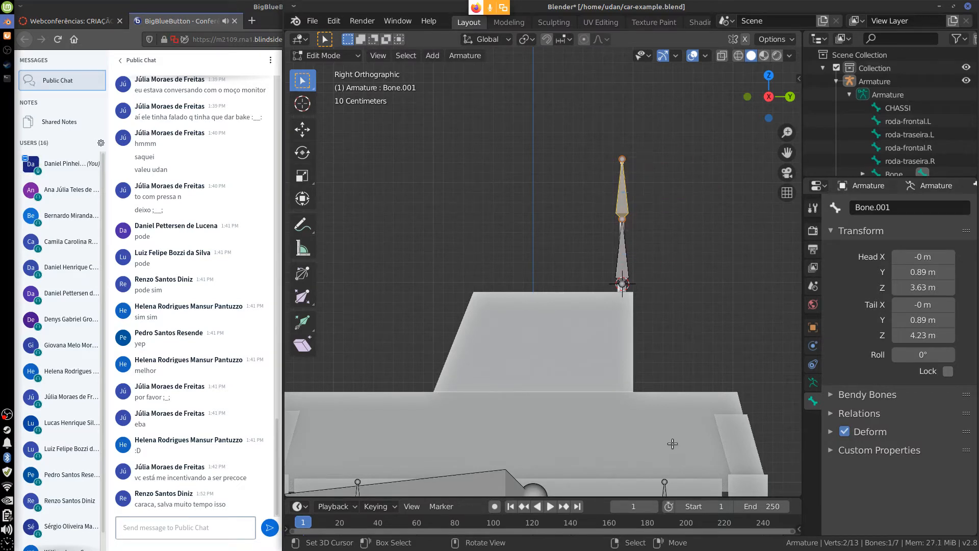
pyautogui.moveTo(674, 304); pyautogui.dragTo(683, 289, button='middle')
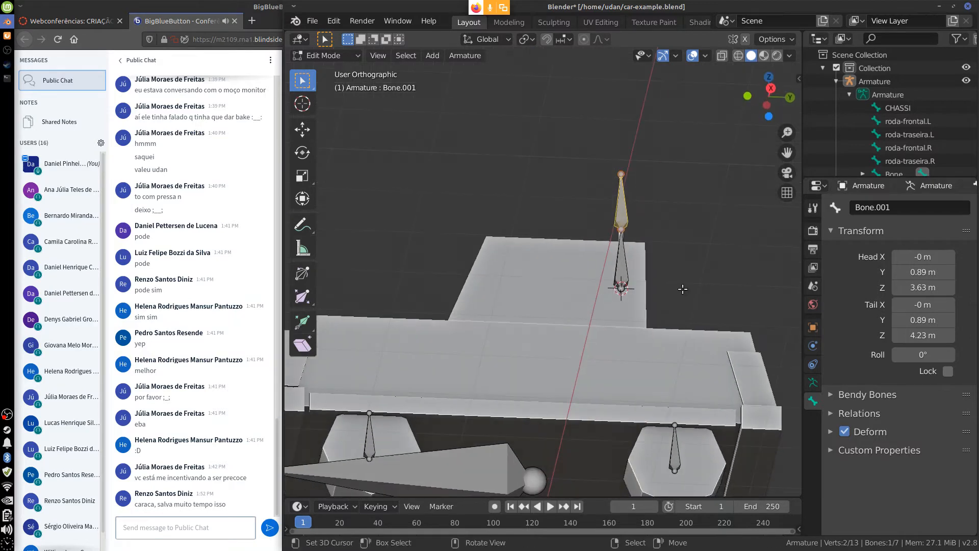
pyautogui.press('KP_1')
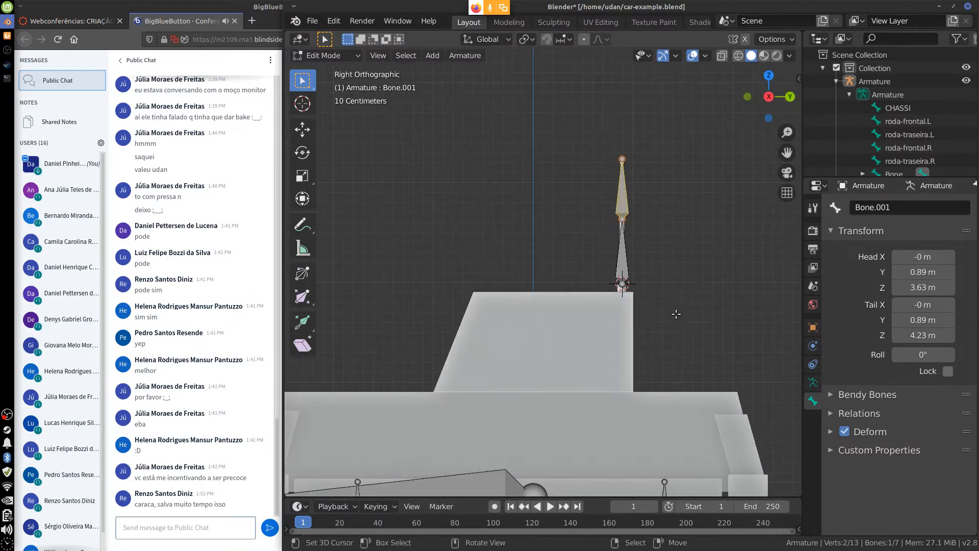
# Rename the lower antenna bone as antena
pyautogui.press('KP_3')
pyautogui.click(630, 216)
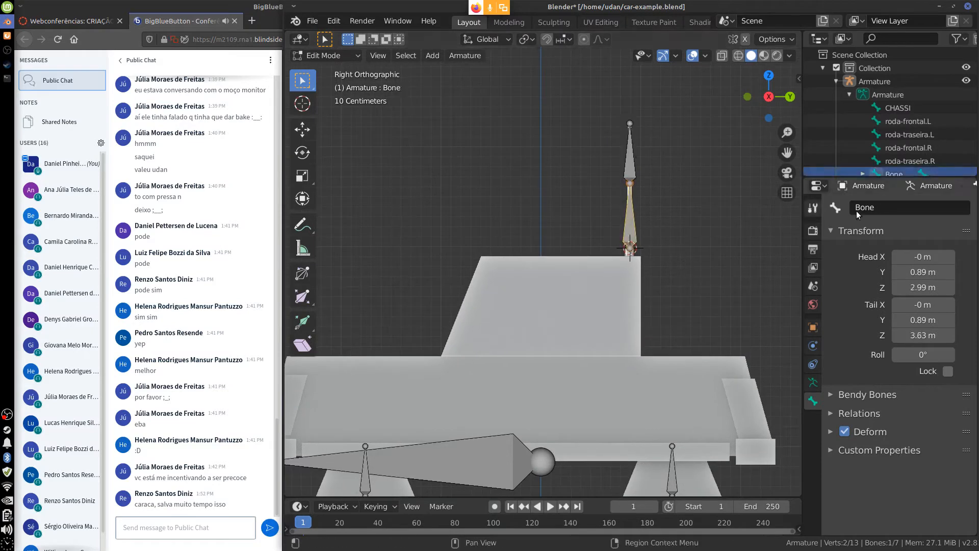
pyautogui.click(885, 214)
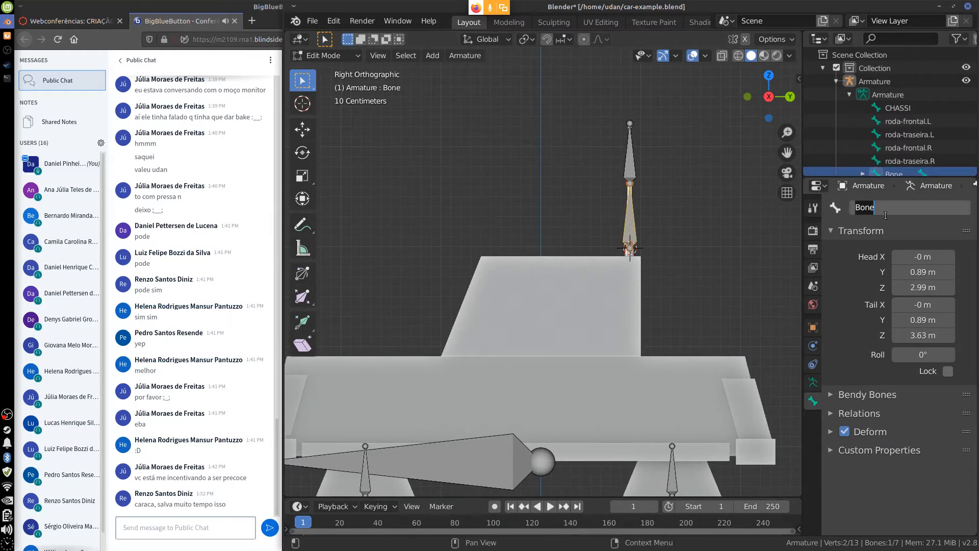
pyautogui.write('antena')
pyautogui.press('Return')
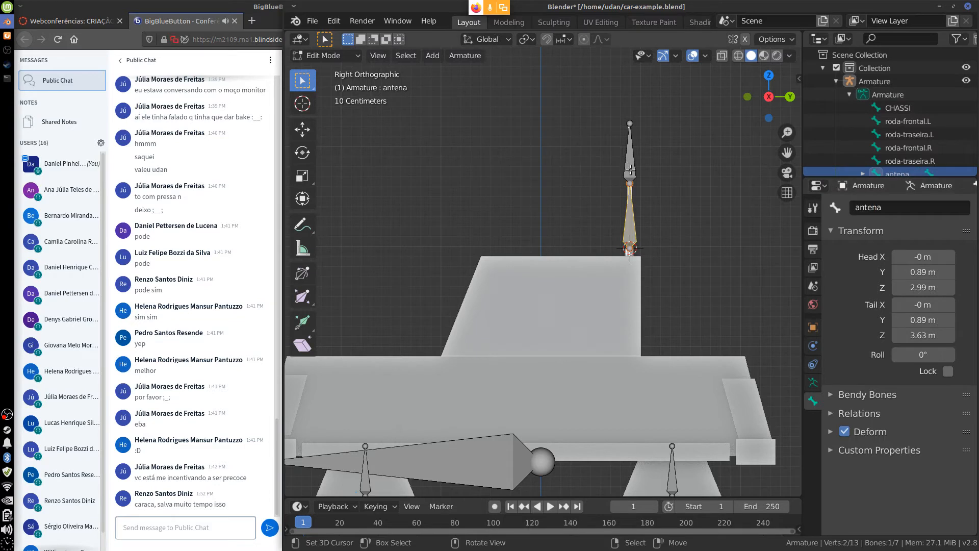
# Rename the upper antenna bone as antena_ponta
pyautogui.click(630, 166)
pyautogui.click(876, 209)
pyautogui.write('a')
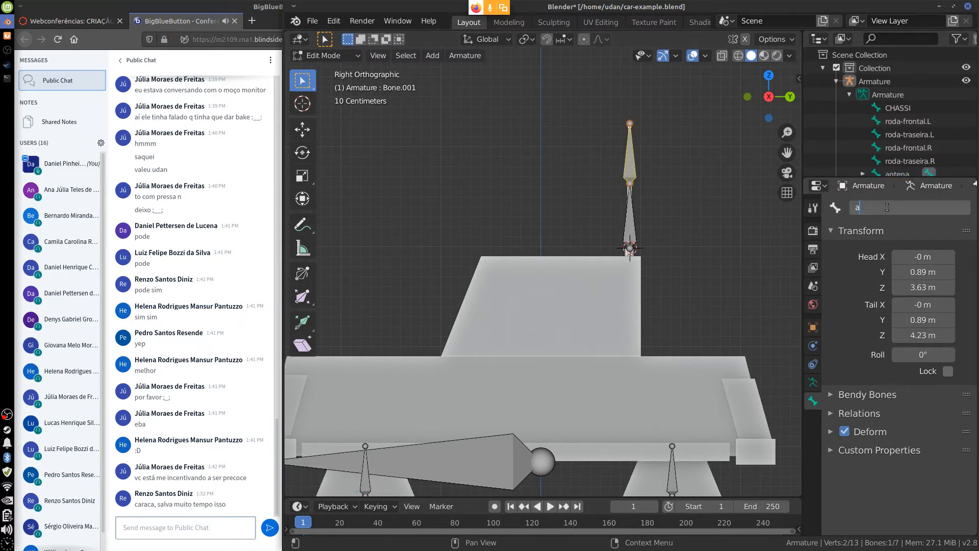
pyautogui.write('ntena_ponta')
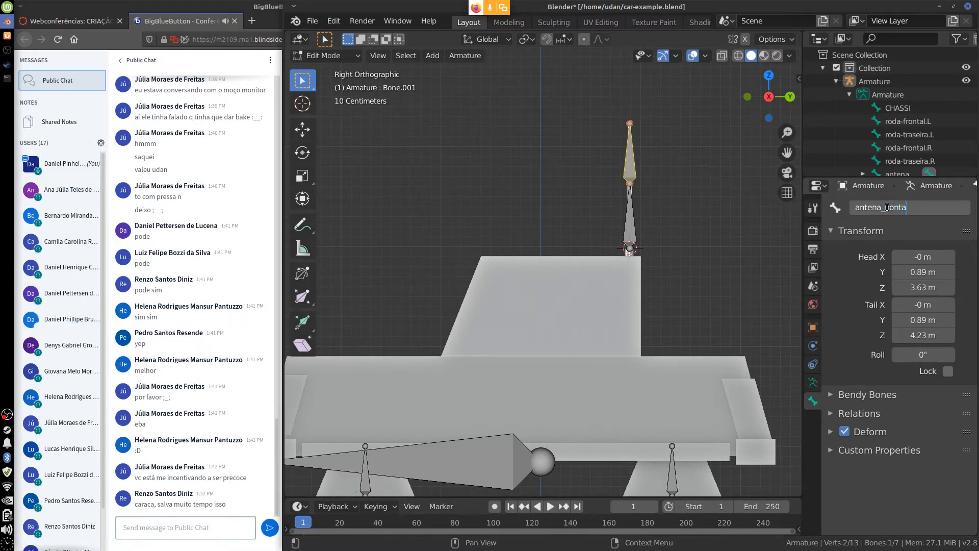
pyautogui.press('Return')
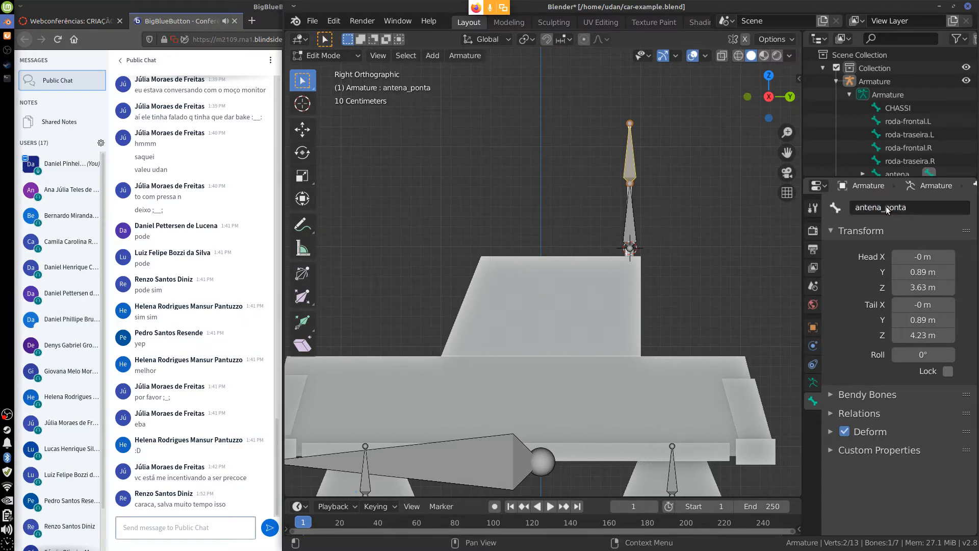
# Check the names of the two antenna bones by selecting each in turn, and examine the whole car rig from the side
pyautogui.click(631, 220)
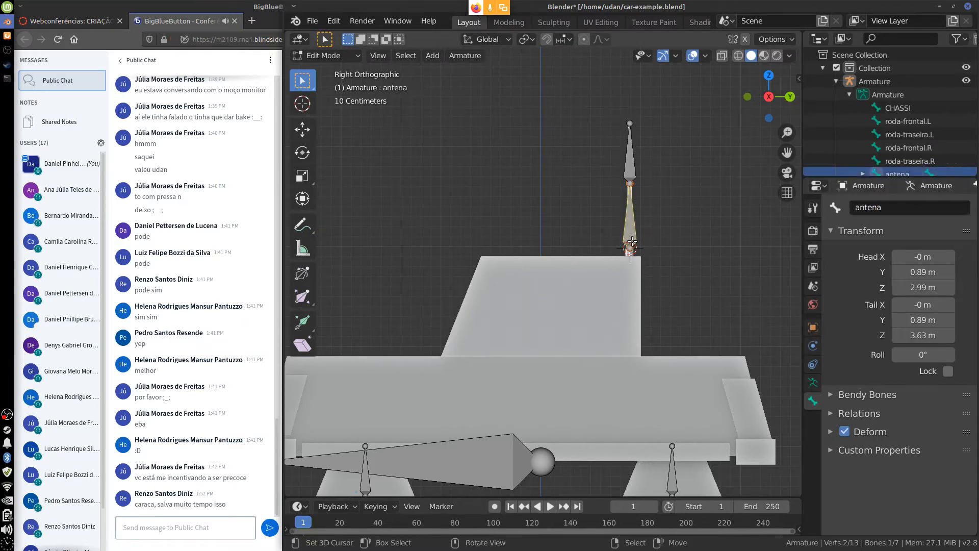
pyautogui.click(636, 166)
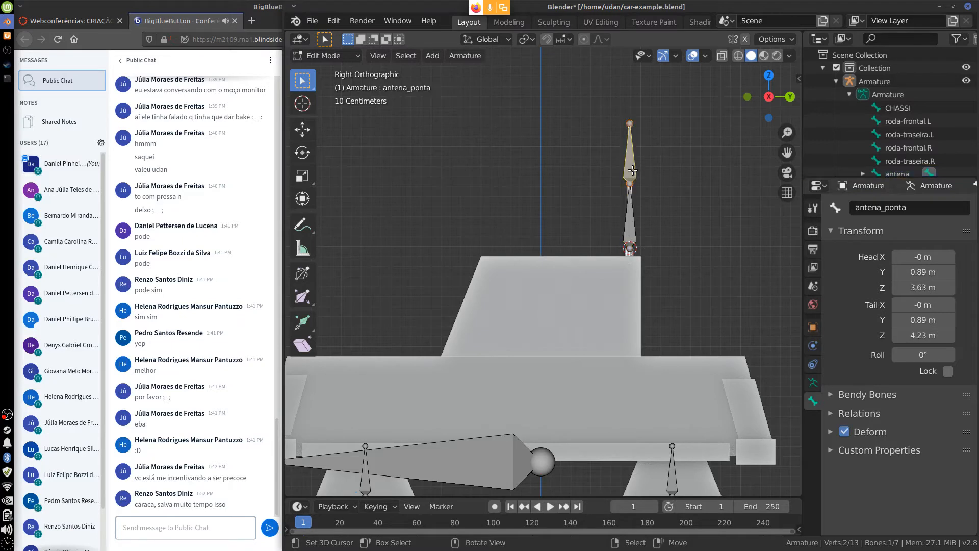
pyautogui.click(633, 228)
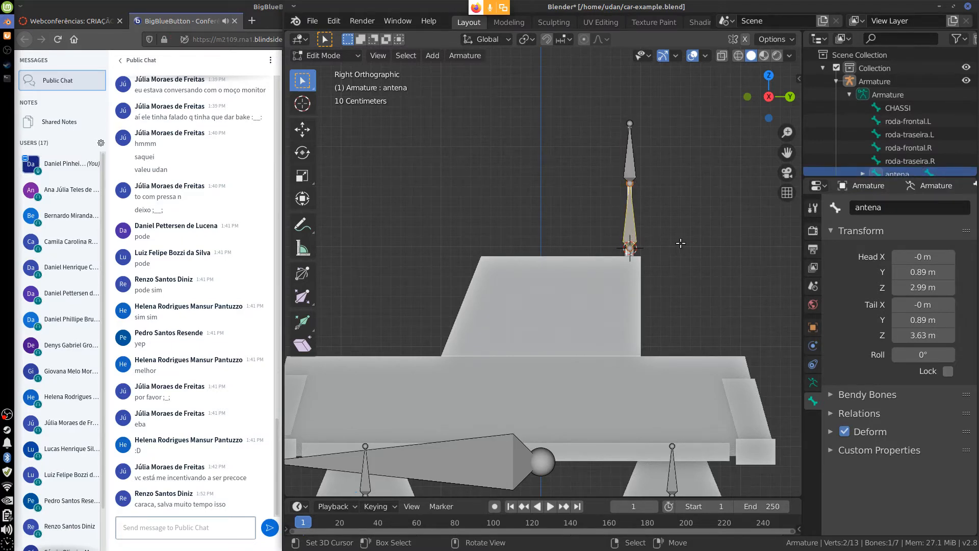
pyautogui.click(635, 155)
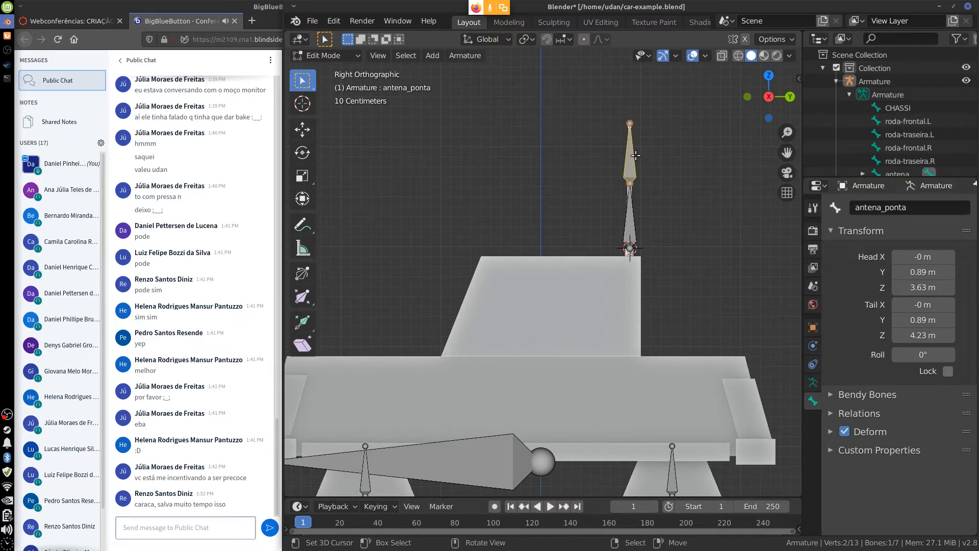
pyautogui.keyDown('shift'); pyautogui.moveTo(636, 155); pyautogui.dragTo(607, 125, button='middle'); pyautogui.keyUp('shift')
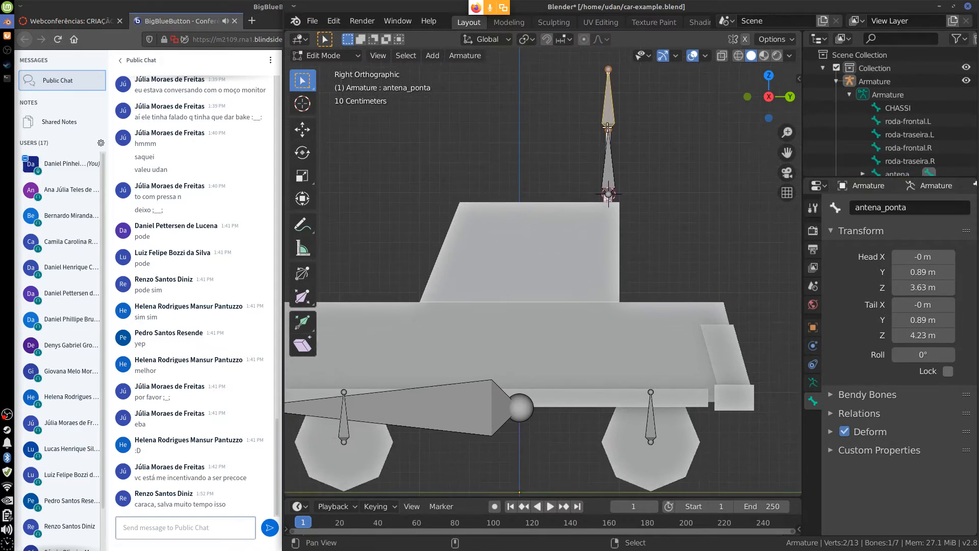
pyautogui.keyDown('shift'); pyautogui.moveTo(618, 393); pyautogui.dragTo(667, 386, button='middle'); pyautogui.keyUp('shift')
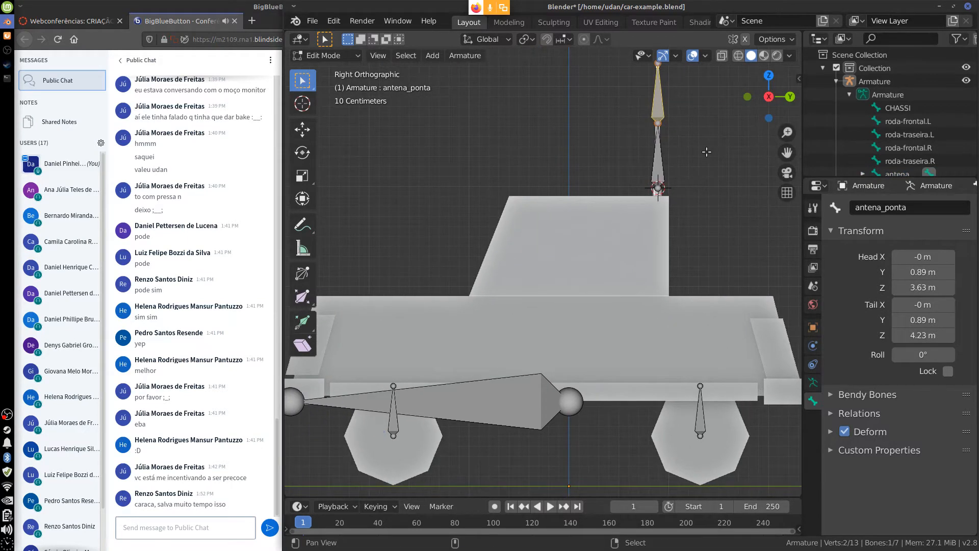
pyautogui.keyDown('shift'); pyautogui.moveTo(713, 218); pyautogui.dragTo(707, 248, button='middle'); pyautogui.keyUp('shift')
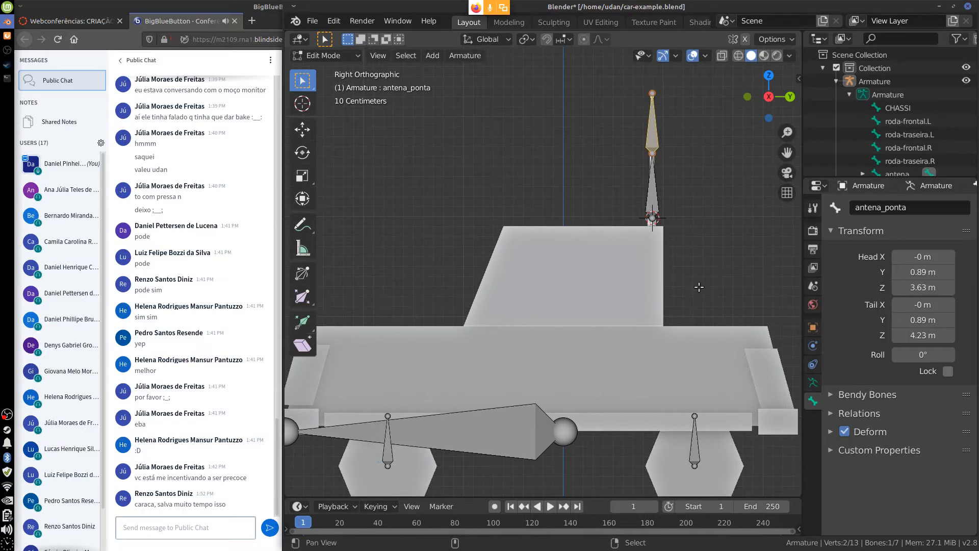
pyautogui.keyDown('shift'); pyautogui.moveTo(701, 289); pyautogui.dragTo(694, 249, button='middle'); pyautogui.keyUp('shift')
pyautogui.scroll(-2, 706, 253)
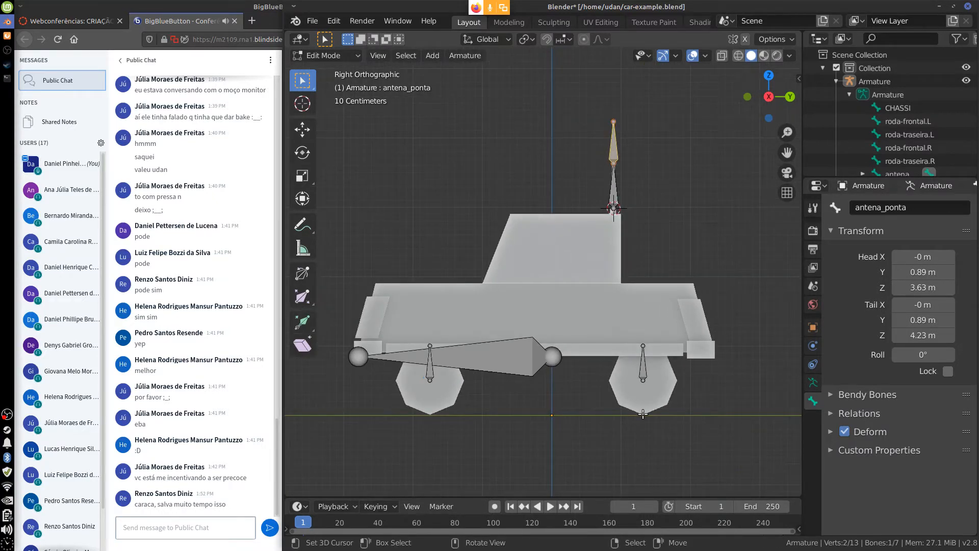
pyautogui.moveTo(637, 419)
pyautogui.mouseDown(button='middle')
pyautogui.moveTo(621, 409)
pyautogui.moveTo(676, 424)
pyautogui.moveTo(711, 411)
pyautogui.moveTo(636, 405)
pyautogui.mouseUp(button='middle')
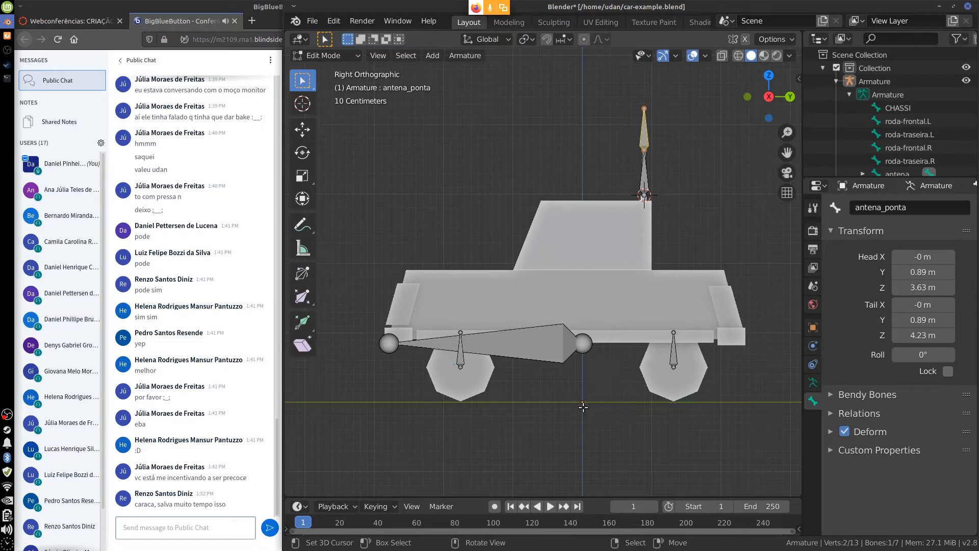
# Add a bone at the world origin beneath the car and lay it flat, with its tip at about -0.9 m on Y
pyautogui.keyDown('shift'); pyautogui.rightClick(582, 402); pyautogui.keyUp('shift')
pyautogui.moveTo(586, 411); pyautogui.dragTo(631, 376, button='middle')
pyautogui.press('KP_3')
pyautogui.hotkey('shift', 'a')
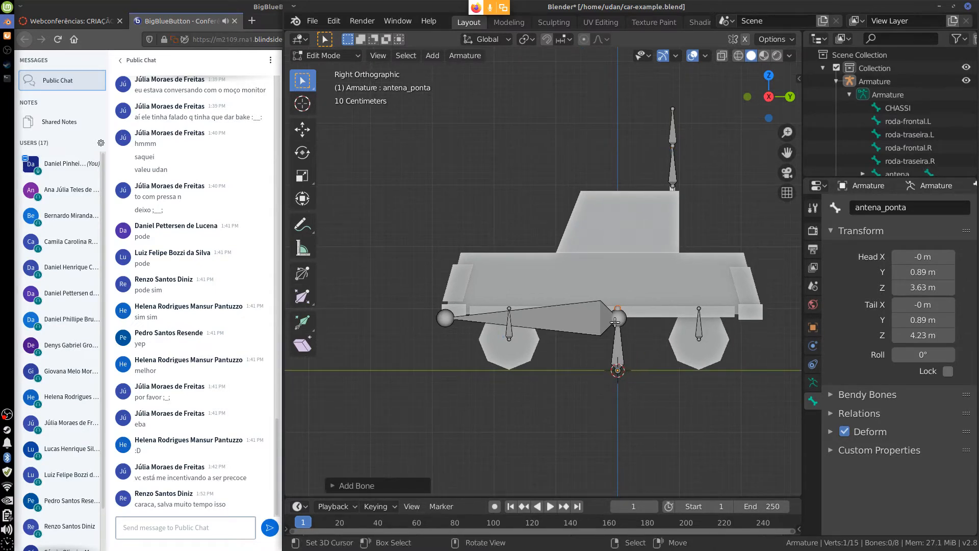
pyautogui.press('g')
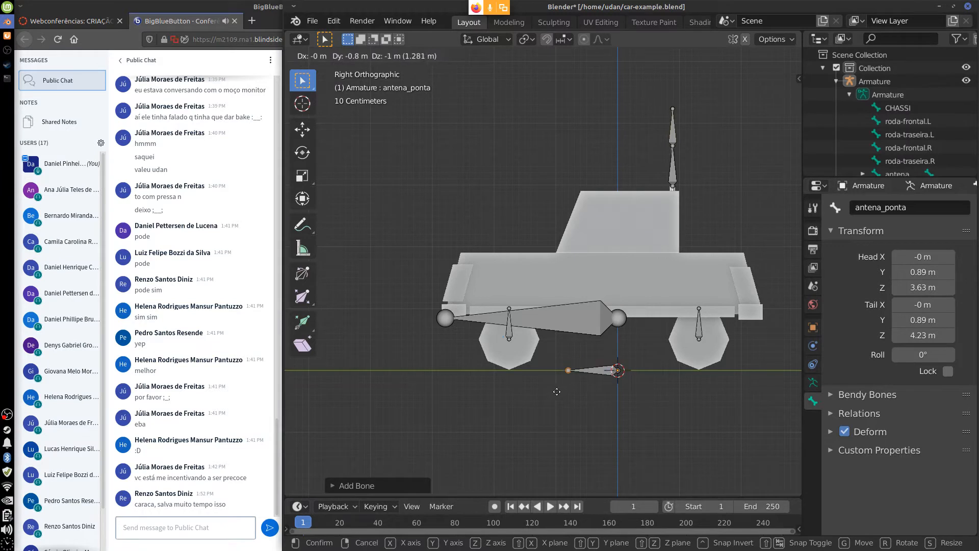
pyautogui.click(553, 393)
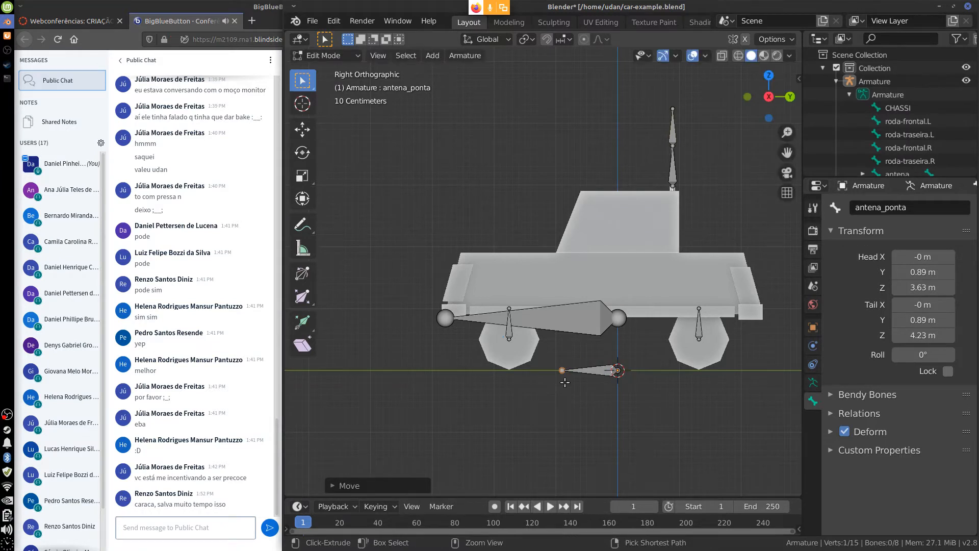
# Rename the new ground-level bone as MASTER
pyautogui.click(862, 207)
pyautogui.write('MASTER')
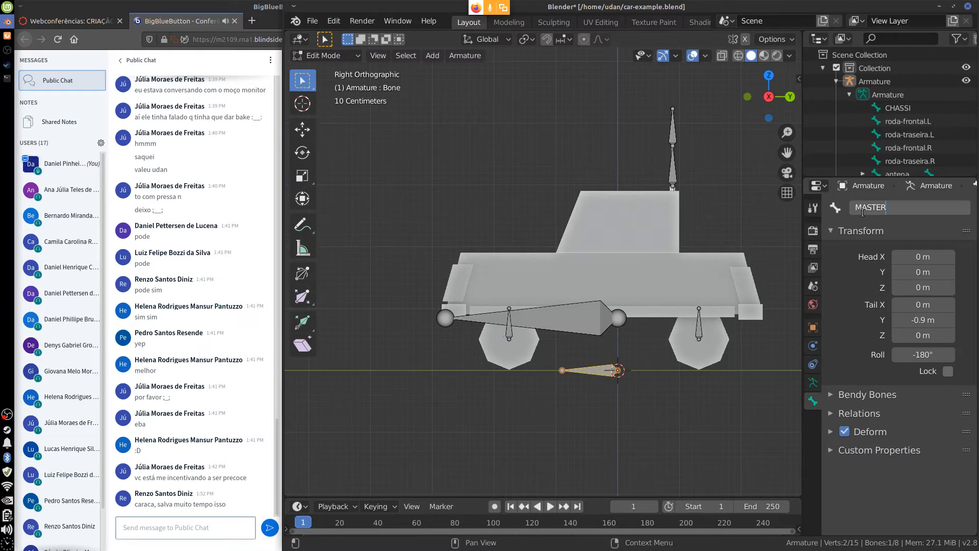
pyautogui.press('Return')
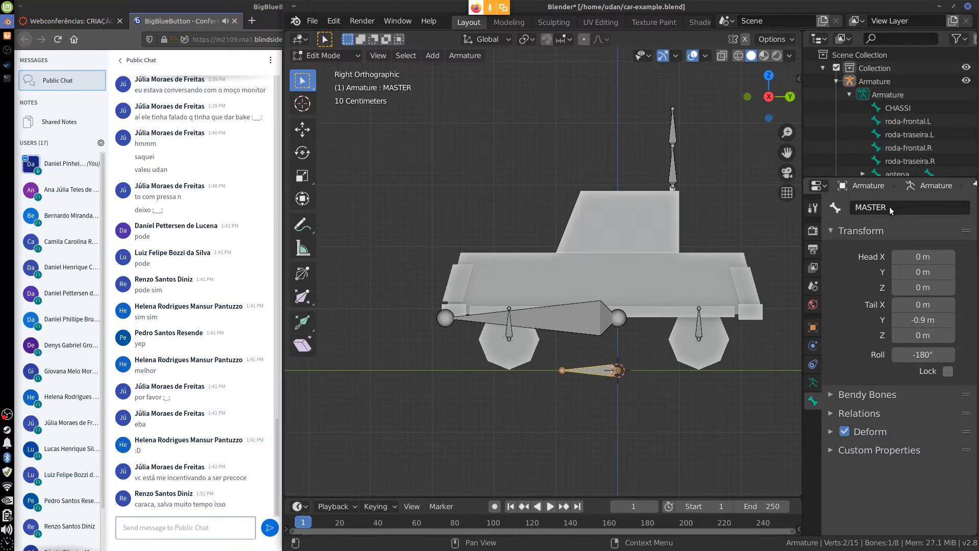
# Rename the armature object as CARRO-RIG
pyautogui.doubleClick(887, 83)
pyautogui.write('C')
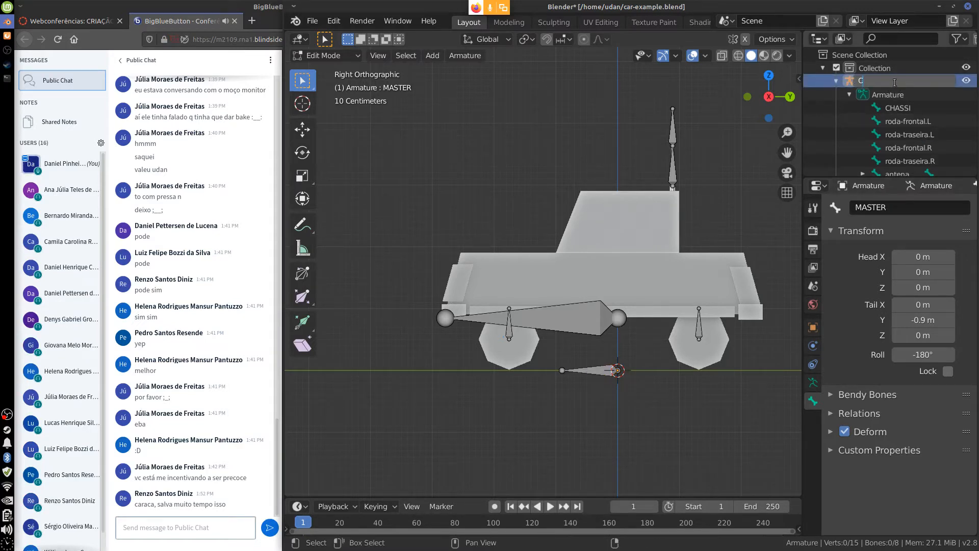
pyautogui.write('ARRO-RIG')
pyautogui.press('Return')
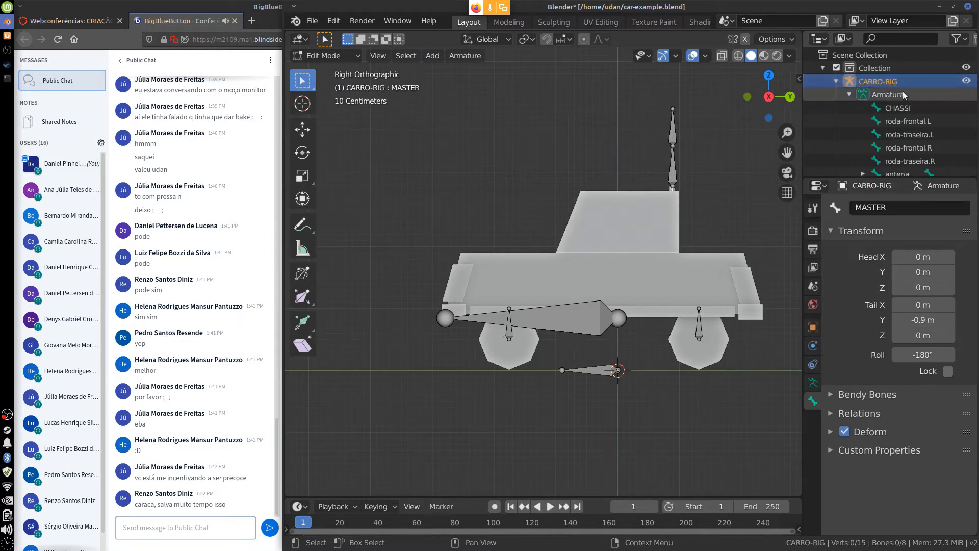
# Rename the armature data nested under the object as CARRO-RIG too
pyautogui.doubleClick(902, 93)
pyautogui.write('CA')
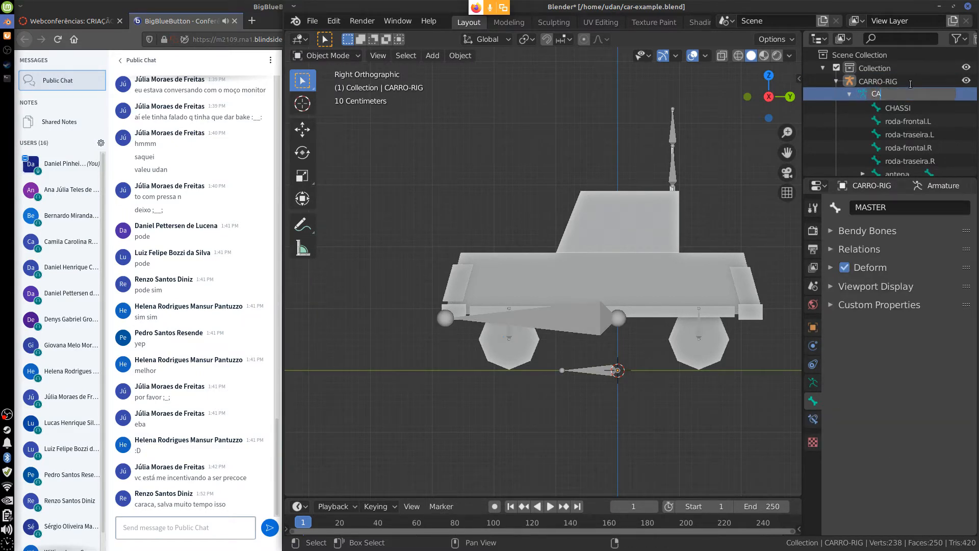
pyautogui.write('RRO-R')
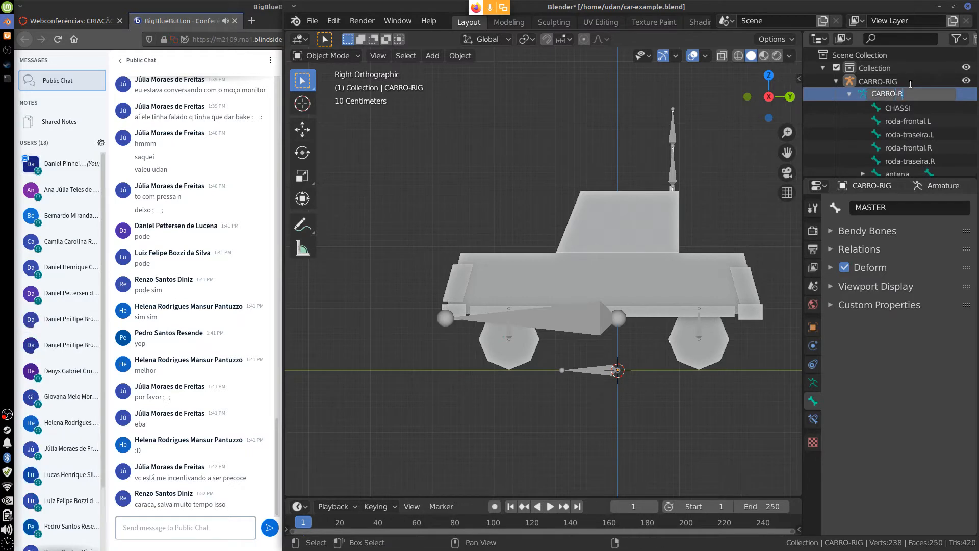
pyautogui.write('IG')
pyautogui.press('Return')
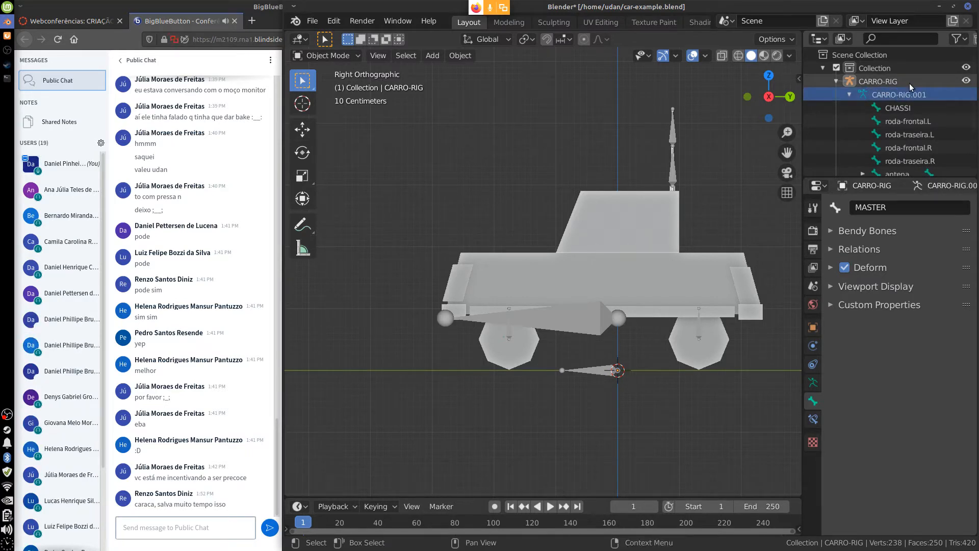
# Remove the 001 suffix from the armature data's name so it reads CARRO-RIG
pyautogui.scroll(-3, 972, 143)
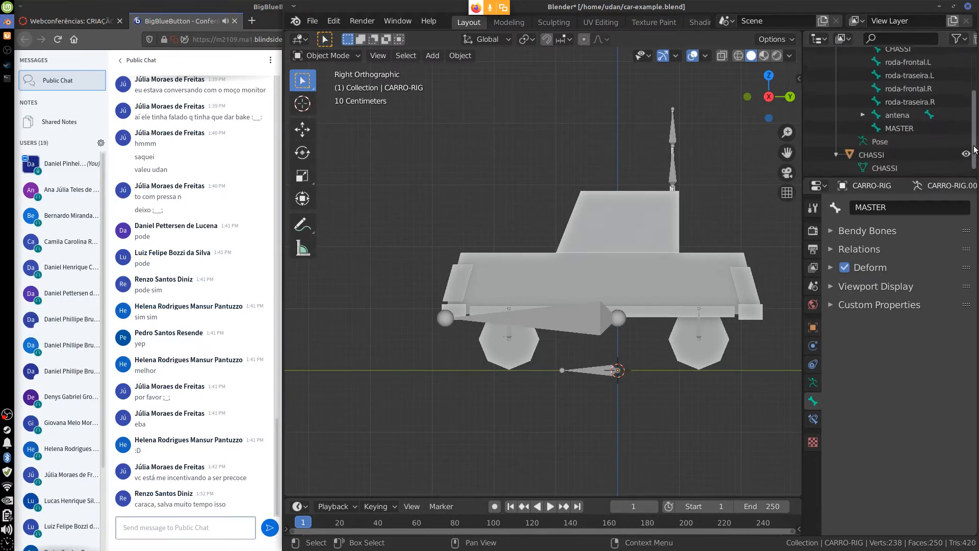
pyautogui.moveTo(974, 149); pyautogui.dragTo(972, 98)
pyautogui.doubleClick(937, 93)
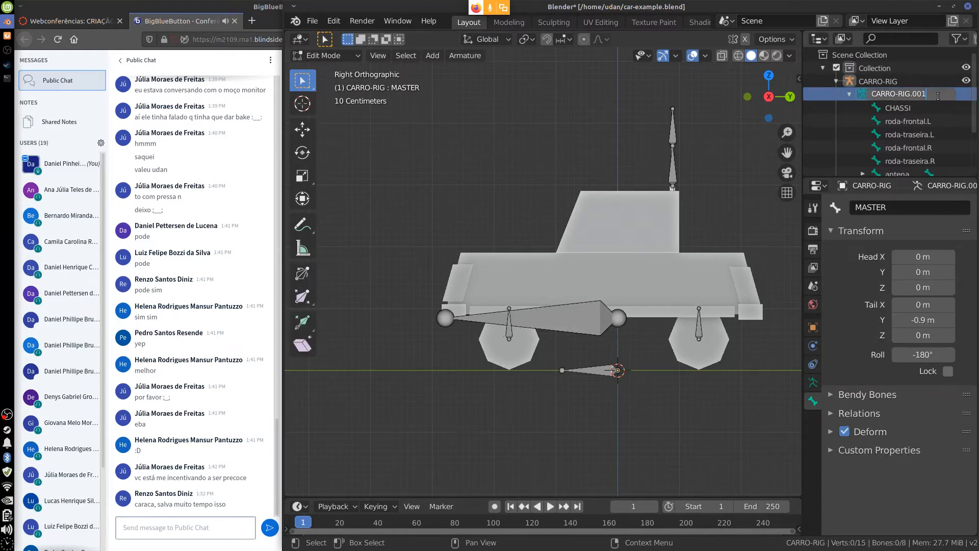
pyautogui.press('BackSpace')
pyautogui.press('BackSpace')
pyautogui.press('BackSpace')
pyautogui.press('Return')
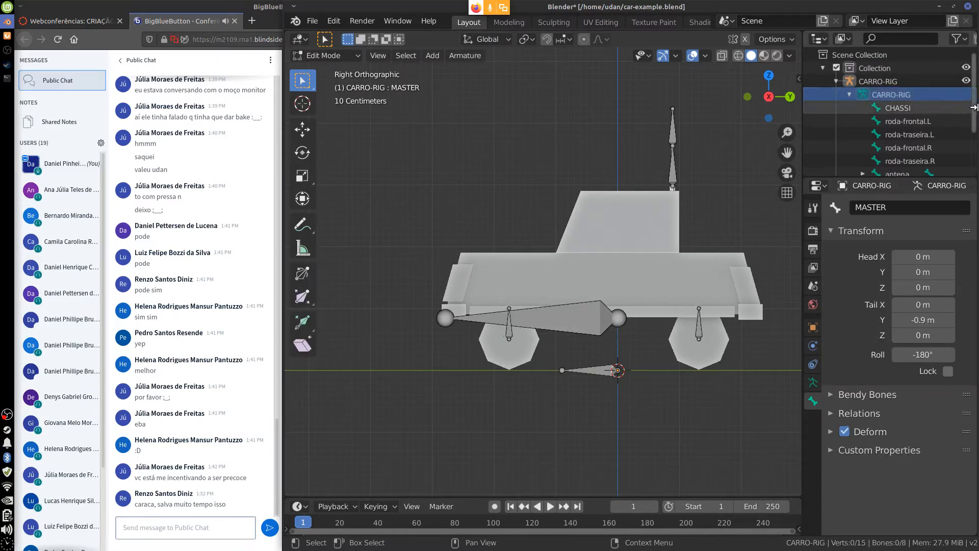
# View the rig in perspective angle and enlarge the outliner to show the bone list down to MASTER
pyautogui.scroll(-1, 974, 122)
pyautogui.keyDown('shift'); pyautogui.moveTo(663, 405); pyautogui.dragTo(643, 249, button='middle'); pyautogui.keyUp('shift')
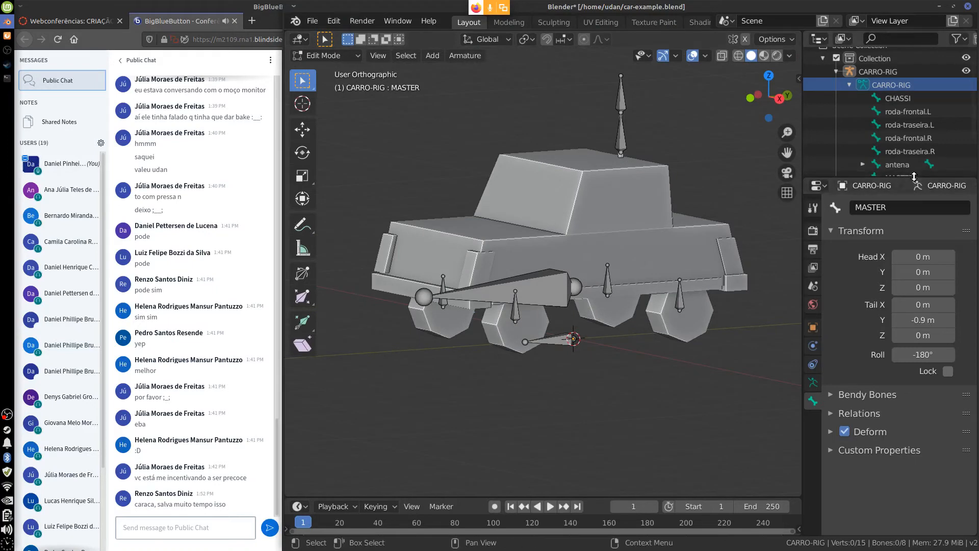
pyautogui.moveTo(914, 176); pyautogui.dragTo(902, 204)
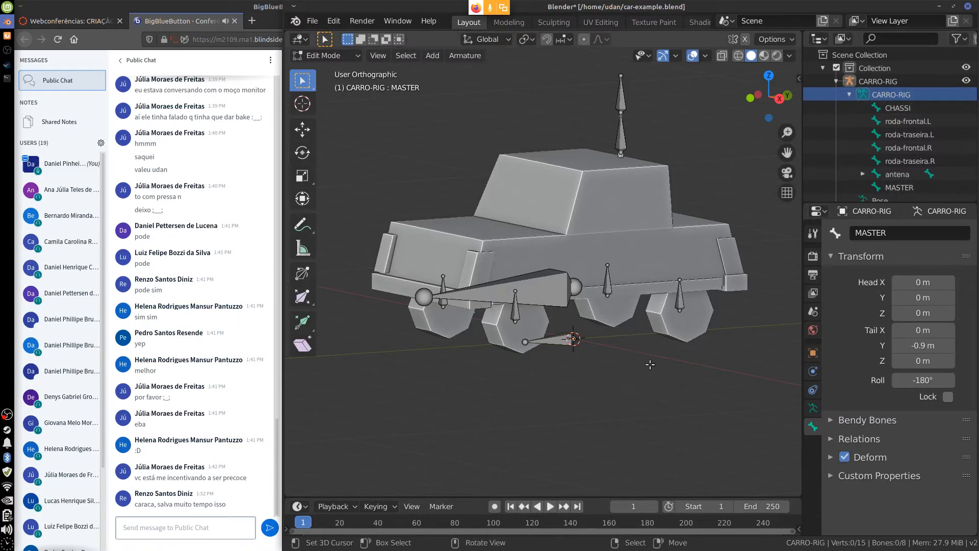
pyautogui.moveTo(651, 361)
pyautogui.mouseDown(button='middle')
pyautogui.moveTo(620, 352)
pyautogui.moveTo(649, 367)
pyautogui.mouseUp(button='middle')
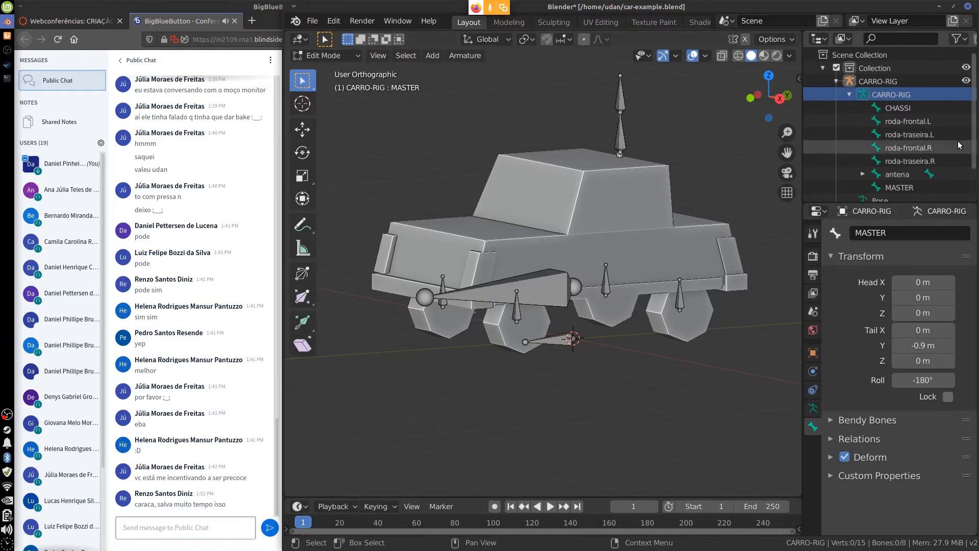
pyautogui.moveTo(973, 147); pyautogui.dragTo(972, 167)
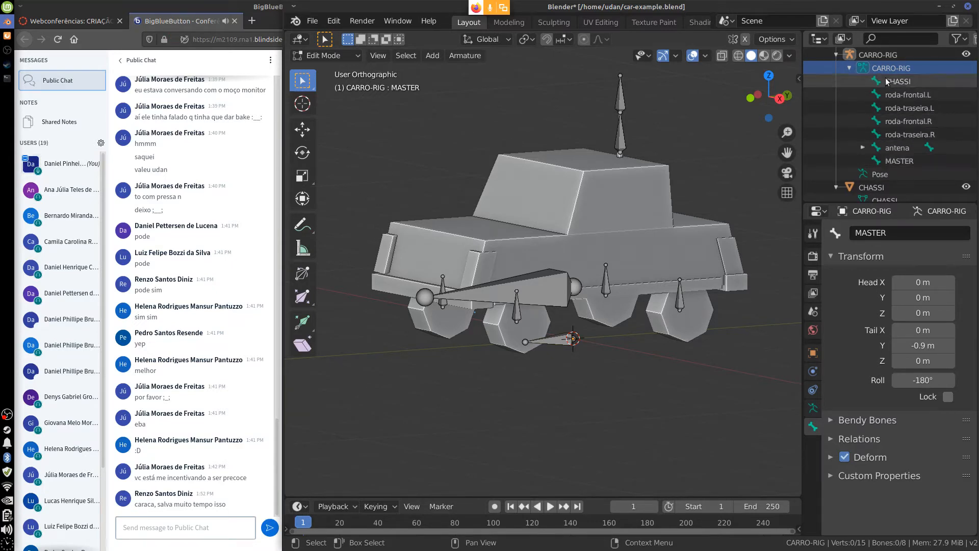
# Try to parent the CHASSI bone to MASTER with the Connected option, and undo the parenting
pyautogui.moveTo(609, 342); pyautogui.dragTo(622, 345, button='middle')
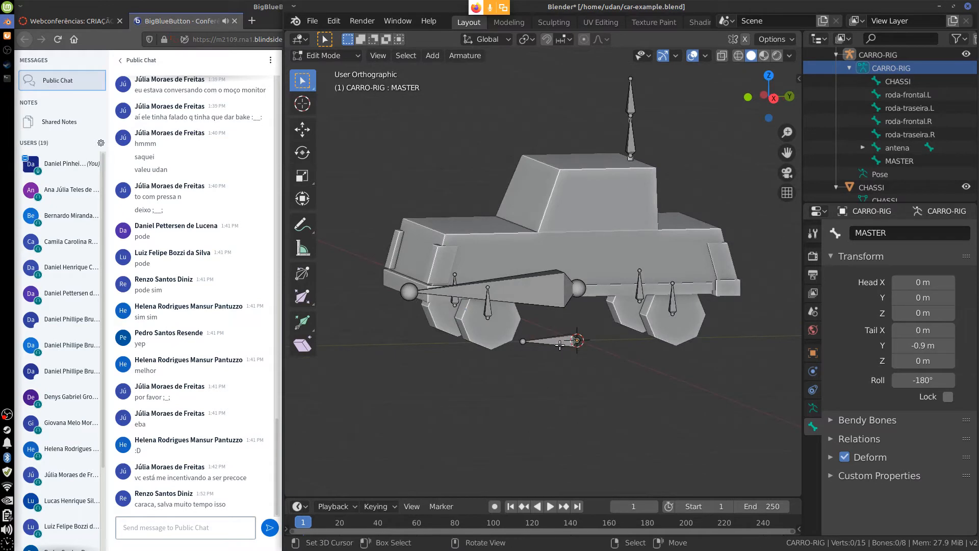
pyautogui.click(543, 286)
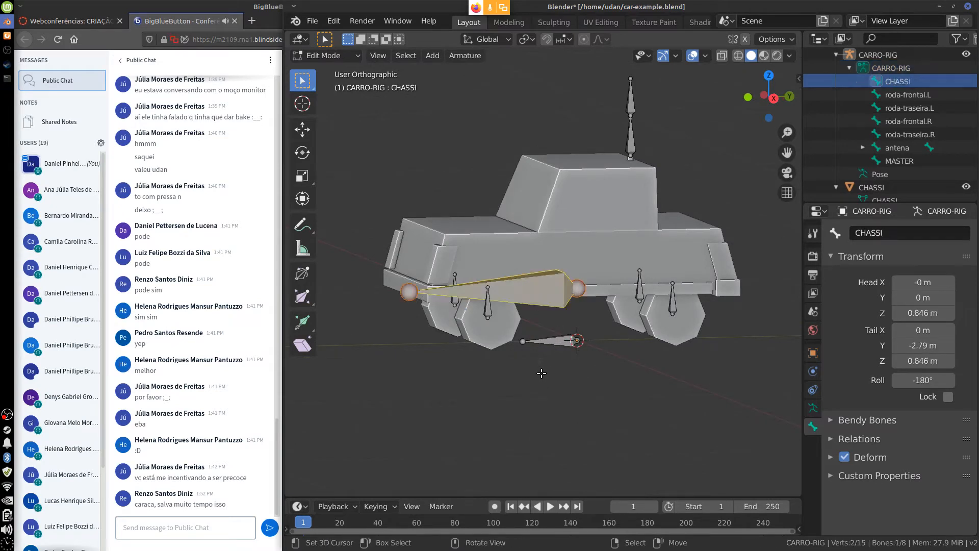
pyautogui.keyDown('shift'); pyautogui.click(546, 365); pyautogui.keyUp('shift')
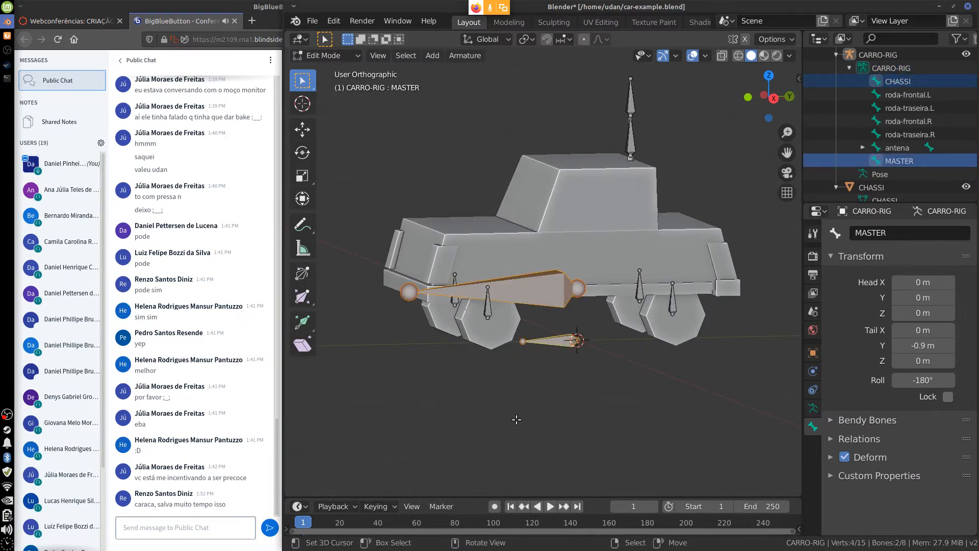
pyautogui.click(465, 55)
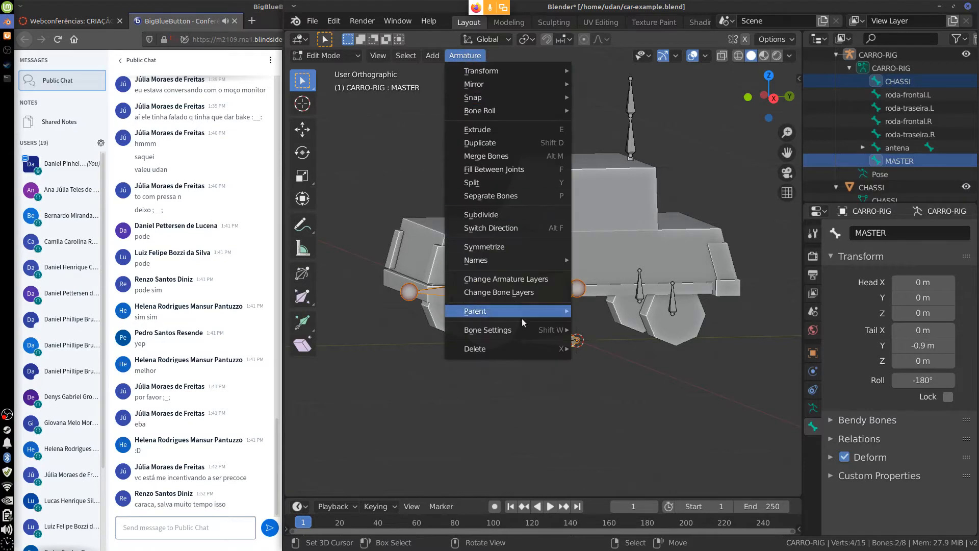
pyautogui.moveTo(525, 311)
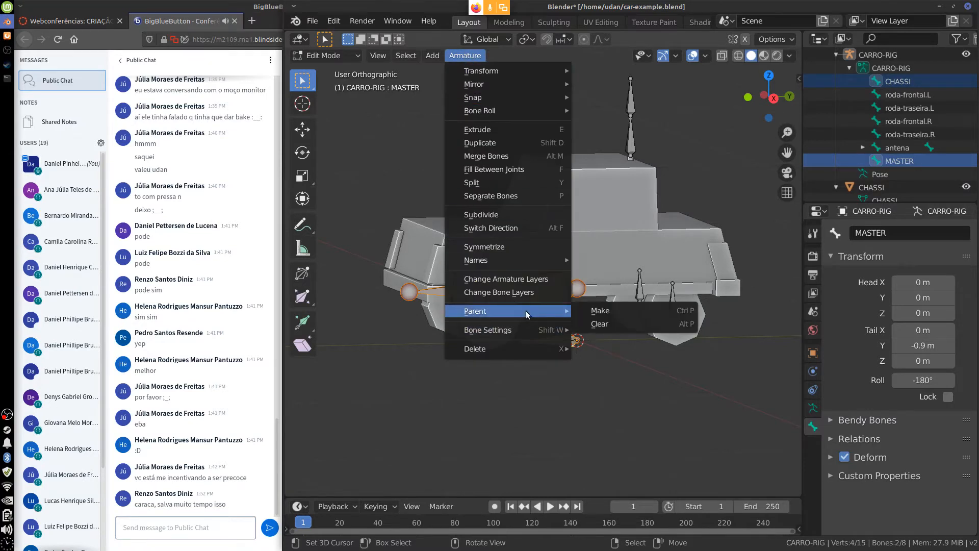
pyautogui.click(666, 310)
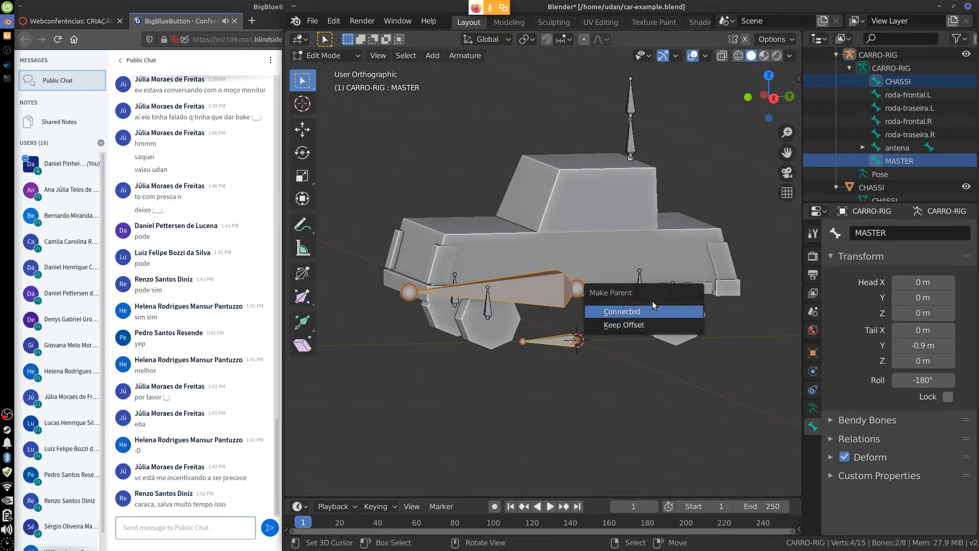
pyautogui.click(654, 312)
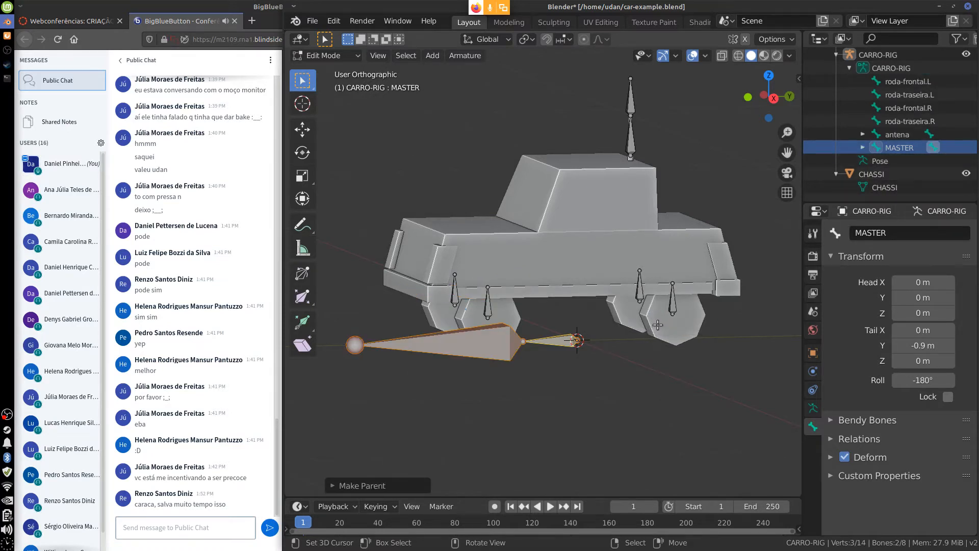
pyautogui.hotkey('ctrl', 'z')
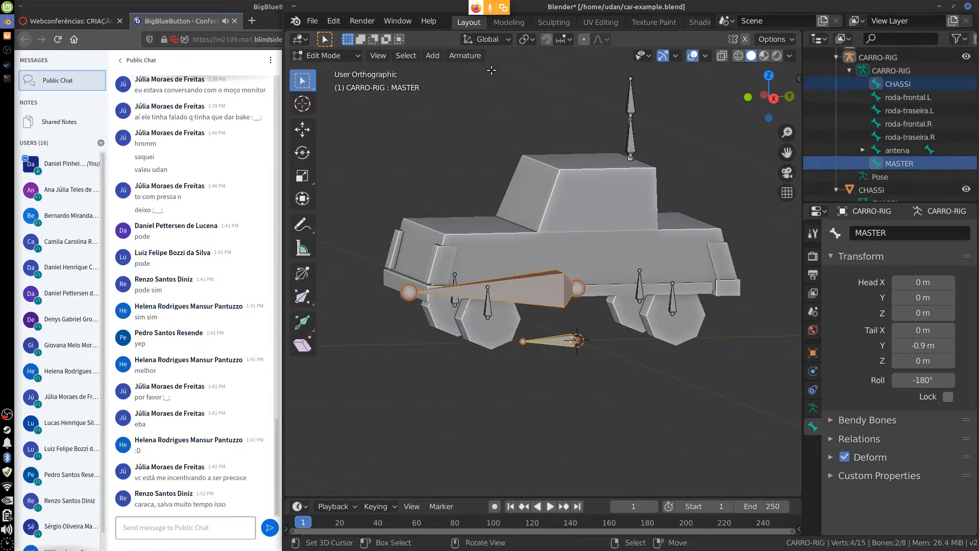
# Parent the CHASSI bone to MASTER with the Keep Offset option
pyautogui.click(478, 58)
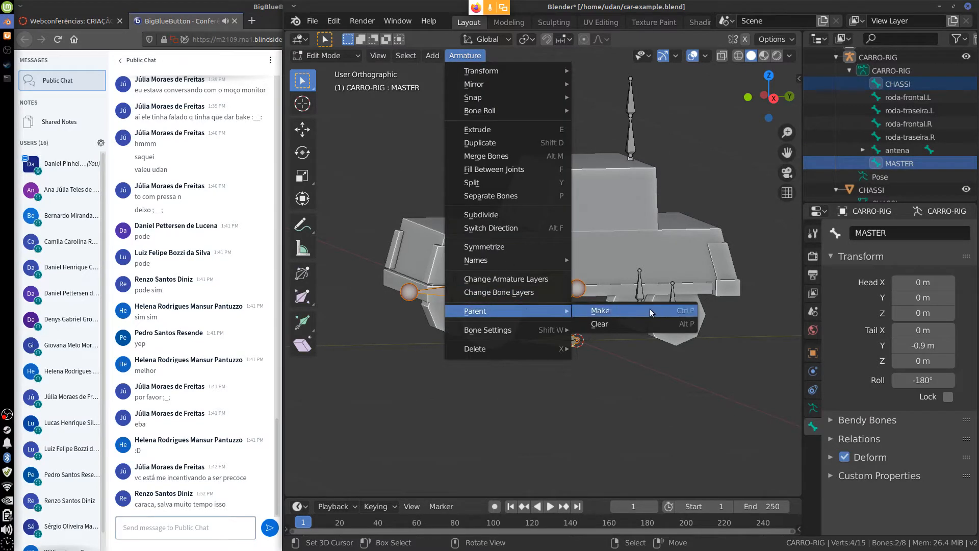
pyautogui.click(645, 309)
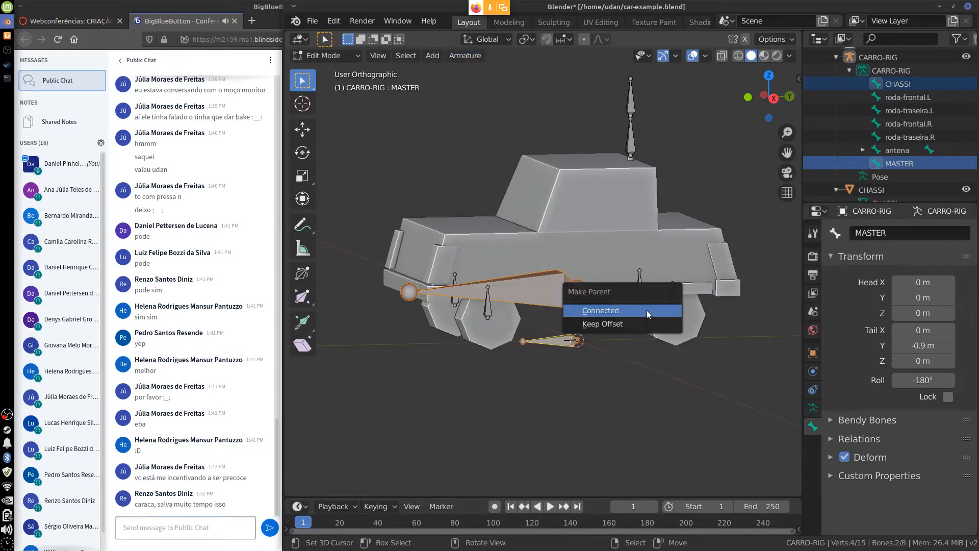
pyautogui.click(641, 323)
pyautogui.moveTo(635, 377); pyautogui.dragTo(619, 362, button='middle')
pyautogui.scroll(4, 609, 366)
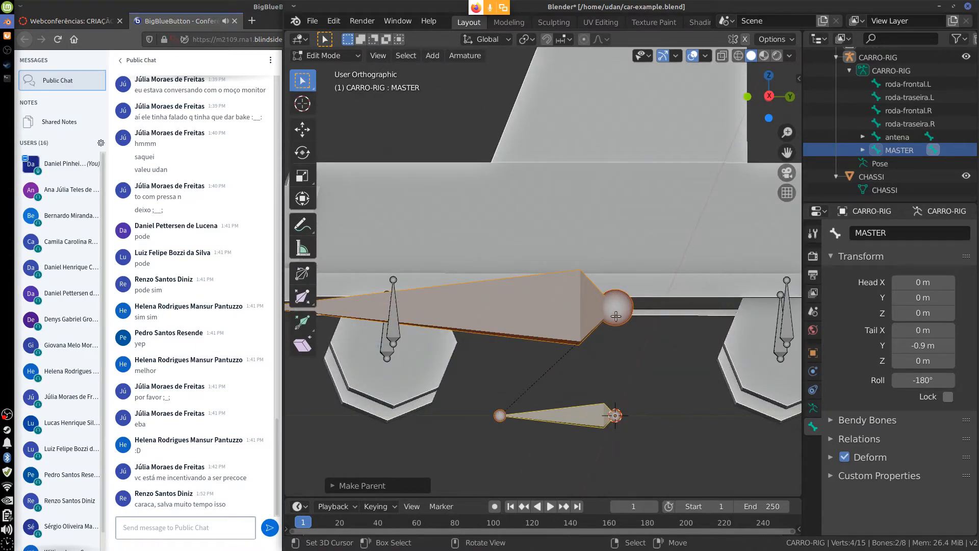
# Annotate the CHASSI bone's head and the MASTER bone's tail with circles and a connecting arrow, and erase the annotations
pyautogui.press('d')
pyautogui.moveTo(609, 286)
pyautogui.mouseDown()
pyautogui.moveTo(581, 311)
pyautogui.moveTo(589, 290)
pyautogui.moveTo(604, 345)
pyautogui.mouseUp()
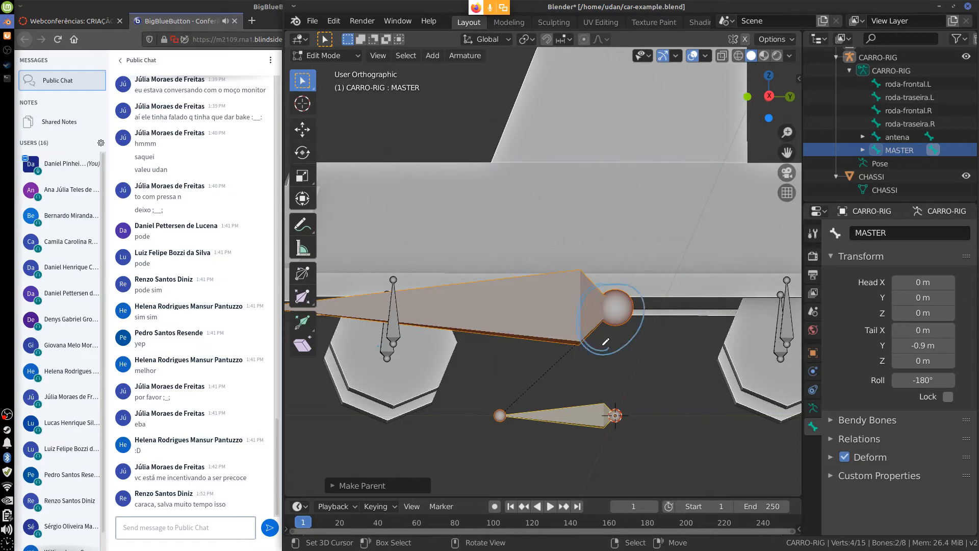
pyautogui.moveTo(490, 405)
pyautogui.mouseDown()
pyautogui.moveTo(538, 388)
pyautogui.moveTo(482, 408)
pyautogui.mouseUp()
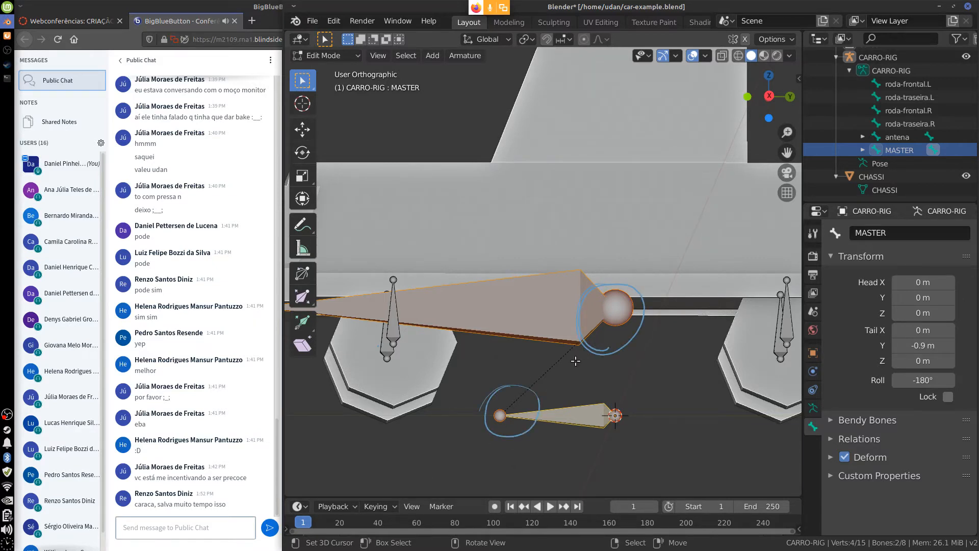
pyautogui.moveTo(602, 344)
pyautogui.mouseDown()
pyautogui.moveTo(548, 378)
pyautogui.moveTo(556, 392)
pyautogui.mouseUp()
pyautogui.moveTo(550, 384); pyautogui.dragTo(551, 377)
pyautogui.moveTo(599, 287)
pyautogui.mouseDown()
pyautogui.moveTo(636, 292)
pyautogui.moveTo(610, 350)
pyautogui.mouseUp()
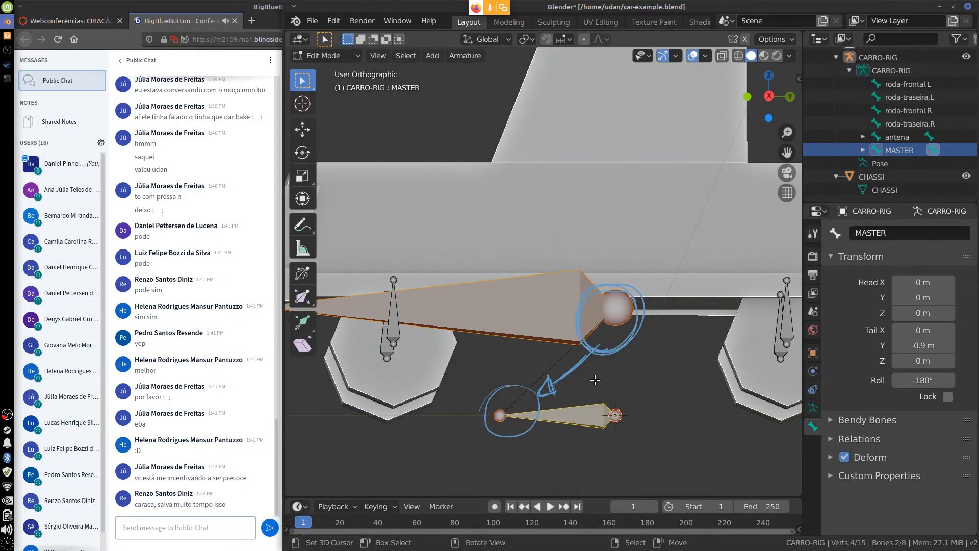
pyautogui.moveTo(528, 399); pyautogui.dragTo(533, 389)
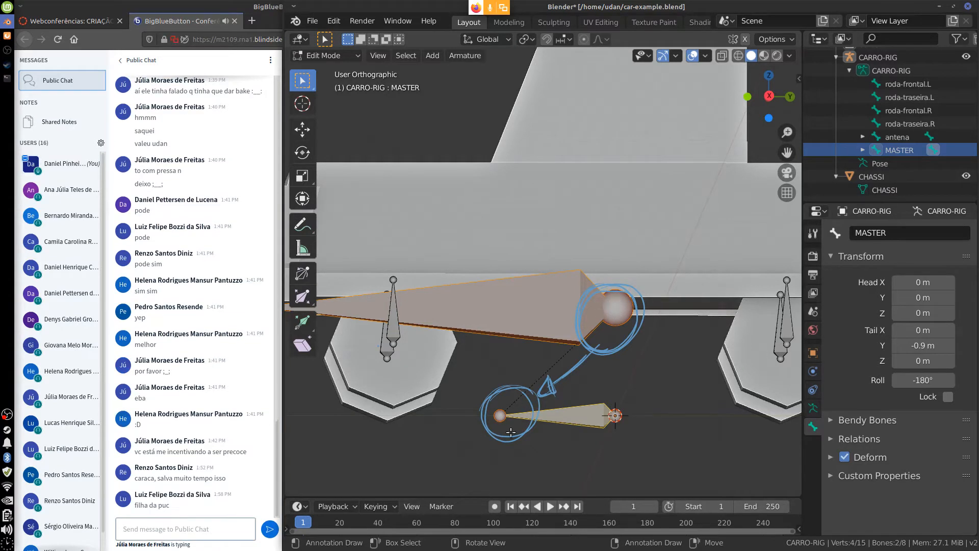
pyautogui.moveTo(536, 417)
pyautogui.mouseDown(button='right')
pyautogui.moveTo(531, 385)
pyautogui.moveTo(506, 443)
pyautogui.moveTo(525, 393)
pyautogui.moveTo(625, 341)
pyautogui.moveTo(645, 303)
pyautogui.moveTo(612, 278)
pyautogui.moveTo(589, 342)
pyautogui.mouseUp(button='right')
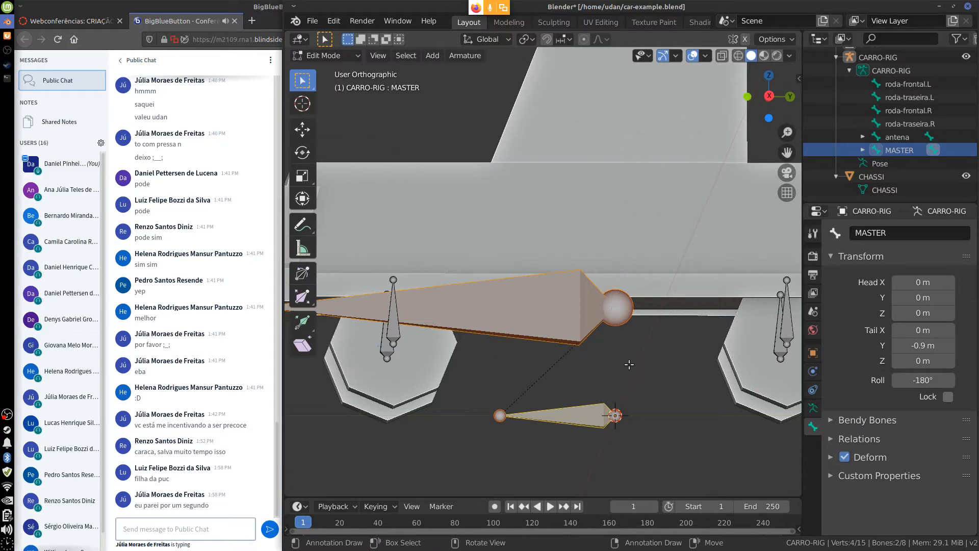
# Parent the antena bone to the CHASSI bone with the Keep Offset option
pyautogui.press('KP_3')
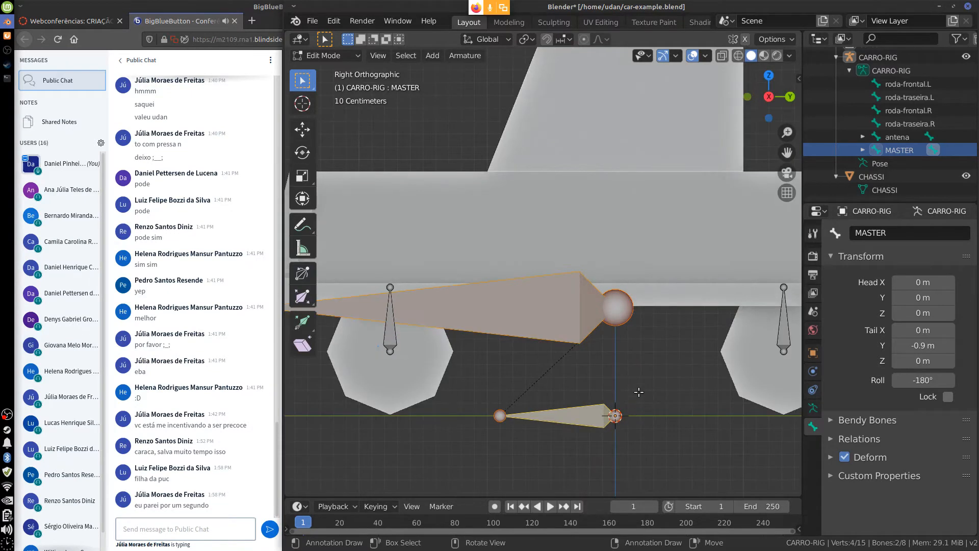
pyautogui.scroll(-2, 668, 344)
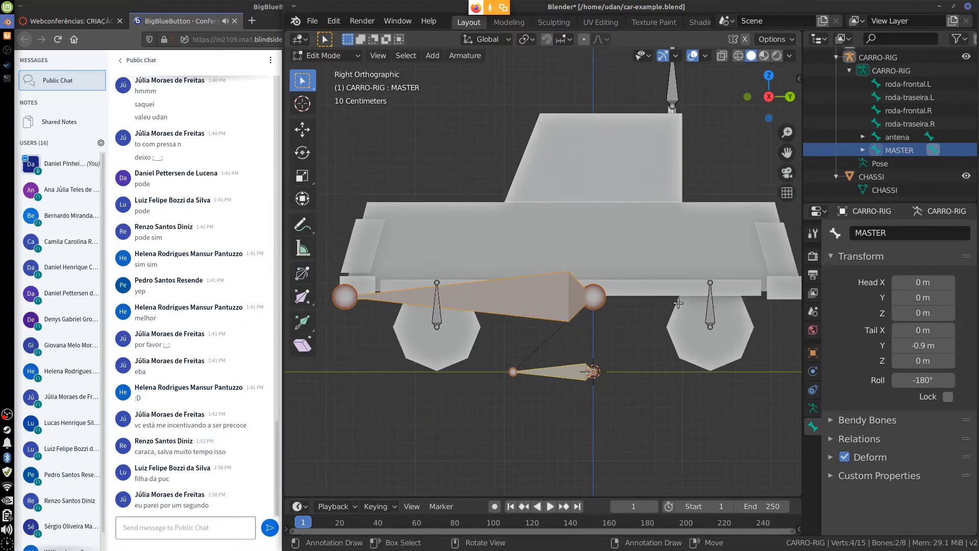
pyautogui.click(673, 100)
pyautogui.click(541, 299)
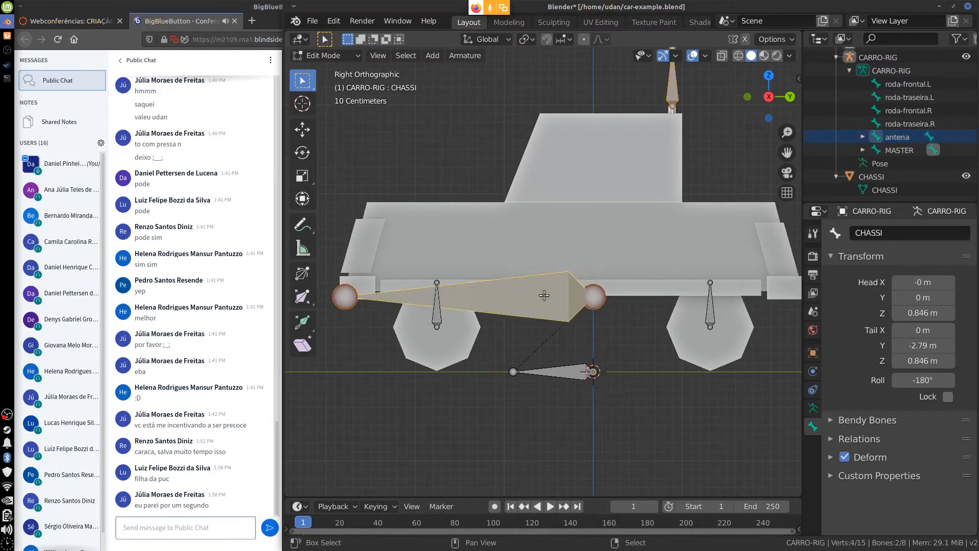
pyautogui.keyDown('shift'); pyautogui.moveTo(674, 242); pyautogui.dragTo(647, 303, button='middle'); pyautogui.keyUp('shift')
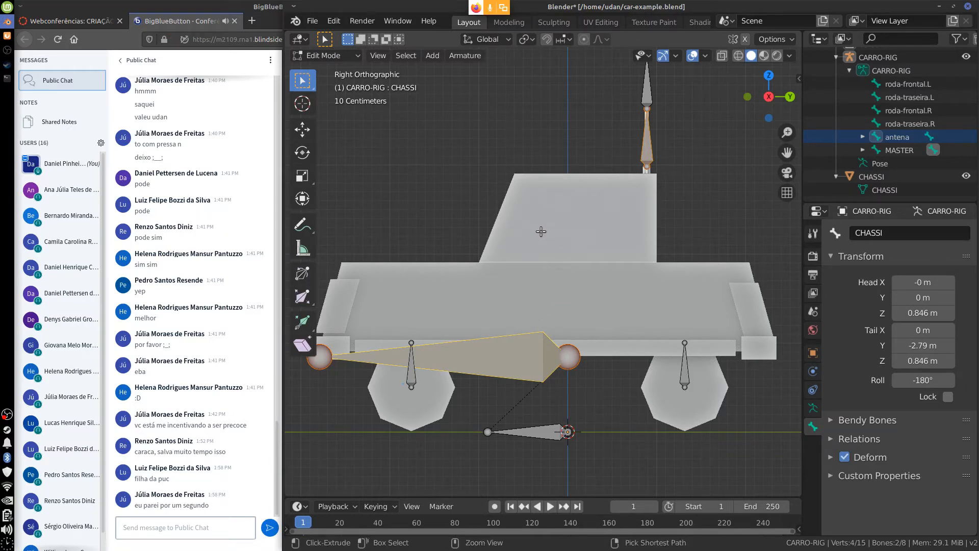
pyautogui.hotkey('ctrl', 'p')
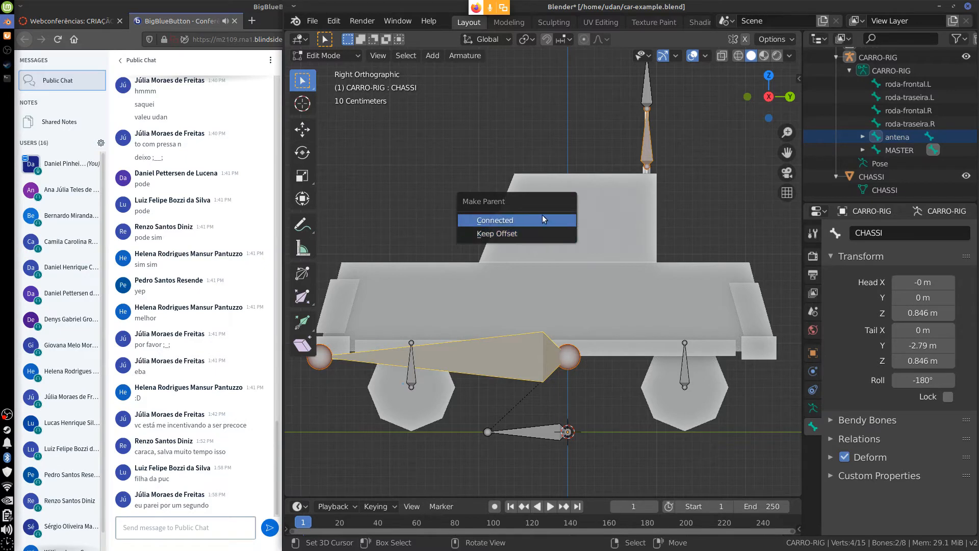
pyautogui.click(540, 233)
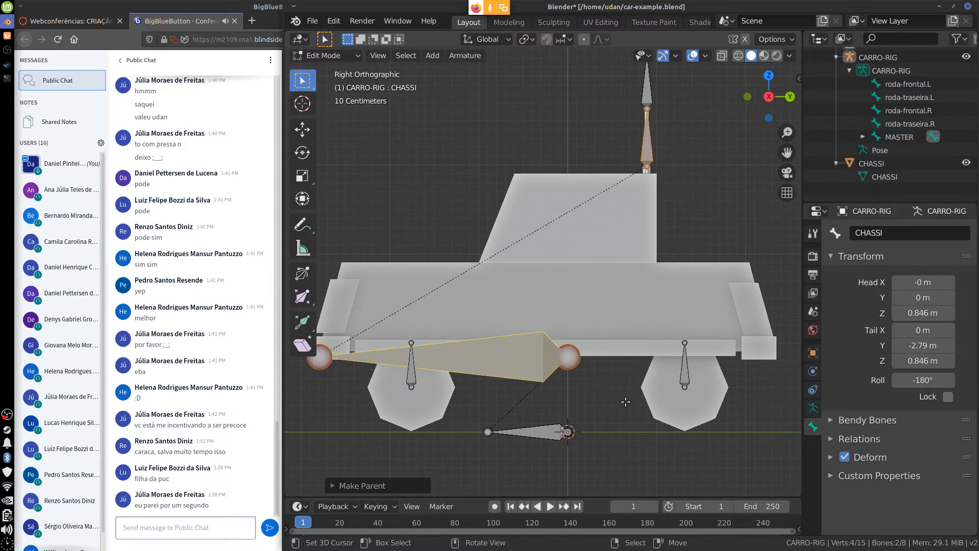
# Parent all four wheel bones, roda-frontal and roda-traseira on both sides, to MASTER with Keep Offset
pyautogui.moveTo(595, 416); pyautogui.dragTo(675, 403, button='middle')
pyautogui.rightClick(526, 359)
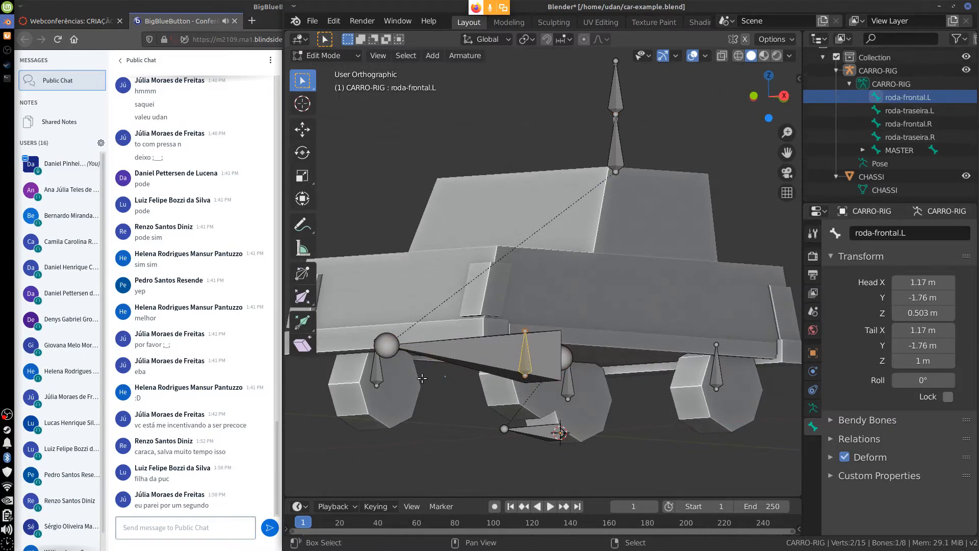
pyautogui.keyDown('shift'); pyautogui.rightClick(373, 375); pyautogui.keyUp('shift')
pyautogui.moveTo(655, 417)
pyautogui.mouseDown(button='middle')
pyautogui.moveTo(617, 436)
pyautogui.moveTo(662, 433)
pyautogui.mouseUp(button='middle')
pyautogui.keyDown('shift'); pyautogui.rightClick(600, 347); pyautogui.keyUp('shift')
pyautogui.keyDown('shift'); pyautogui.rightClick(718, 380); pyautogui.keyUp('shift')
pyautogui.keyDown('shift'); pyautogui.rightClick(542, 433); pyautogui.keyUp('shift')
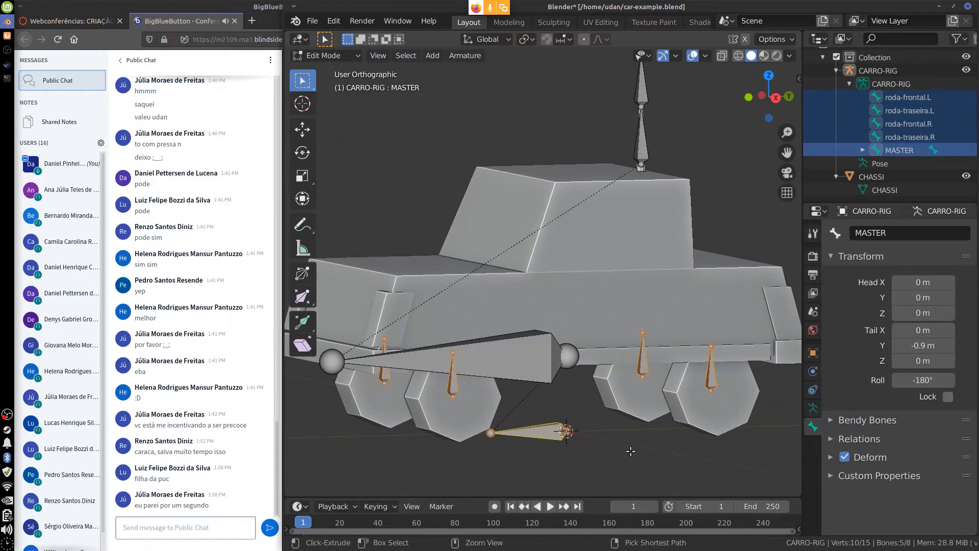
pyautogui.hotkey('ctrl', 'p')
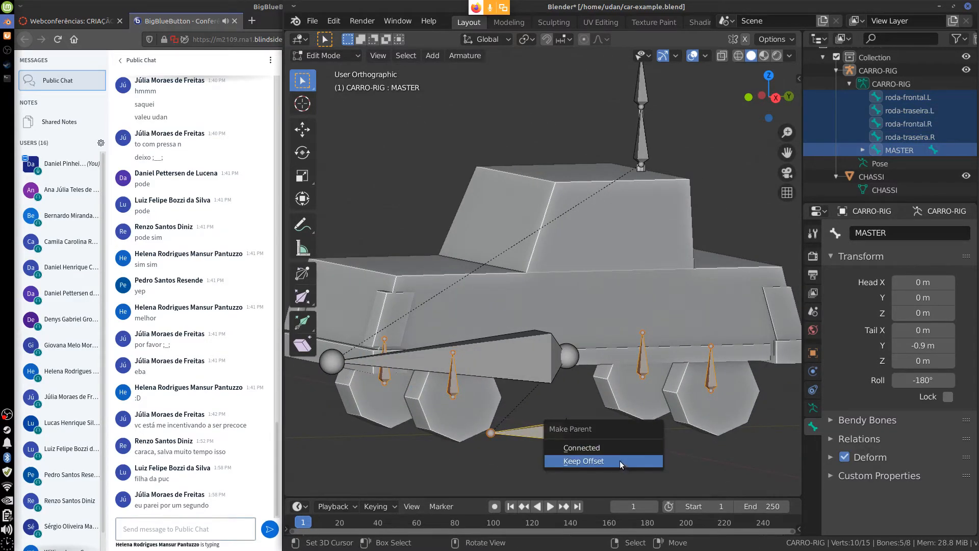
pyautogui.click(619, 460)
pyautogui.moveTo(636, 463); pyautogui.dragTo(622, 441, button='middle')
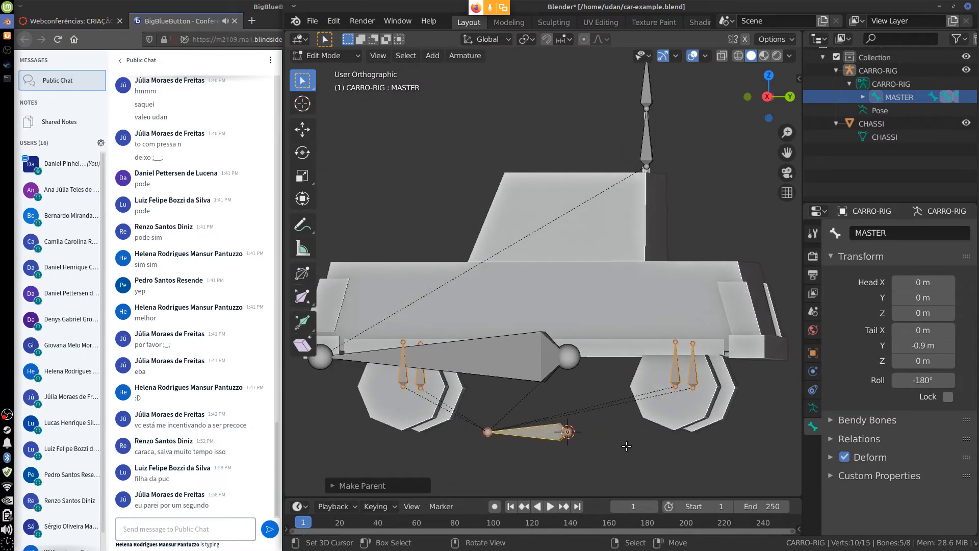
# Leave Edit Mode and switch the CARRO-RIG armature to Pose Mode
pyautogui.press('KP_3')
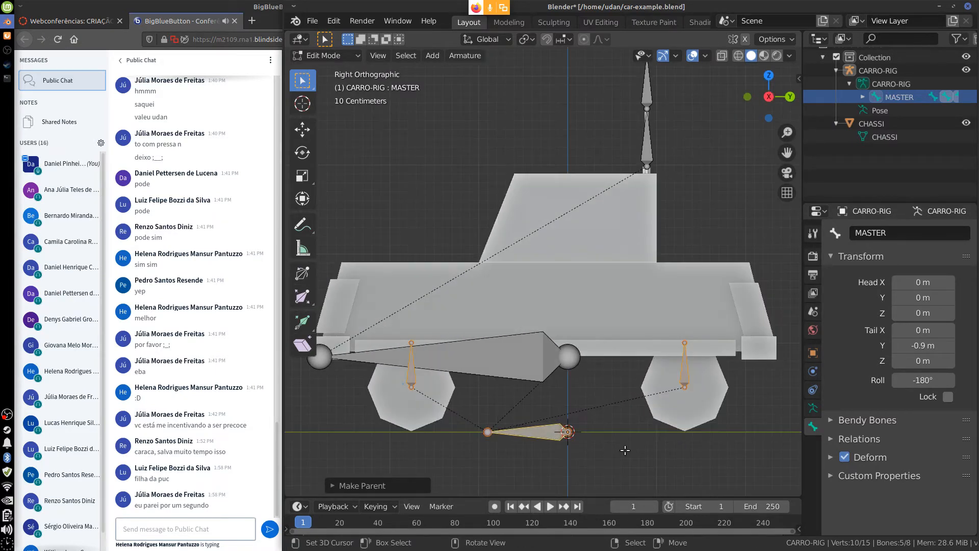
pyautogui.scroll(-2, 630, 447)
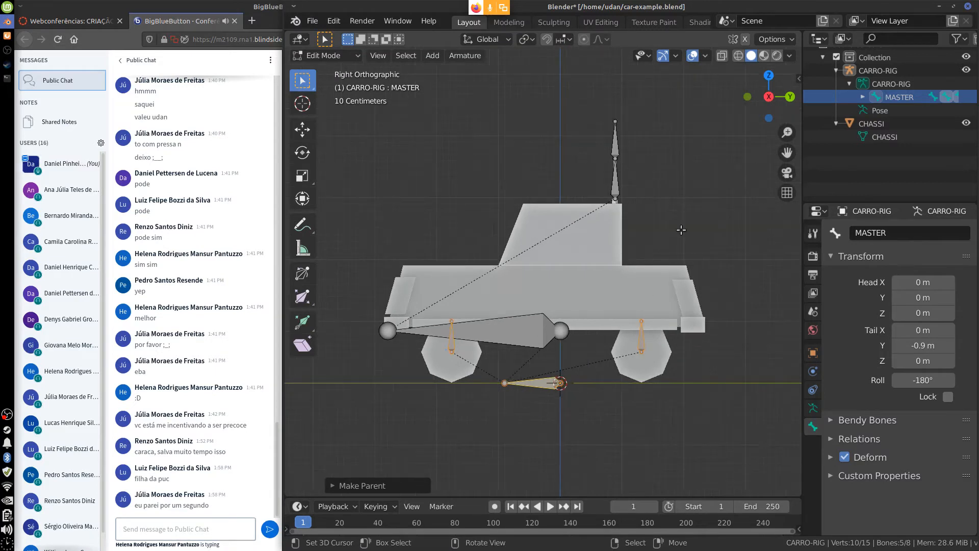
pyautogui.press('Tab')
pyautogui.click(555, 389)
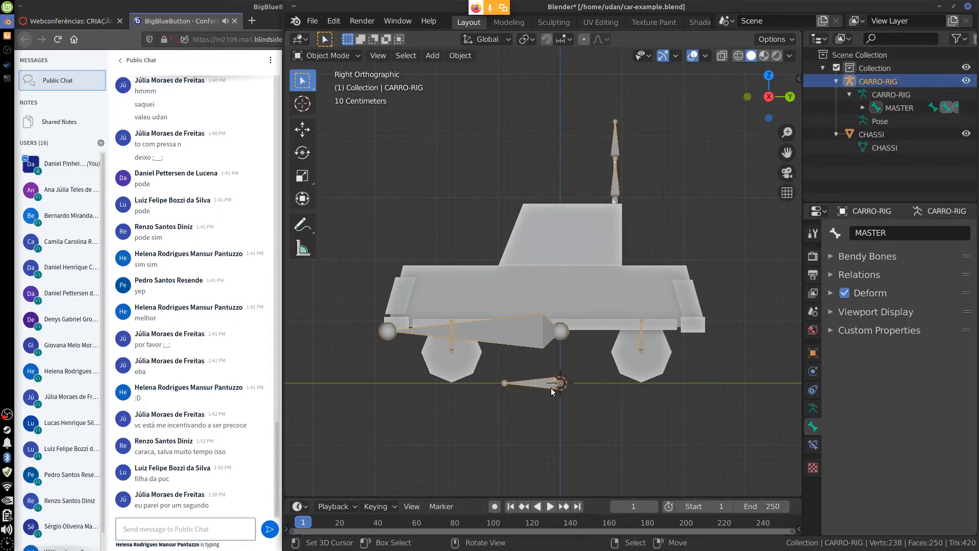
pyautogui.click(347, 56)
pyautogui.click(352, 98)
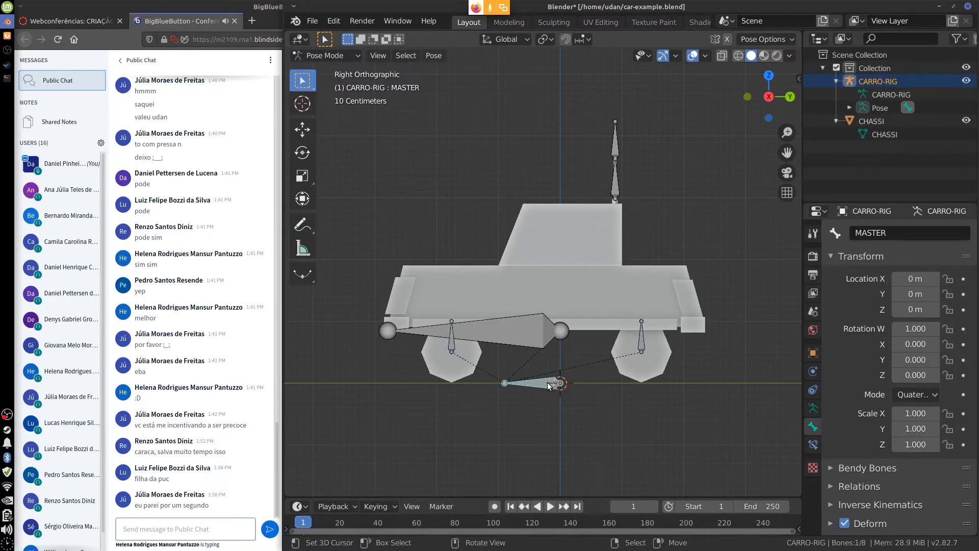
# Test-rotate the MASTER bone, both flat and with trackball rotation, to check its child bones, and cancel the rotation
pyautogui.press('r')
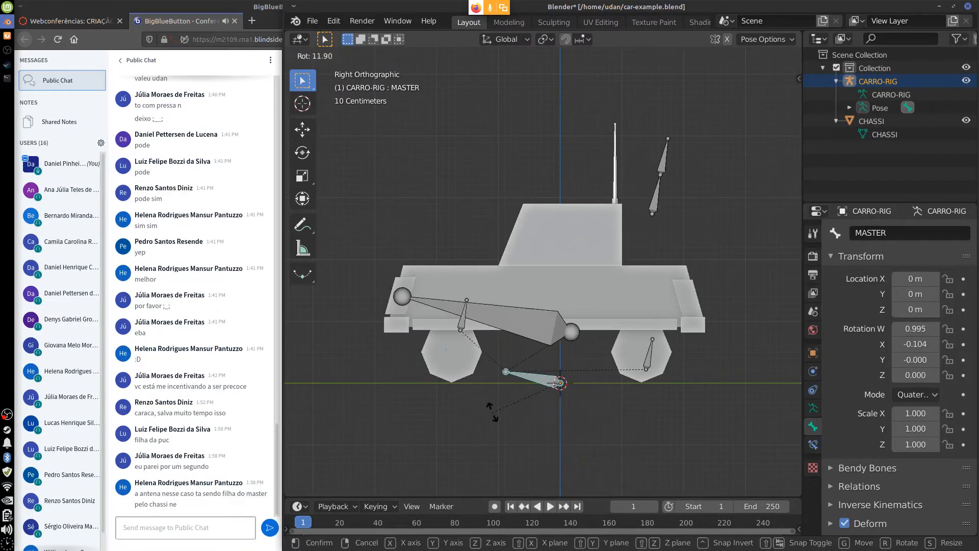
pyautogui.press('r')
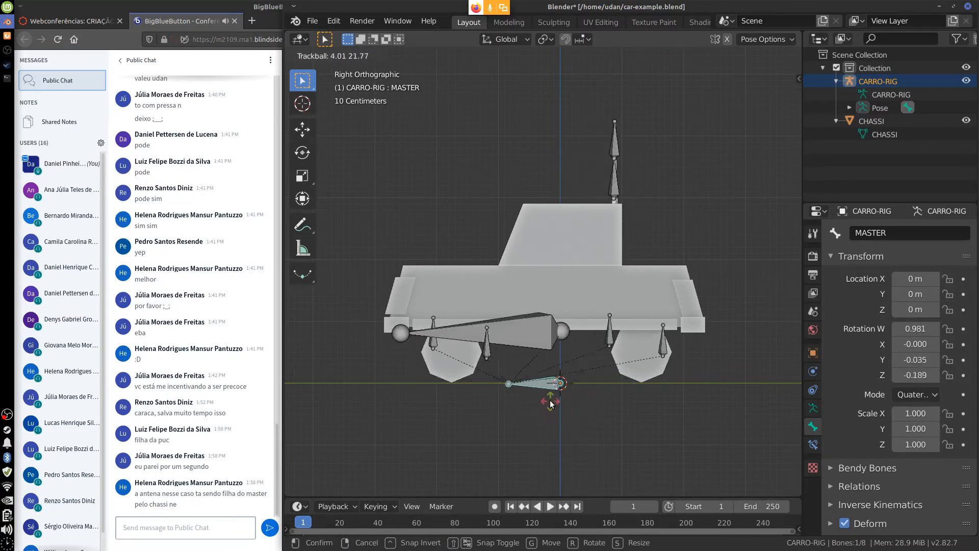
pyautogui.press('Escape')
# Test-rotate the CHASSI bone with trackball rotation to check its influence on the antenna bones, and cancel the rotation
pyautogui.click(558, 334)
pyautogui.press('r')
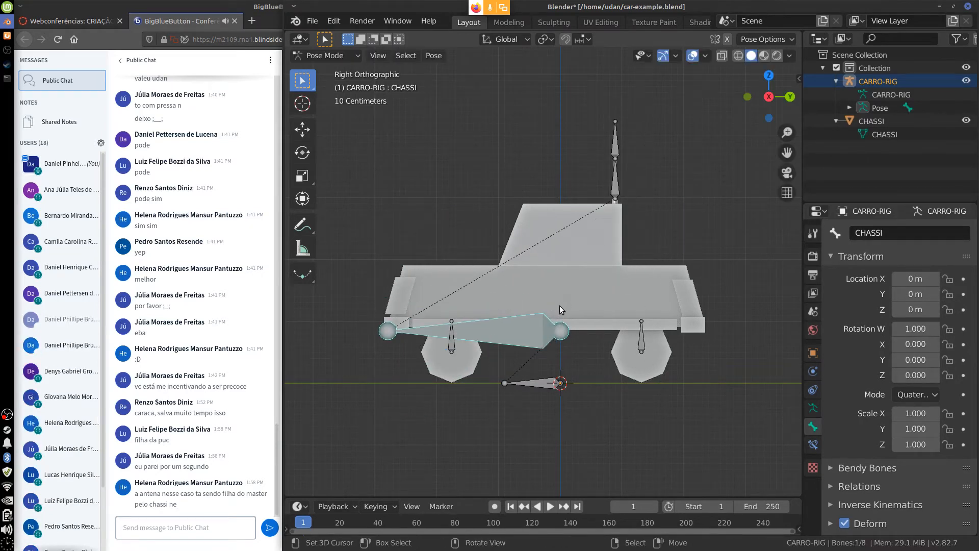
pyautogui.press('r')
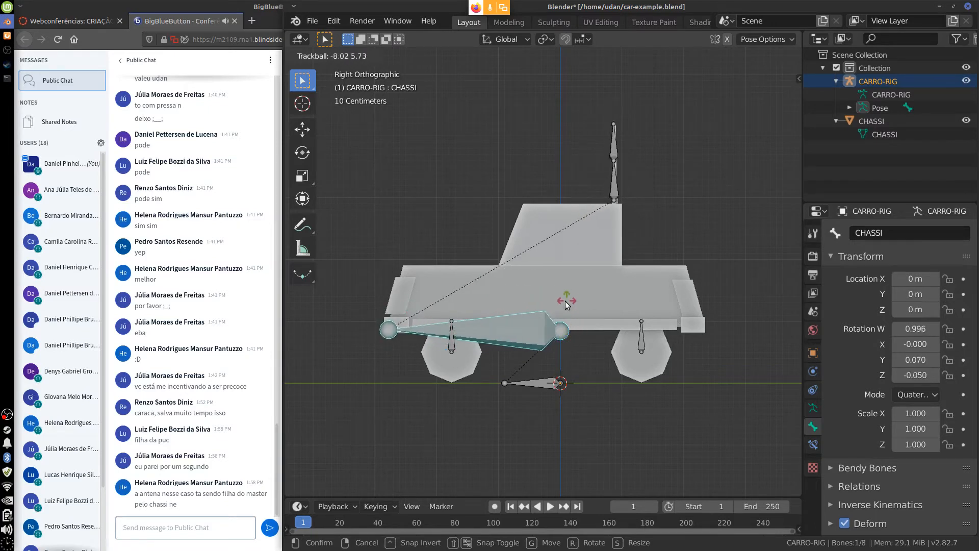
pyautogui.press('Escape')
# Test-rotate the antena and antena_ponta bones in Pose Mode, and undo the rotations
pyautogui.rightClick(617, 178)
pyautogui.press('r')
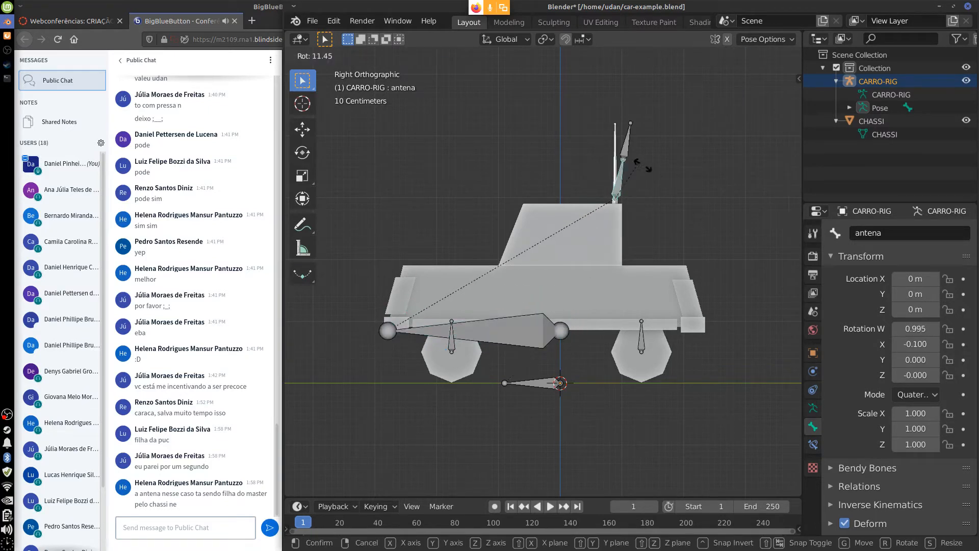
pyautogui.click(649, 169)
pyautogui.rightClick(647, 152)
pyautogui.press('r')
pyautogui.click(650, 163)
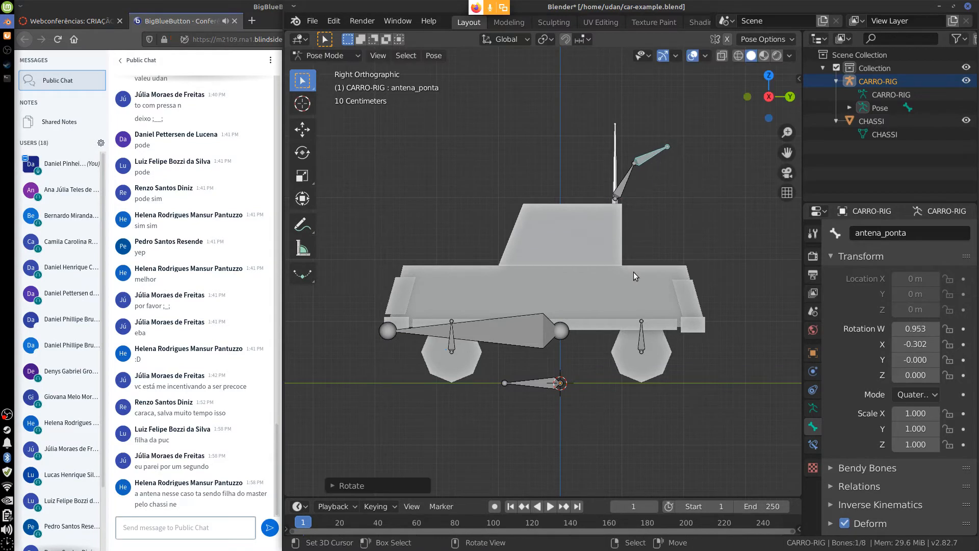
pyautogui.hotkey('ctrl', 'z')
pyautogui.hotkey('ctrl', 'z')
pyautogui.hotkey('ctrl', 'z')
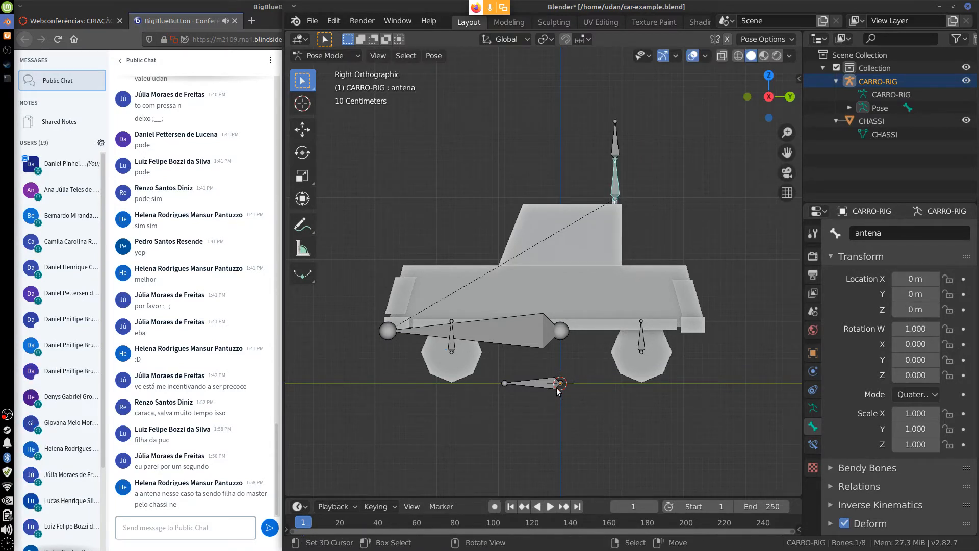
# Leave Pose Mode and switch the CARRO-RIG armature to Object Mode
pyautogui.press('Tab')
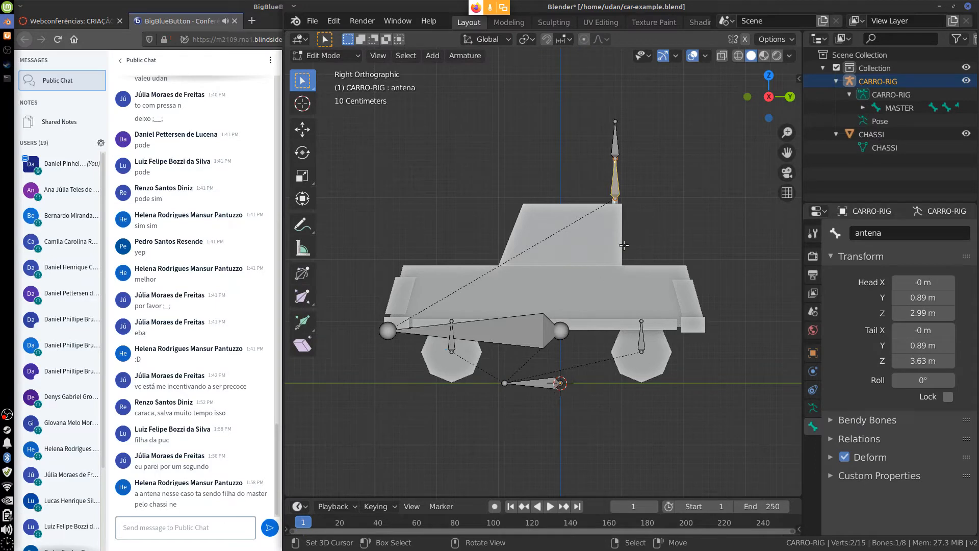
pyautogui.press('Tab')
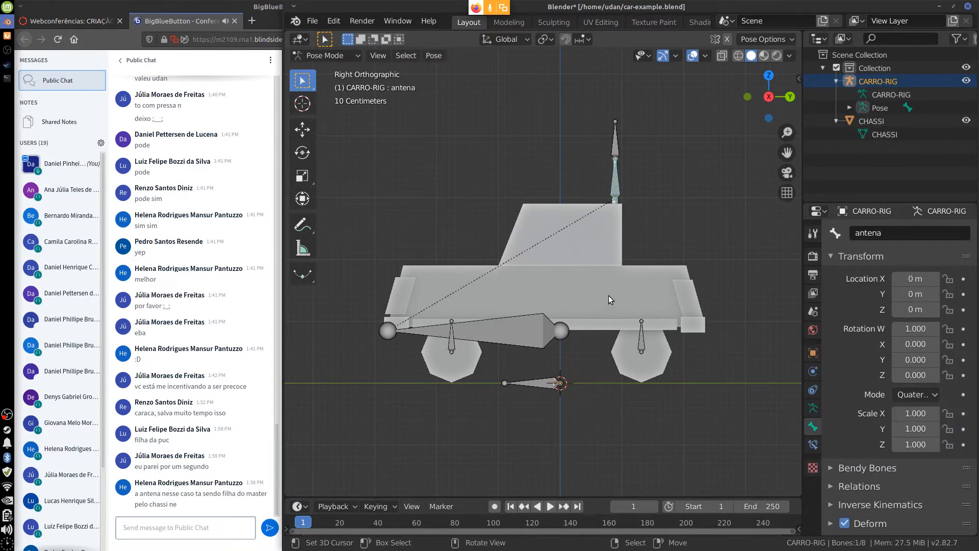
pyautogui.moveTo(597, 305); pyautogui.dragTo(628, 313, button='middle')
pyautogui.click(326, 55)
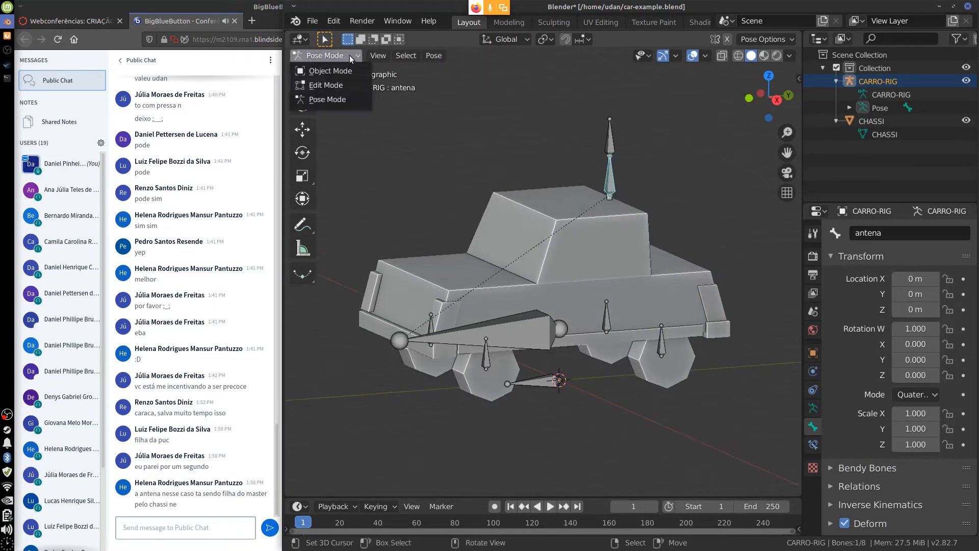
pyautogui.click(321, 69)
pyautogui.moveTo(689, 355); pyautogui.dragTo(650, 362, button='middle')
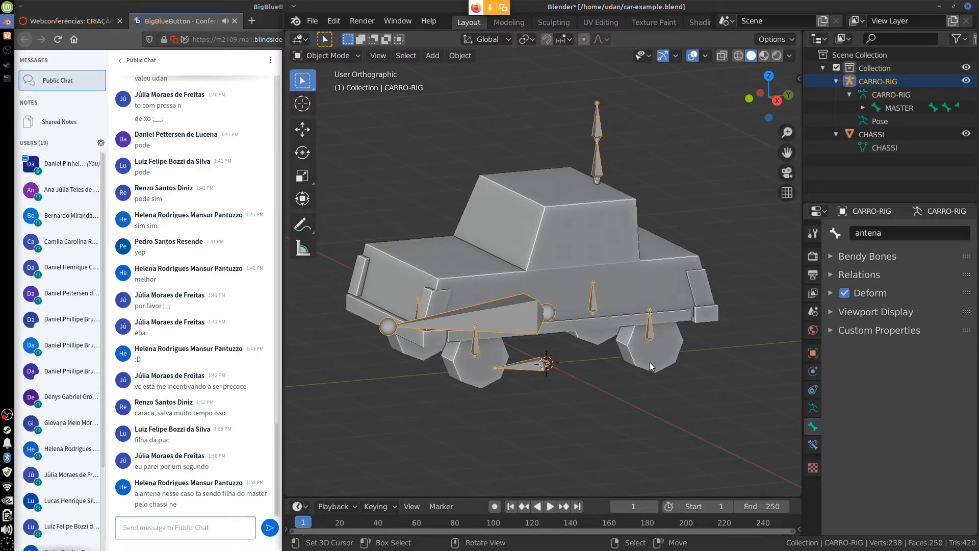
pyautogui.moveTo(581, 420); pyautogui.dragTo(530, 365, button='middle')
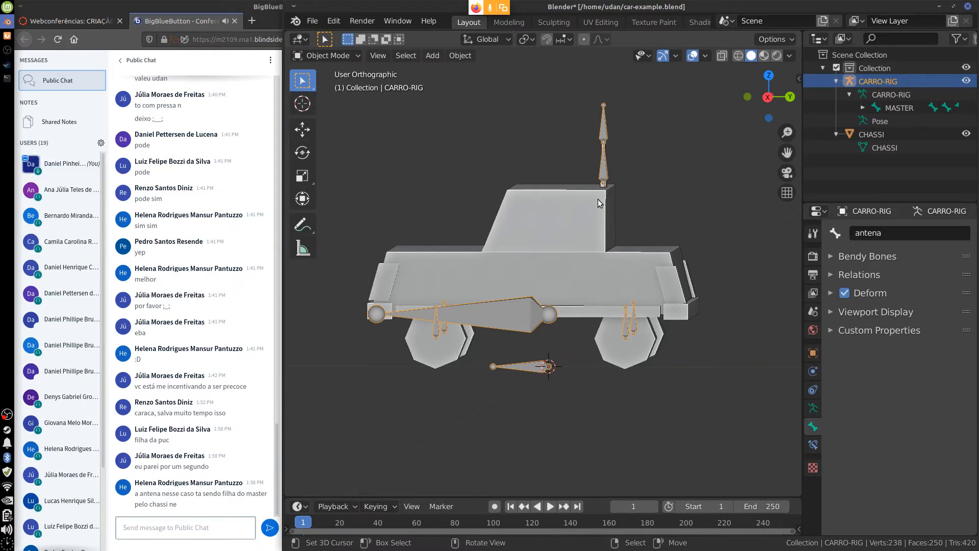
pyautogui.moveTo(602, 187)
pyautogui.mouseDown()
pyautogui.moveTo(493, 278)
pyautogui.moveTo(500, 288)
pyautogui.mouseUp()
pyautogui.moveTo(492, 316); pyautogui.dragTo(519, 361)
pyautogui.moveTo(507, 358); pyautogui.dragTo(523, 356)
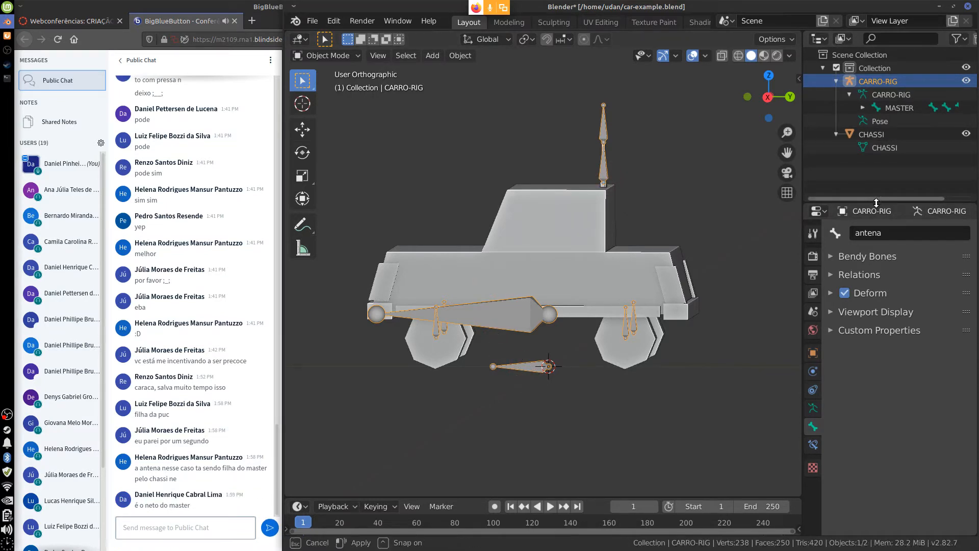
# Enlarge the outliner and expand MASTER, CHASSI and antena under CARRO-RIG to examine the bone hierarchy
pyautogui.moveTo(875, 200); pyautogui.dragTo(875, 309)
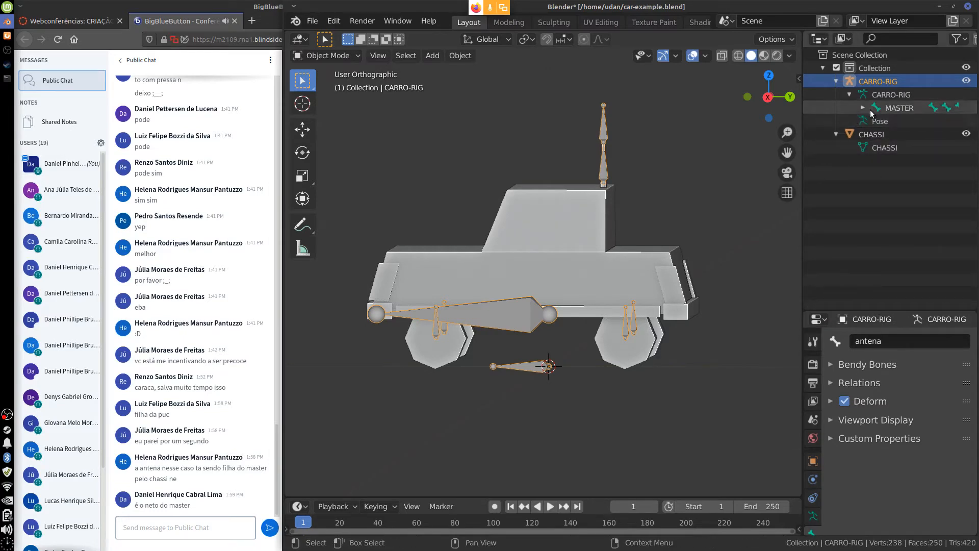
pyautogui.click(861, 108)
pyautogui.click(877, 121)
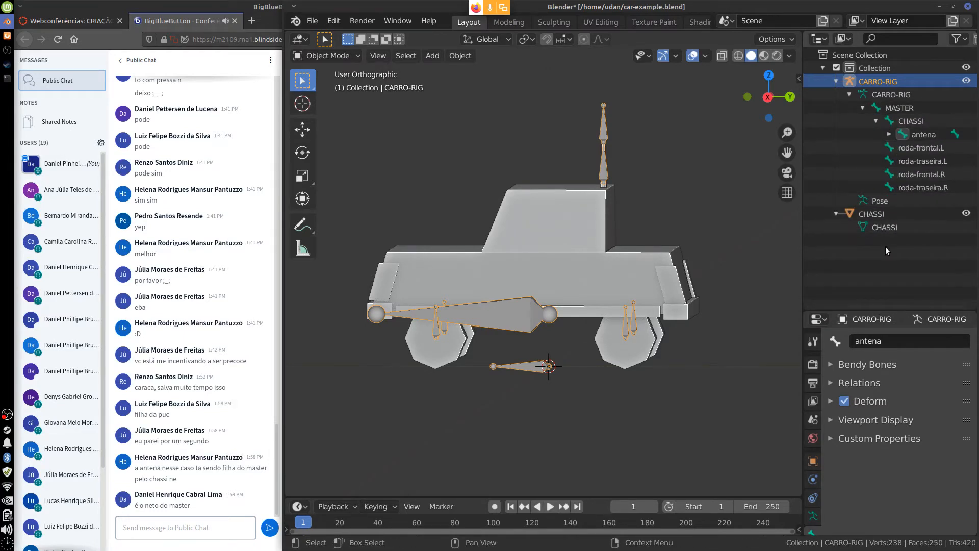
pyautogui.click(890, 134)
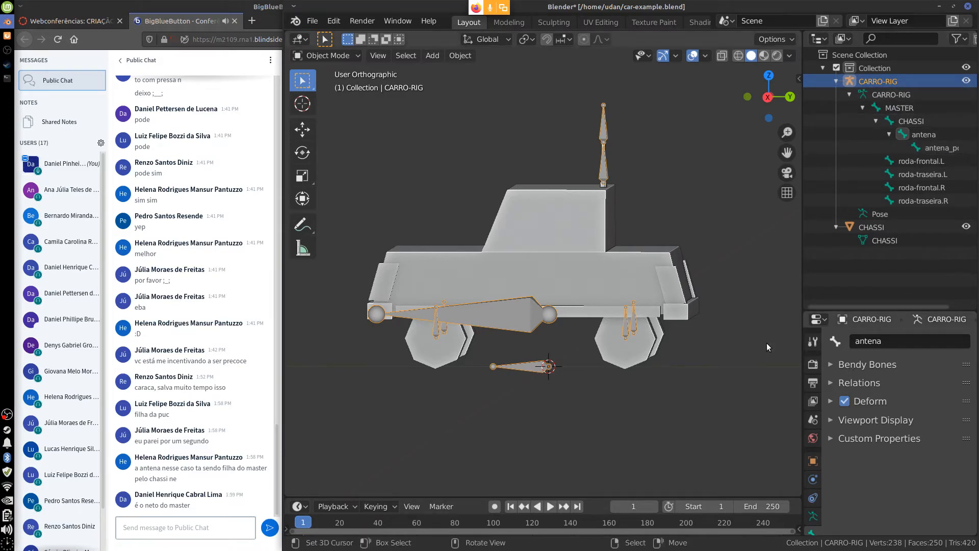
pyautogui.press('KP_3')
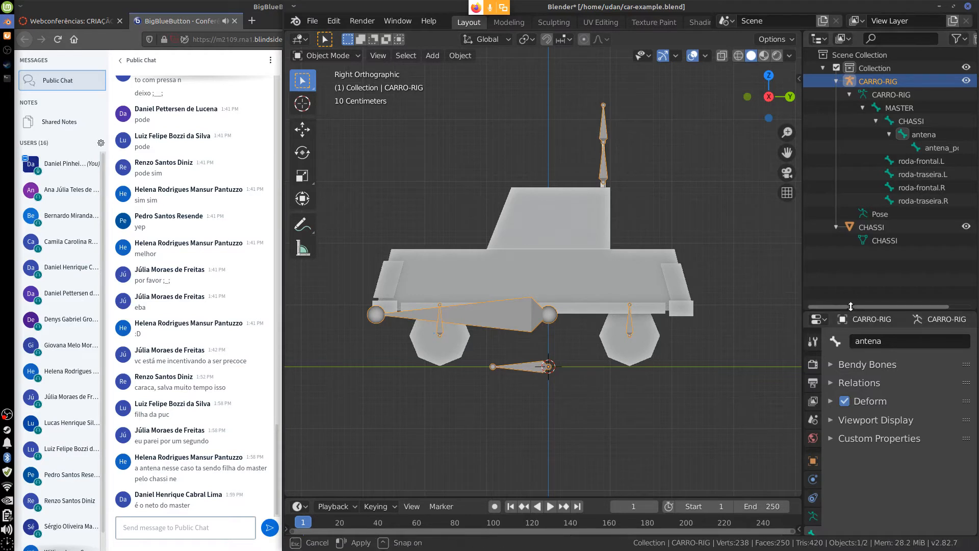
pyautogui.moveTo(849, 308); pyautogui.dragTo(852, 279)
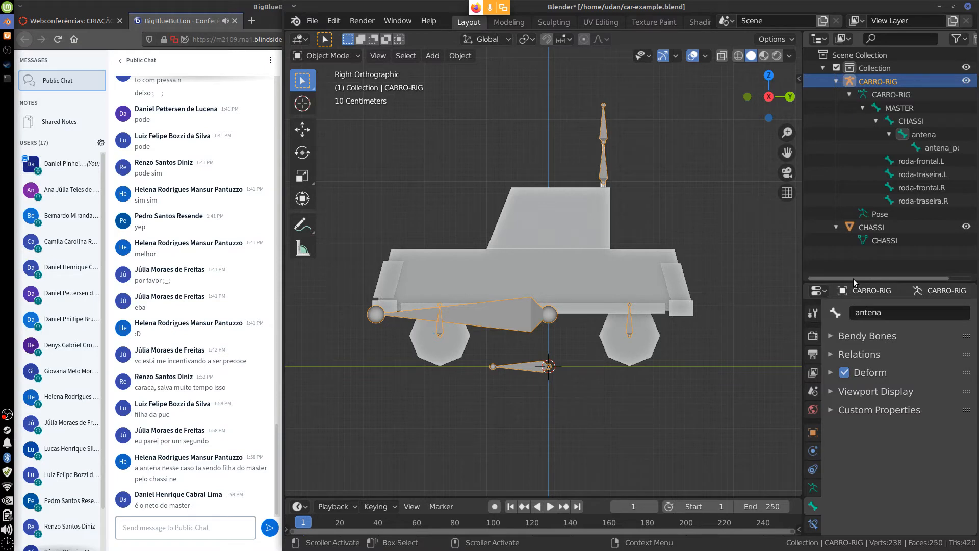
pyautogui.keyDown('shift'); pyautogui.moveTo(698, 343); pyautogui.dragTo(647, 396, button='middle'); pyautogui.keyUp('shift')
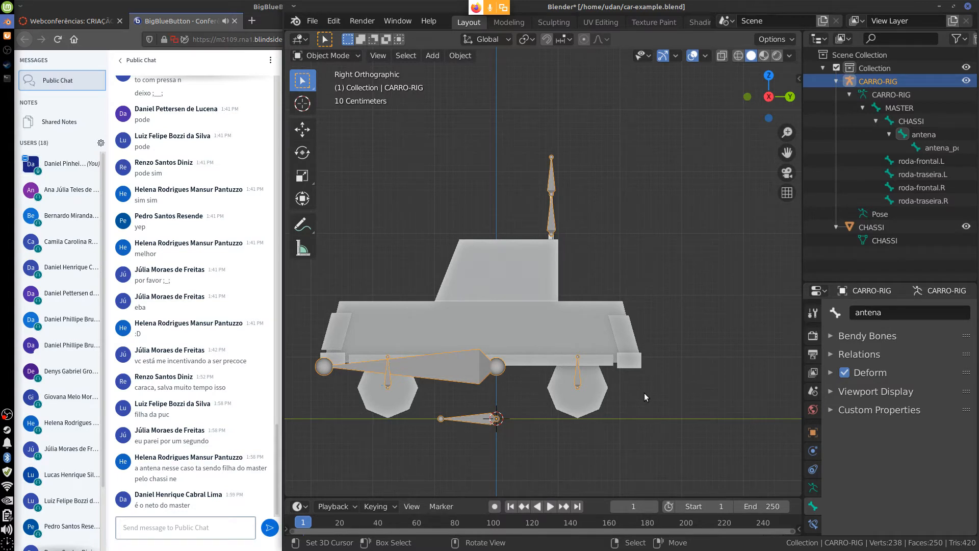
pyautogui.moveTo(868, 280); pyautogui.dragTo(868, 268)
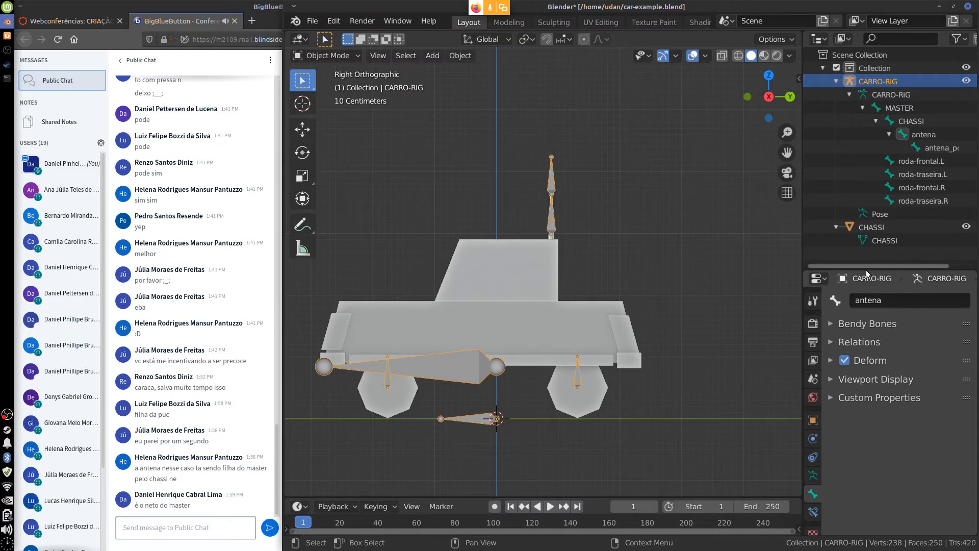
# Select the CHASSI mesh object and add CARRO-RIG to the selection as the active object
pyautogui.click(857, 228)
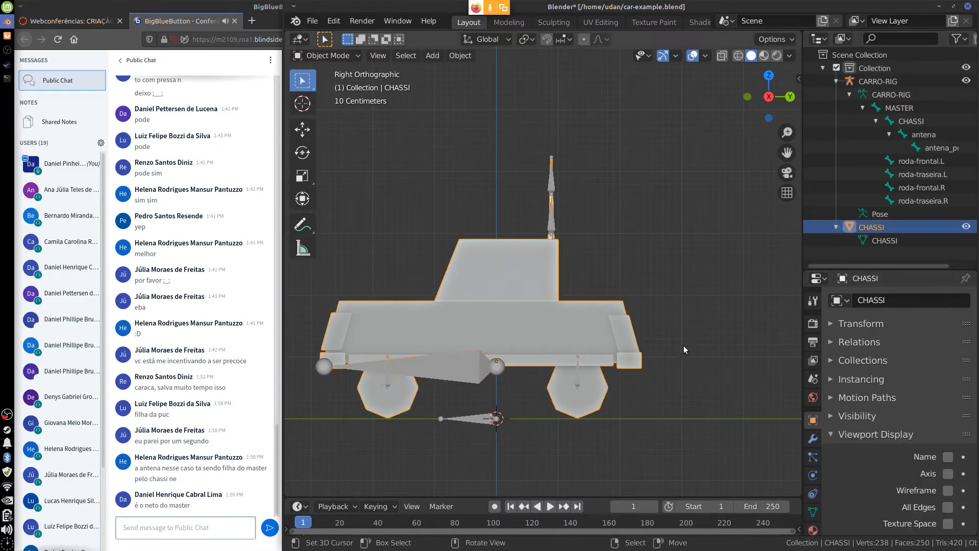
pyautogui.keyDown('shift'); pyautogui.click(849, 81); pyautogui.keyUp('shift')
pyautogui.click(848, 229)
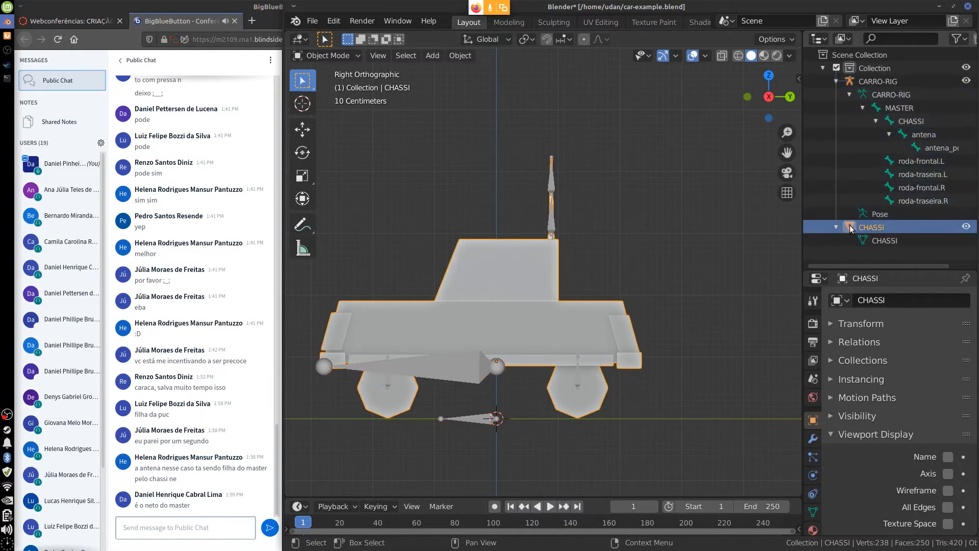
pyautogui.keyDown('ctrl'); pyautogui.click(853, 73); pyautogui.keyUp('ctrl')
pyautogui.keyDown('ctrl'); pyautogui.click(852, 79); pyautogui.keyUp('ctrl')
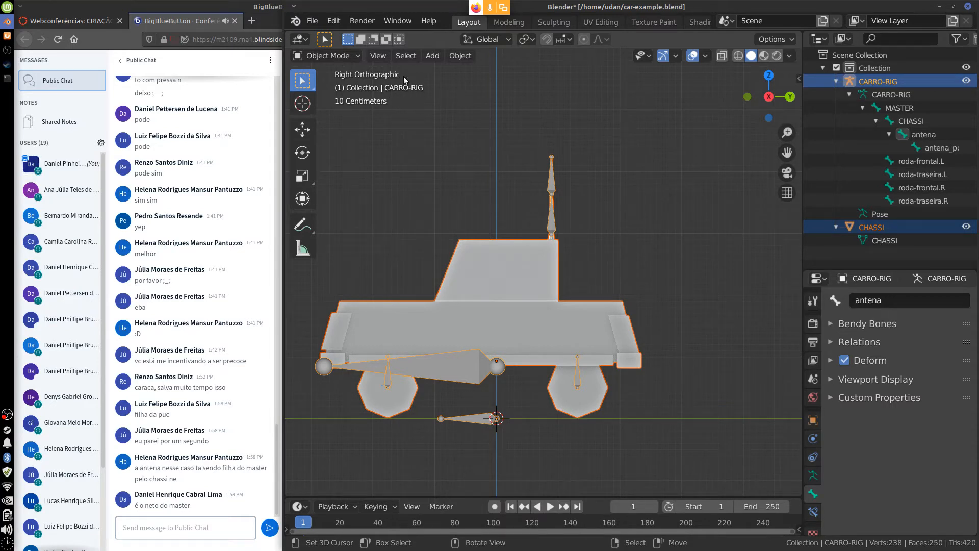
pyautogui.click(882, 226)
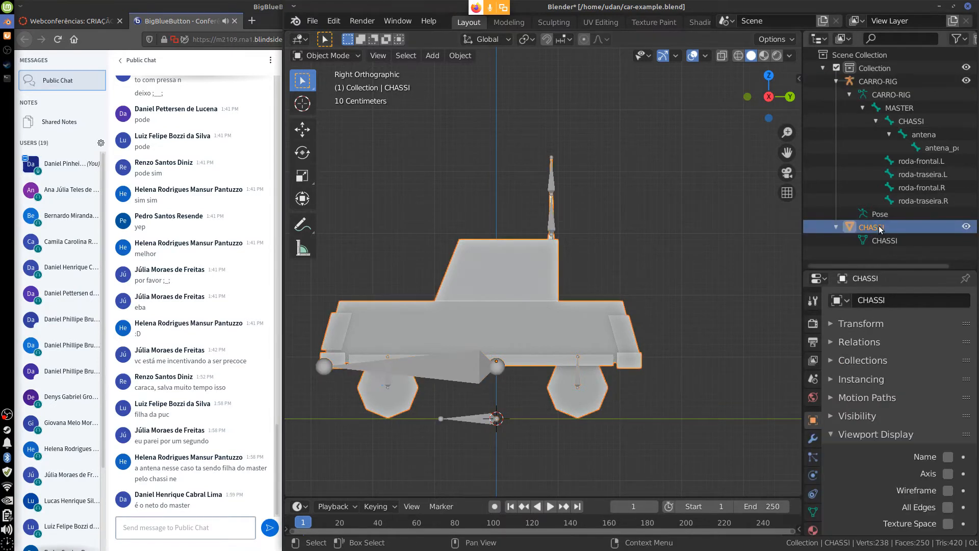
pyautogui.keyDown('ctrl'); pyautogui.click(876, 83); pyautogui.keyUp('ctrl')
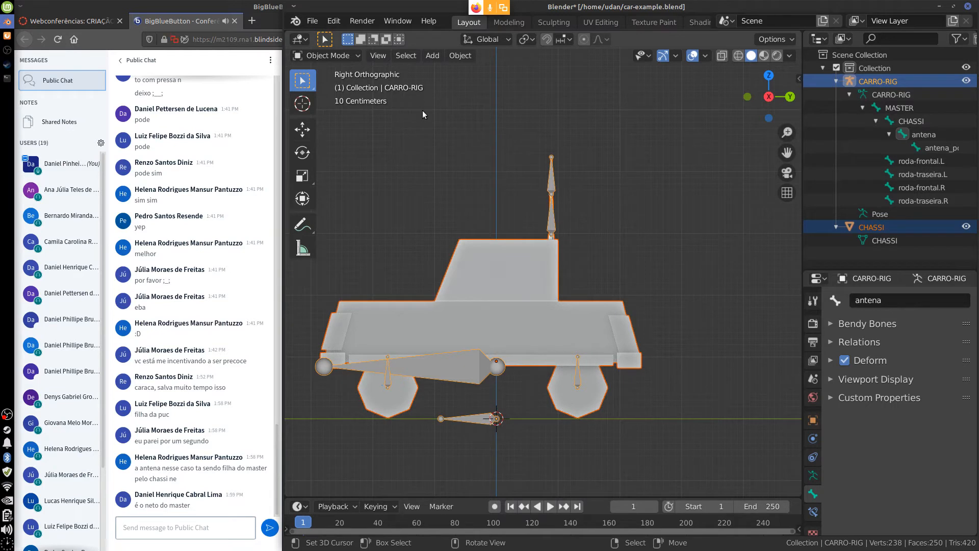
# Draw annotation arrows to the active object's name in the viewport and to the rear wheel bone, and erase them
pyautogui.press('d')
pyautogui.moveTo(441, 154)
pyautogui.mouseDown()
pyautogui.moveTo(419, 97)
pyautogui.moveTo(419, 115)
pyautogui.moveTo(439, 98)
pyautogui.mouseUp()
pyautogui.moveTo(609, 335); pyautogui.dragTo(581, 365)
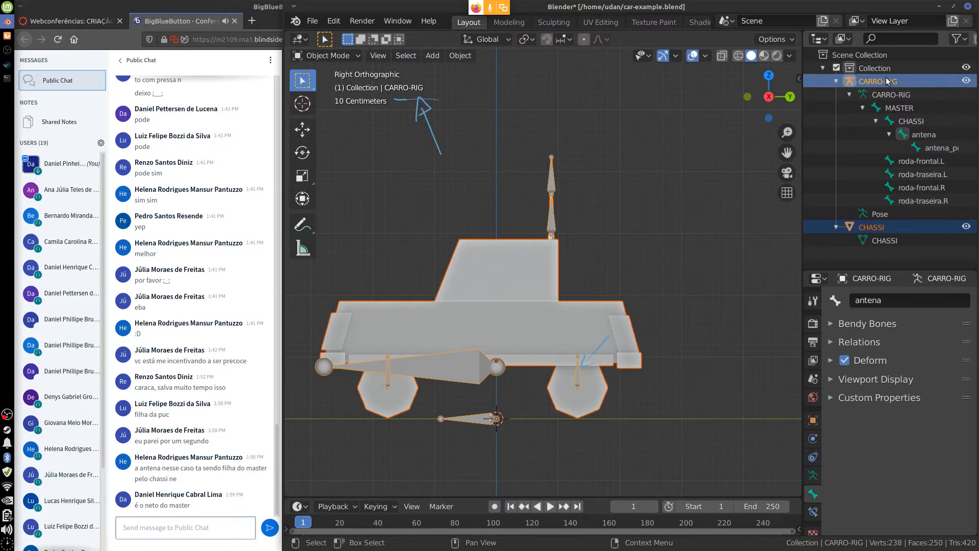
pyautogui.moveTo(616, 314)
pyautogui.mouseDown(button='right')
pyautogui.moveTo(588, 367)
pyautogui.moveTo(423, 99)
pyautogui.moveTo(405, 107)
pyautogui.mouseUp(button='right')
# Write the annotation "Active object" with an arrow down to a word beneath it, and erase the notes
pyautogui.moveTo(624, 164); pyautogui.dragTo(644, 165)
pyautogui.moveTo(626, 153); pyautogui.dragTo(647, 163)
pyautogui.moveTo(663, 138)
pyautogui.mouseDown()
pyautogui.moveTo(662, 165)
pyautogui.moveTo(670, 147)
pyautogui.mouseUp()
pyautogui.moveTo(677, 149)
pyautogui.mouseDown()
pyautogui.moveTo(677, 165)
pyautogui.moveTo(693, 148)
pyautogui.mouseUp()
pyautogui.moveTo(694, 156)
pyautogui.mouseDown()
pyautogui.moveTo(701, 149)
pyautogui.moveTo(673, 181)
pyautogui.mouseUp()
pyautogui.moveTo(686, 179)
pyautogui.mouseDown()
pyautogui.moveTo(686, 196)
pyautogui.moveTo(703, 203)
pyautogui.mouseUp()
pyautogui.click(706, 179)
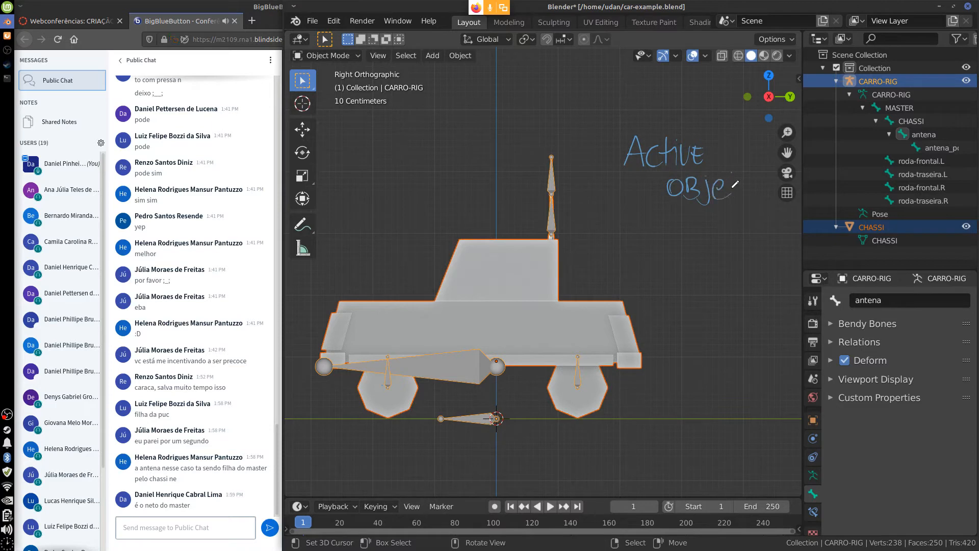
pyautogui.moveTo(712, 217); pyautogui.dragTo(717, 262)
pyautogui.moveTo(725, 235); pyautogui.dragTo(734, 299)
pyautogui.moveTo(724, 292); pyautogui.dragTo(734, 290)
pyautogui.moveTo(741, 282); pyautogui.dragTo(743, 296)
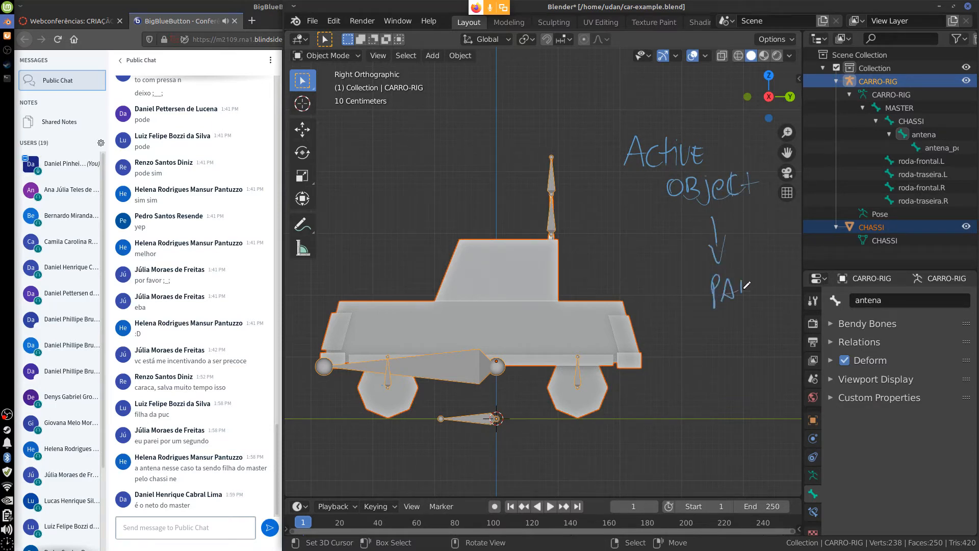
pyautogui.click(742, 271)
pyautogui.moveTo(635, 155)
pyautogui.keyDown('ctrl'); pyautogui.mouseDown()
pyautogui.moveTo(643, 162)
pyautogui.moveTo(671, 117)
pyautogui.moveTo(712, 260)
pyautogui.moveTo(738, 287)
pyautogui.moveTo(731, 192)
pyautogui.moveTo(628, 147)
pyautogui.moveTo(650, 200)
pyautogui.mouseUp(); pyautogui.keyUp('ctrl')
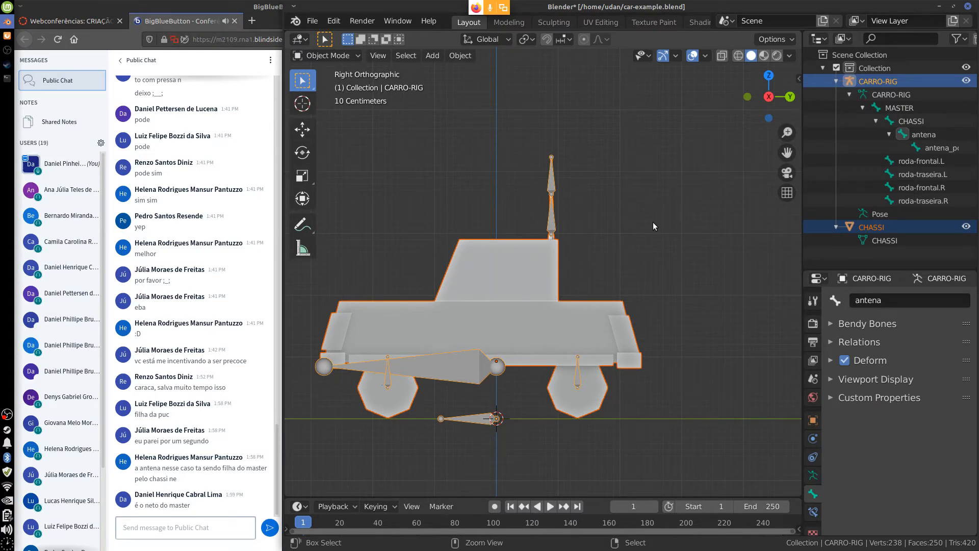
# Parent the CHASSI mesh to the CARRO-RIG armature with Armature Deform
pyautogui.click(461, 56)
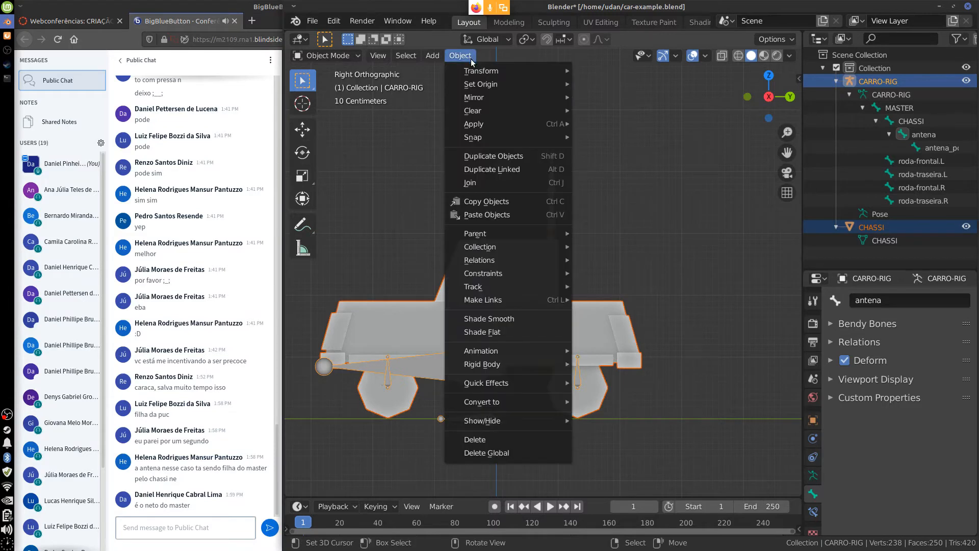
pyautogui.moveTo(536, 232)
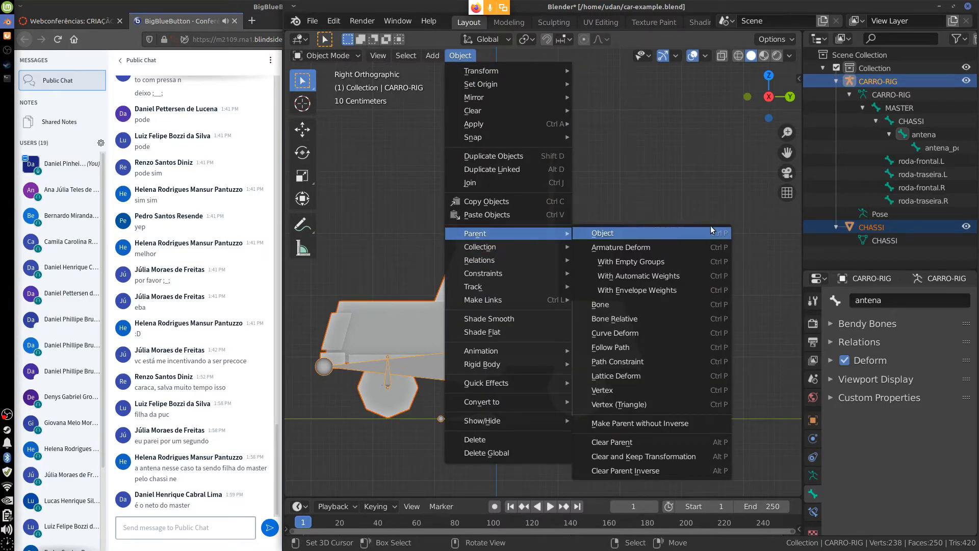
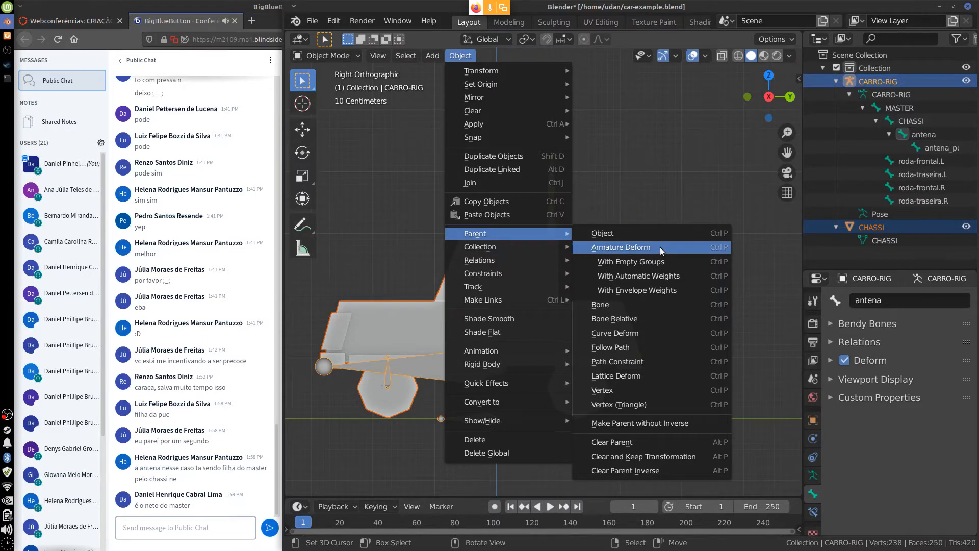
pyautogui.click(659, 247)
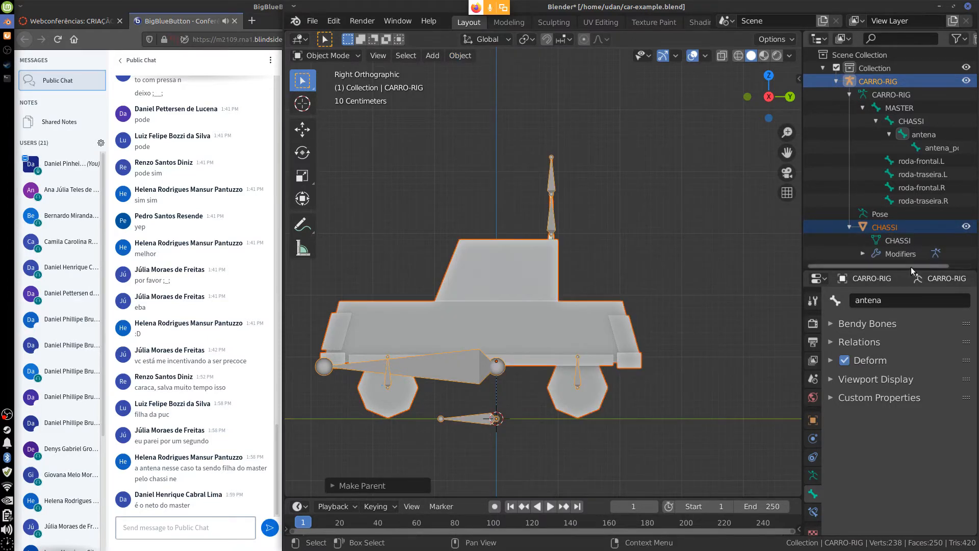
# Enlarge the outliner and expand the CHASSI mesh's modifiers to examine its Armature modifier and place under CARRO-RIG
pyautogui.moveTo(910, 268); pyautogui.dragTo(928, 406)
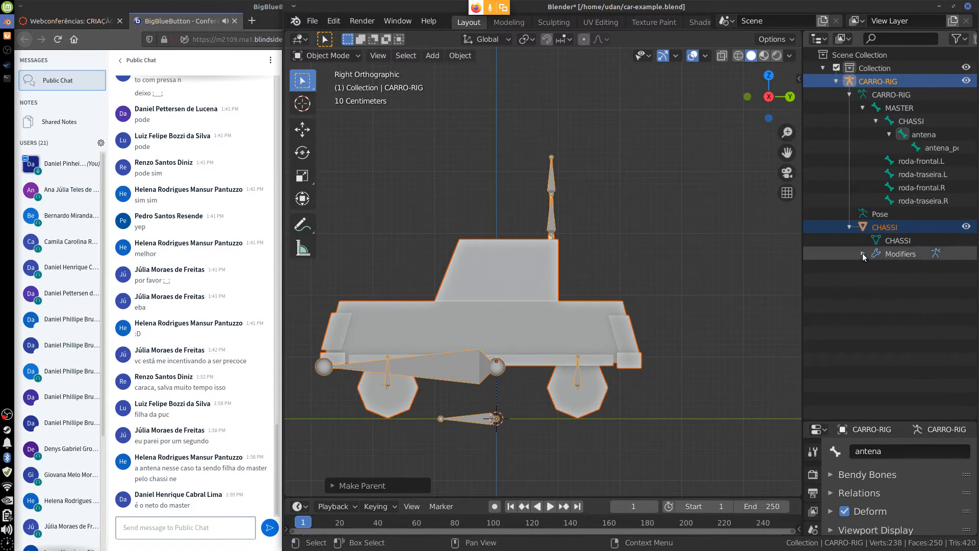
pyautogui.click(862, 253)
pyautogui.click(876, 266)
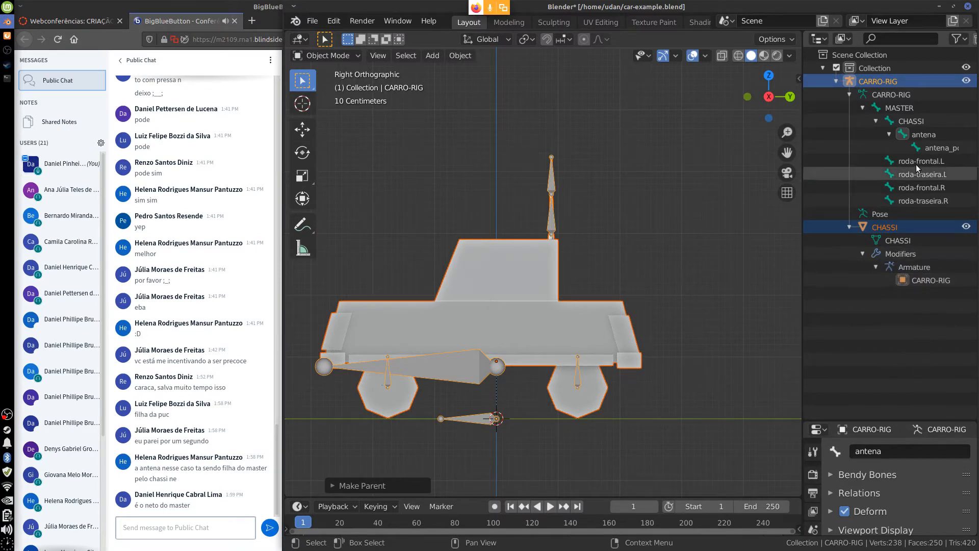
pyautogui.click(837, 82)
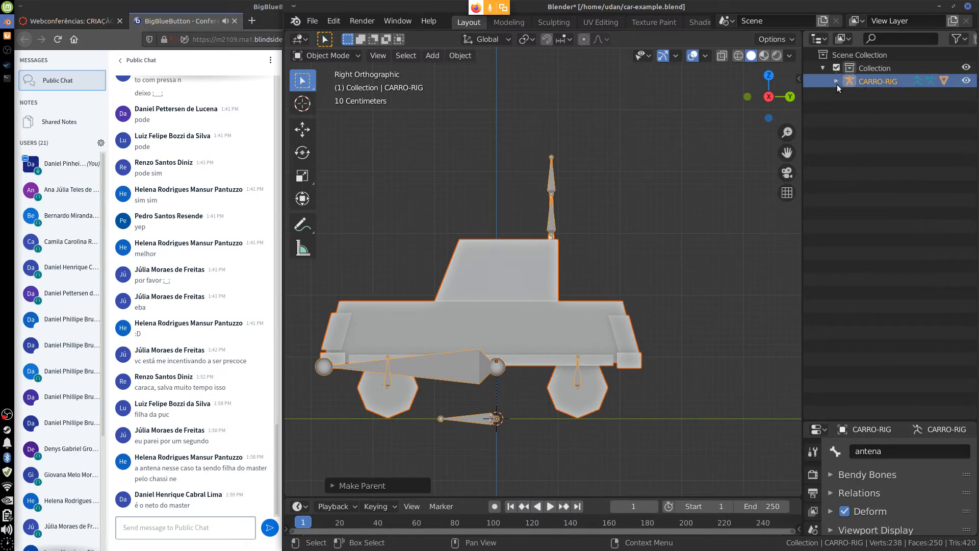
pyautogui.click(836, 81)
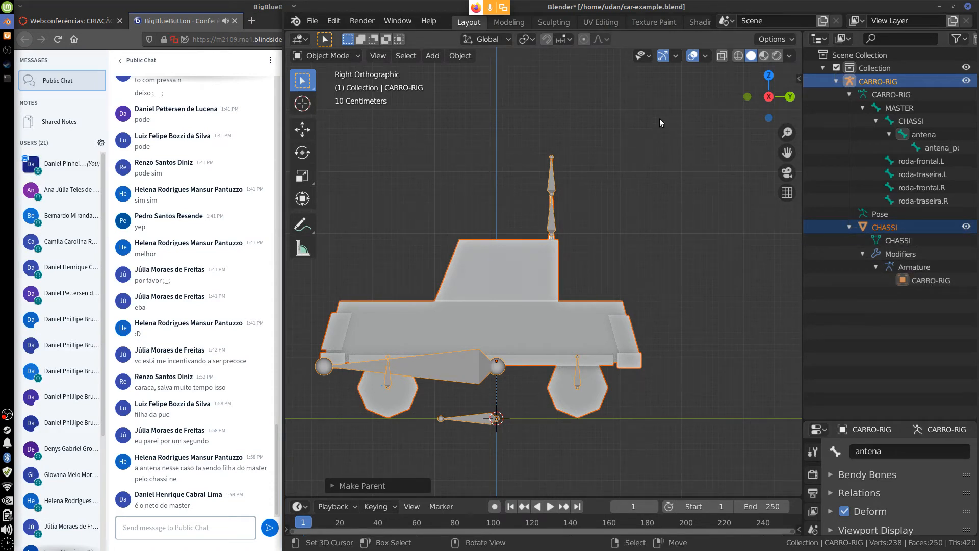
# Draw annotations of a triangle with circled vertices, a stick figure and a circled wrench linking the two beside the car
pyautogui.moveTo(626, 141)
pyautogui.mouseDown()
pyautogui.moveTo(601, 108)
pyautogui.moveTo(652, 108)
pyautogui.moveTo(641, 111)
pyautogui.mouseUp()
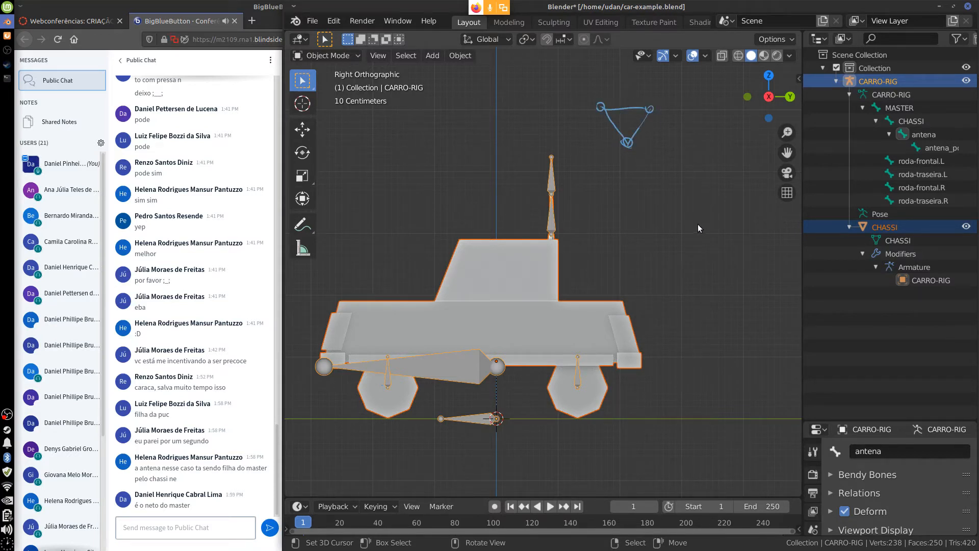
pyautogui.moveTo(713, 188)
pyautogui.mouseDown()
pyautogui.moveTo(709, 200)
pyautogui.moveTo(713, 189)
pyautogui.moveTo(738, 205)
pyautogui.moveTo(713, 209)
pyautogui.moveTo(693, 242)
pyautogui.moveTo(711, 224)
pyautogui.mouseUp()
pyautogui.moveTo(710, 224); pyautogui.dragTo(729, 246)
pyautogui.moveTo(729, 246); pyautogui.dragTo(722, 215)
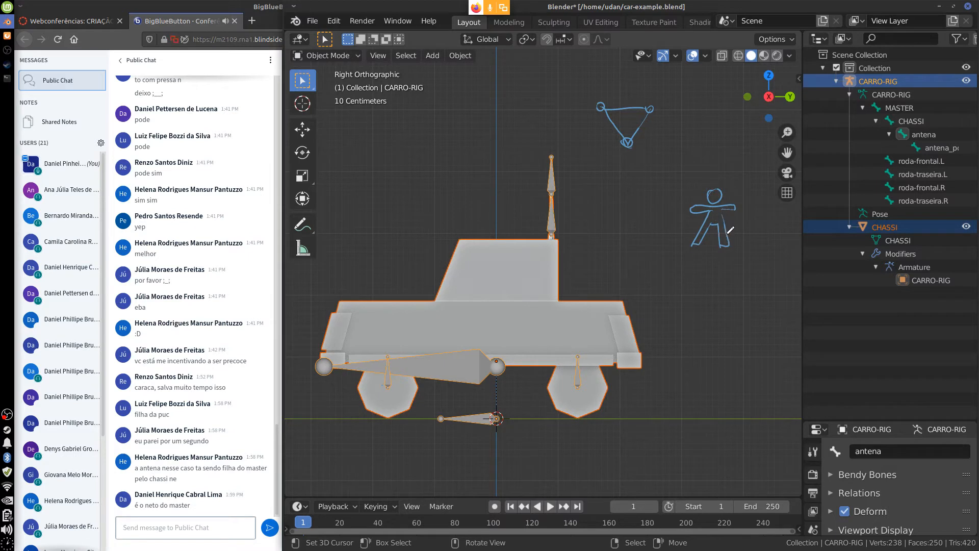
pyautogui.moveTo(682, 137)
pyautogui.mouseDown()
pyautogui.moveTo(670, 151)
pyautogui.moveTo(689, 149)
pyautogui.moveTo(644, 181)
pyautogui.moveTo(694, 168)
pyautogui.moveTo(691, 137)
pyautogui.moveTo(653, 206)
pyautogui.moveTo(689, 116)
pyautogui.mouseUp()
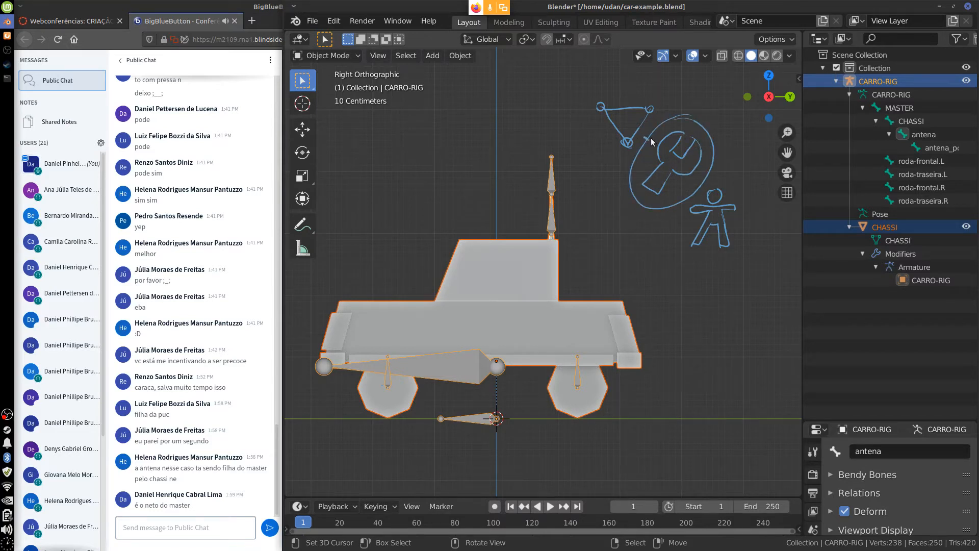
pyautogui.moveTo(694, 190); pyautogui.dragTo(698, 195)
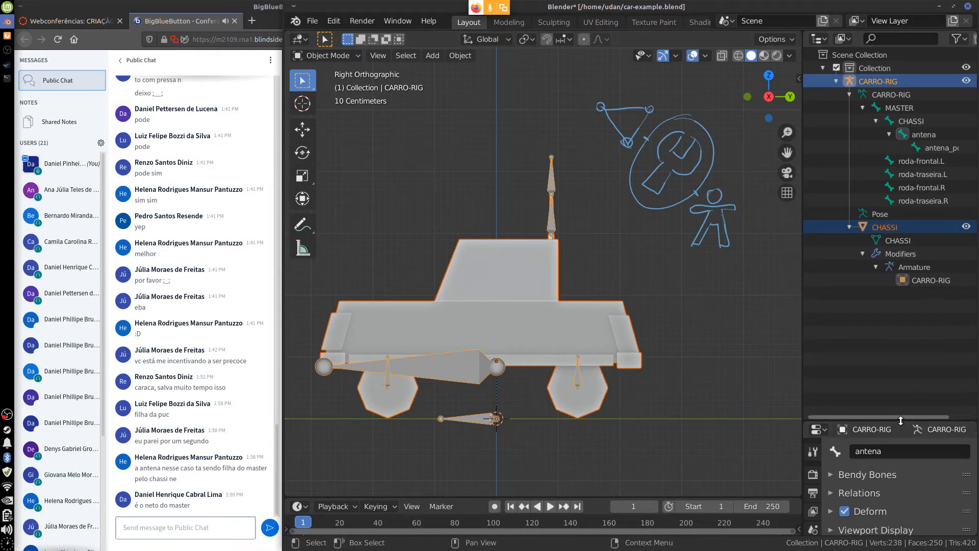
# Enlarge the Properties editor vertically and display the modifier settings of the CHASSI mesh
pyautogui.moveTo(900, 421); pyautogui.dragTo(898, 137)
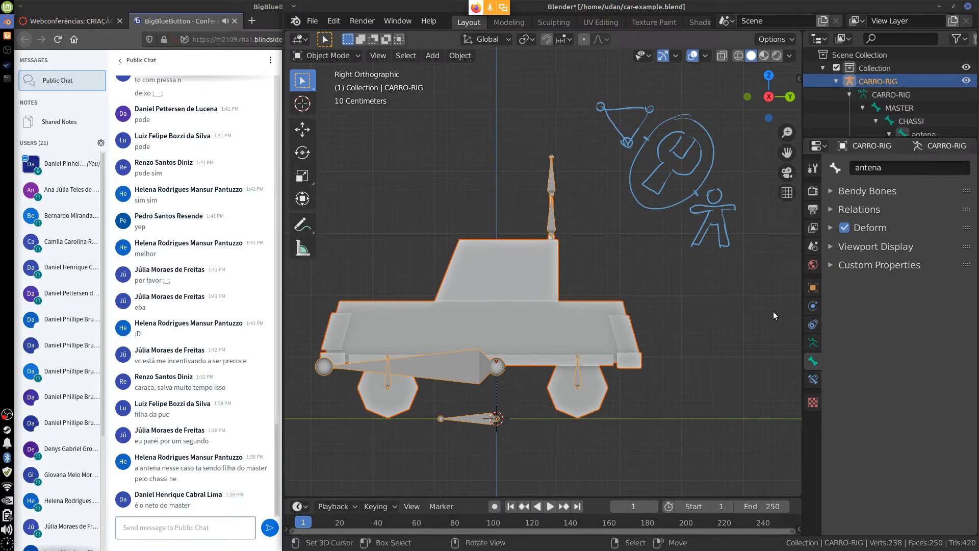
pyautogui.click(570, 303)
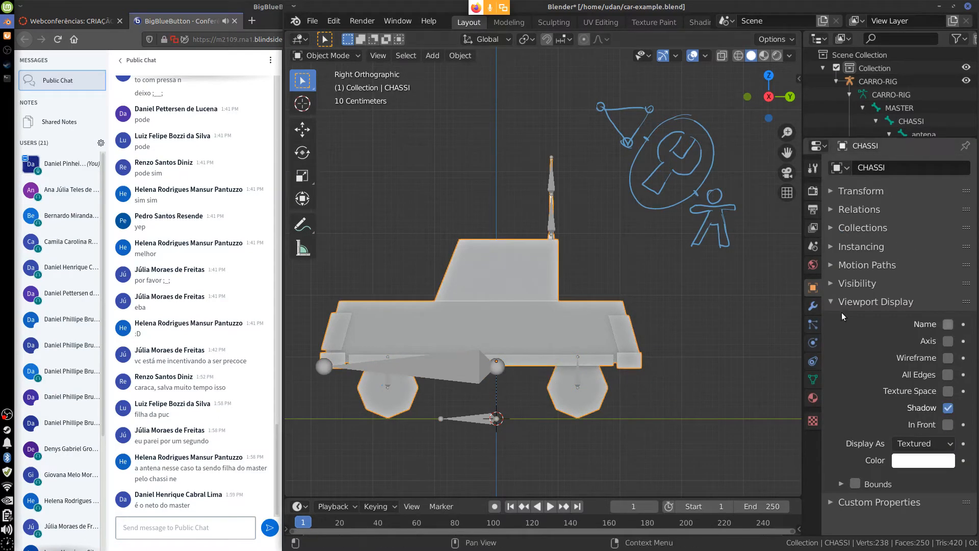
pyautogui.click(813, 308)
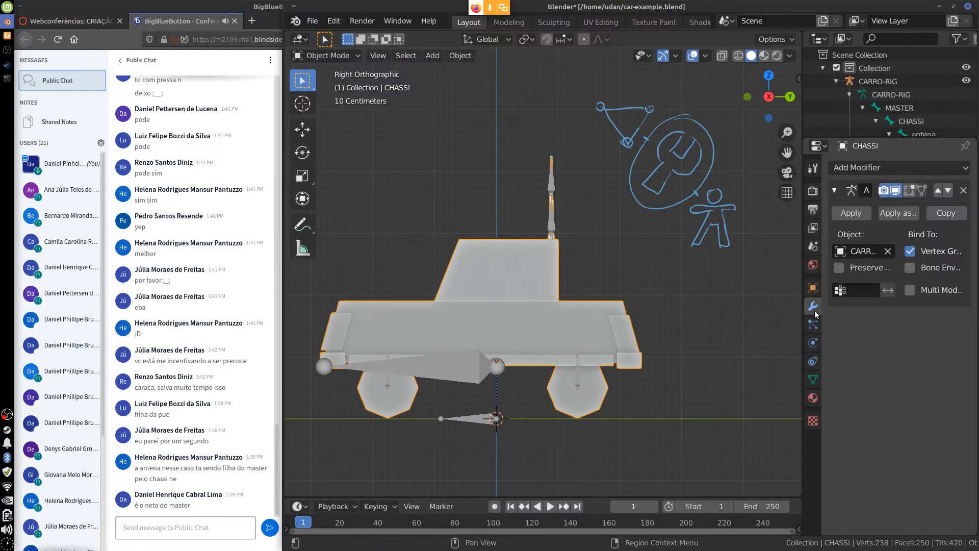
# Examine the available Deform modifiers for CHASSI, and widen the Properties editor to show its Armature modifier settings in full
pyautogui.click(907, 169)
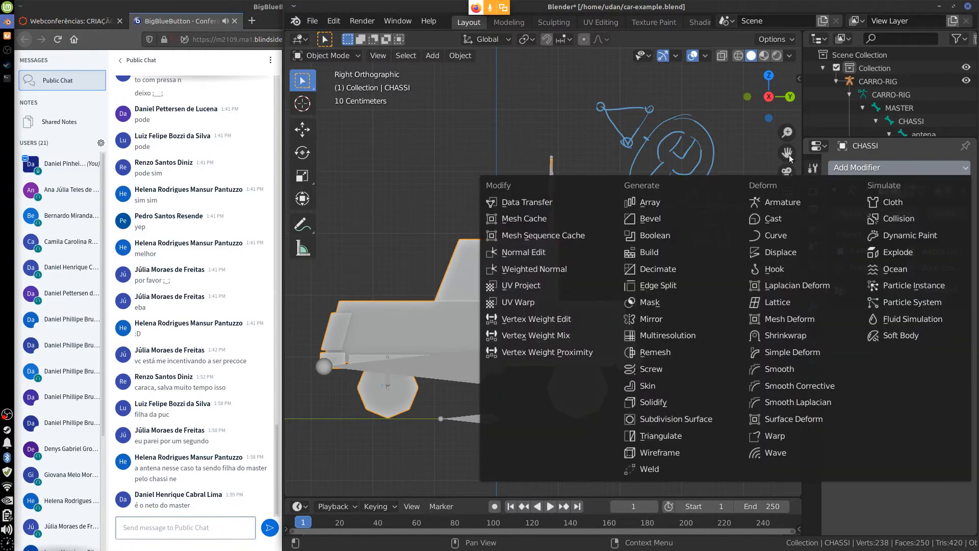
pyautogui.click(783, 202)
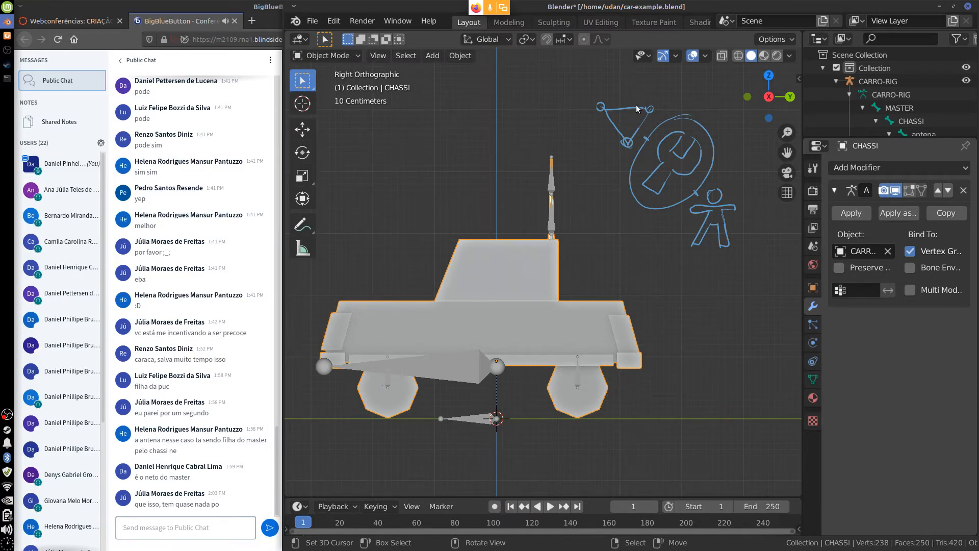
pyautogui.click(886, 165)
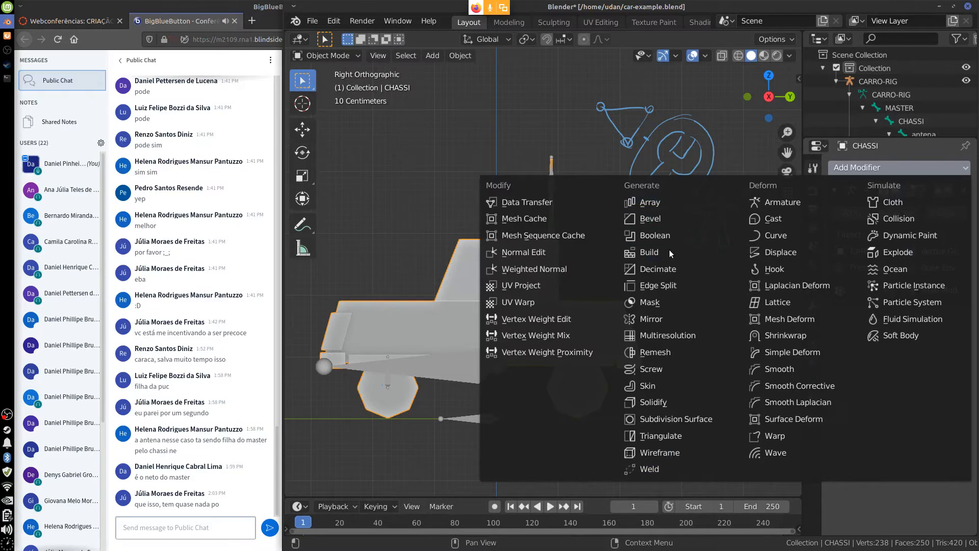
pyautogui.click(800, 203)
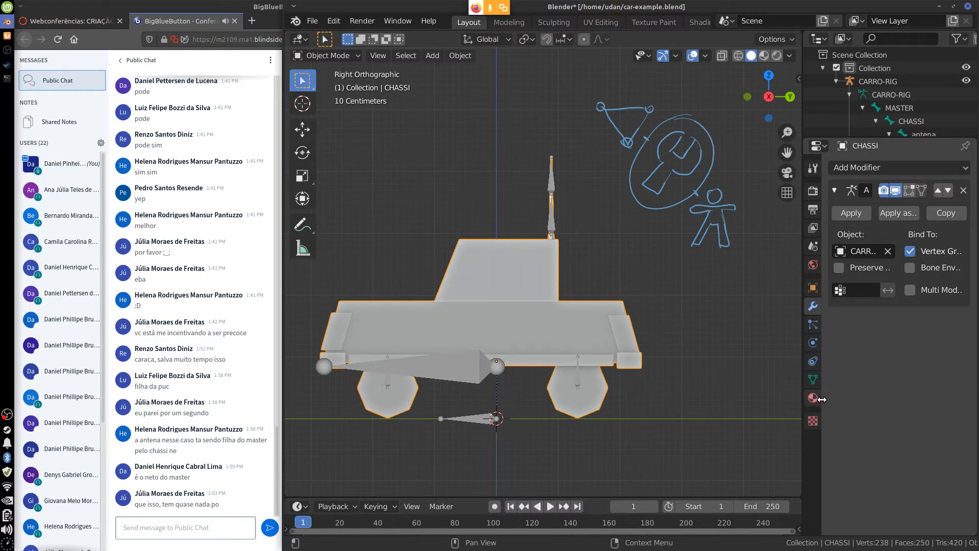
pyautogui.moveTo(821, 399); pyautogui.dragTo(734, 435)
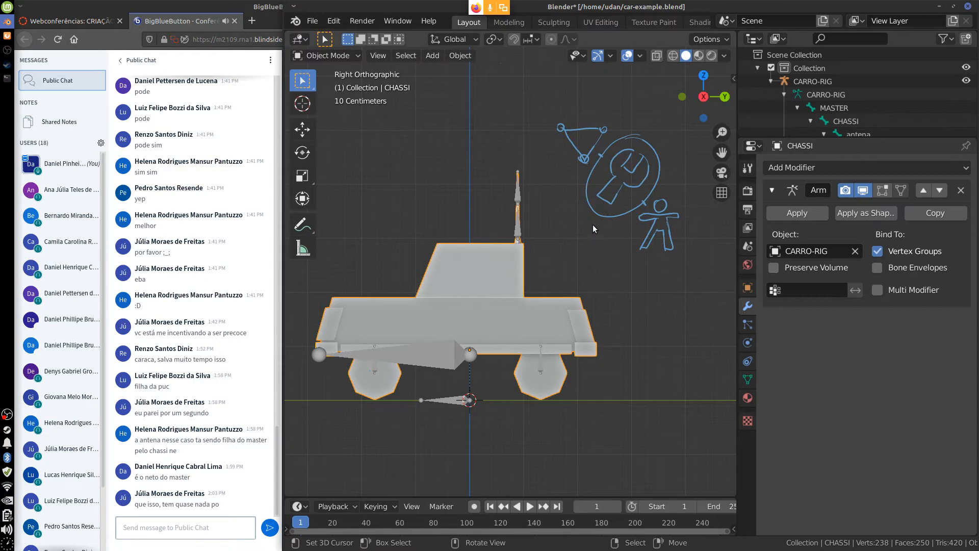
# Annotate an arrow from the circled wrench down to the handwritten words "VERTEX GROUP"
pyautogui.moveTo(591, 218)
pyautogui.mouseDown()
pyautogui.moveTo(571, 248)
pyautogui.moveTo(586, 240)
pyautogui.mouseUp()
pyautogui.moveTo(538, 267)
pyautogui.mouseDown()
pyautogui.moveTo(550, 270)
pyautogui.moveTo(557, 287)
pyautogui.moveTo(574, 273)
pyautogui.moveTo(587, 289)
pyautogui.moveTo(594, 272)
pyautogui.moveTo(594, 290)
pyautogui.moveTo(610, 290)
pyautogui.mouseUp()
pyautogui.moveTo(545, 302); pyautogui.dragTo(543, 310)
pyautogui.moveTo(556, 303)
pyautogui.mouseDown()
pyautogui.moveTo(554, 319)
pyautogui.moveTo(595, 302)
pyautogui.moveTo(604, 326)
pyautogui.mouseUp()
pyautogui.moveTo(603, 301); pyautogui.dragTo(602, 313)
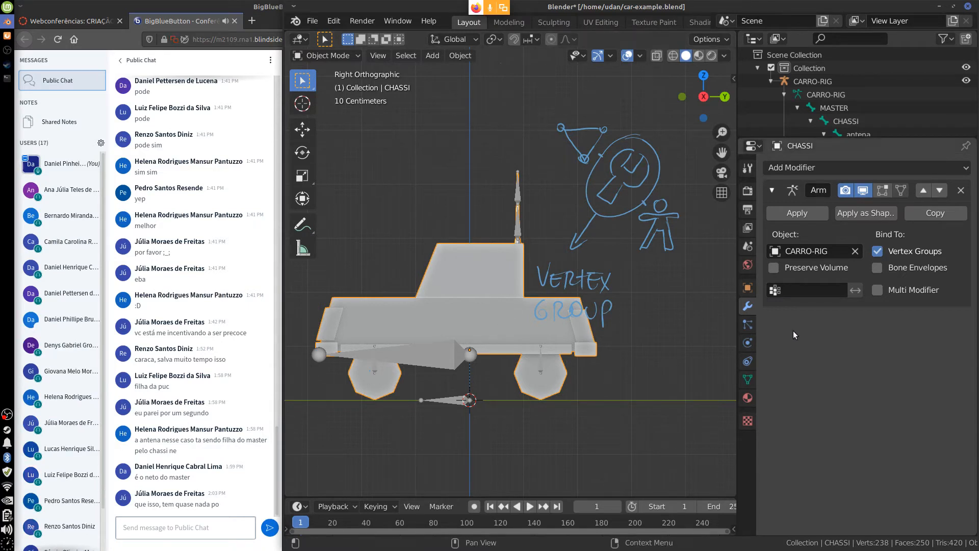
# Enlarge the CHASSI mesh's vertex group list and check it against the Armature modifier settings
pyautogui.click(748, 378)
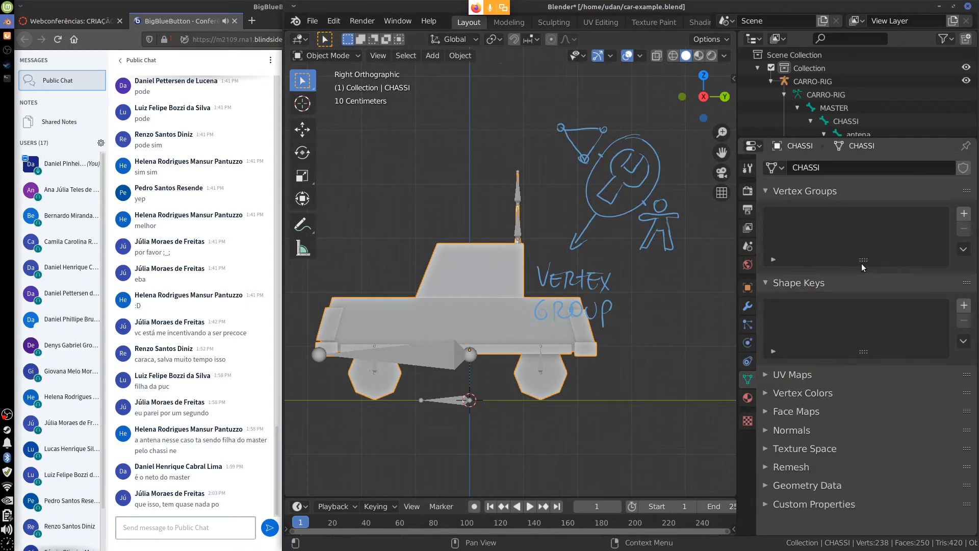
pyautogui.moveTo(863, 260); pyautogui.dragTo(863, 383)
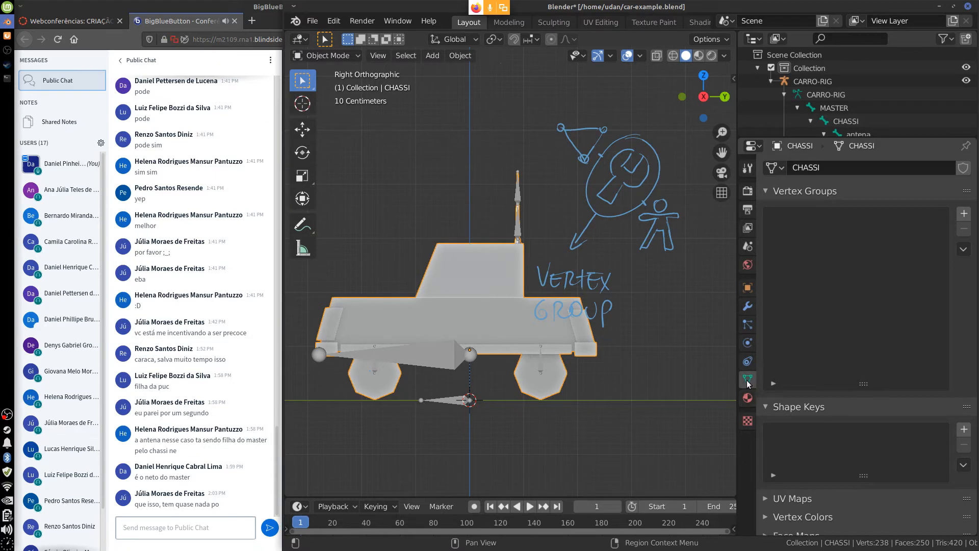
pyautogui.click(747, 306)
pyautogui.click(748, 379)
# Put CARRO-RIG in Pose Mode and rotate the antena bone to test whether the mesh follows
pyautogui.click(518, 223)
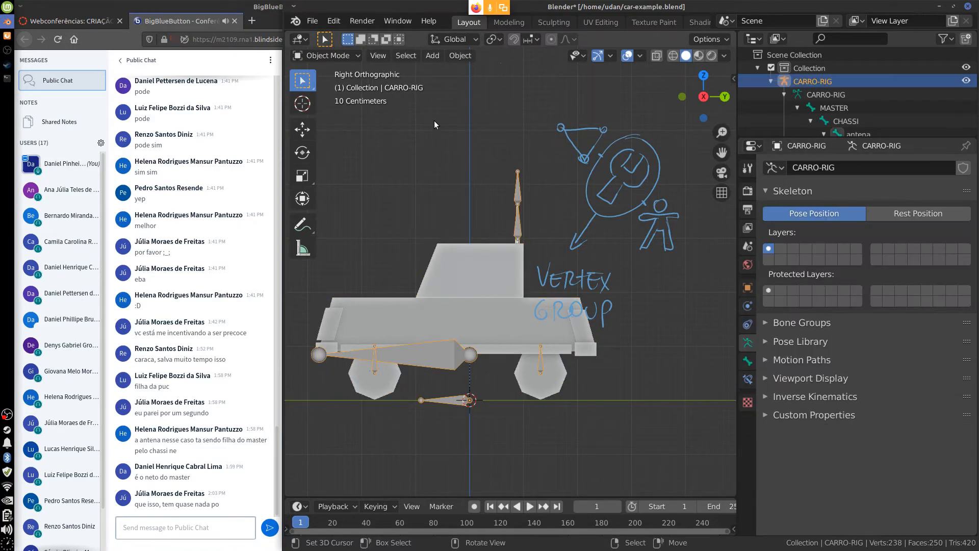
pyautogui.click(352, 55)
pyautogui.click(351, 98)
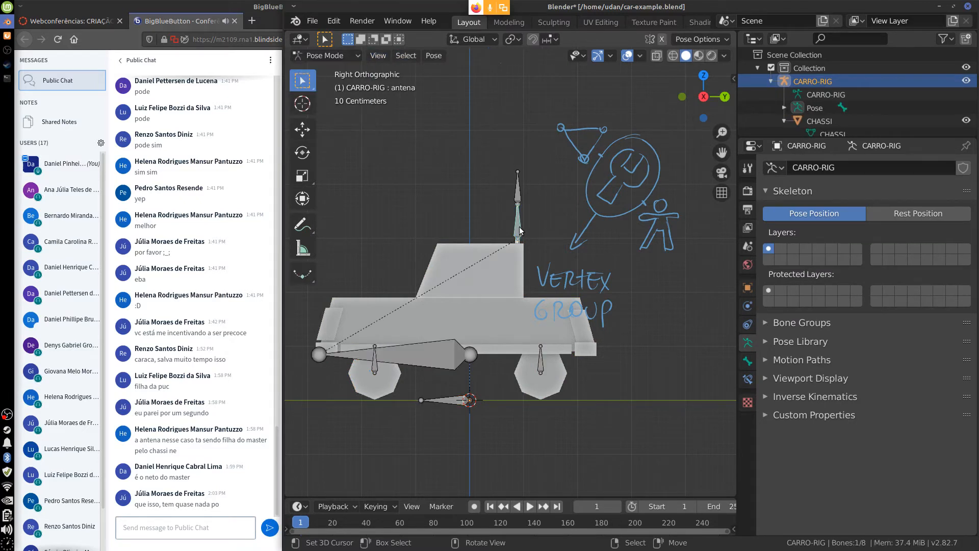
pyautogui.press('r')
pyautogui.click(420, 362)
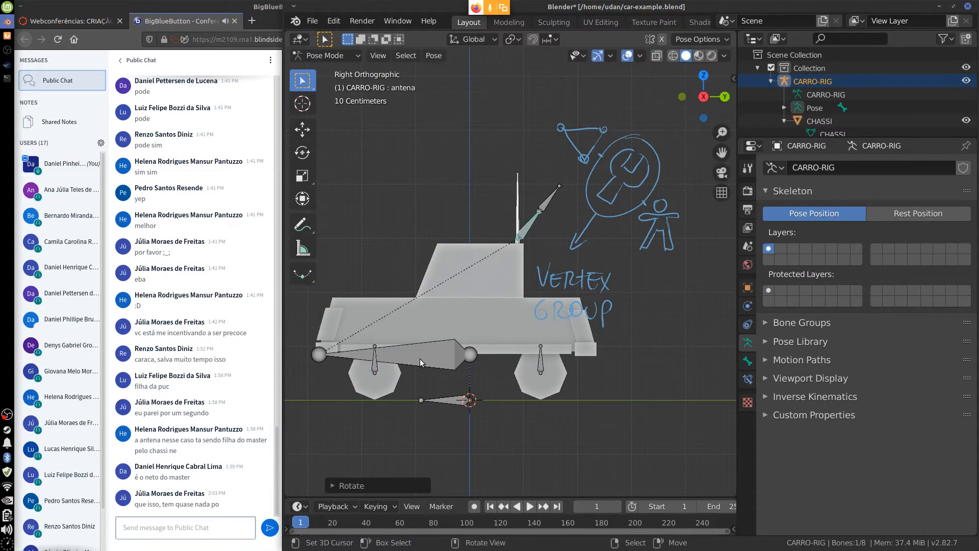
# Rotate the CHASSI bone as a test, and undo both the CHASSI and antena bone rotations
pyautogui.click(420, 360)
pyautogui.press('r')
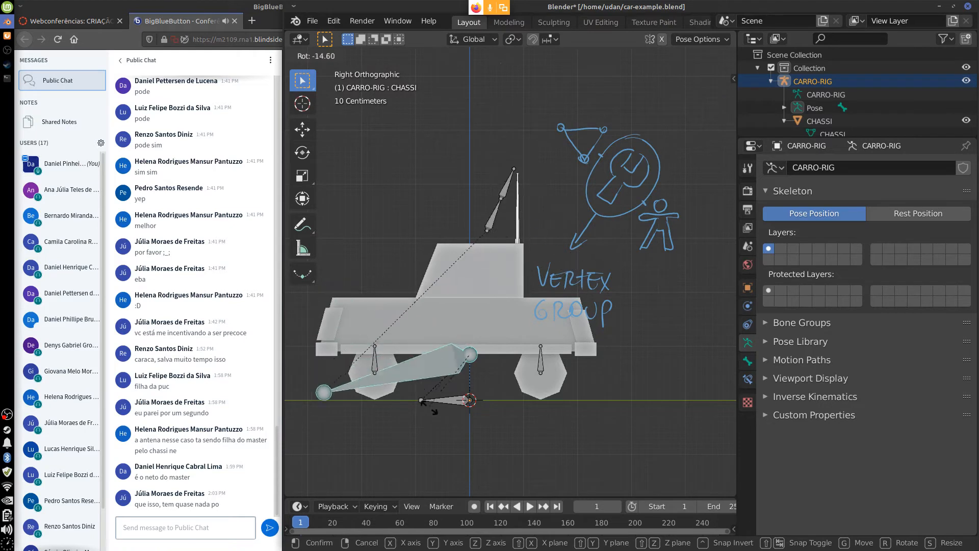
pyautogui.click(441, 376)
pyautogui.hotkey('ctrl', 'z')
pyautogui.hotkey('ctrl', 'z')
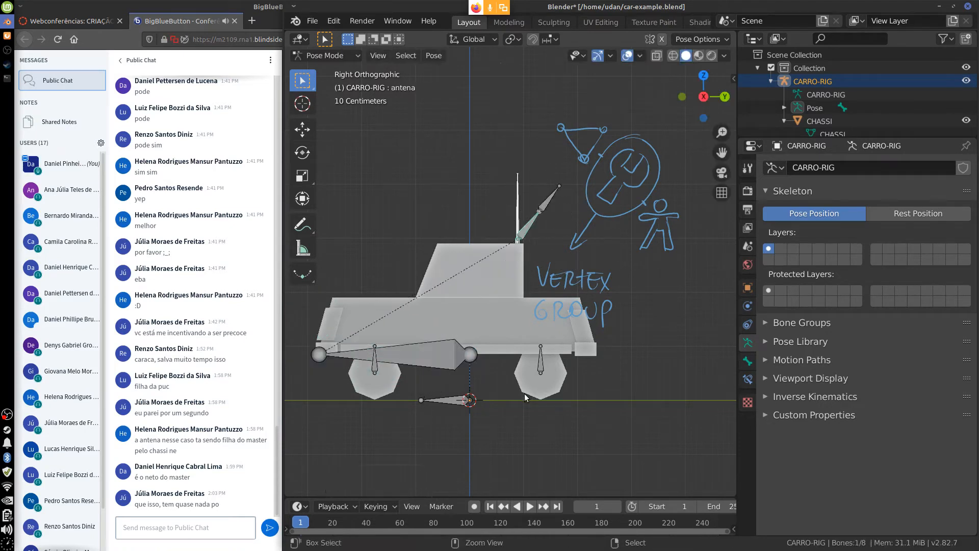
pyautogui.hotkey('ctrl', 'z')
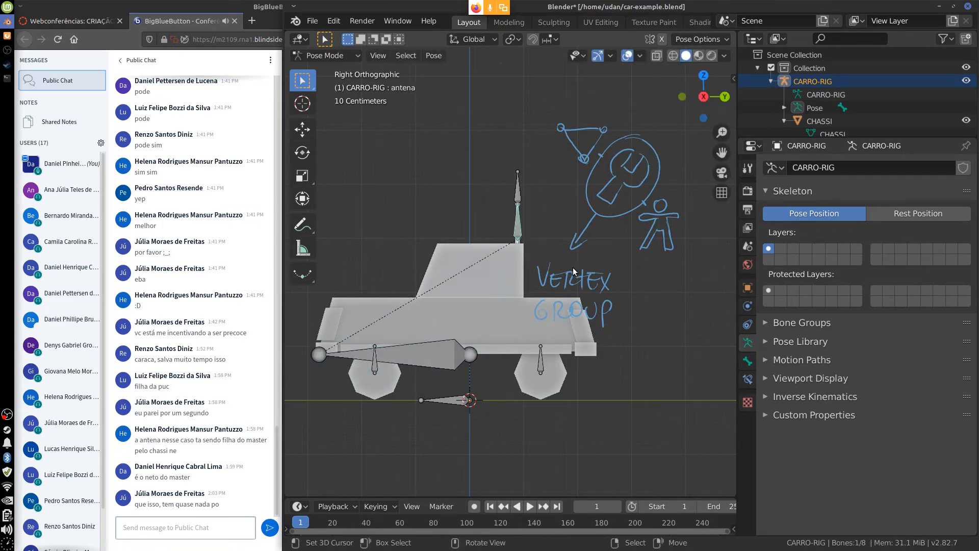
# Circle the "VERTEX GROUP" note, display the antena bone's properties, and deselect the bone
pyautogui.moveTo(559, 251)
pyautogui.mouseDown()
pyautogui.moveTo(502, 300)
pyautogui.moveTo(560, 251)
pyautogui.moveTo(518, 280)
pyautogui.mouseUp()
pyautogui.click(747, 361)
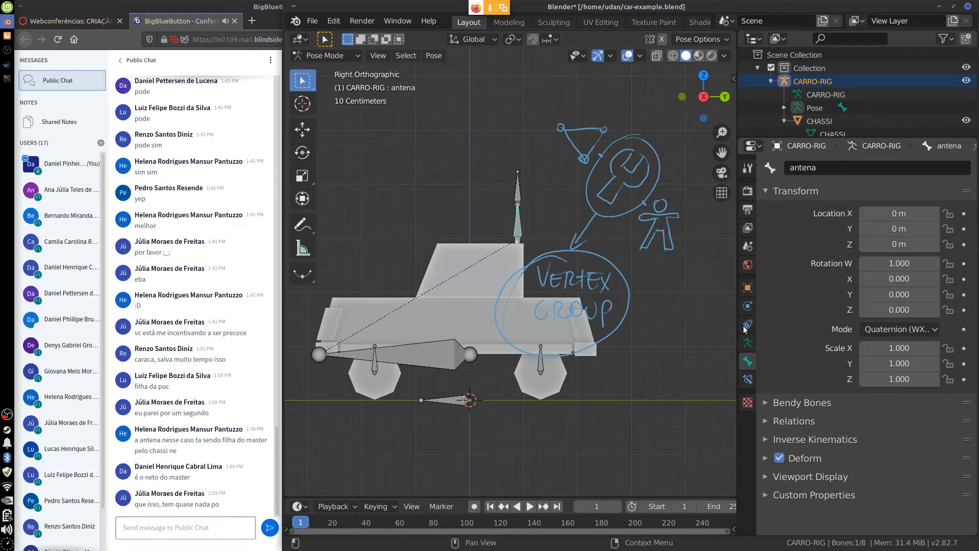
pyautogui.click(485, 341)
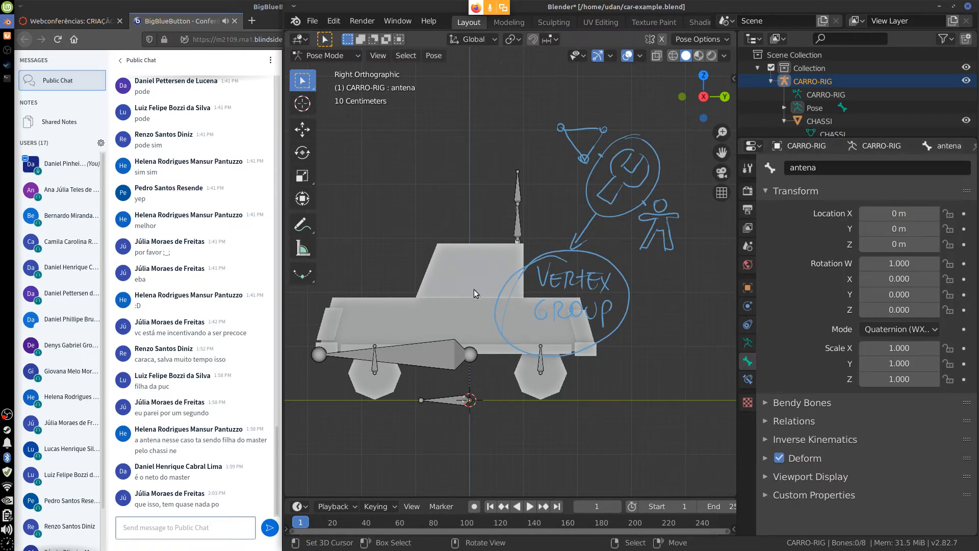
# Return to Object Mode, select the CHASSI mesh and display its vertex group list
pyautogui.click(325, 56)
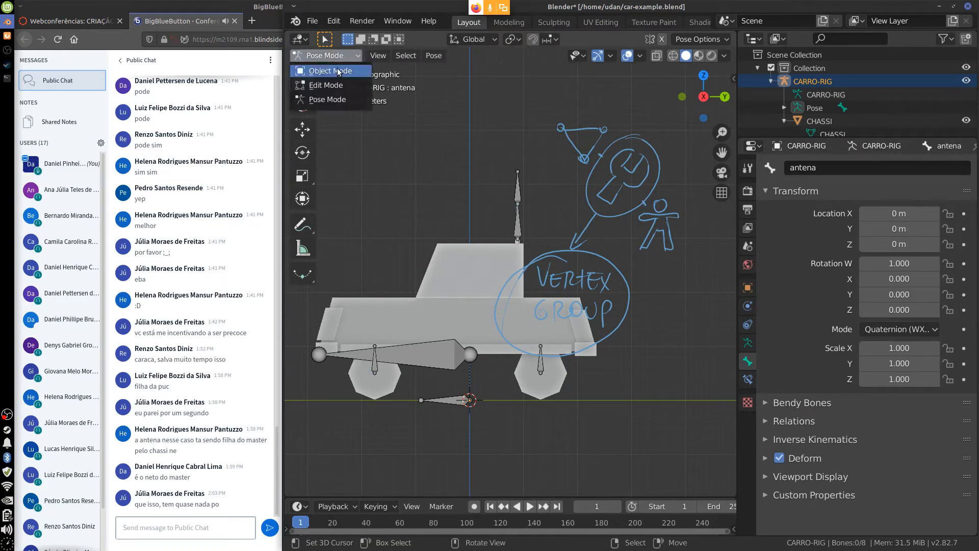
pyautogui.click(339, 71)
pyautogui.click(493, 300)
pyautogui.click(747, 379)
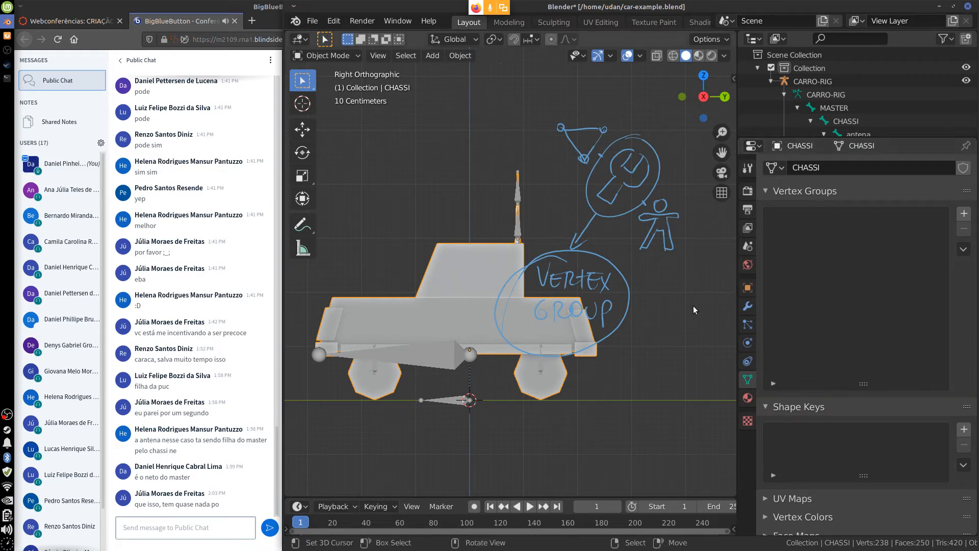
# Erase the existing annotations and handwrite "VERTEX" with "BONE" beneath it above the car
pyautogui.moveTo(634, 307)
pyautogui.mouseDown(button='right')
pyautogui.moveTo(620, 326)
pyautogui.moveTo(500, 337)
pyautogui.moveTo(532, 245)
pyautogui.moveTo(586, 258)
pyautogui.moveTo(543, 306)
pyautogui.moveTo(614, 277)
pyautogui.moveTo(665, 236)
pyautogui.moveTo(668, 244)
pyautogui.moveTo(612, 209)
pyautogui.moveTo(635, 135)
pyautogui.moveTo(590, 207)
pyautogui.moveTo(615, 162)
pyautogui.moveTo(586, 128)
pyautogui.moveTo(557, 147)
pyautogui.moveTo(563, 255)
pyautogui.moveTo(546, 264)
pyautogui.moveTo(549, 295)
pyautogui.moveTo(578, 286)
pyautogui.moveTo(609, 306)
pyautogui.moveTo(664, 233)
pyautogui.moveTo(586, 143)
pyautogui.moveTo(563, 212)
pyautogui.moveTo(557, 290)
pyautogui.moveTo(643, 292)
pyautogui.moveTo(668, 247)
pyautogui.moveTo(568, 317)
pyautogui.mouseUp(button='right')
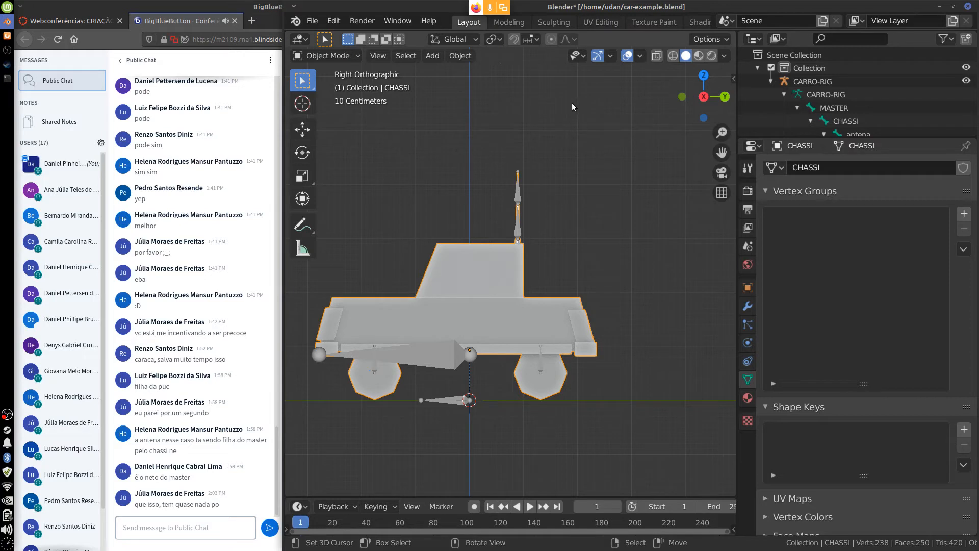
pyautogui.moveTo(557, 96)
pyautogui.mouseDown()
pyautogui.moveTo(567, 92)
pyautogui.moveTo(583, 114)
pyautogui.moveTo(586, 102)
pyautogui.moveTo(598, 119)
pyautogui.moveTo(615, 118)
pyautogui.mouseUp()
pyautogui.moveTo(544, 152); pyautogui.dragTo(545, 174)
pyautogui.moveTo(556, 169)
pyautogui.mouseDown()
pyautogui.moveTo(578, 153)
pyautogui.moveTo(595, 171)
pyautogui.mouseUp()
pyautogui.moveTo(585, 163); pyautogui.dragTo(594, 161)
pyautogui.moveTo(585, 155); pyautogui.dragTo(598, 154)
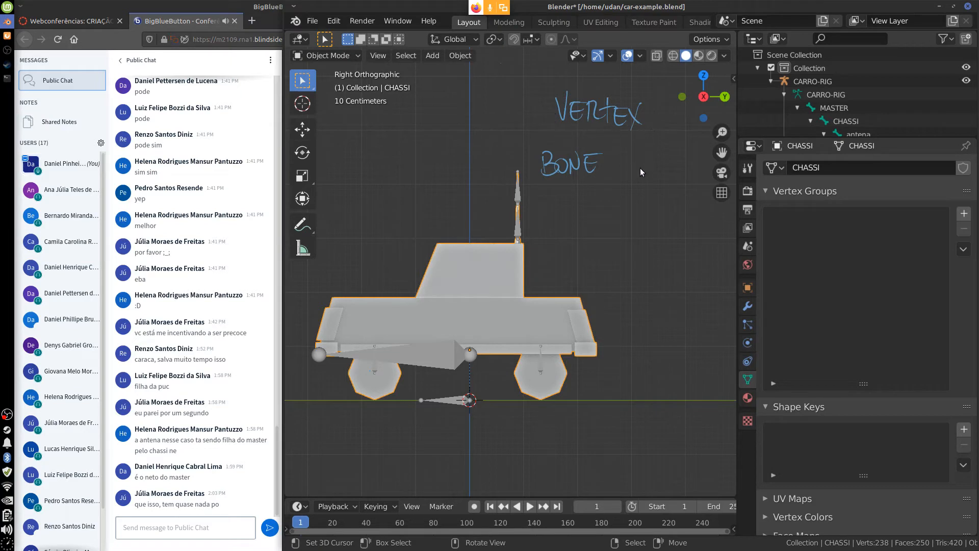
# Draw lines from "VERTEX" and "BONE" converging on the handwritten word "NOME"
pyautogui.moveTo(651, 124); pyautogui.dragTo(663, 132)
pyautogui.moveTo(642, 170)
pyautogui.mouseDown()
pyautogui.moveTo(685, 134)
pyautogui.moveTo(696, 151)
pyautogui.moveTo(715, 151)
pyautogui.moveTo(716, 138)
pyautogui.mouseUp()
pyautogui.moveTo(711, 145); pyautogui.dragTo(715, 144)
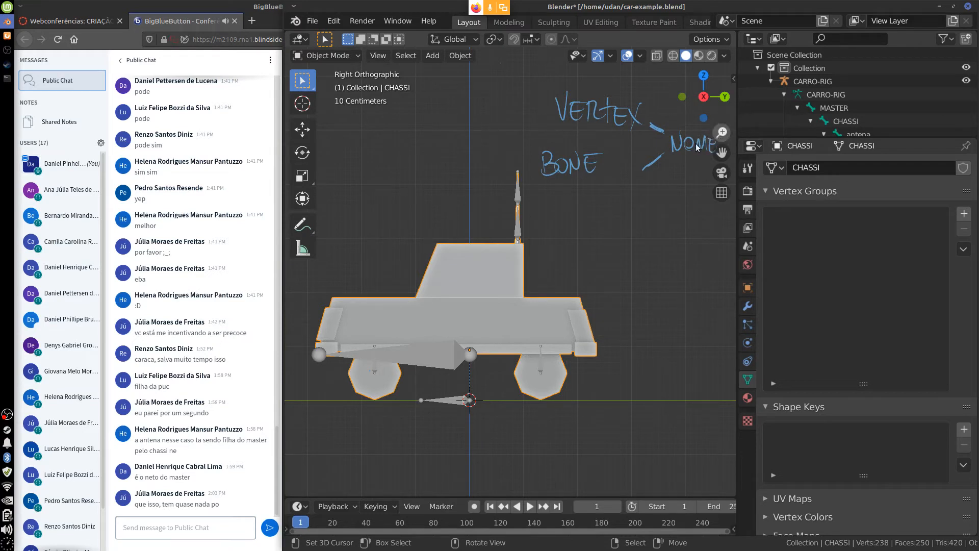
# Draw a circle annotation around the handwritten word NOME
pyautogui.keyDown('shift'); pyautogui.moveTo(661, 249); pyautogui.dragTo(614, 272, button='middle'); pyautogui.keyUp('shift')
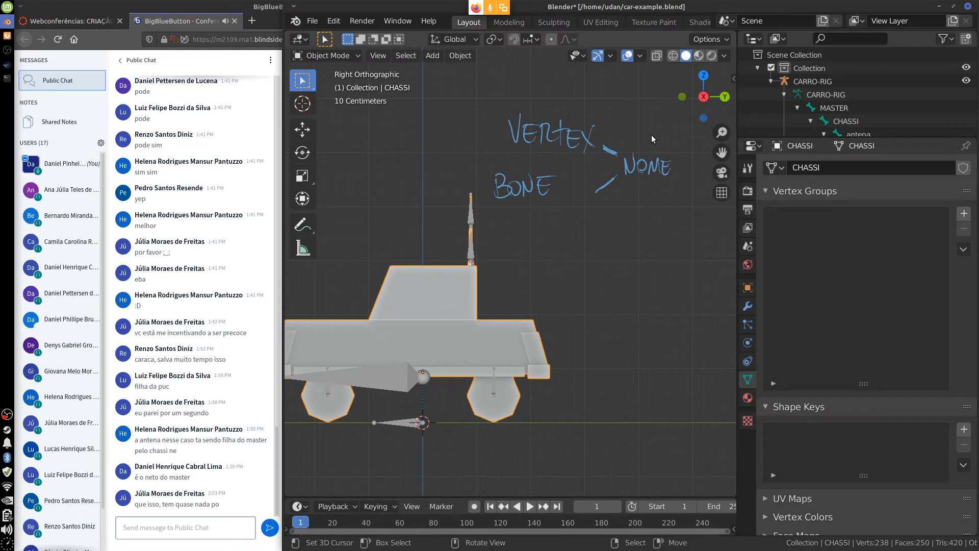
pyautogui.moveTo(651, 139)
pyautogui.mouseDown()
pyautogui.moveTo(619, 189)
pyautogui.moveTo(647, 130)
pyautogui.moveTo(614, 153)
pyautogui.mouseUp()
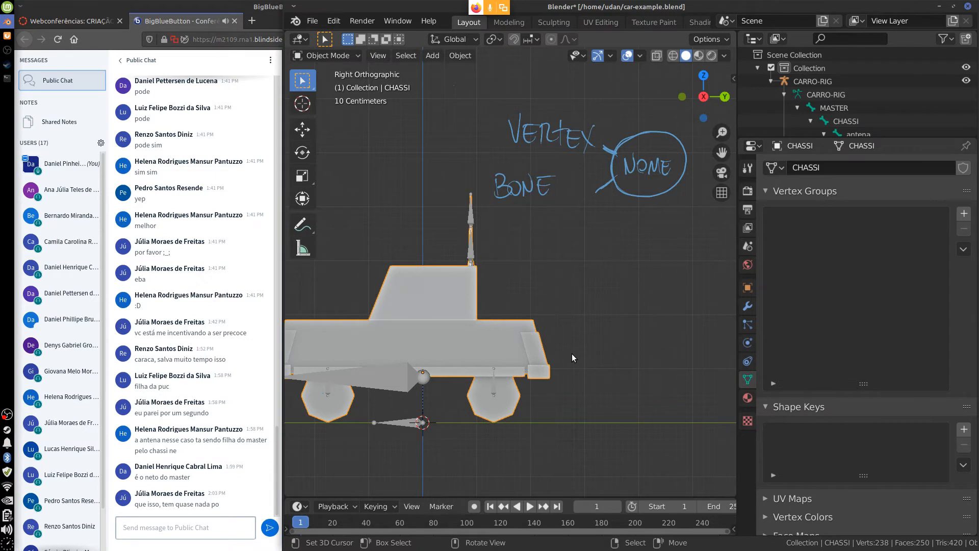
pyautogui.moveTo(575, 381)
pyautogui.keyDown('shift'); pyautogui.mouseDown(button='middle')
pyautogui.moveTo(665, 355)
pyautogui.moveTo(634, 365)
pyautogui.mouseUp(button='middle'); pyautogui.keyUp('shift')
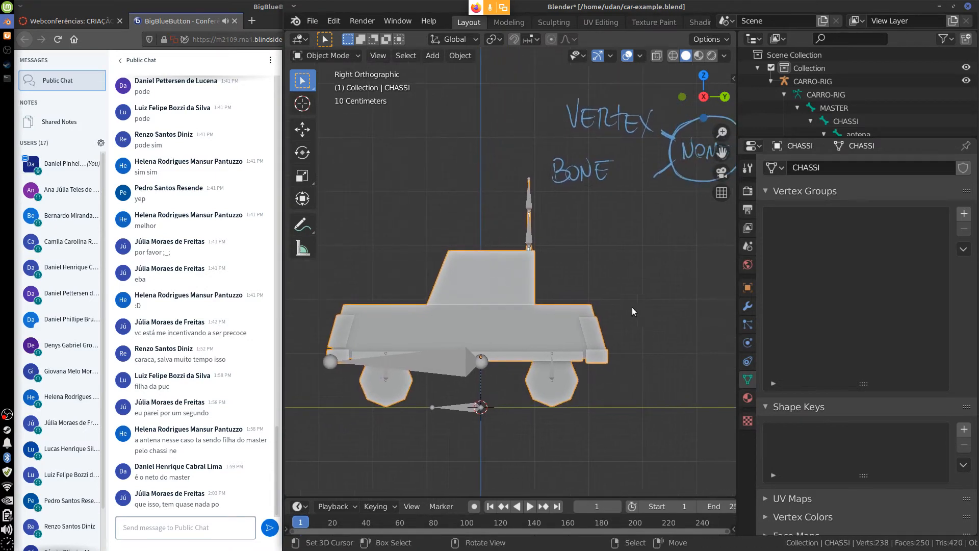
# Enter Edit Mode on the CHASSI mesh and select all the linked geometry of the car's main body
pyautogui.press('Tab')
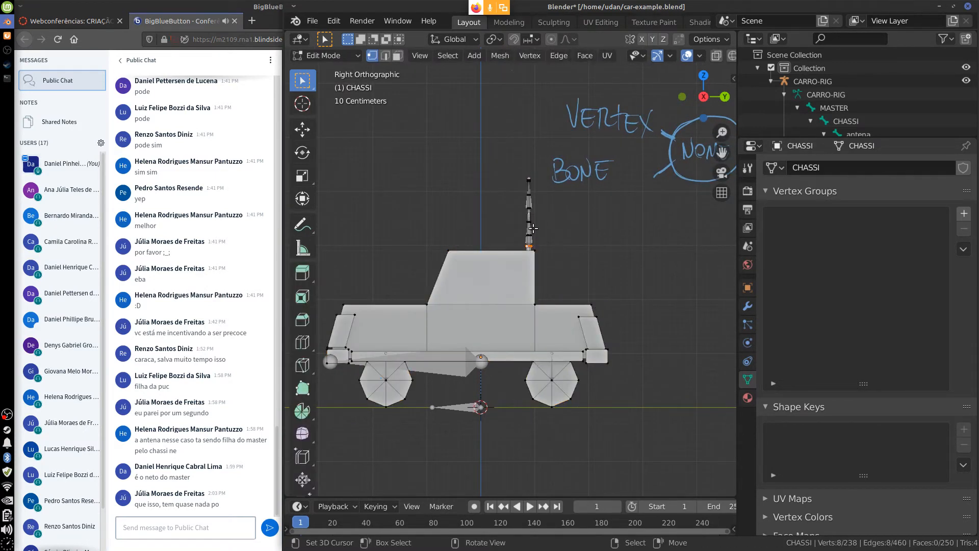
pyautogui.click(591, 304)
pyautogui.hotkey('ctrl', 'l')
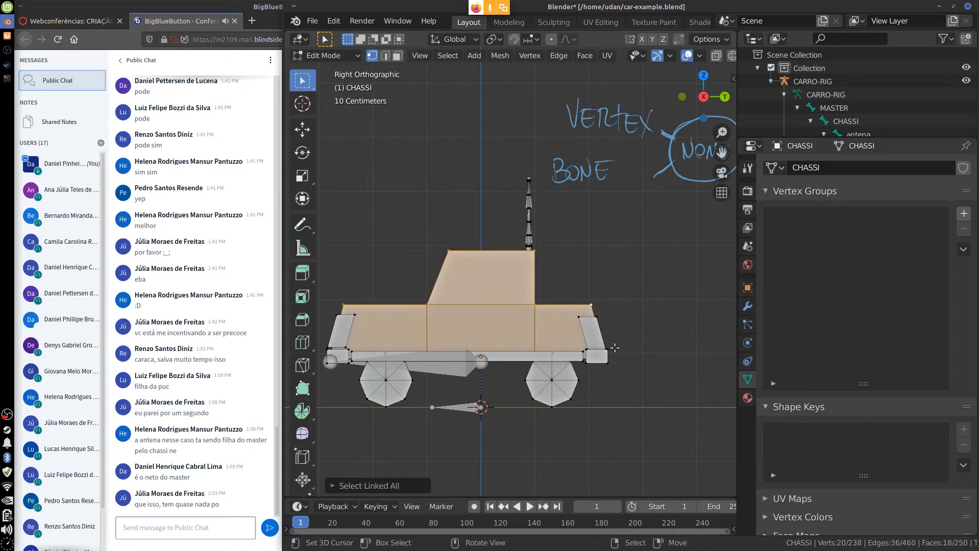
# Add the front and rear bumpers and the corner light blocks to the selection, including all their linked geometry
pyautogui.moveTo(606, 382); pyautogui.dragTo(646, 354, button='middle')
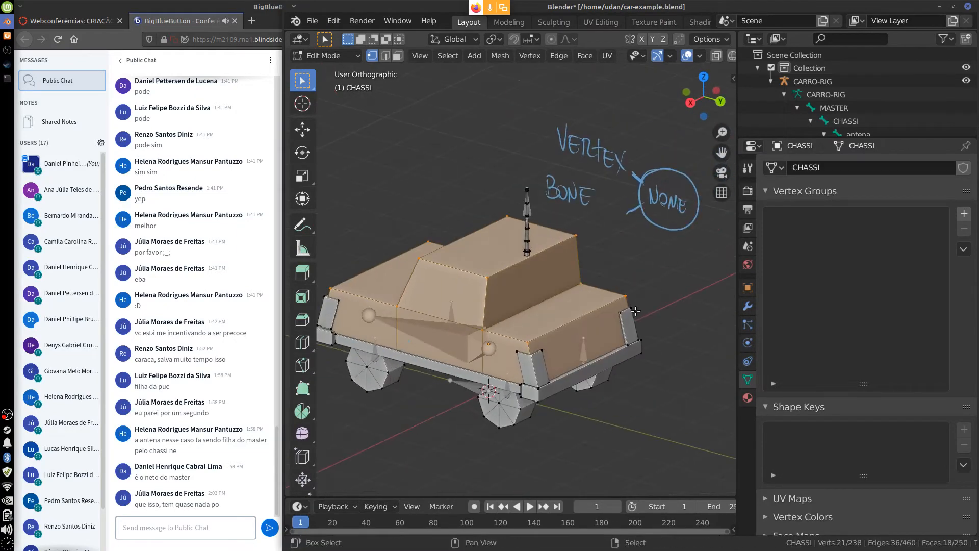
pyautogui.keyDown('shift'); pyautogui.rightClick(644, 354); pyautogui.keyUp('shift')
pyautogui.moveTo(576, 402); pyautogui.dragTo(652, 390, button='middle')
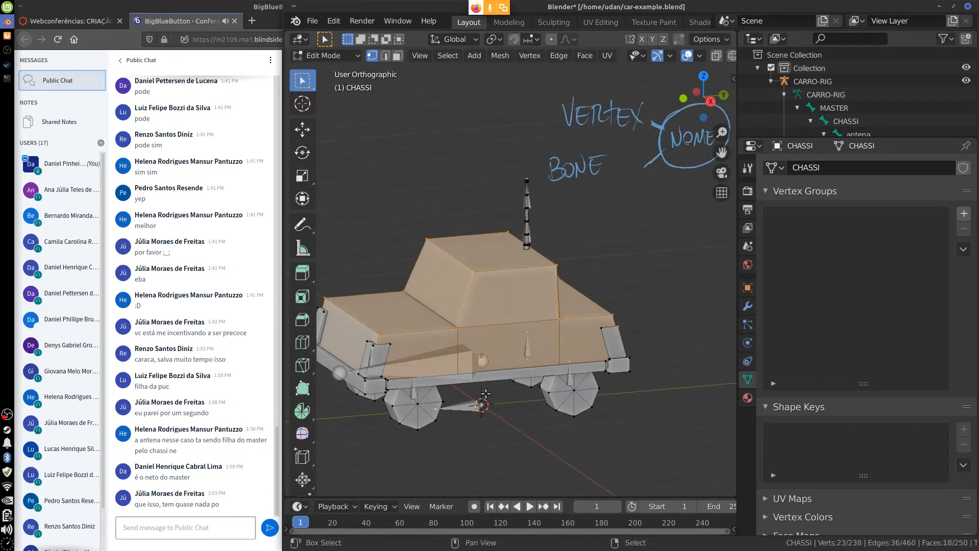
pyautogui.keyDown('shift'); pyautogui.rightClick(361, 396); pyautogui.keyUp('shift')
pyautogui.keyDown('shift'); pyautogui.rightClick(373, 345); pyautogui.keyUp('shift')
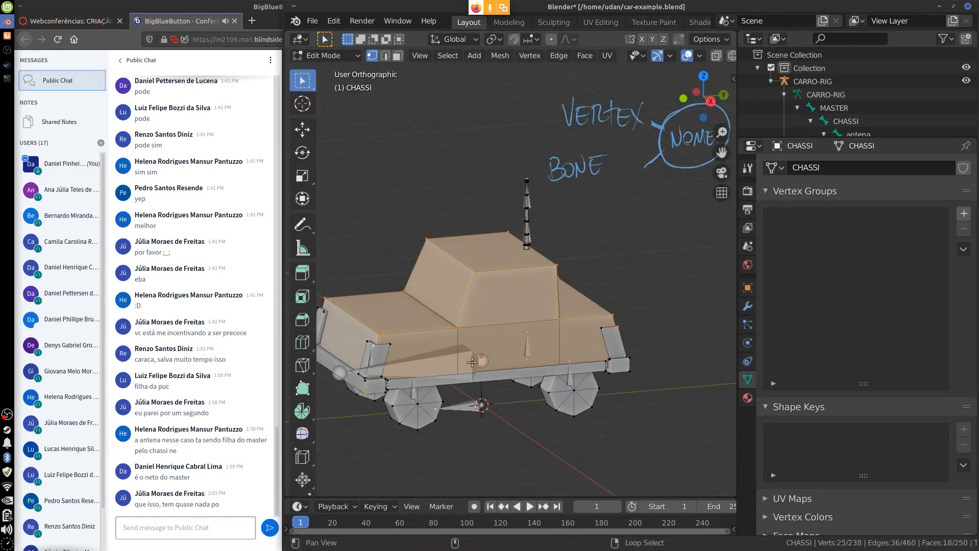
pyautogui.keyDown('shift'); pyautogui.moveTo(484, 353); pyautogui.dragTo(612, 351, button='middle'); pyautogui.keyUp('shift')
pyautogui.keyDown('shift'); pyautogui.rightClick(436, 352); pyautogui.keyUp('shift')
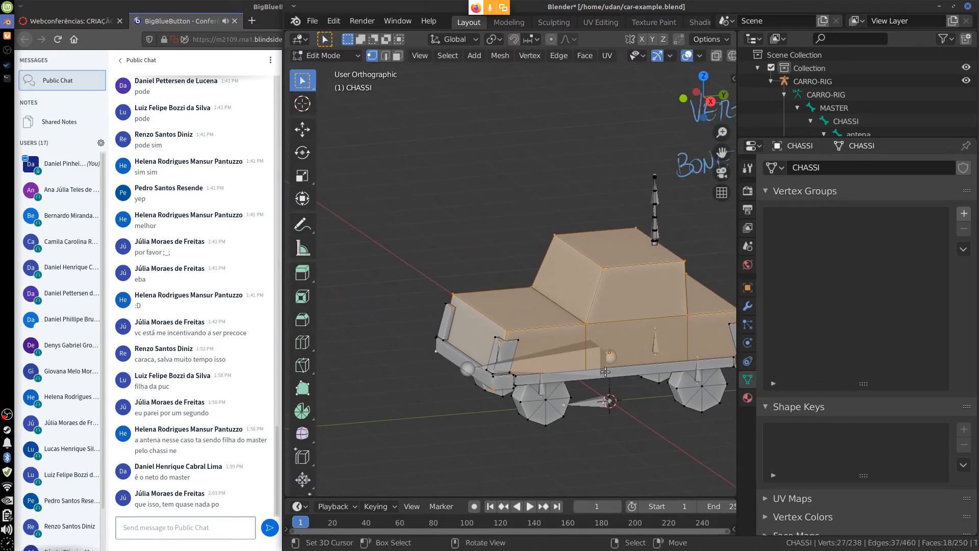
pyautogui.hotkey('ctrl', 'l')
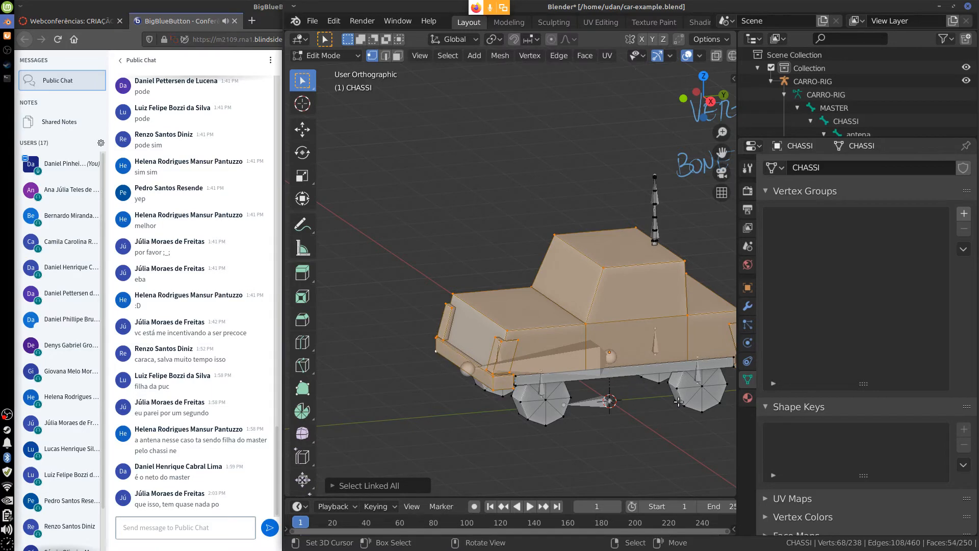
# Add the linked geometry of the lower frame between the bumpers to the selection, leaving out the wheels and antenna
pyautogui.press('KP_3')
pyautogui.moveTo(721, 401); pyautogui.dragTo(566, 377, button='middle')
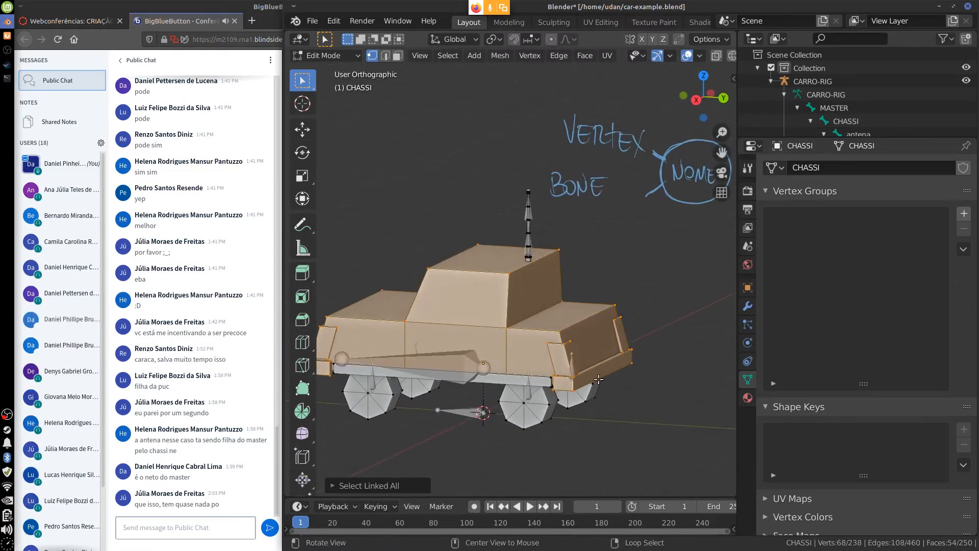
pyautogui.keyDown('shift'); pyautogui.rightClick(548, 379); pyautogui.keyUp('shift')
pyautogui.moveTo(690, 365); pyautogui.dragTo(543, 377, button='middle')
pyautogui.hotkey('ctrl', 'l')
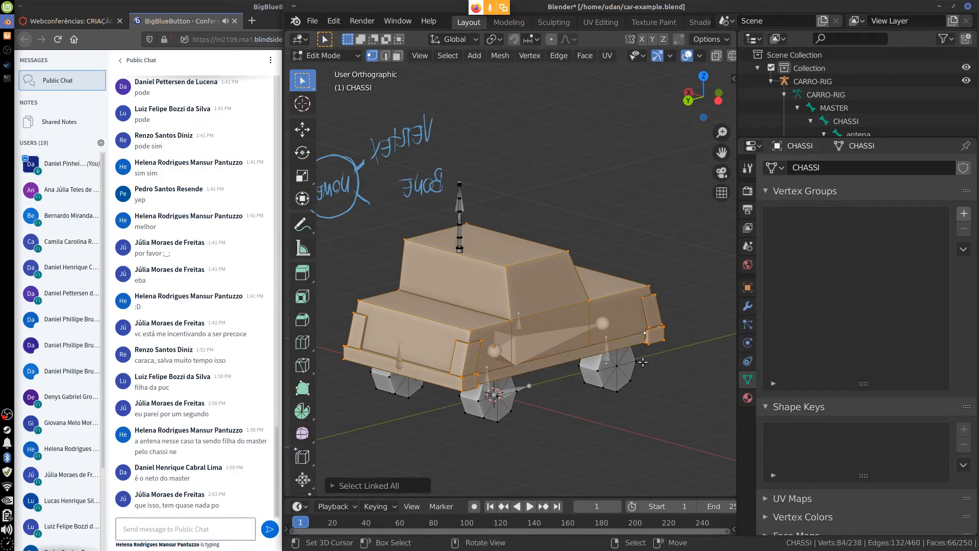
# Create a vertex group and name it CHASSI, copying the exact name from the CHASSI bone
pyautogui.press('KP_1')
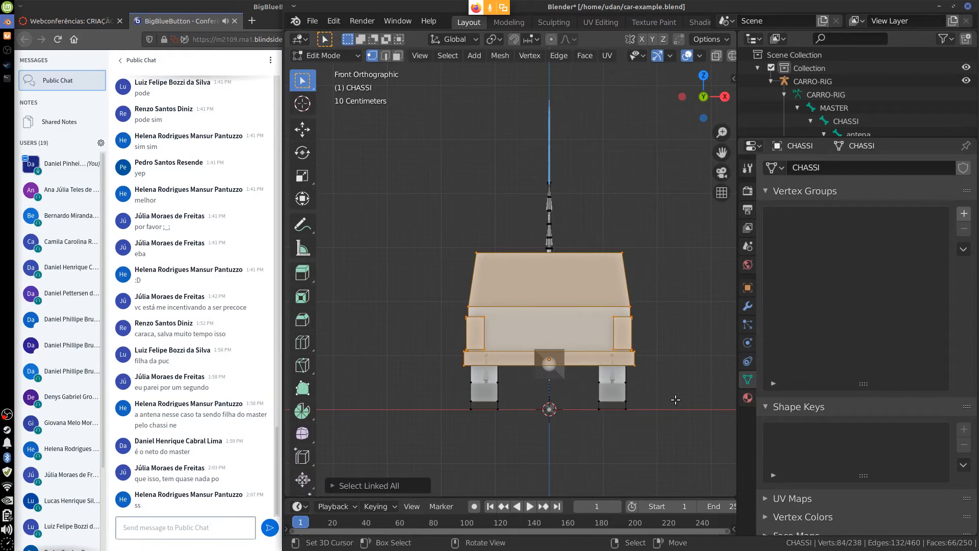
pyautogui.press('KP_3')
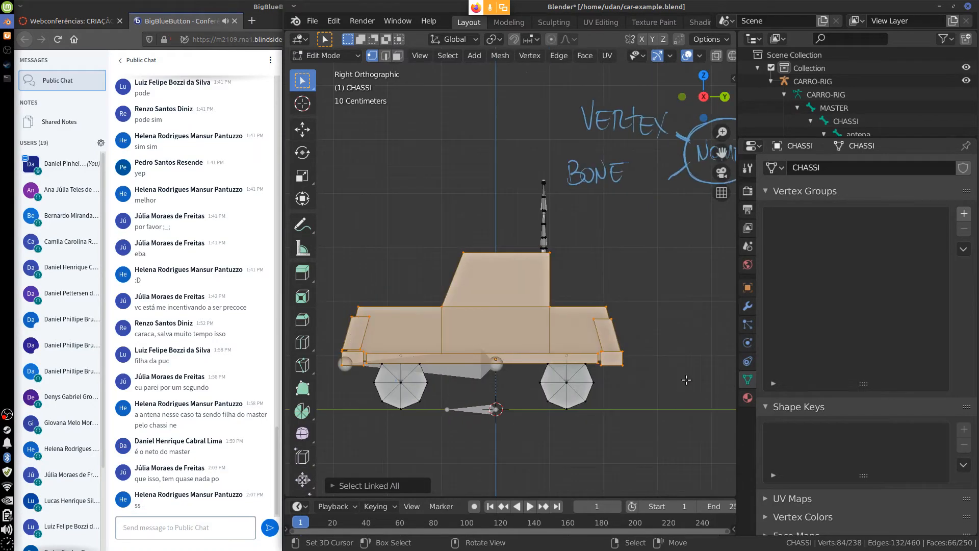
pyautogui.keyDown('shift'); pyautogui.moveTo(641, 397); pyautogui.dragTo(652, 384, button='middle'); pyautogui.keyUp('shift')
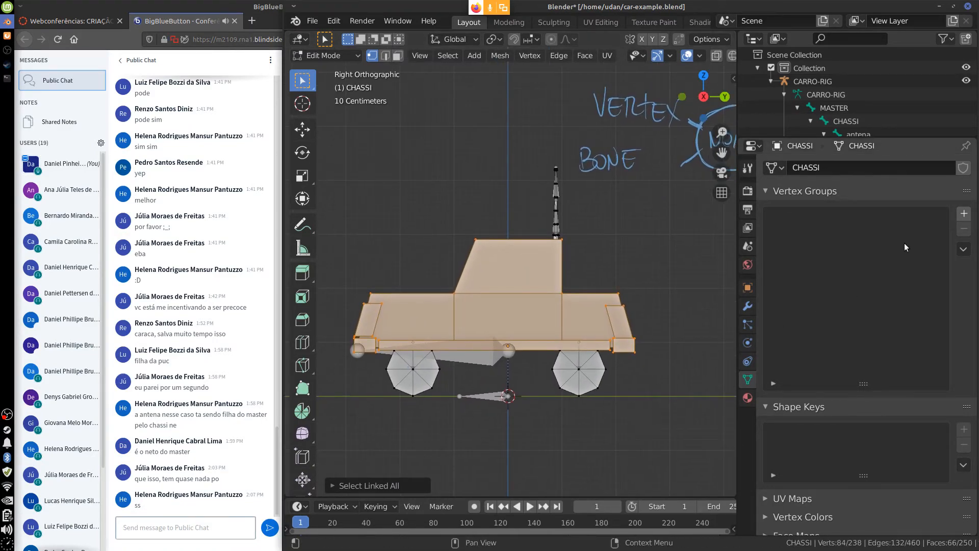
pyautogui.click(964, 214)
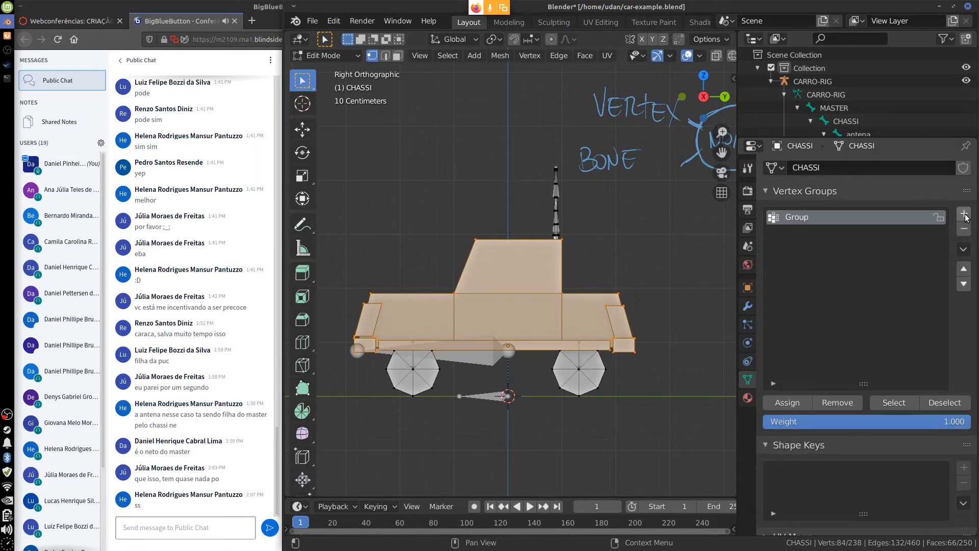
pyautogui.doubleClick(807, 216)
pyautogui.click(849, 121)
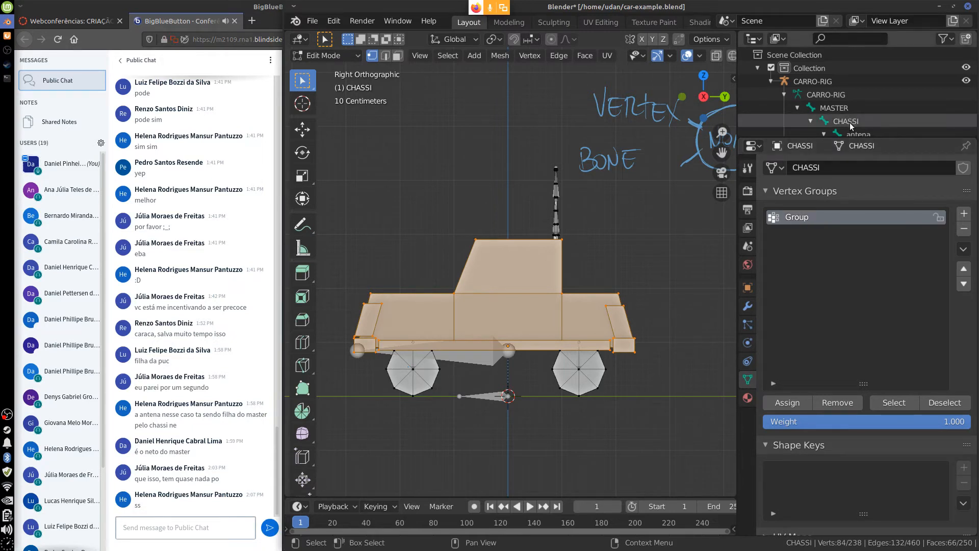
pyautogui.doubleClick(849, 122)
pyautogui.hotkey('ctrl', 'c')
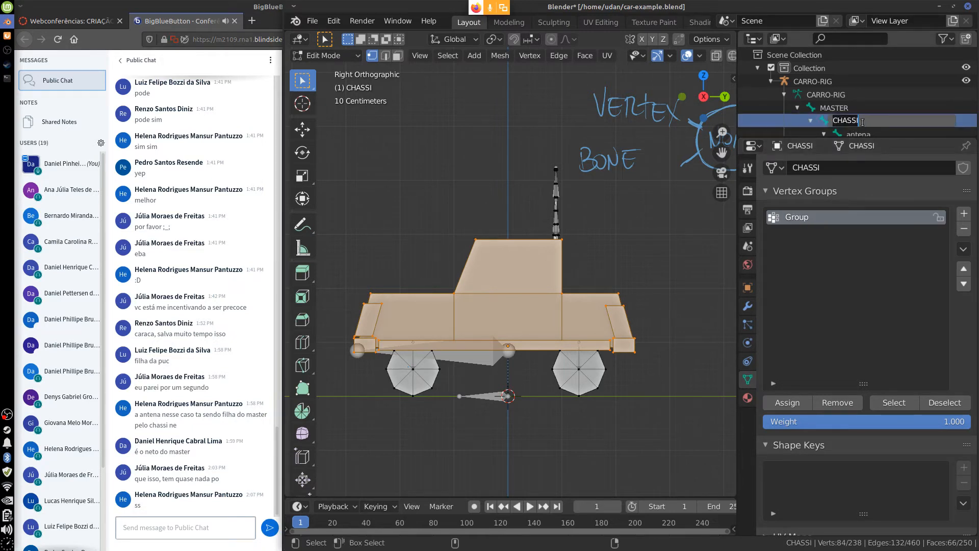
pyautogui.doubleClick(809, 216)
pyautogui.hotkey('ctrl', 'v')
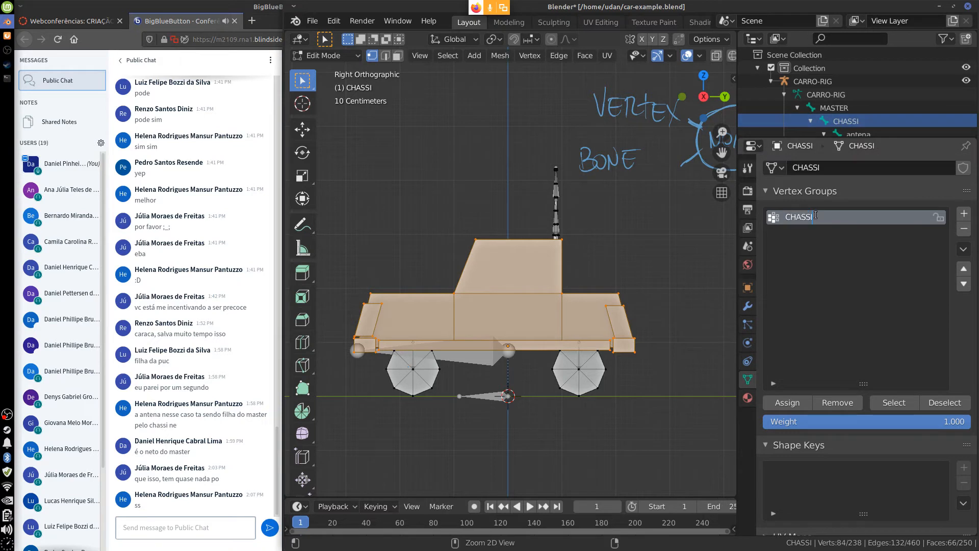
pyautogui.press('Return')
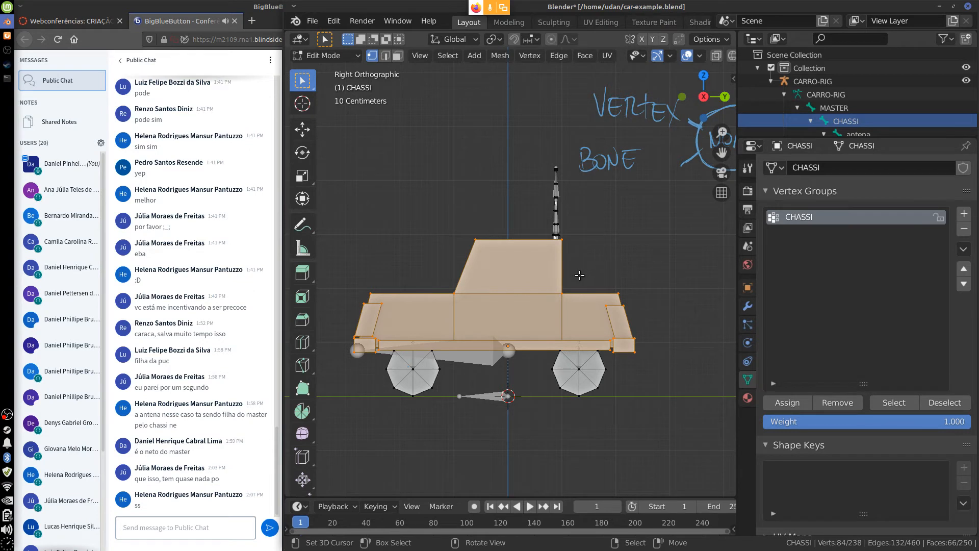
# Handwrite the annotation ASSIGN with an arrow beneath it and the value 1.000, and collapse the Shape Keys section
pyautogui.moveTo(605, 258)
pyautogui.mouseDown()
pyautogui.moveTo(727, 228)
pyautogui.moveTo(726, 220)
pyautogui.moveTo(705, 244)
pyautogui.mouseUp()
pyautogui.moveTo(590, 263)
pyautogui.mouseDown()
pyautogui.moveTo(603, 248)
pyautogui.moveTo(651, 235)
pyautogui.mouseUp()
pyautogui.click(633, 219)
pyautogui.moveTo(657, 236); pyautogui.dragTo(672, 206)
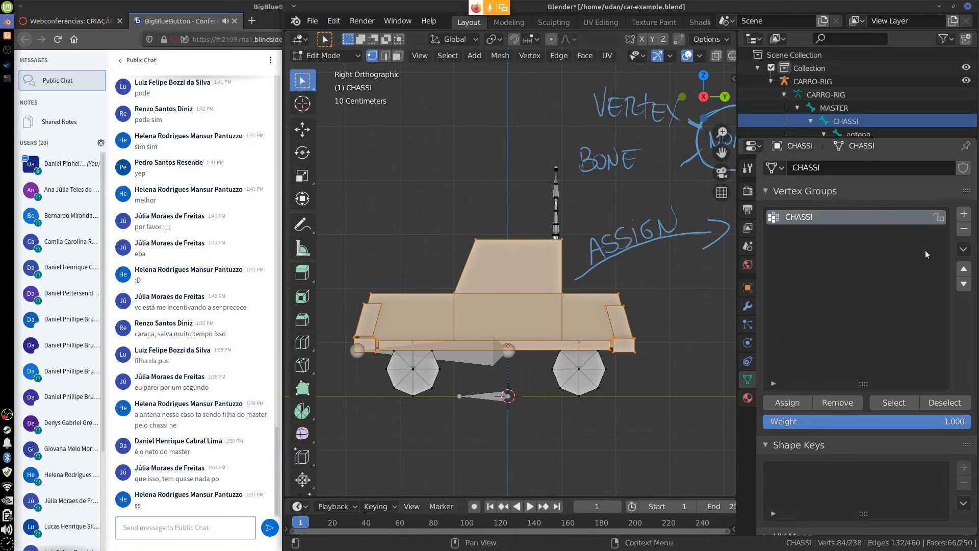
pyautogui.click(770, 444)
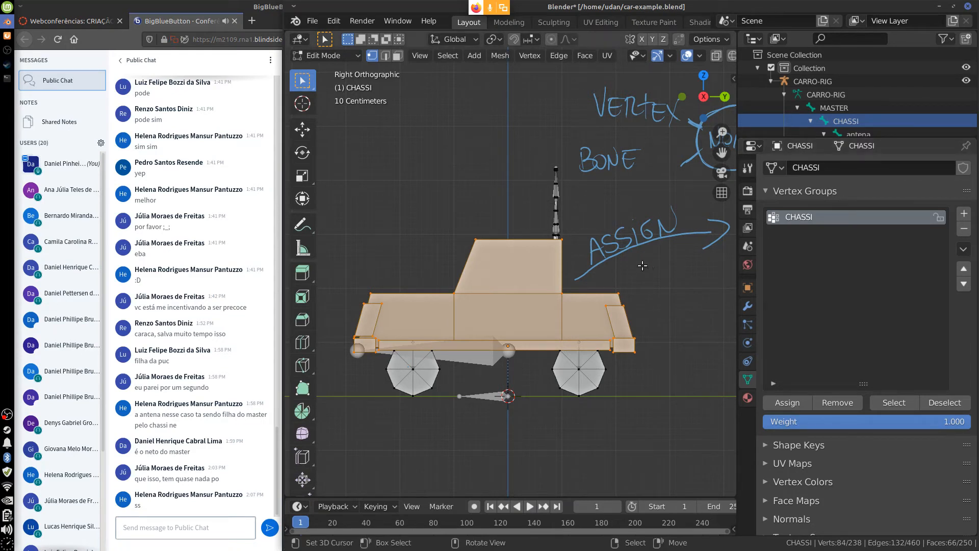
pyautogui.moveTo(642, 263)
pyautogui.mouseDown()
pyautogui.moveTo(642, 278)
pyautogui.moveTo(663, 260)
pyautogui.moveTo(692, 259)
pyautogui.mouseUp()
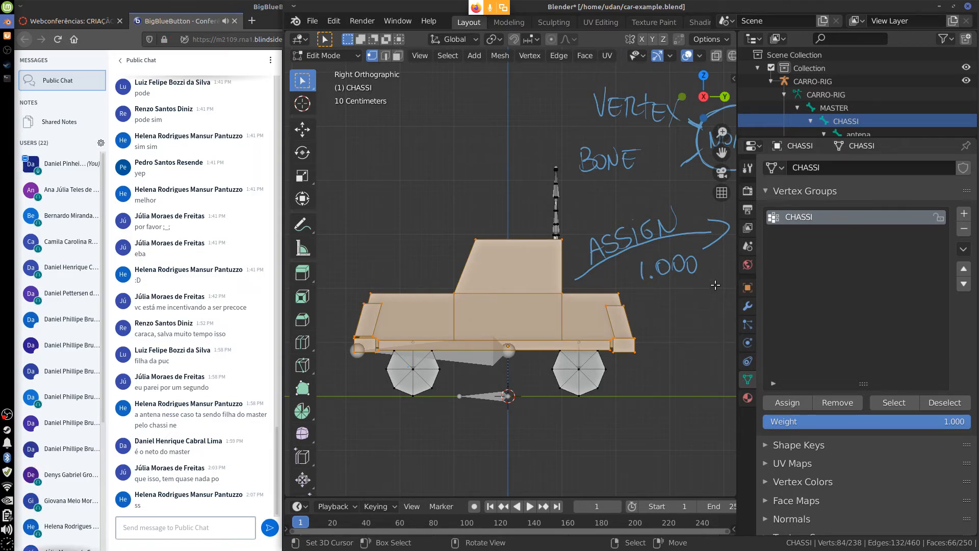
# Assign the selected vertices to the CHASSI vertex group at weight 1.000, check the group by reselecting its vertices, and deselect everything
pyautogui.click(791, 404)
pyautogui.press('a')
pyautogui.hotkey('alt', 'a')
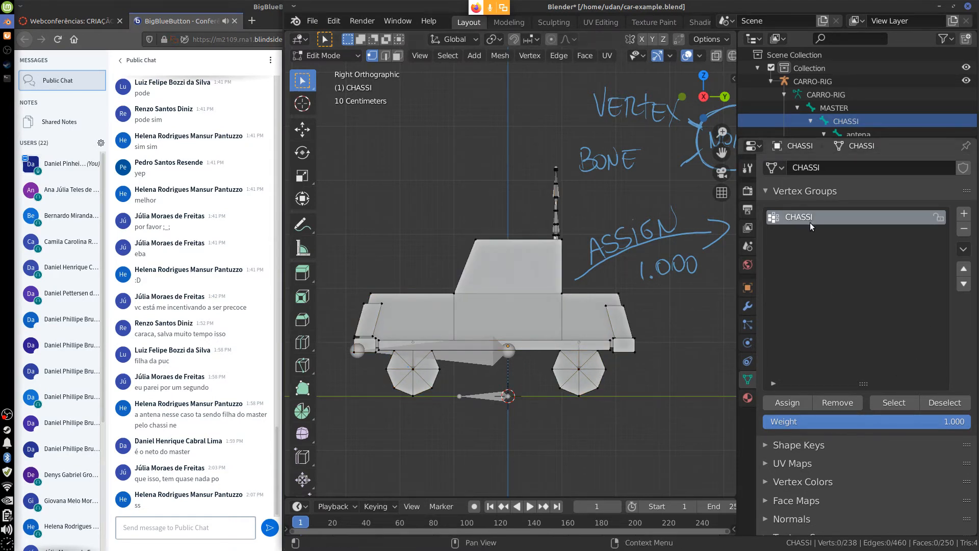
pyautogui.click(893, 402)
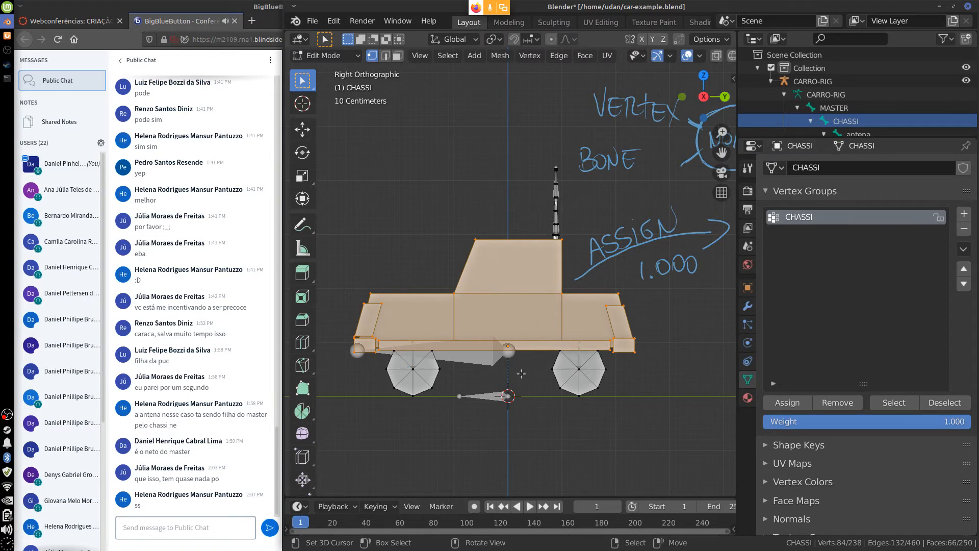
pyautogui.hotkey('alt', 'a')
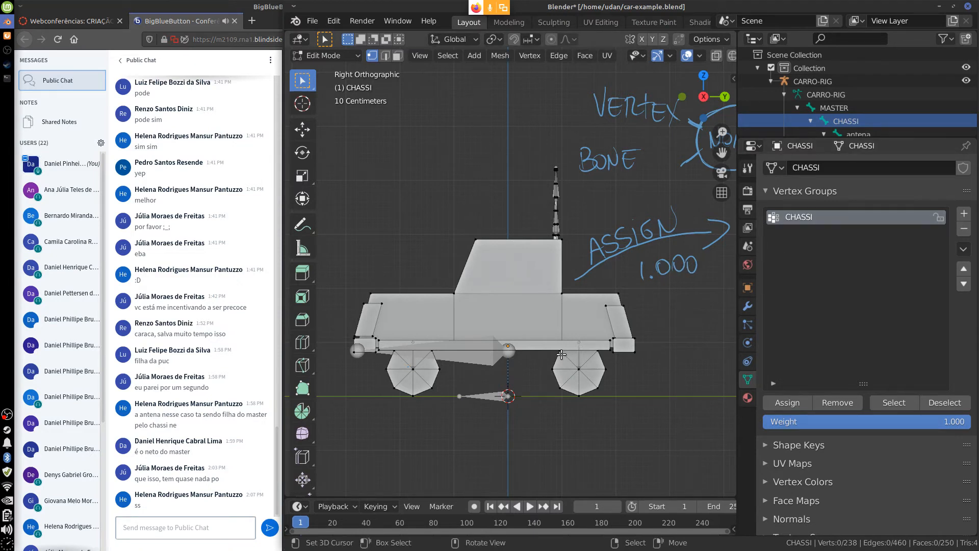
# Return to Object Mode, switch the CARRO-RIG armature to Pose Mode and select the CHASSI bone
pyautogui.press('Tab')
pyautogui.click(481, 354)
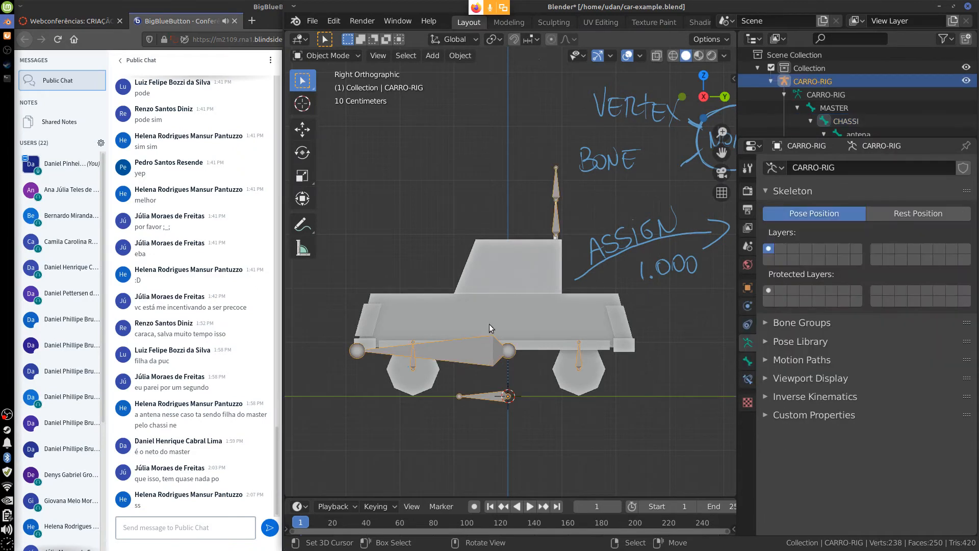
pyautogui.click(360, 57)
pyautogui.click(359, 99)
pyautogui.click(467, 350)
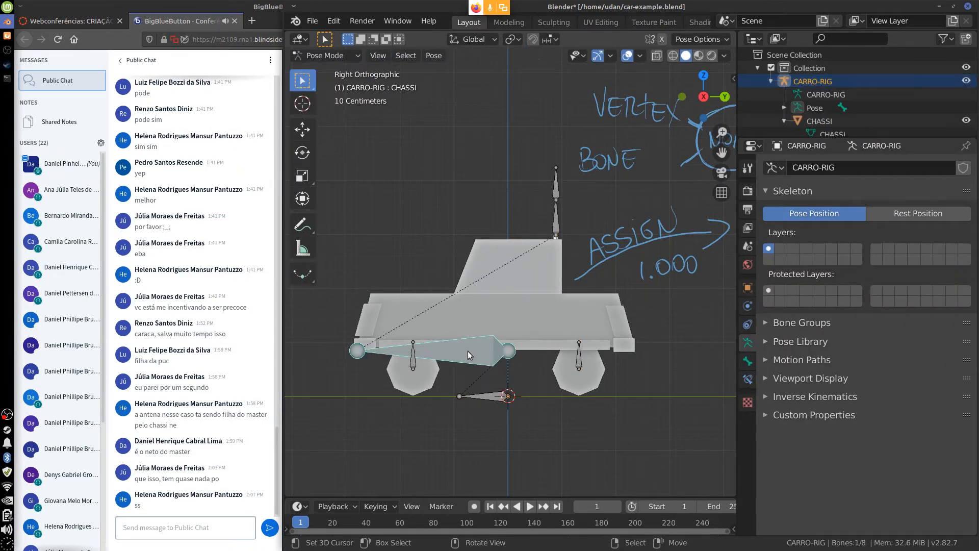
# Test the CHASSI bone's deformation by rotating, moving and trackball-rotating it, cancelling each transform, and deselect the bone
pyautogui.press('r')
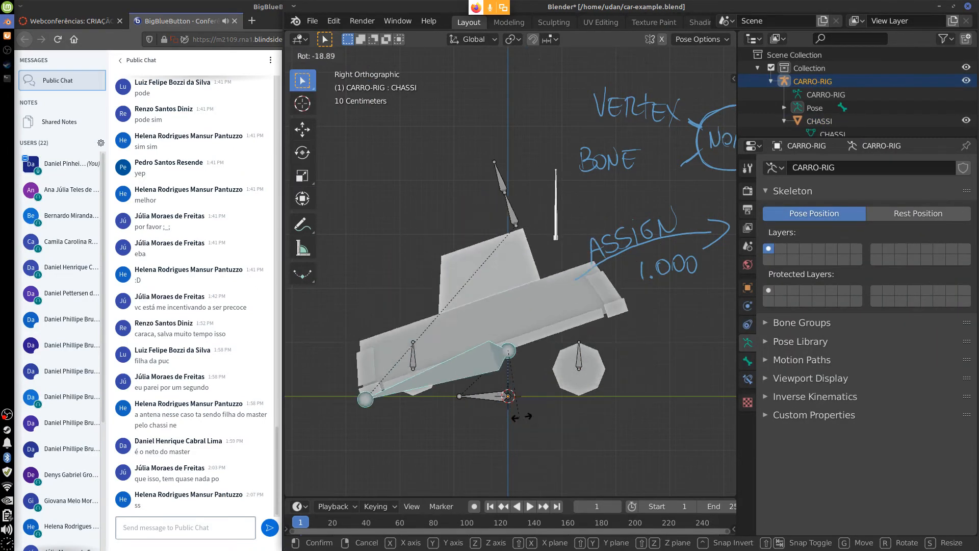
pyautogui.rightClick(502, 399)
pyautogui.press('g')
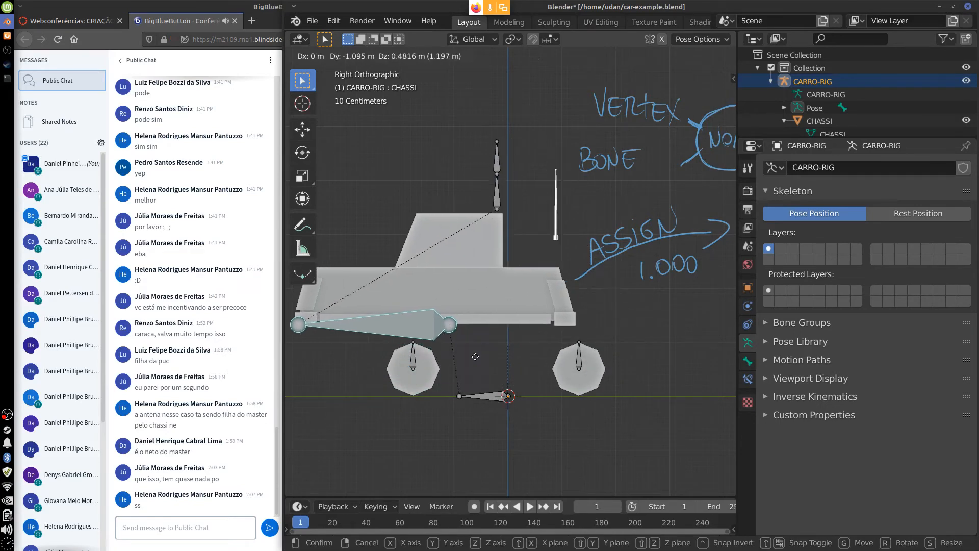
pyautogui.rightClick(532, 346)
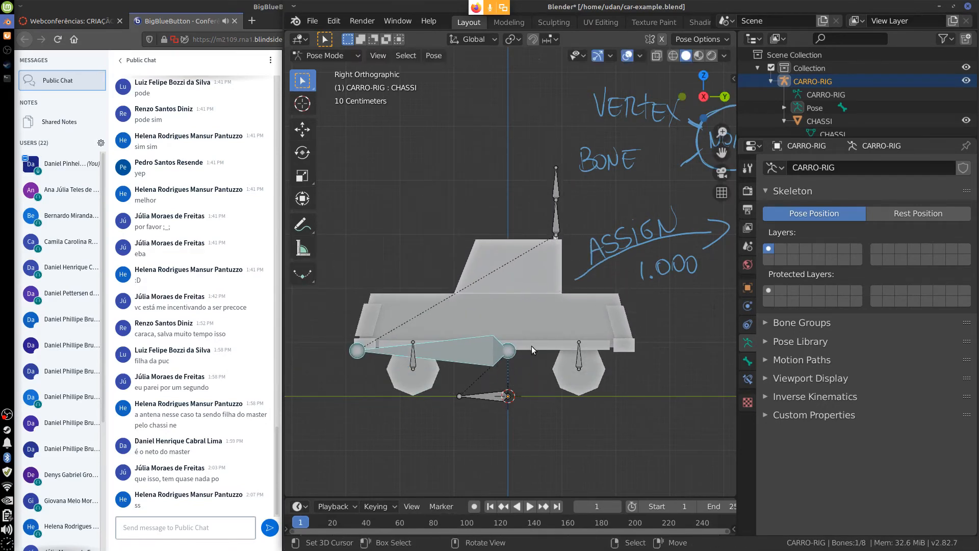
pyautogui.press('r')
pyautogui.press('r')
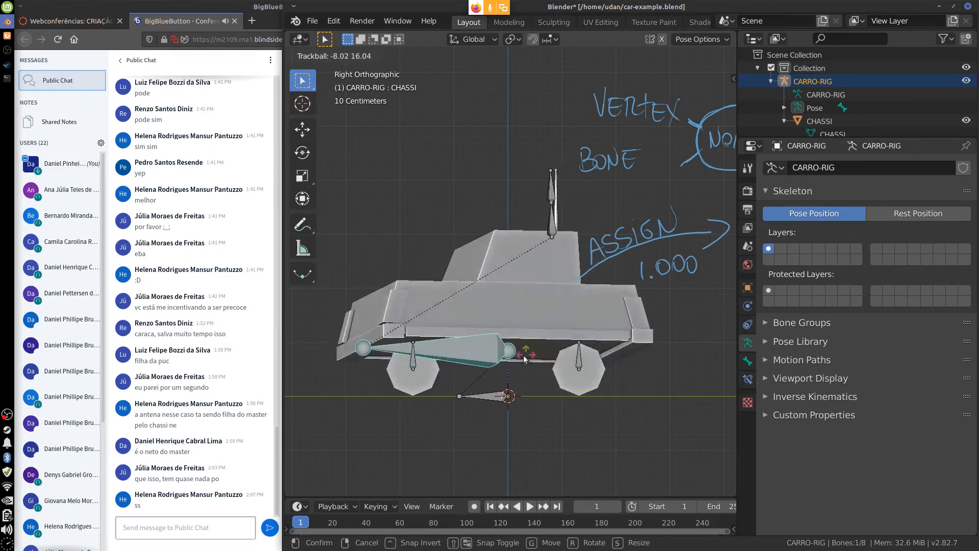
pyautogui.rightClick(517, 406)
pyautogui.click(539, 296)
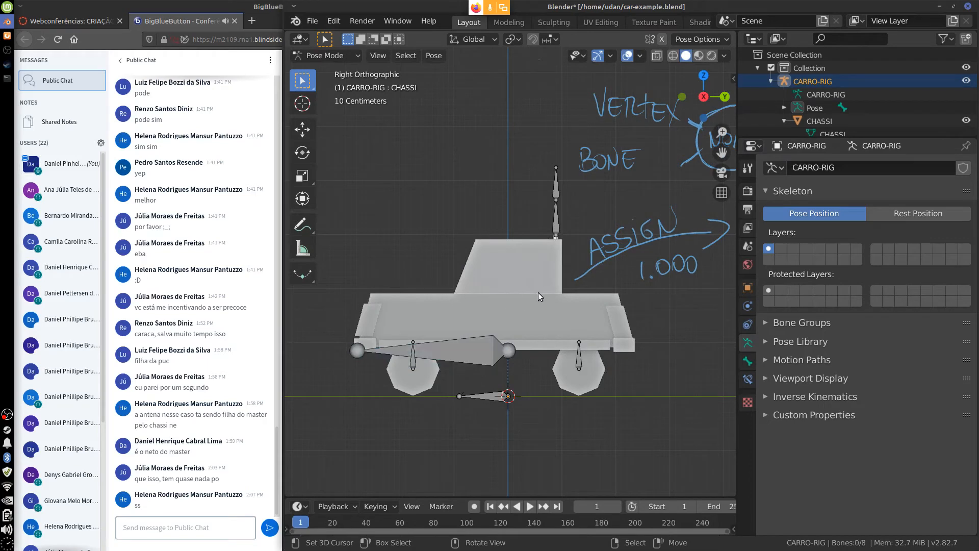
pyautogui.click(342, 56)
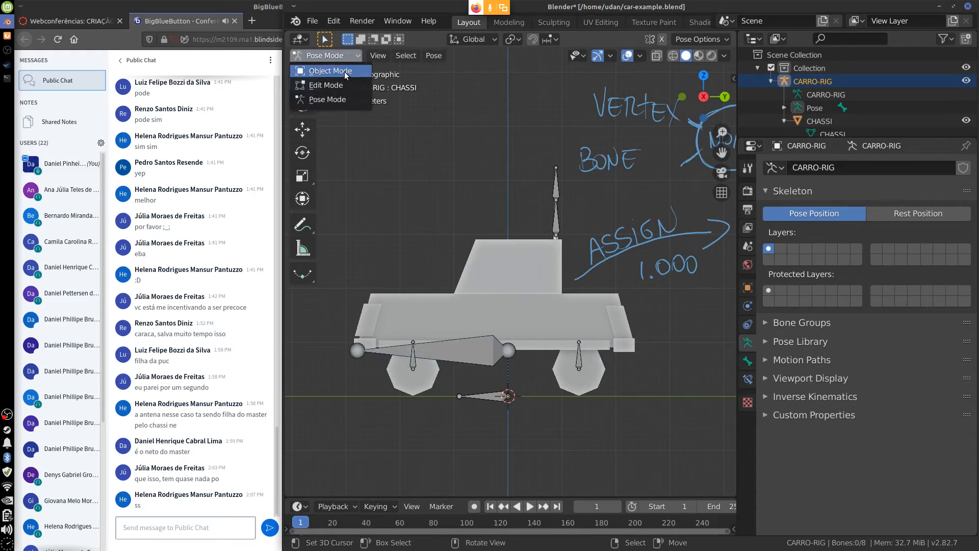
pyautogui.click(338, 98)
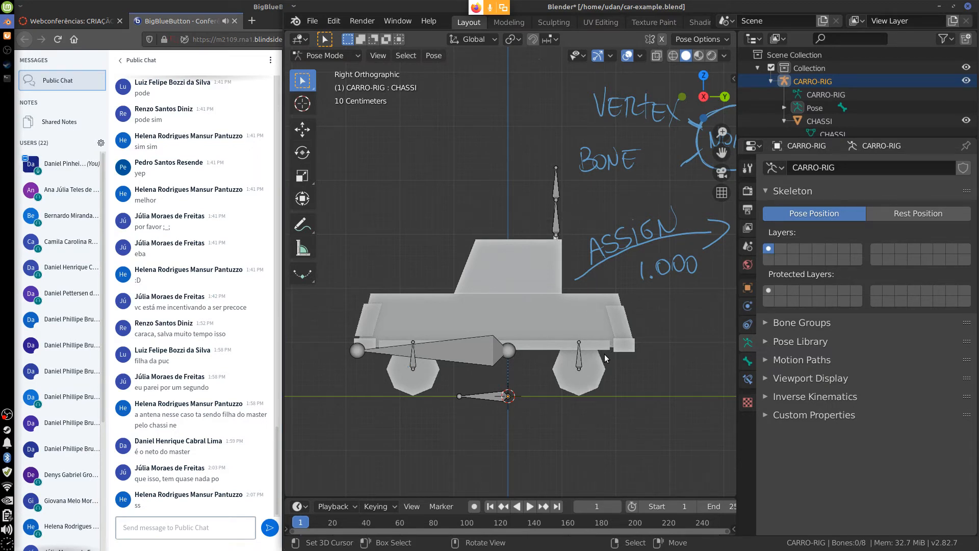
# Leave Pose Mode on the armature and enter Edit Mode on the CHASSI mesh
pyautogui.moveTo(589, 332)
pyautogui.keyDown('shift'); pyautogui.mouseDown(button='middle')
pyautogui.moveTo(564, 353)
pyautogui.moveTo(576, 334)
pyautogui.mouseUp(button='middle'); pyautogui.keyUp('shift')
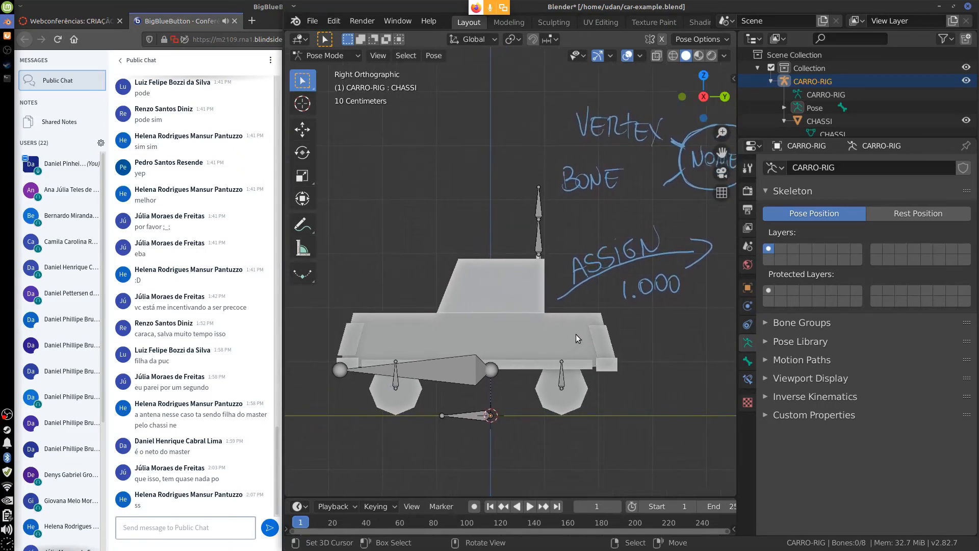
pyautogui.click(325, 55)
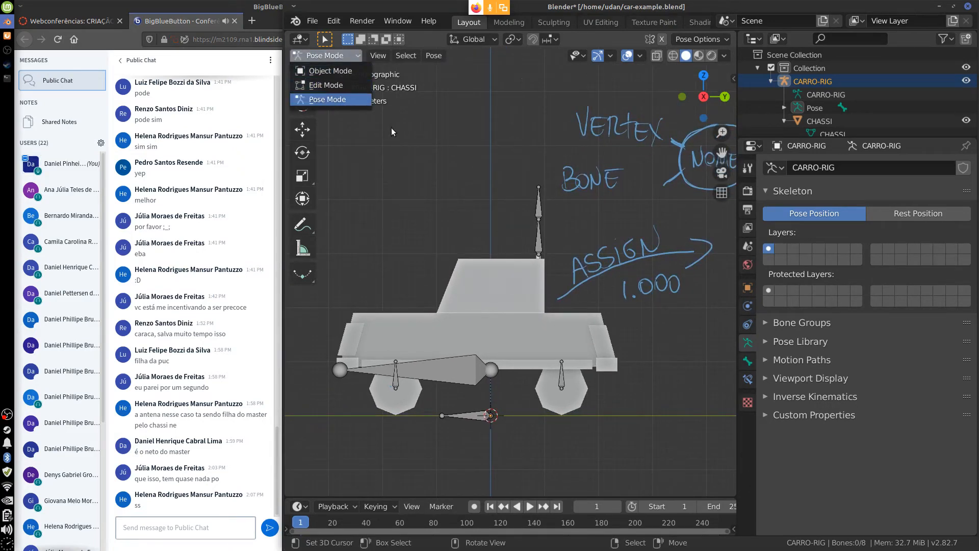
pyautogui.click(822, 133)
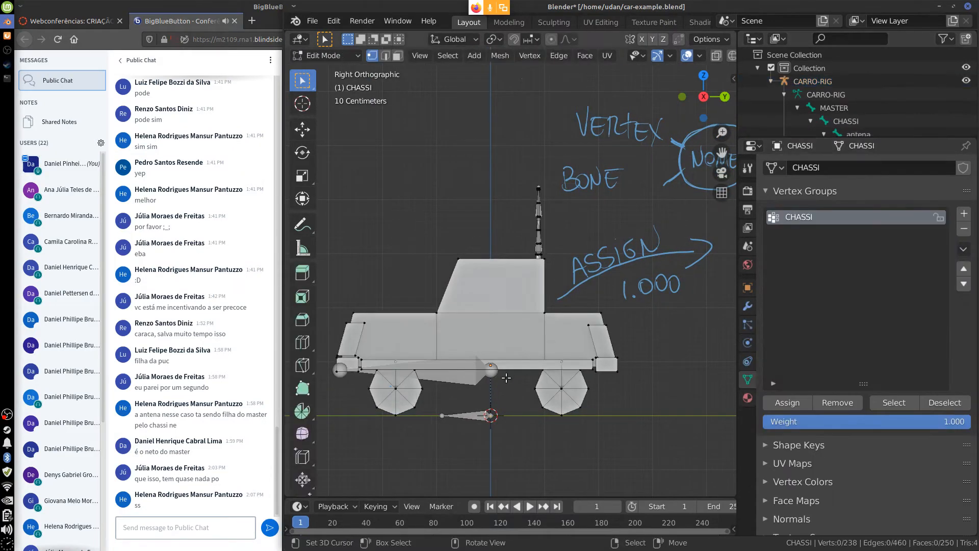
pyautogui.keyDown('alt'); pyautogui.keyDown('shift'); pyautogui.moveTo(626, 331); pyautogui.dragTo(661, 295); pyautogui.keyUp('shift'); pyautogui.keyUp('alt')
pyautogui.keyDown('alt'); pyautogui.moveTo(627, 370); pyautogui.dragTo(685, 370); pyautogui.keyUp('alt')
pyautogui.keyDown('alt'); pyautogui.rightClick(565, 372); pyautogui.keyUp('alt')
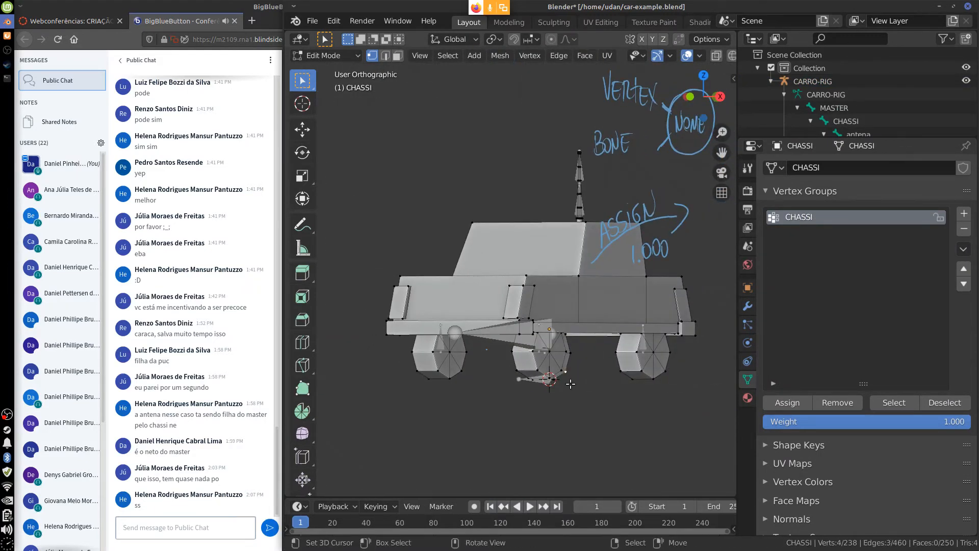
pyautogui.rightClick(560, 369)
pyautogui.keyDown('alt'); pyautogui.moveTo(586, 389); pyautogui.dragTo(551, 414); pyautogui.keyUp('alt')
pyautogui.hotkey('ctrl', 'l')
pyautogui.press('a')
pyautogui.press('a')
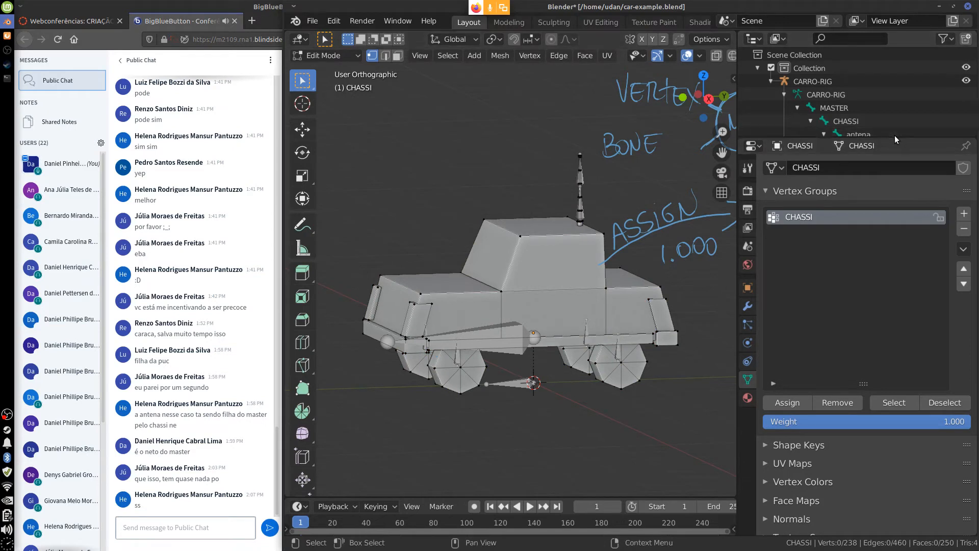
# Add a vertex group to the CHASSI mesh and name it roda-frontal.L, copying the name from the matching bone
pyautogui.click(963, 213)
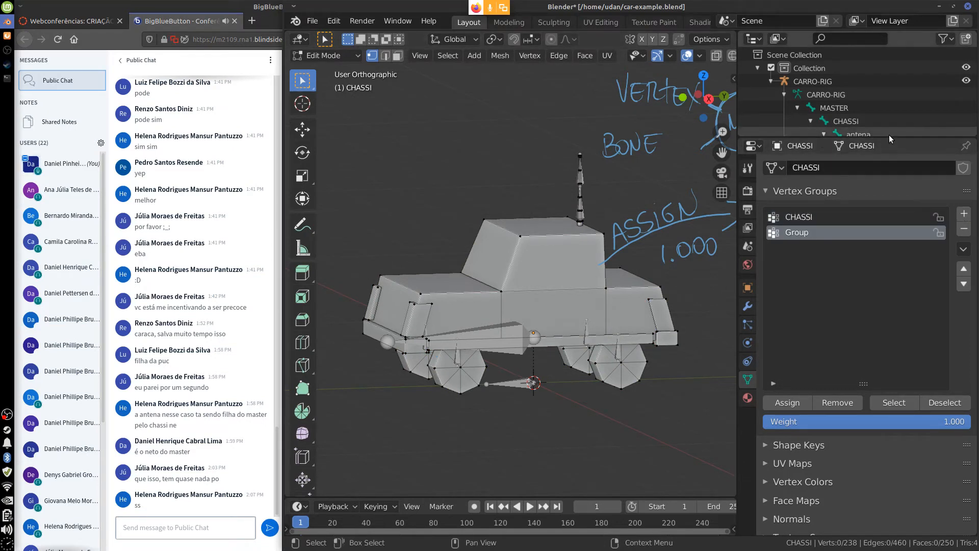
pyautogui.moveTo(889, 138); pyautogui.dragTo(887, 237)
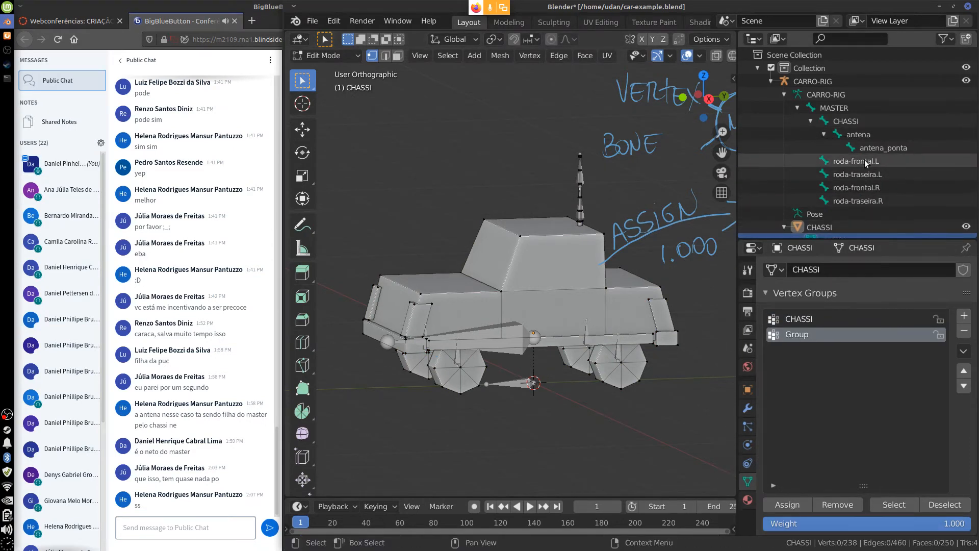
pyautogui.doubleClick(865, 161)
pyautogui.hotkey('ctrl', 'c')
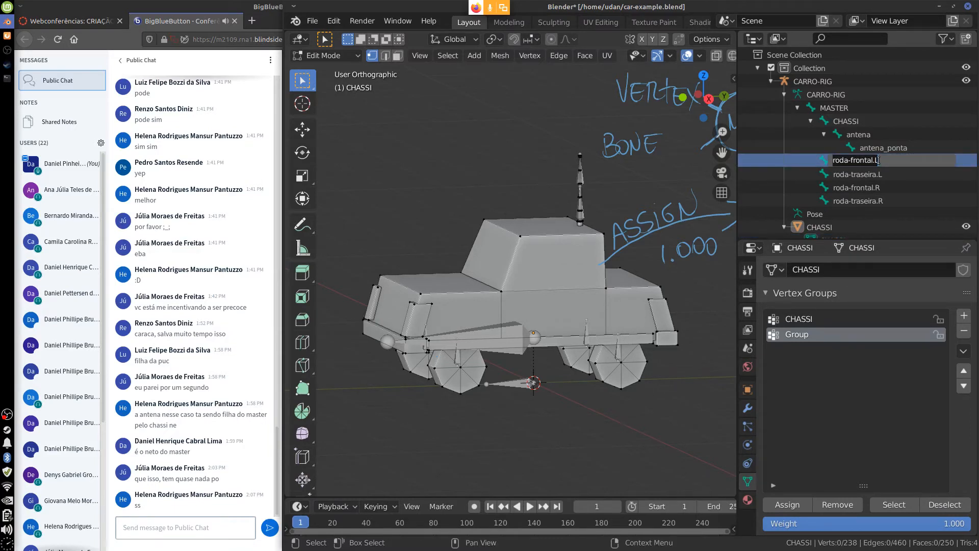
pyautogui.press('Return')
pyautogui.doubleClick(798, 335)
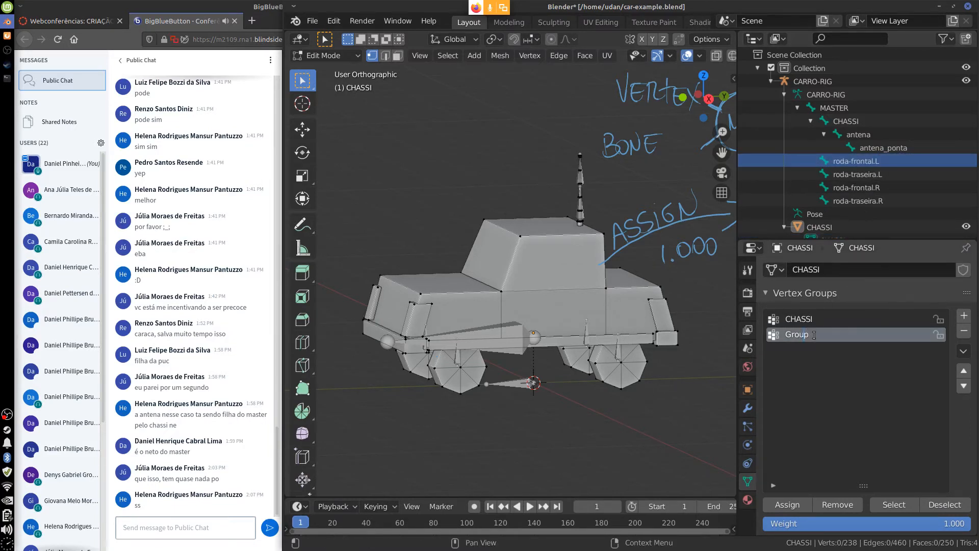
pyautogui.hotkey('ctrl', 'v')
pyautogui.press('Return')
# Select all linked vertices of the front left wheel and assign them to the roda-frontal.L group at weight 1.000
pyautogui.click(462, 395)
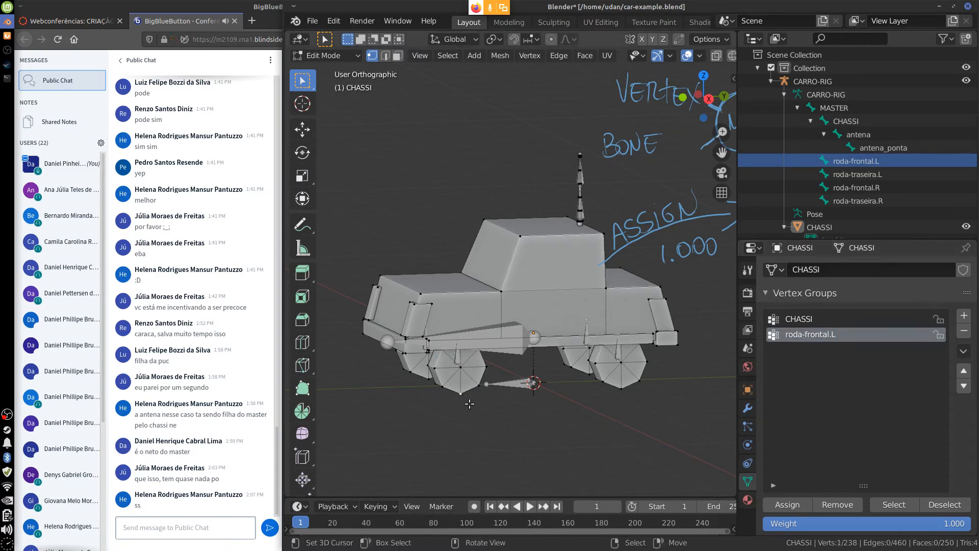
pyautogui.hotkey('ctrl', 'l')
pyautogui.click(791, 506)
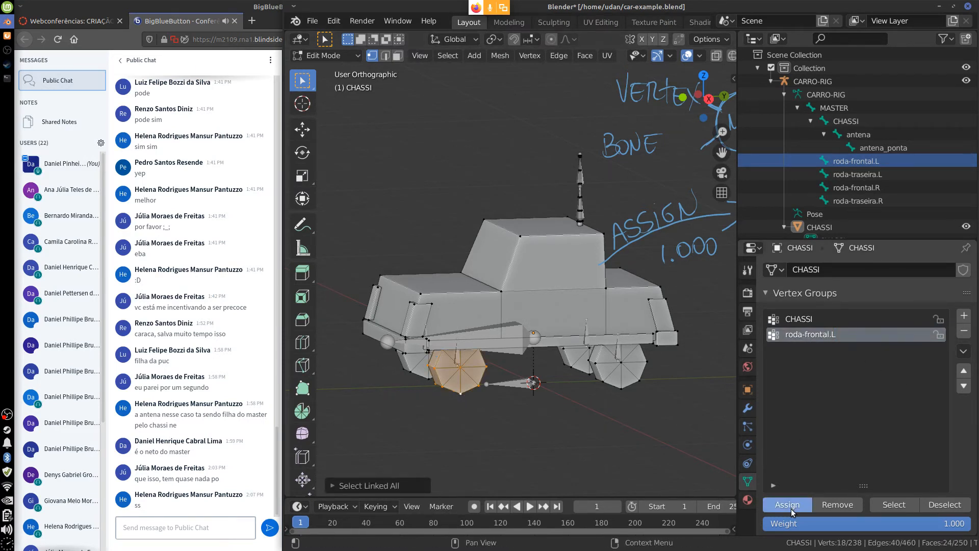
pyautogui.click(793, 507)
# Draw an annotation arrow from the selected wheel toward the vertex group list, with a branch arrow toward the Assign option
pyautogui.keyDown('shift'); pyautogui.moveTo(674, 420); pyautogui.dragTo(651, 393, button='middle'); pyautogui.keyUp('shift')
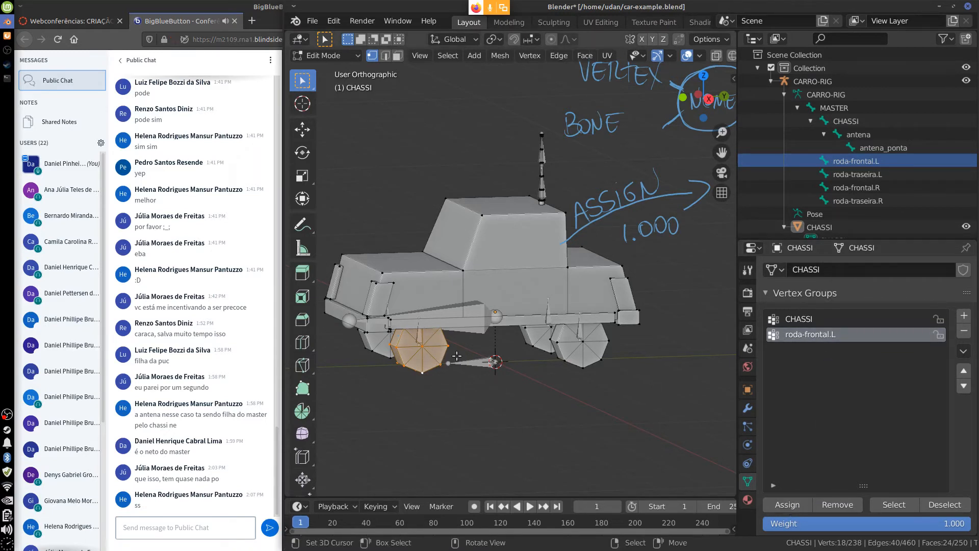
pyautogui.moveTo(426, 369)
pyautogui.mouseDown()
pyautogui.moveTo(514, 395)
pyautogui.moveTo(728, 348)
pyautogui.moveTo(716, 368)
pyautogui.mouseUp()
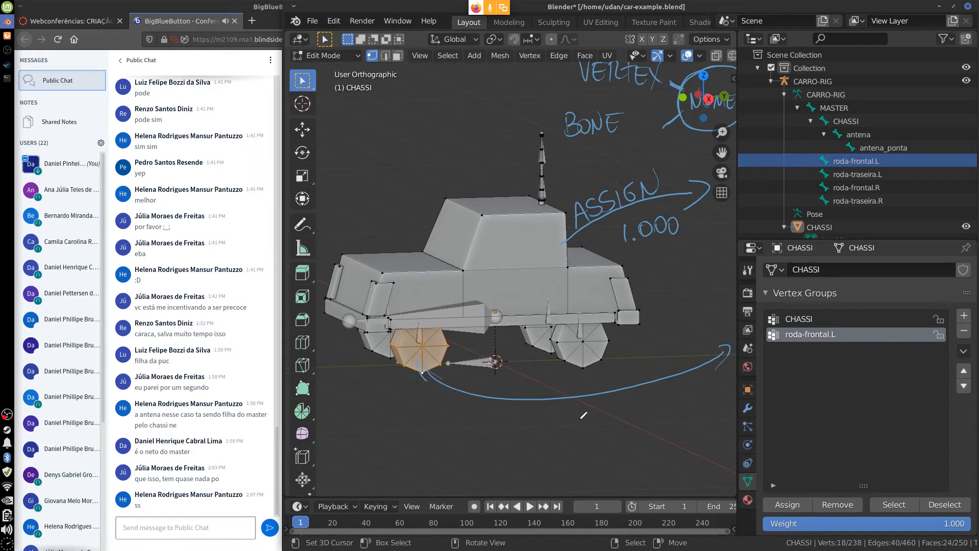
pyautogui.moveTo(566, 398); pyautogui.dragTo(724, 490)
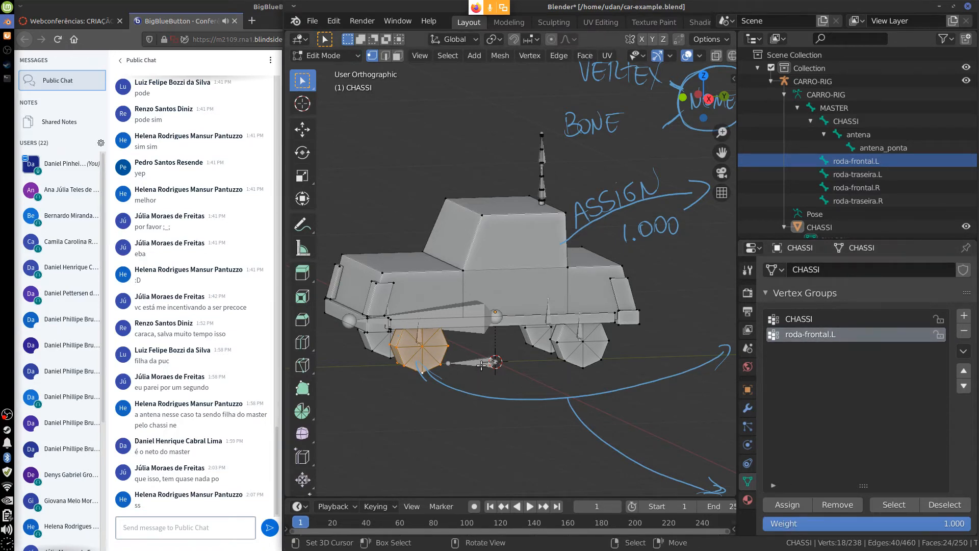
pyautogui.press('s')
pyautogui.rightClick(443, 373)
pyautogui.rightClick(423, 371)
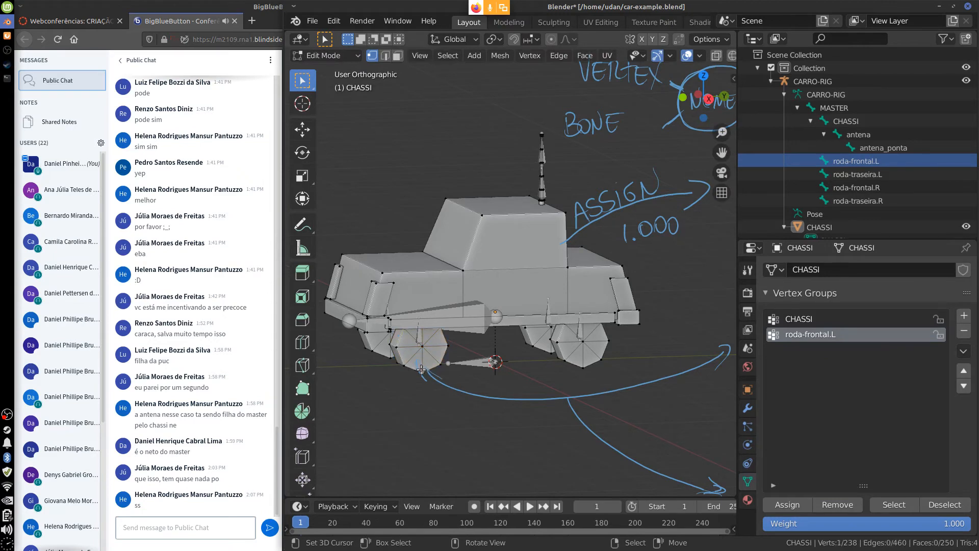
# Return to Object Mode, select the CARRO-RIG armature and switch it to Pose Mode
pyautogui.press('Tab')
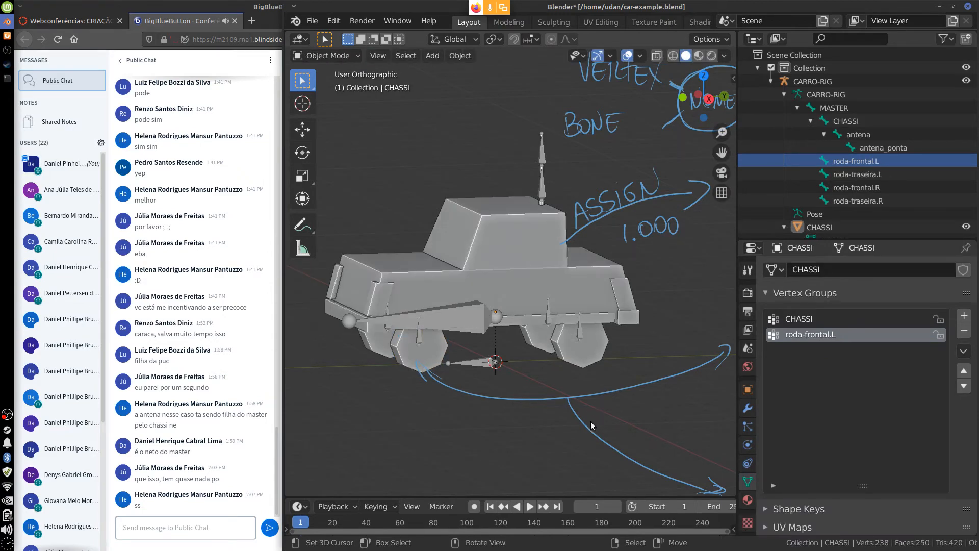
pyautogui.rightClick(420, 338)
pyautogui.click(352, 56)
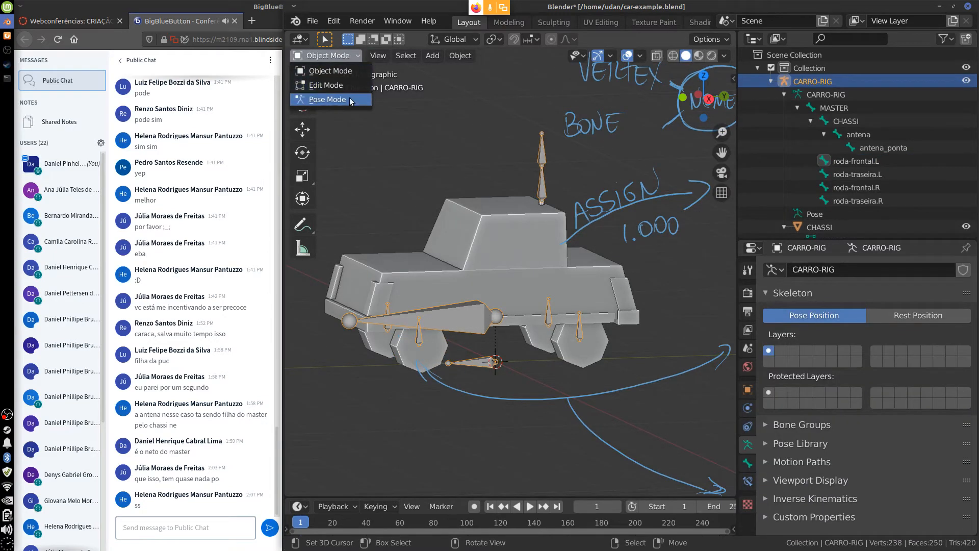
pyautogui.click(316, 99)
# Select the roda-frontal.L bone and test the wheel by rotating it freely and about the global X axis, cancelling the rotation
pyautogui.rightClick(418, 334)
pyautogui.press('r')
pyautogui.press('r')
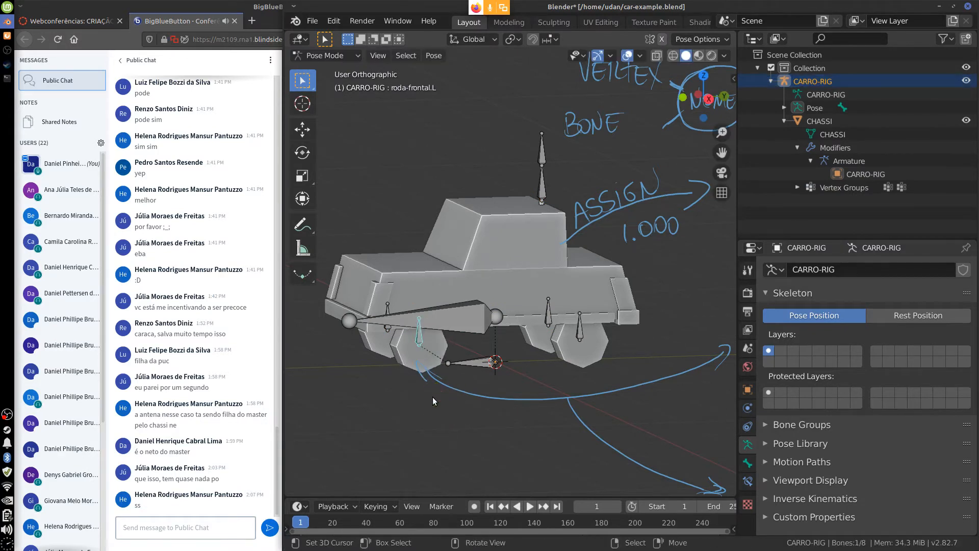
pyautogui.press('r')
pyautogui.press('x')
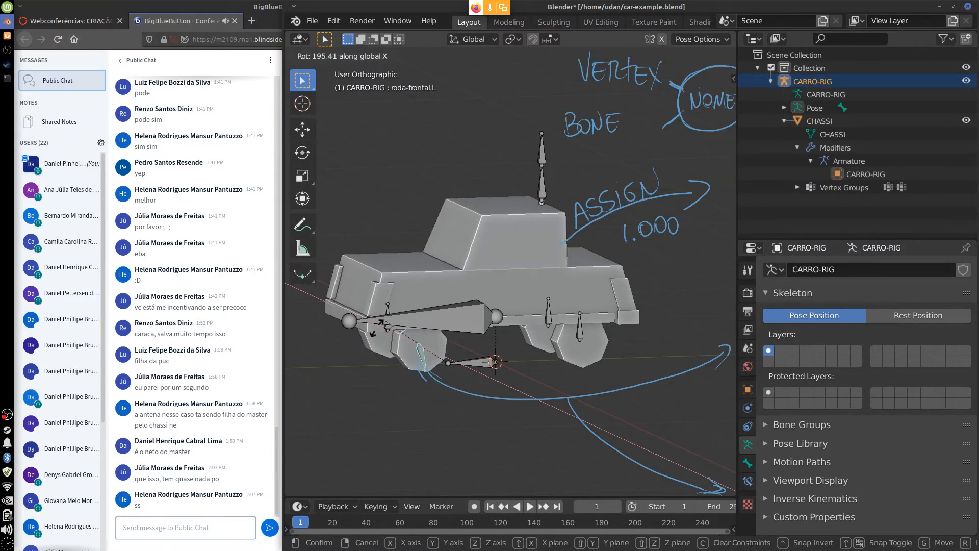
pyautogui.press('Escape')
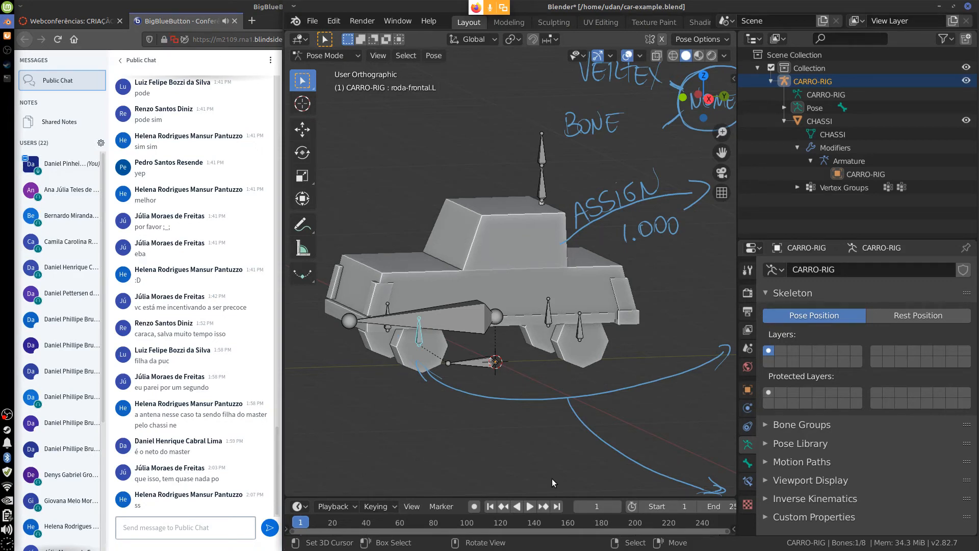
# Switch to the right orthographic view and erase all handwritten annotations around the car
pyautogui.scroll(-2, 628, 415)
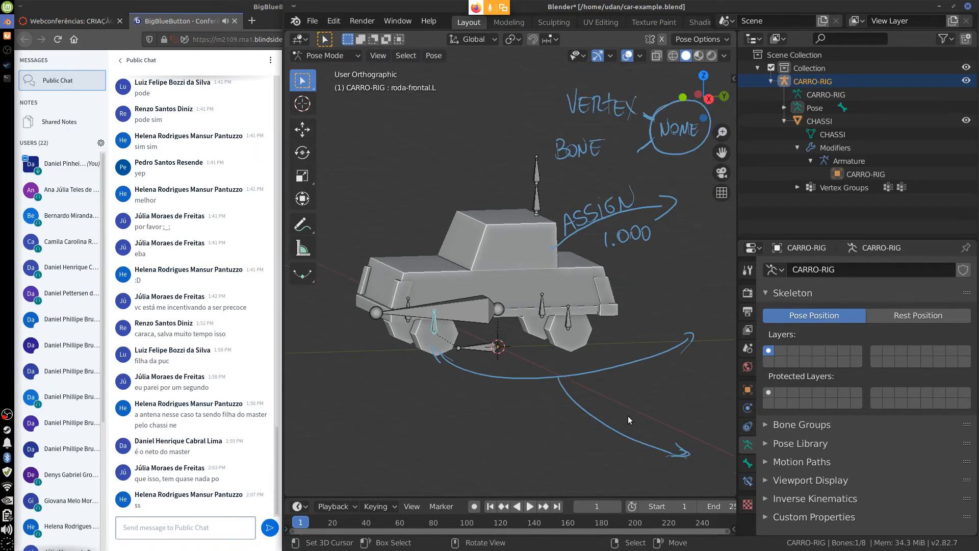
pyautogui.press('KP_3')
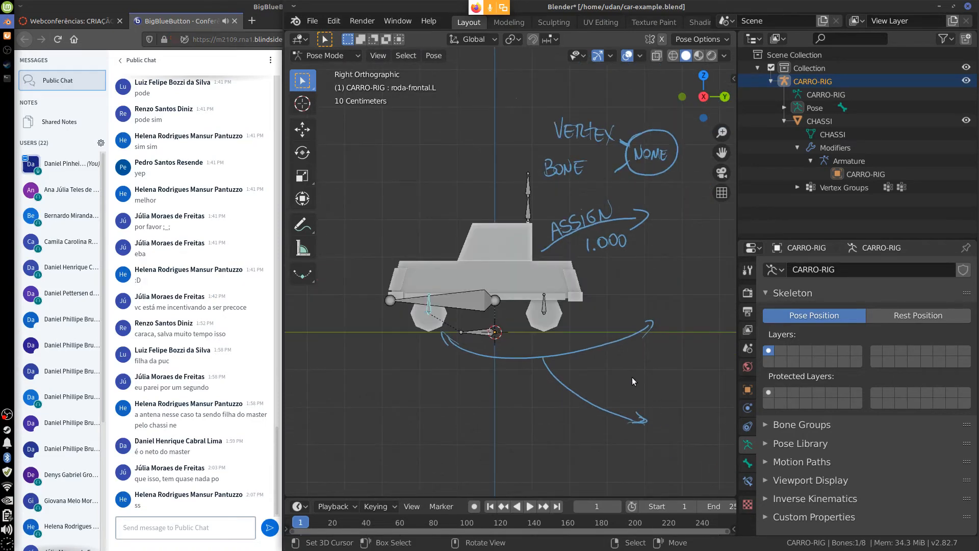
pyautogui.moveTo(445, 333)
pyautogui.mouseDown(button='right')
pyautogui.moveTo(517, 372)
pyautogui.moveTo(526, 359)
pyautogui.moveTo(624, 401)
pyautogui.moveTo(544, 367)
pyautogui.mouseUp(button='right')
pyautogui.moveTo(620, 222)
pyautogui.mouseDown(button='right')
pyautogui.moveTo(577, 224)
pyautogui.moveTo(627, 232)
pyautogui.moveTo(651, 211)
pyautogui.moveTo(618, 190)
pyautogui.moveTo(670, 168)
pyautogui.moveTo(637, 153)
pyautogui.moveTo(648, 158)
pyautogui.moveTo(561, 175)
pyautogui.moveTo(555, 149)
pyautogui.moveTo(570, 159)
pyautogui.mouseUp(button='right')
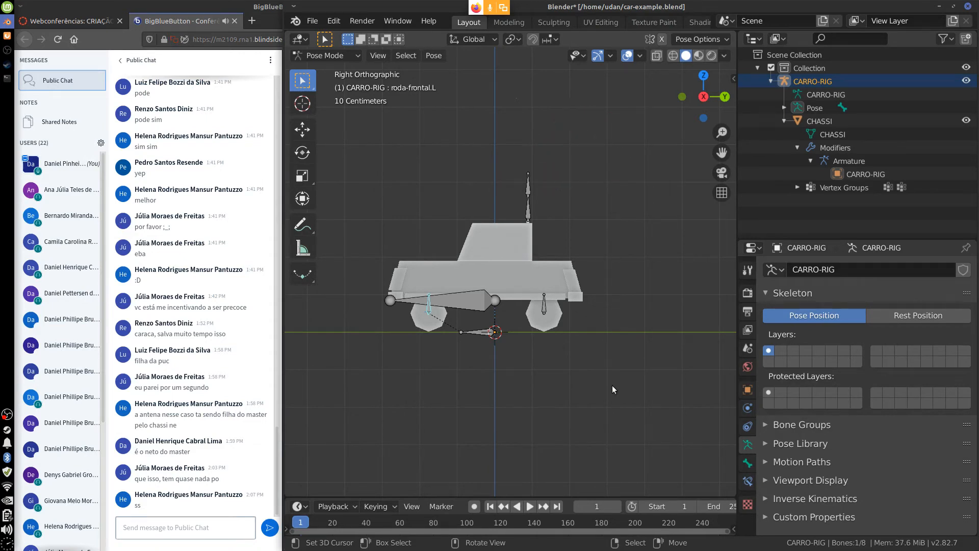
# Deselect the wheel bone, return to Object Mode and select the CHASSI mesh
pyautogui.keyDown('shift'); pyautogui.moveTo(612, 408); pyautogui.dragTo(683, 372, button='middle'); pyautogui.keyUp('shift')
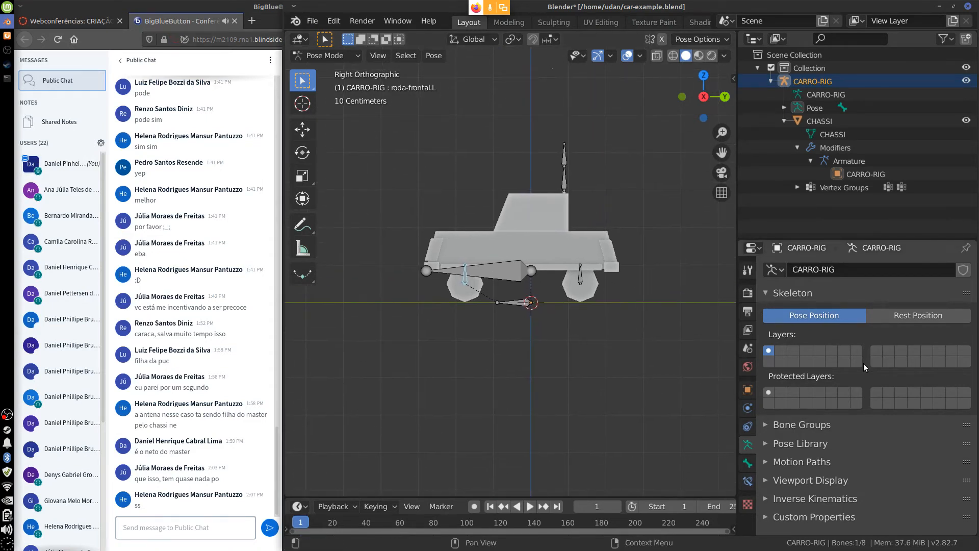
pyautogui.click(596, 228)
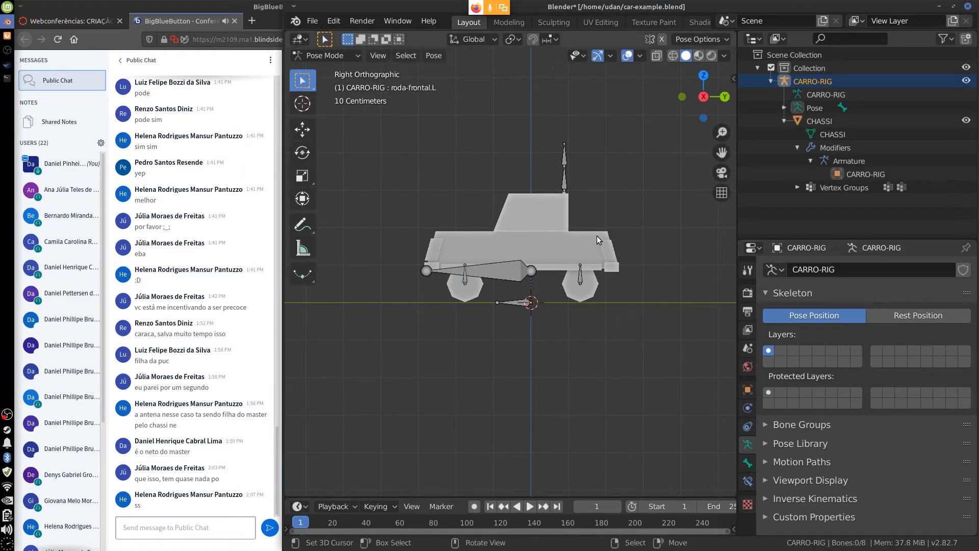
pyautogui.click(325, 55)
pyautogui.click(340, 68)
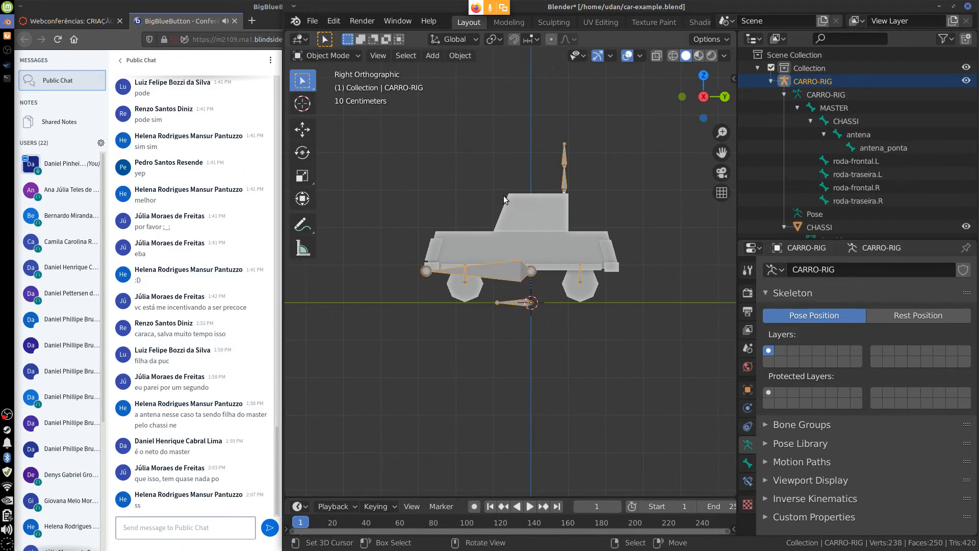
pyautogui.click(504, 199)
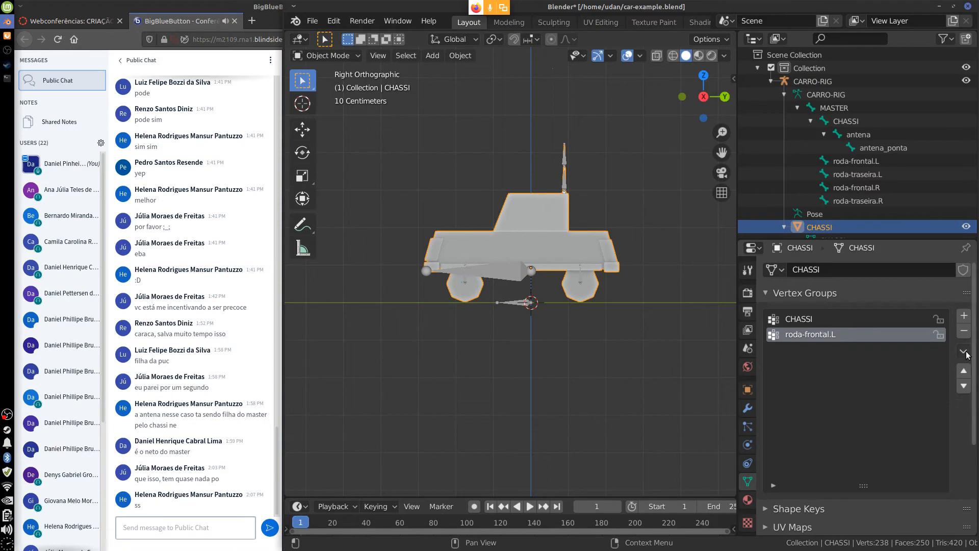
# Delete the CHASSI and roda-frontal.L vertex groups and remove the Armature modifier from the mesh
pyautogui.click(964, 330)
pyautogui.click(964, 330)
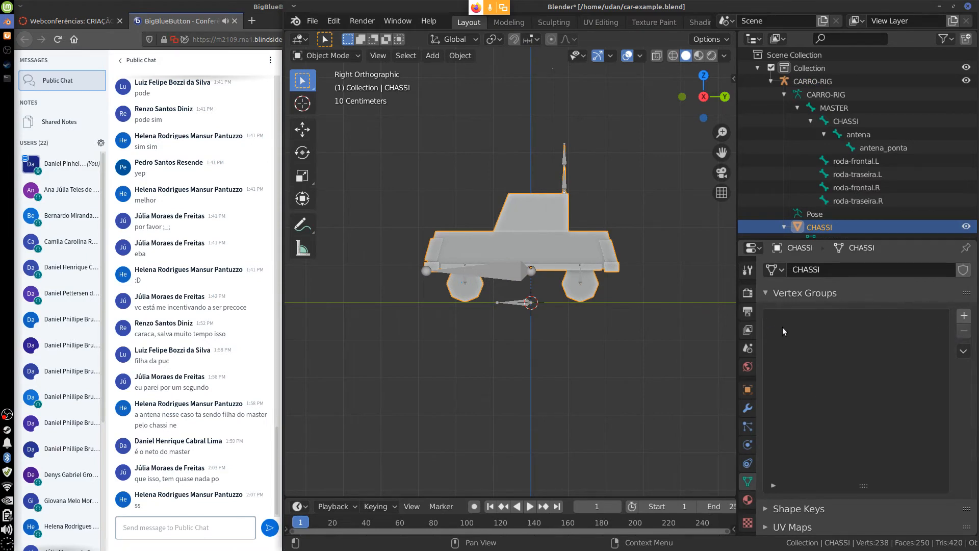
pyautogui.click(748, 408)
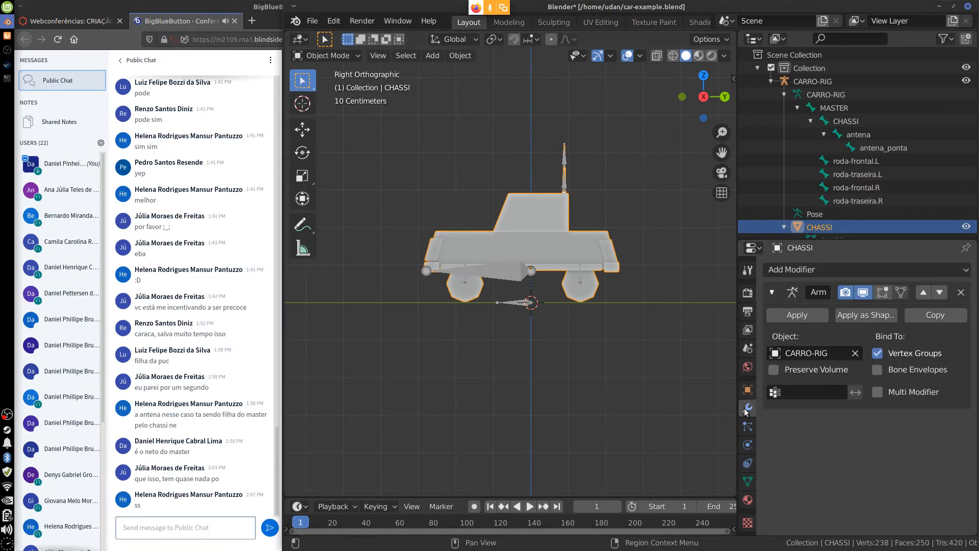
pyautogui.click(959, 293)
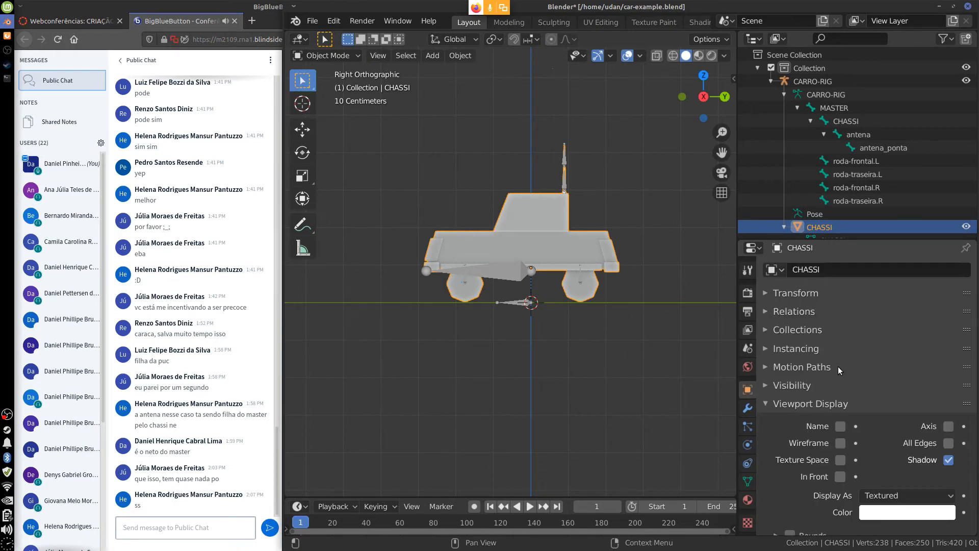
# Clear the CHASSI mesh's CARRO-RIG parent in its Relations settings and recheck its vertex groups, modifiers and parent
pyautogui.click(765, 404)
pyautogui.click(773, 313)
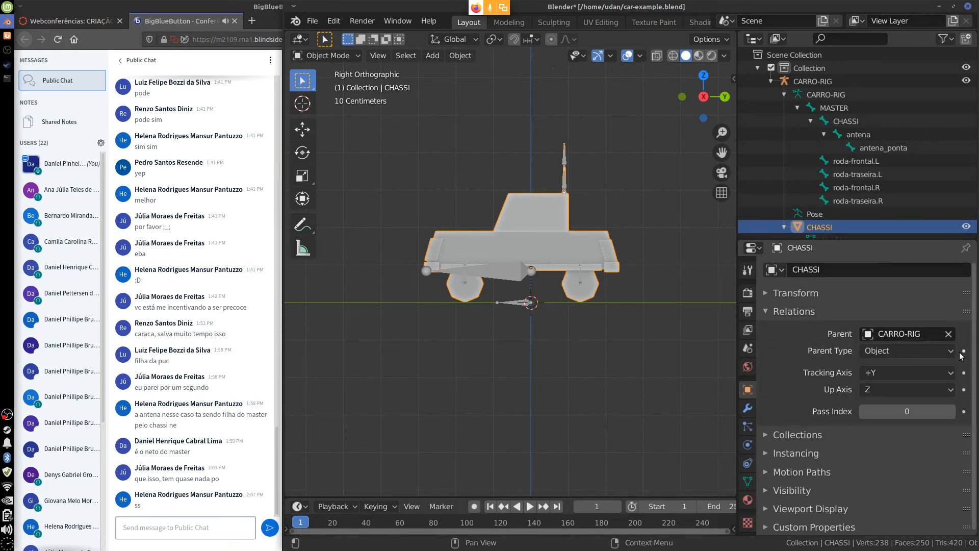
pyautogui.click(948, 334)
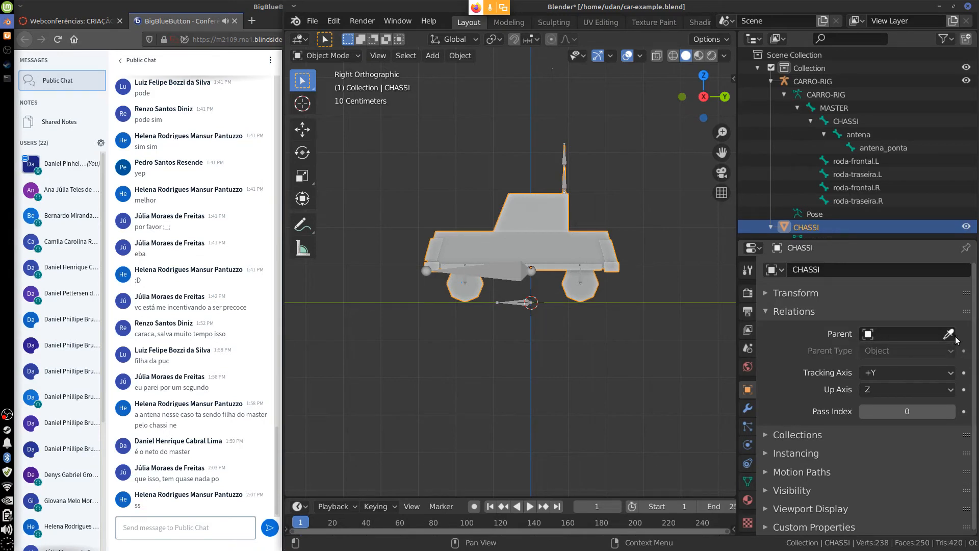
pyautogui.click(748, 480)
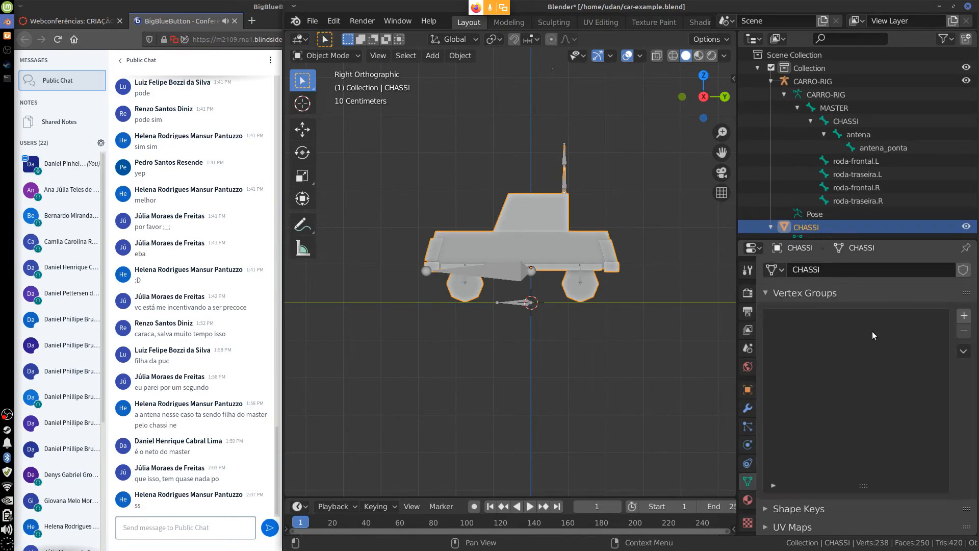
pyautogui.click(747, 408)
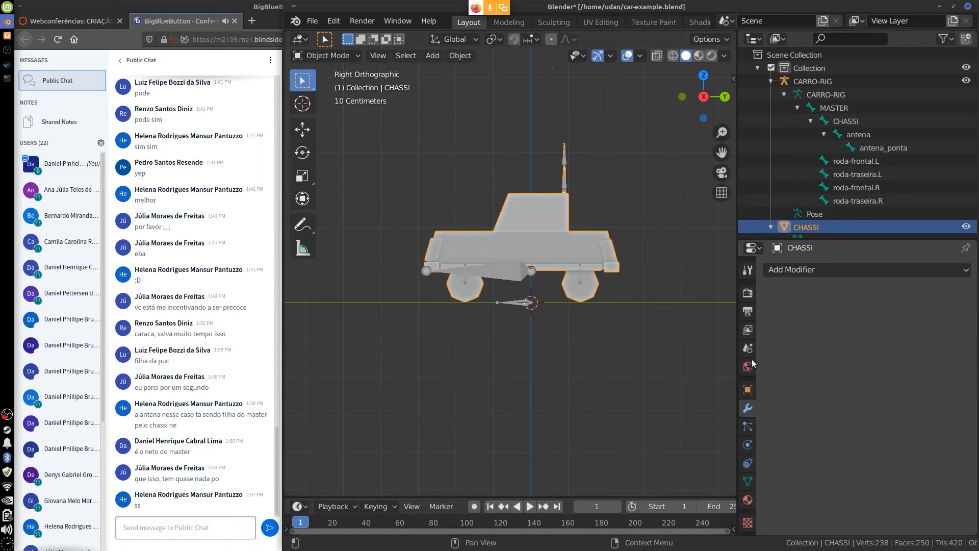
pyautogui.click(748, 390)
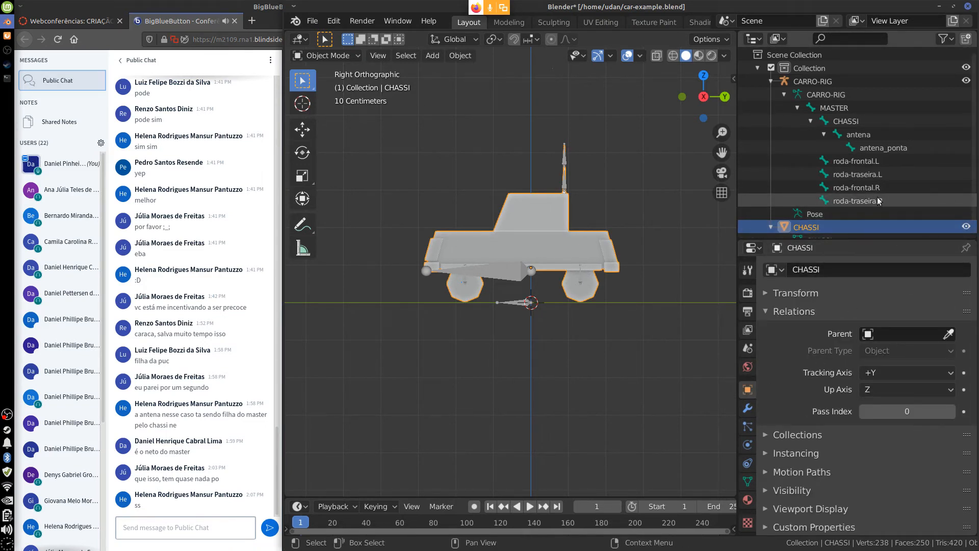
# Add the CARRO-RIG armature to the CHASSI mesh selection as the active object and review the parenting options
pyautogui.click(770, 81)
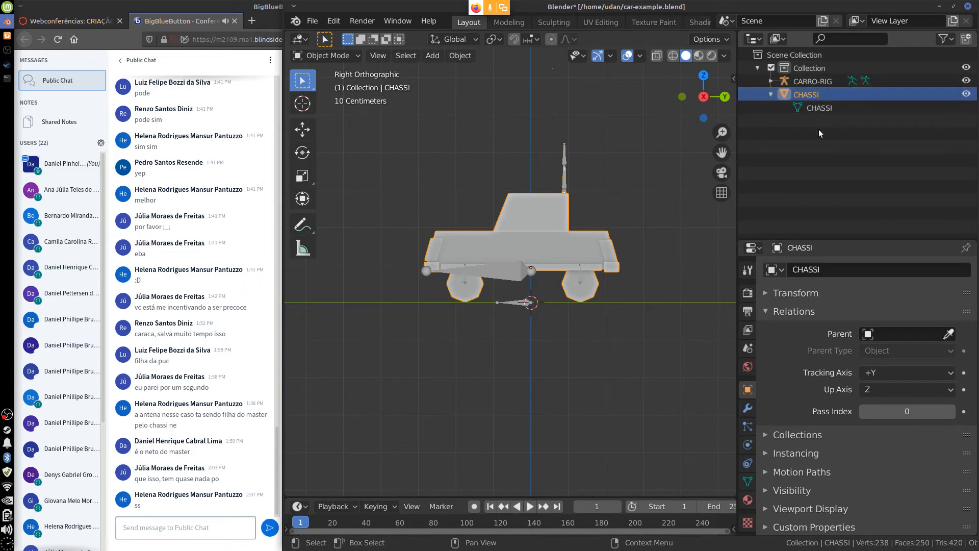
pyautogui.click(766, 81)
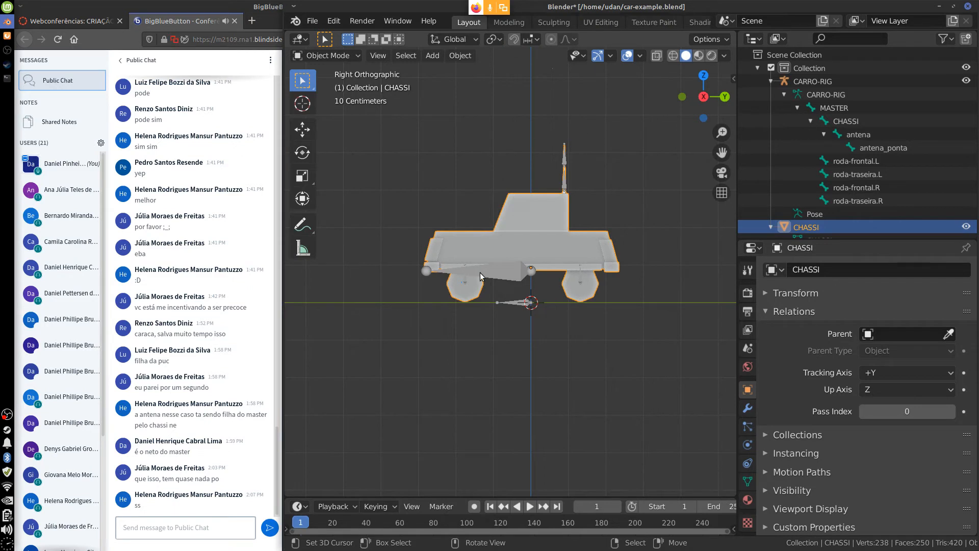
pyautogui.keyDown('shift'); pyautogui.click(506, 270); pyautogui.keyUp('shift')
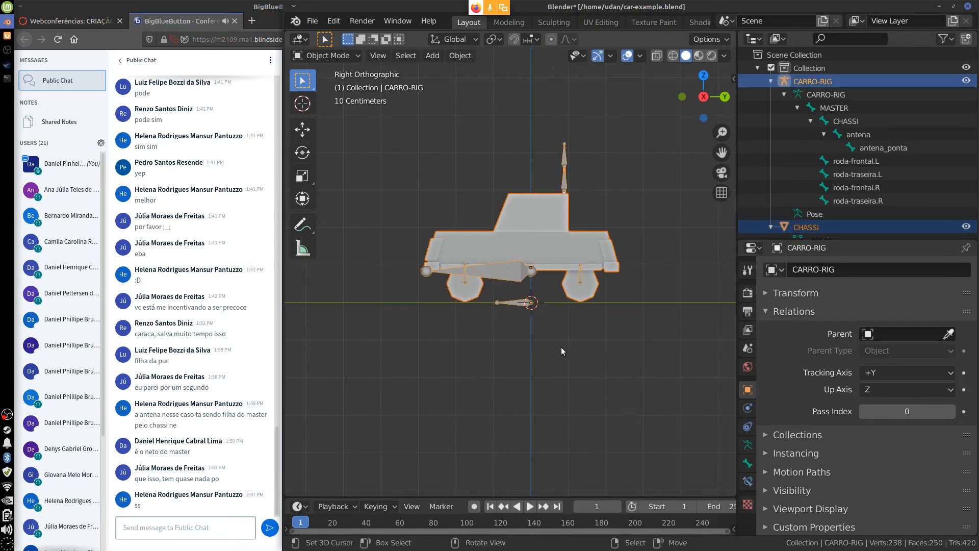
pyautogui.click(460, 55)
pyautogui.moveTo(493, 234)
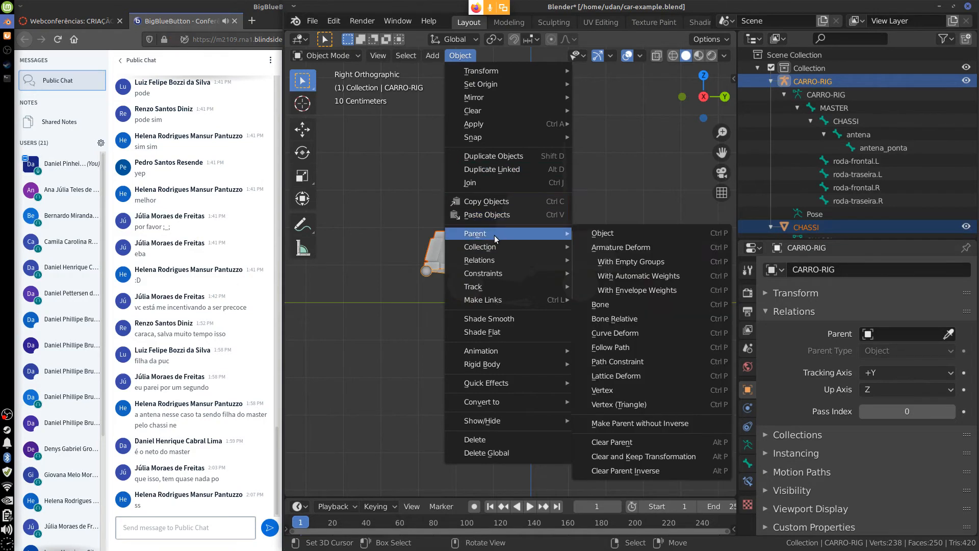
pyautogui.click(702, 261)
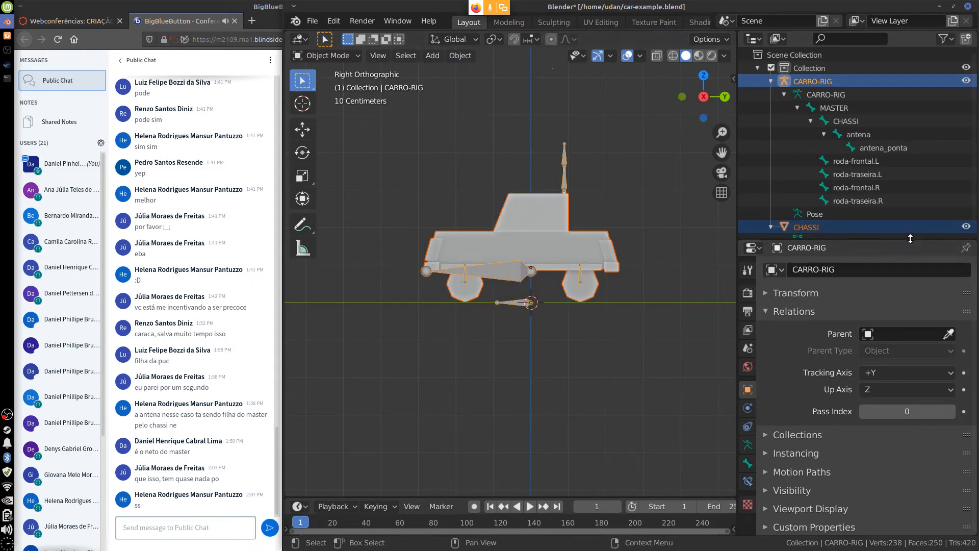
# Parent the CHASSI mesh to CARRO-RIG using Armature Deform With Empty Groups, and list its vertex groups in the outliner
pyautogui.moveTo(910, 238); pyautogui.dragTo(910, 440)
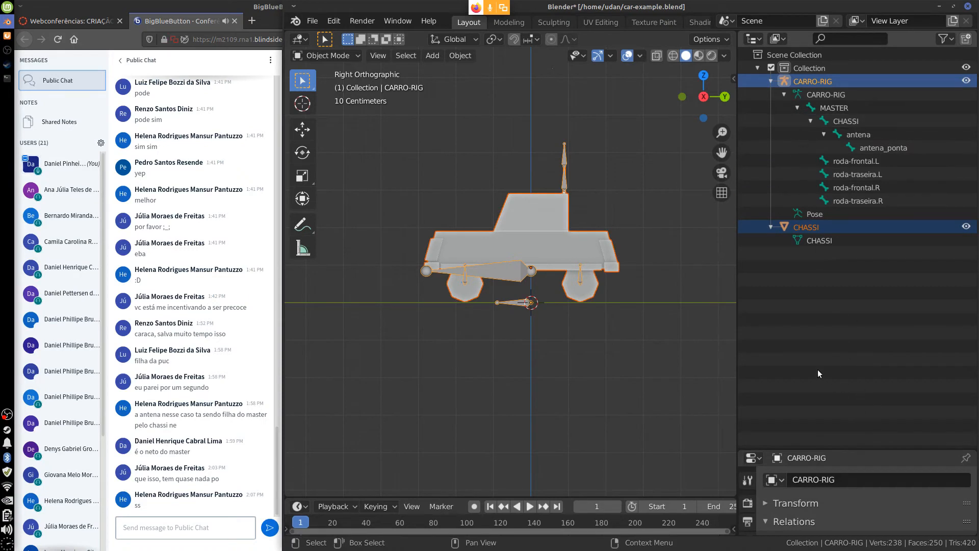
pyautogui.click(460, 56)
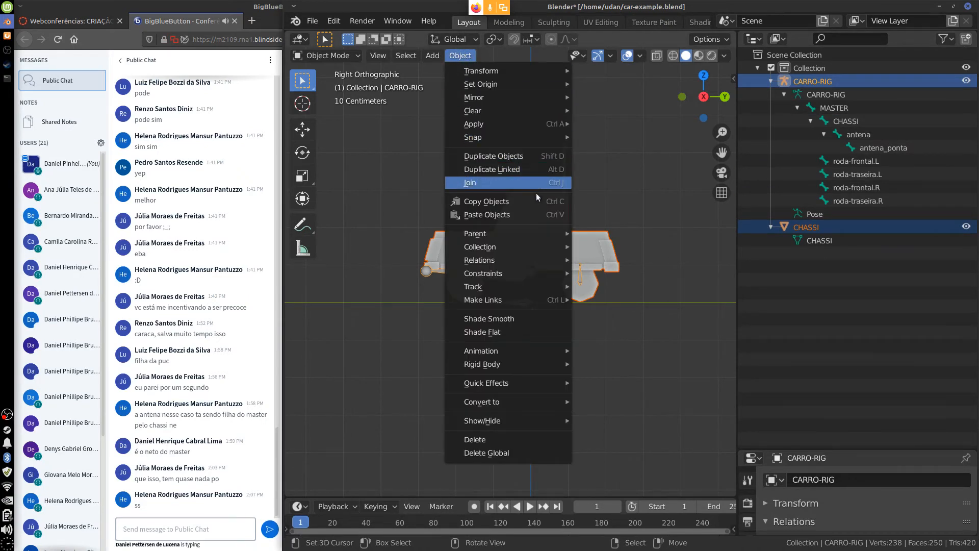
pyautogui.moveTo(531, 234)
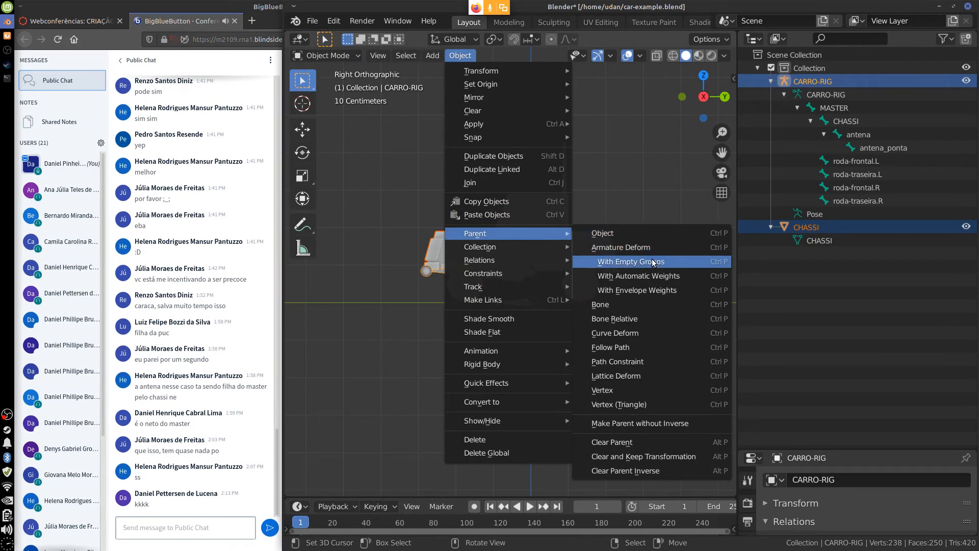
pyautogui.click(668, 261)
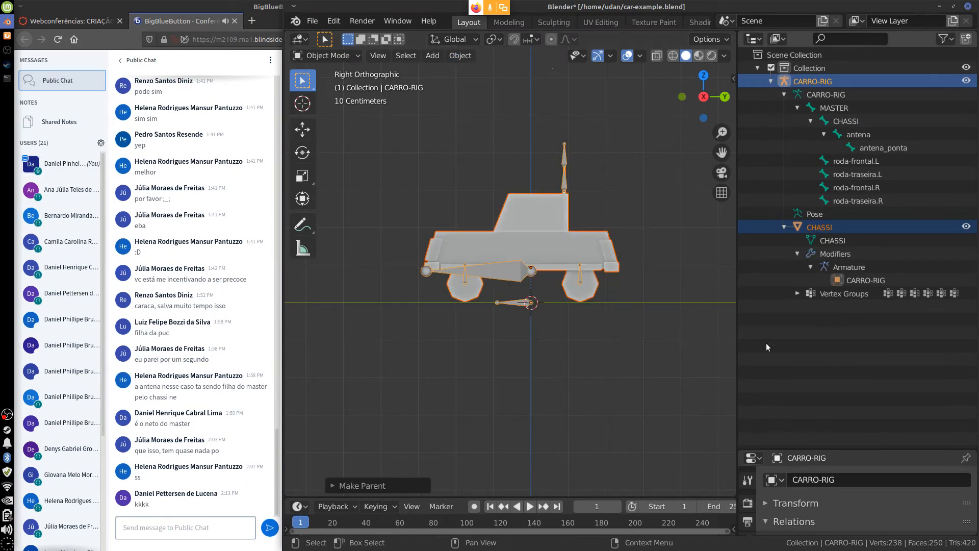
pyautogui.click(796, 294)
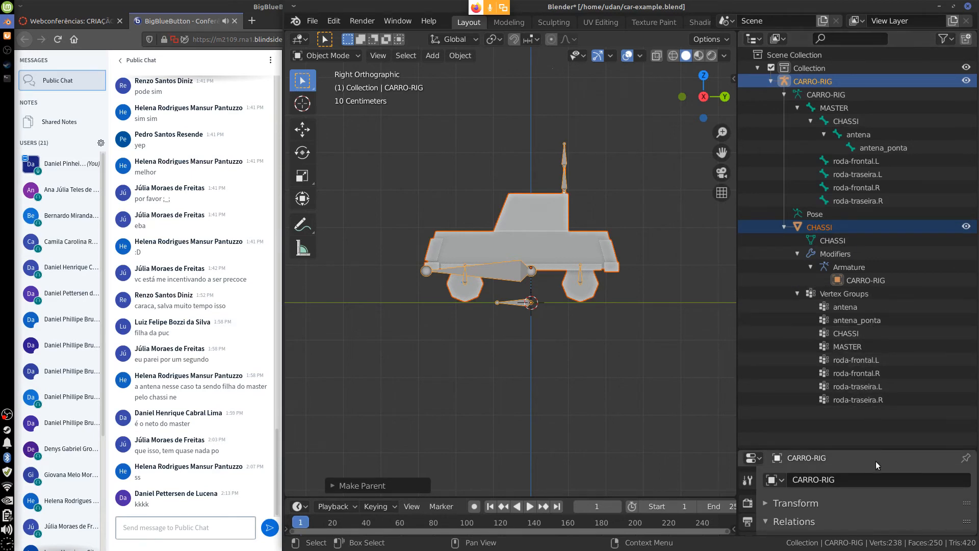
# Select only the CHASSI mesh, enter Edit Mode and show its vertex groups in the mesh data properties
pyautogui.moveTo(873, 449); pyautogui.dragTo(873, 165)
pyautogui.click(577, 299)
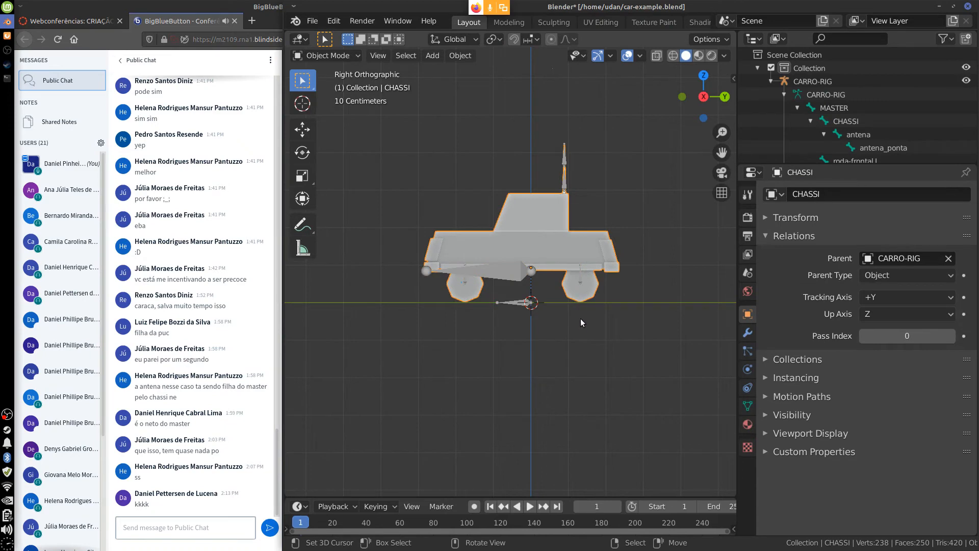
pyautogui.press('Tab')
pyautogui.scroll(1, 560, 360)
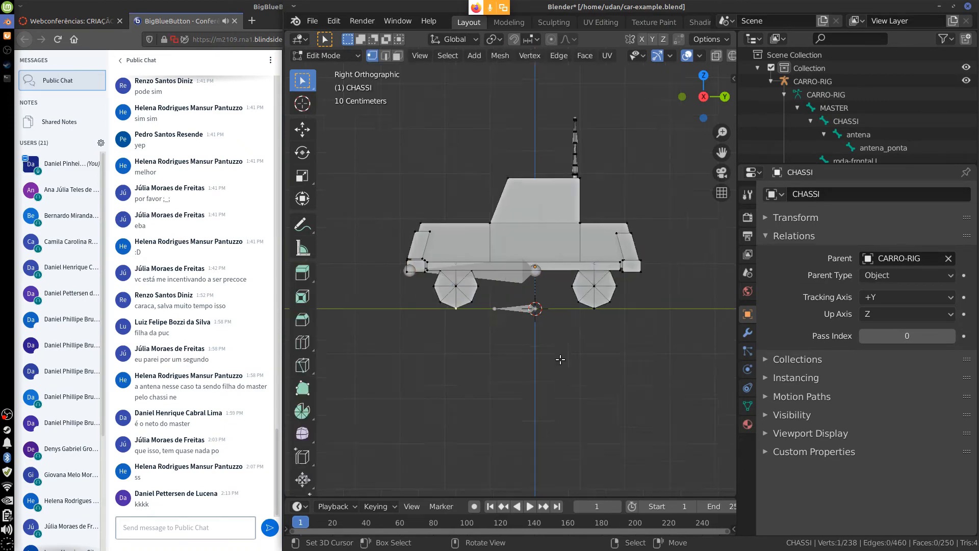
pyautogui.scroll(2, 573, 362)
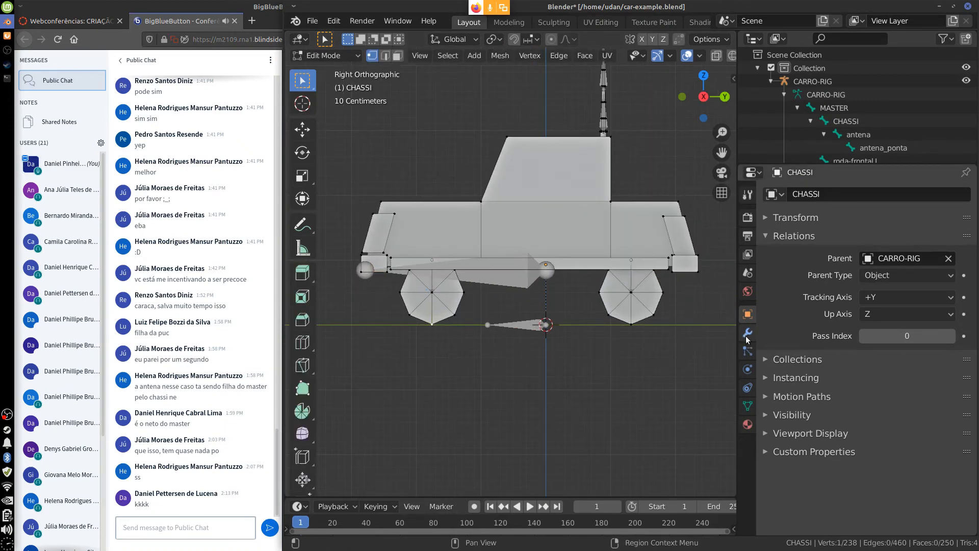
pyautogui.click(747, 406)
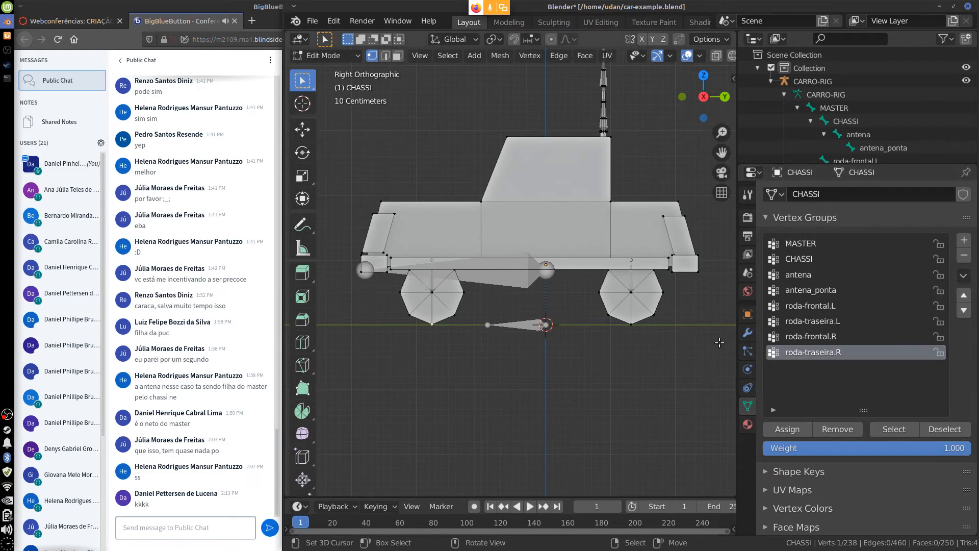
# Select the rear right wheel's linked geometry and assign it to the roda-traseira.R vertex group
pyautogui.moveTo(474, 402); pyautogui.dragTo(571, 377, button='middle')
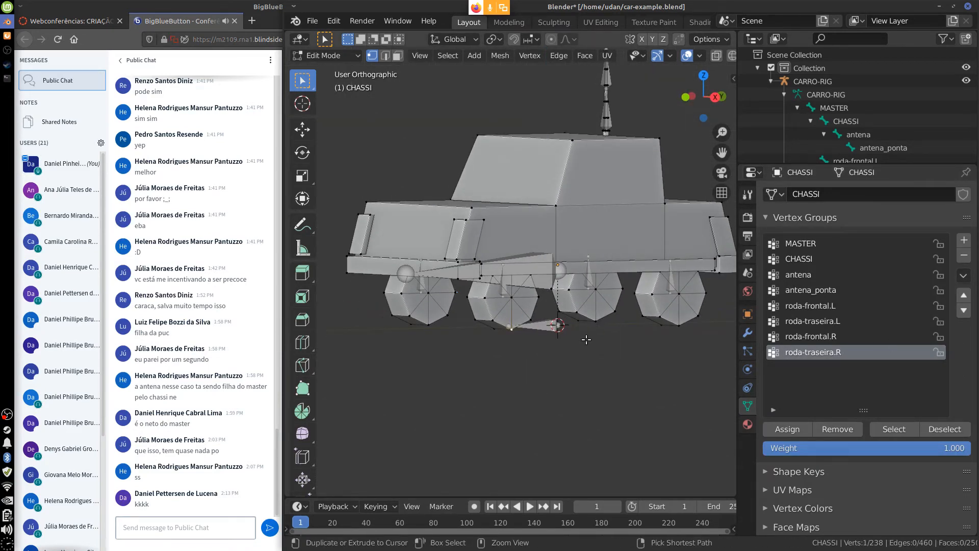
pyautogui.hotkey('ctrl', 'l')
pyautogui.click(588, 312)
pyautogui.hotkey('ctrl', 'l')
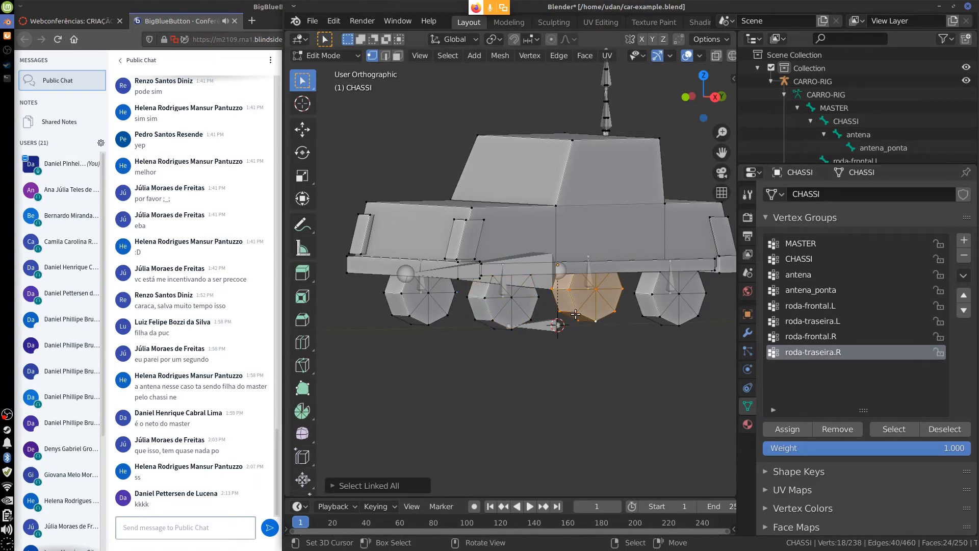
pyautogui.click(791, 430)
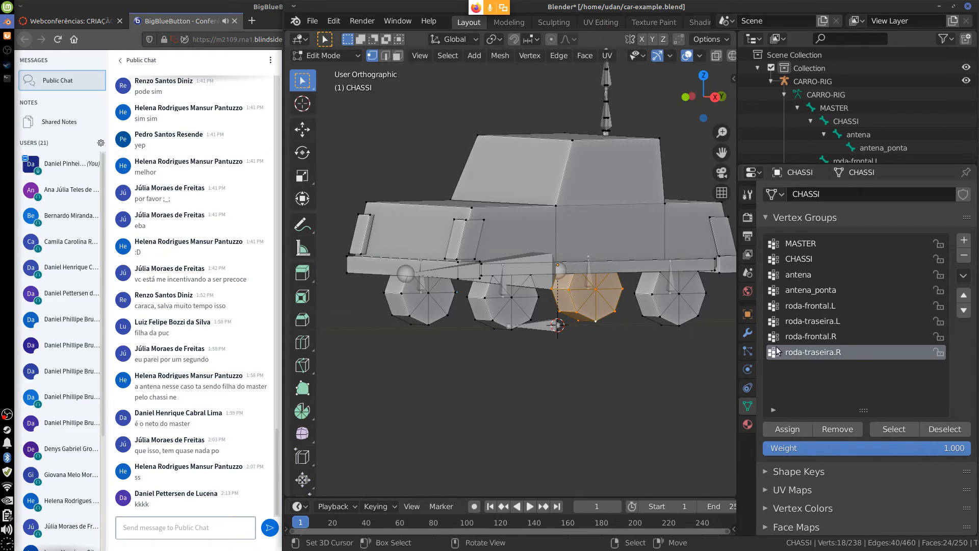
# Select the front right wheel's linked geometry and assign it to the roda-frontal.R vertex group
pyautogui.click(424, 328)
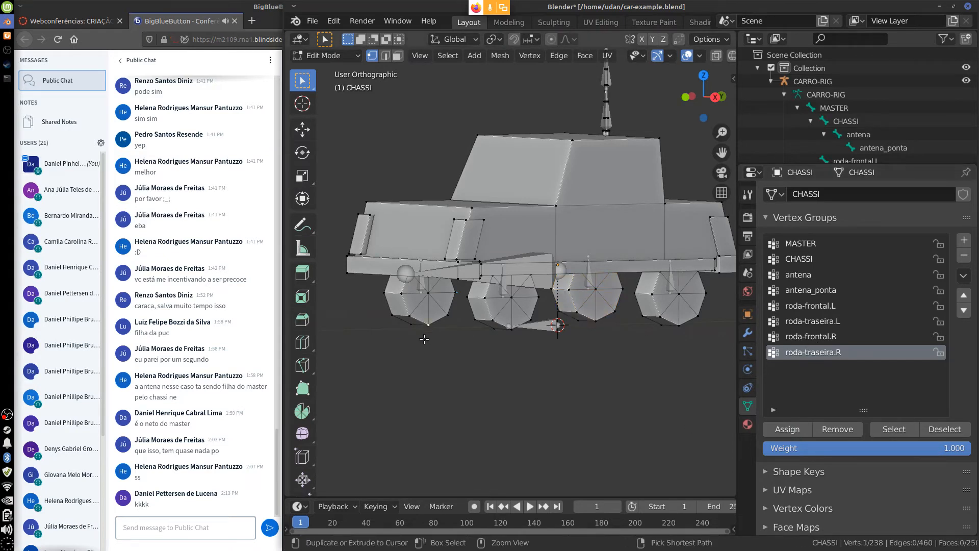
pyautogui.hotkey('ctrl', 'l')
pyautogui.click(811, 336)
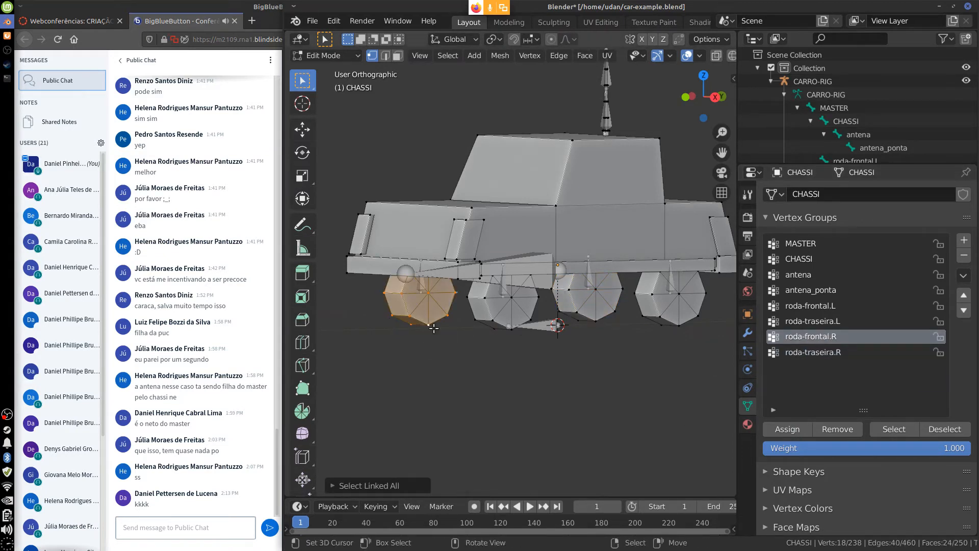
pyautogui.click(787, 432)
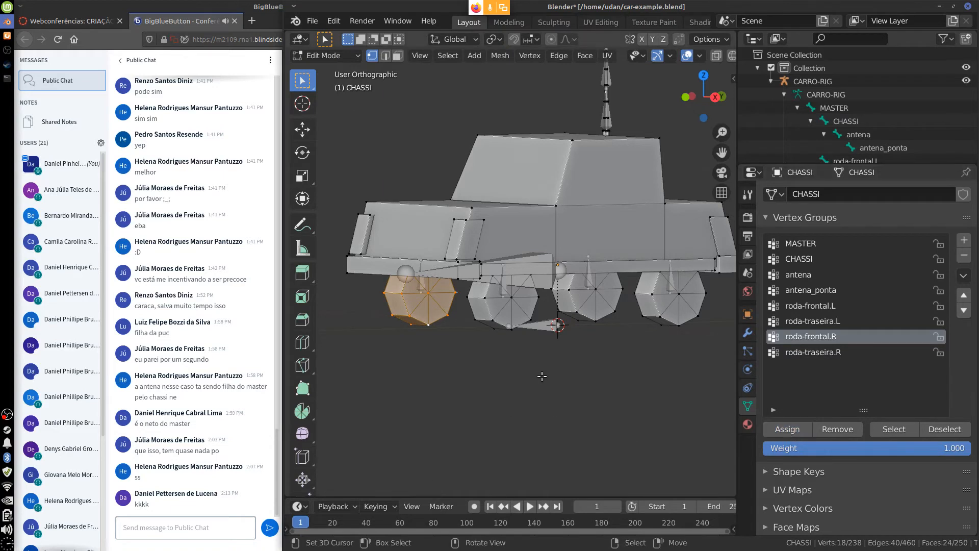
# Make roda-traseira.L the active vertex group and select the rear left wheel's linked geometry for it
pyautogui.click(807, 320)
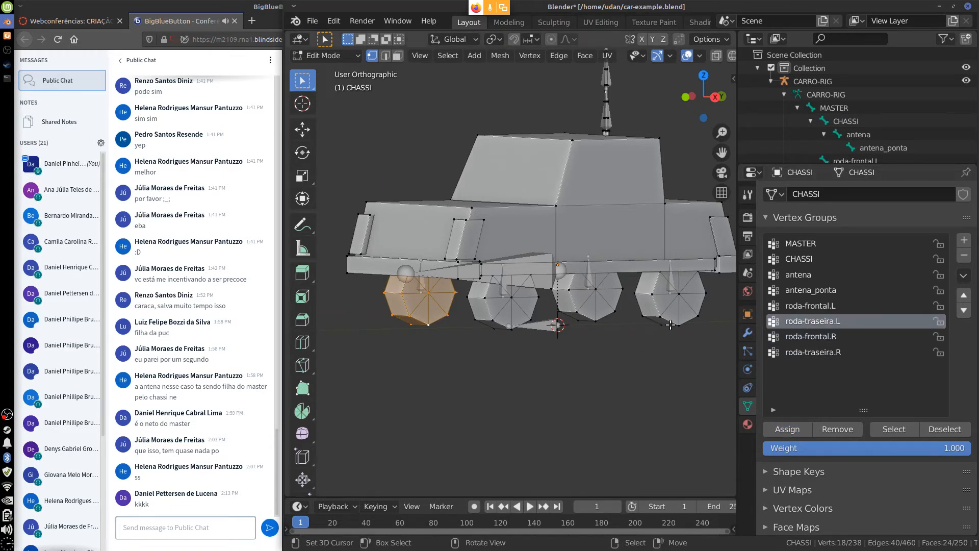
pyautogui.click(670, 324)
pyautogui.hotkey('ctrl', 'l')
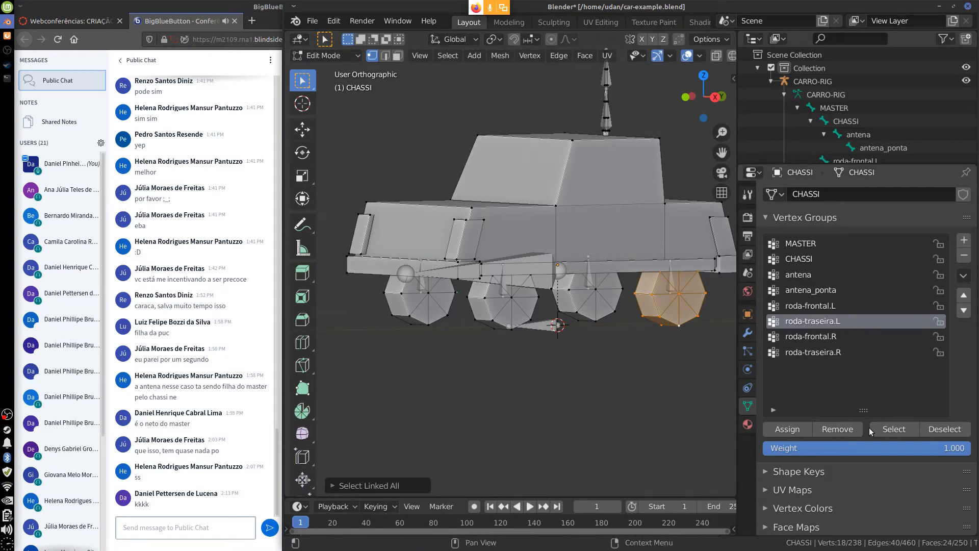
# Select the linked geometry of the far rear wheel and assign it to the roda-frontal.L vertex group
pyautogui.click(597, 320)
pyautogui.hotkey('ctrl', 'l')
pyautogui.click(812, 309)
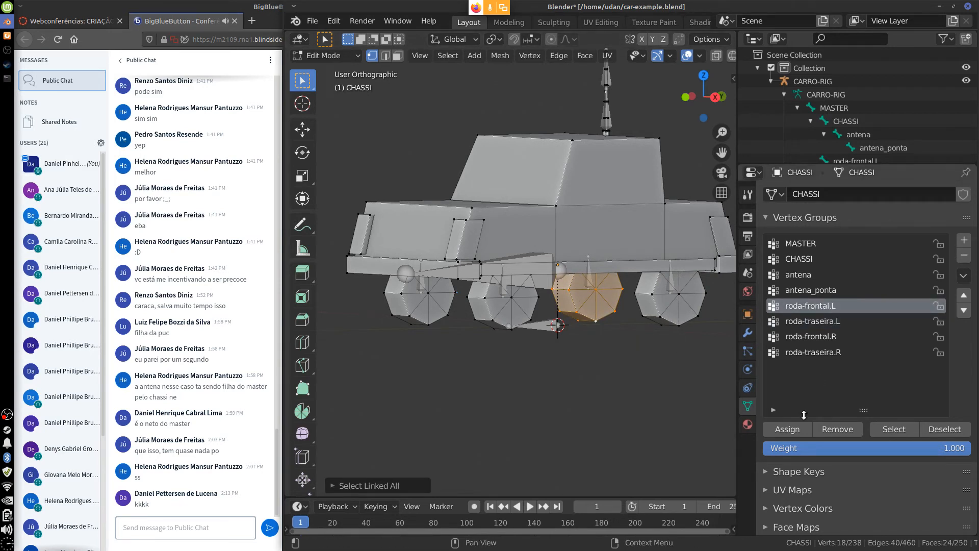
pyautogui.click(788, 430)
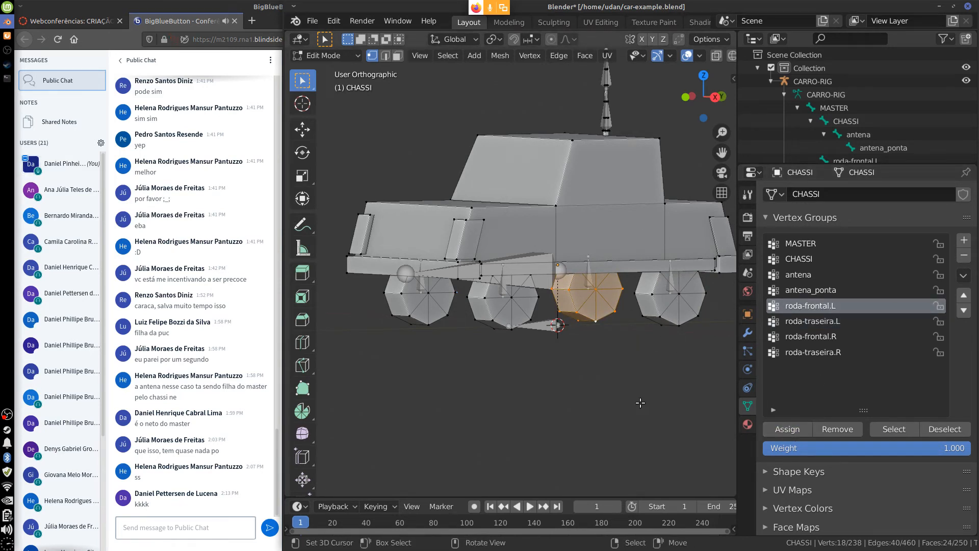
# Select vertices on the car's body, cabin, bumpers and light panels, and extend the selection to all their linked geometry
pyautogui.keyDown('shift'); pyautogui.moveTo(643, 375); pyautogui.dragTo(591, 406, button='middle'); pyautogui.keyUp('shift')
pyautogui.click(669, 233)
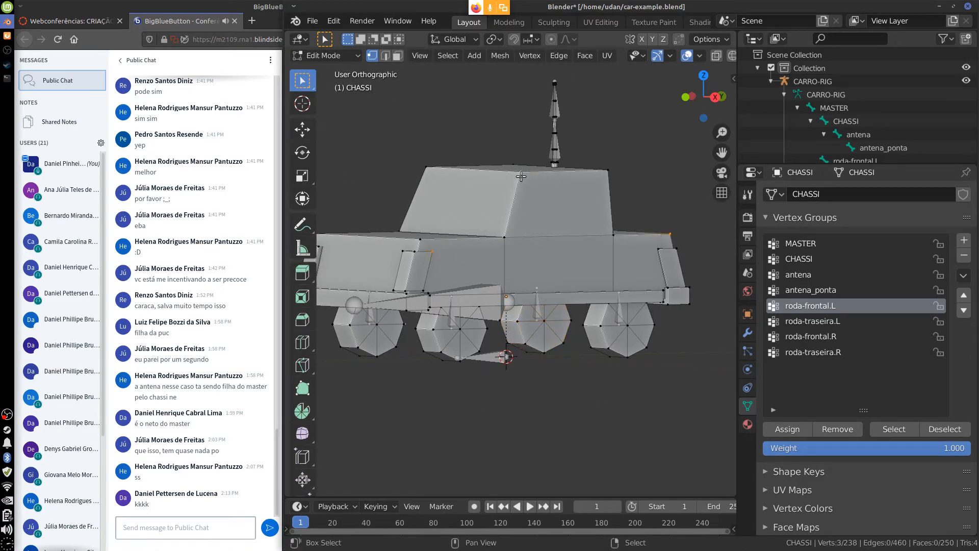
pyautogui.keyDown('shift'); pyautogui.click(667, 297); pyautogui.keyUp('shift')
pyautogui.moveTo(402, 258); pyautogui.dragTo(574, 316, button='middle')
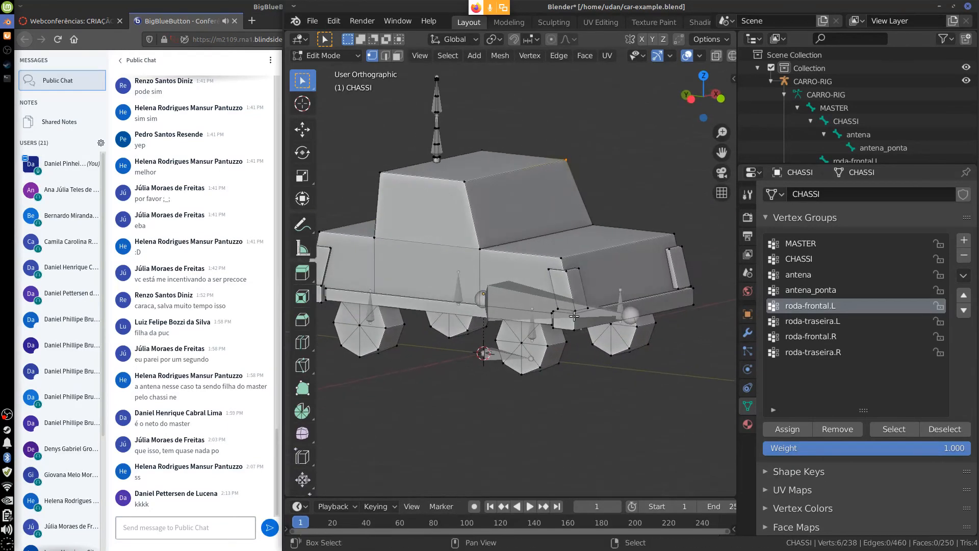
pyautogui.keyDown('shift'); pyautogui.click(329, 289); pyautogui.keyUp('shift')
pyautogui.moveTo(525, 385); pyautogui.dragTo(599, 379, button='middle')
pyautogui.hotkey('ctrl', 'l')
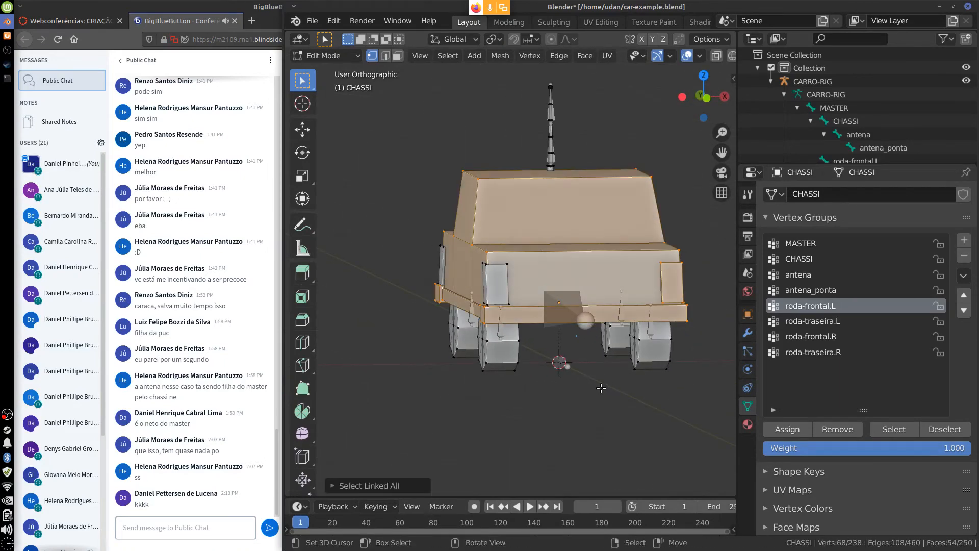
pyautogui.moveTo(528, 269); pyautogui.dragTo(563, 406, button='middle')
pyautogui.hotkey('ctrl', 'l')
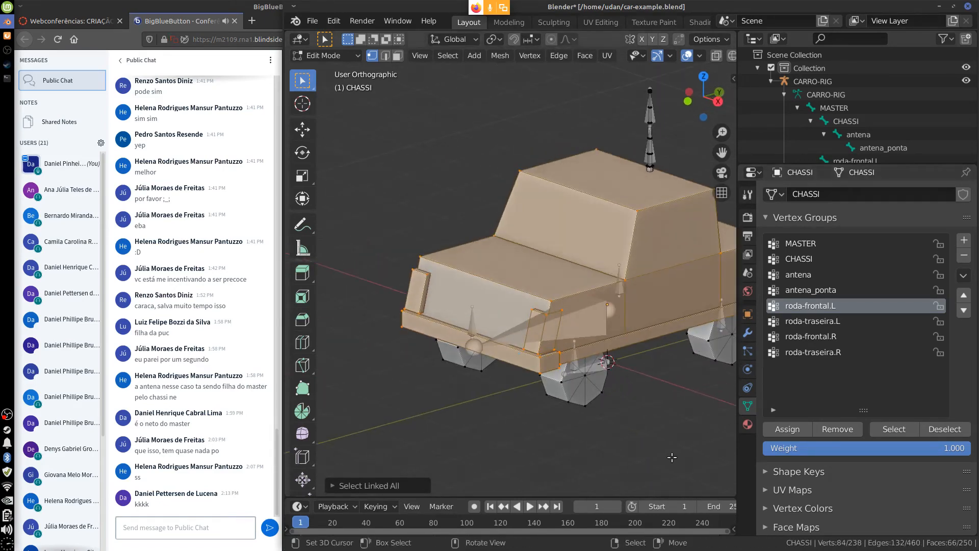
# Extend the selection to the front right light panel and assign the selected body parts to the CHASSI vertex group
pyautogui.moveTo(639, 386); pyautogui.dragTo(592, 380, button='middle')
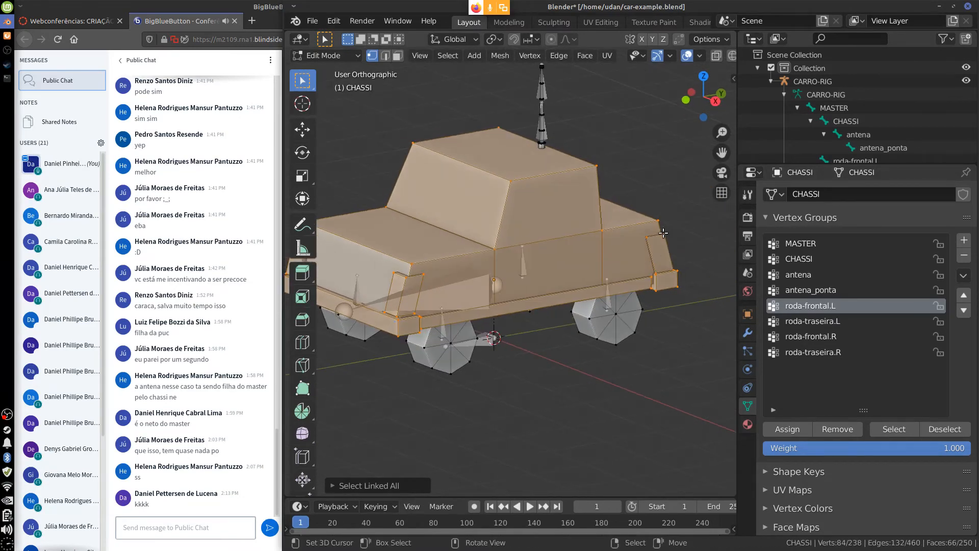
pyautogui.keyDown('alt'); pyautogui.moveTo(592, 380); pyautogui.dragTo(408, 278); pyautogui.keyUp('alt')
pyautogui.keyDown('ctrl'); pyautogui.click(401, 273); pyautogui.keyUp('ctrl')
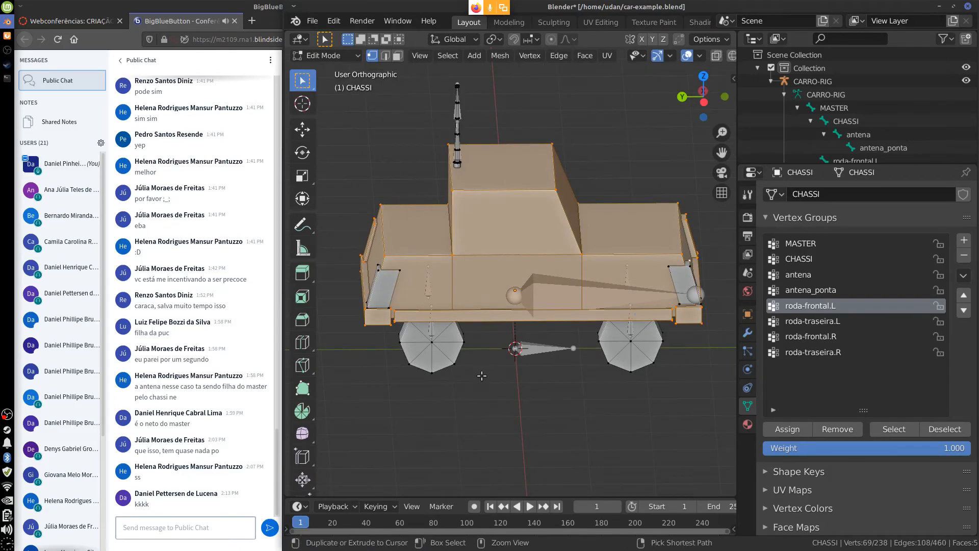
pyautogui.keyDown('alt'); pyautogui.moveTo(482, 376); pyautogui.dragTo(635, 288); pyautogui.keyUp('alt')
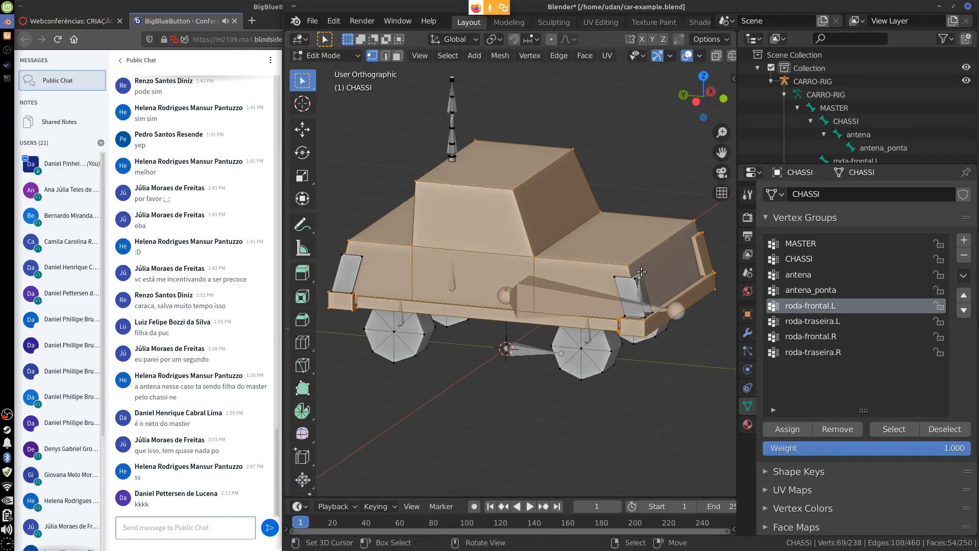
pyautogui.hotkey('ctrl', 'l')
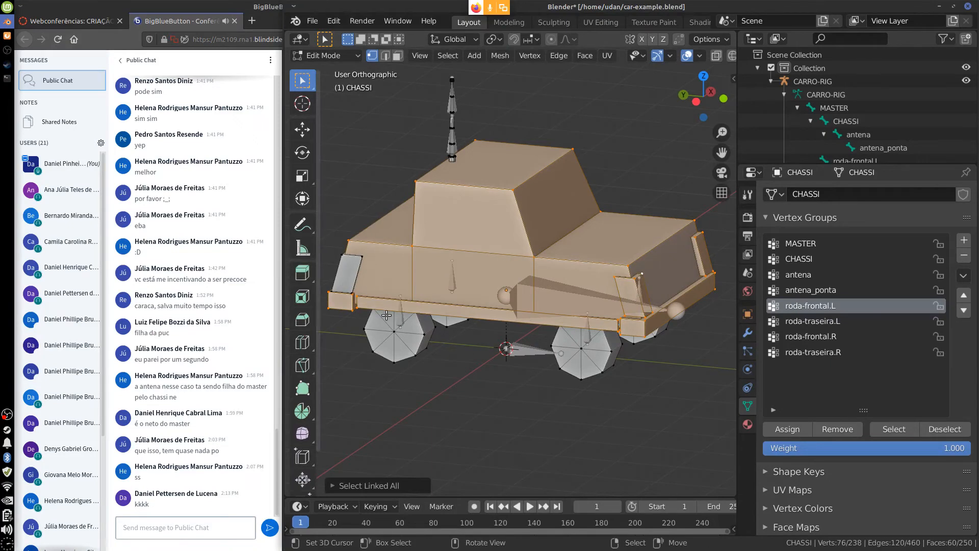
pyautogui.moveTo(386, 314); pyautogui.dragTo(653, 435, button='middle')
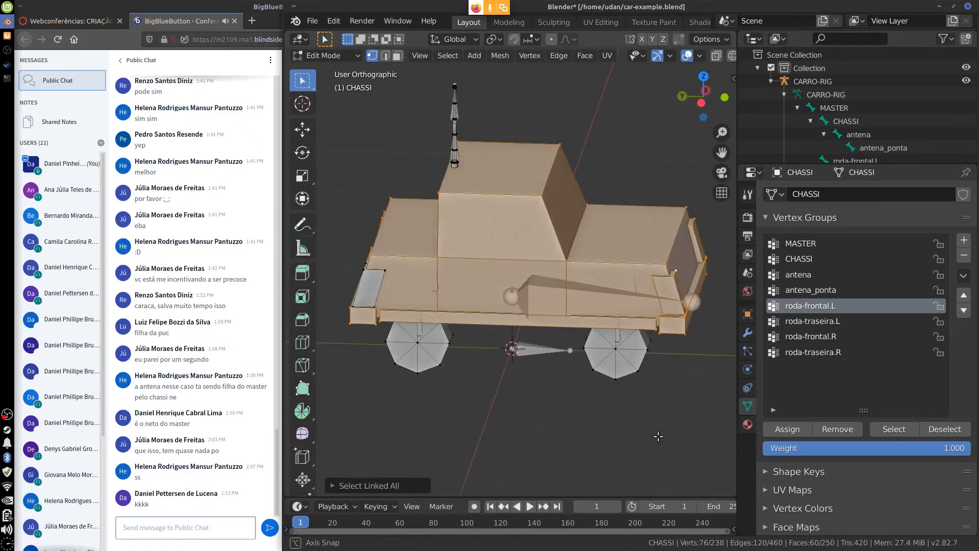
pyautogui.click(800, 259)
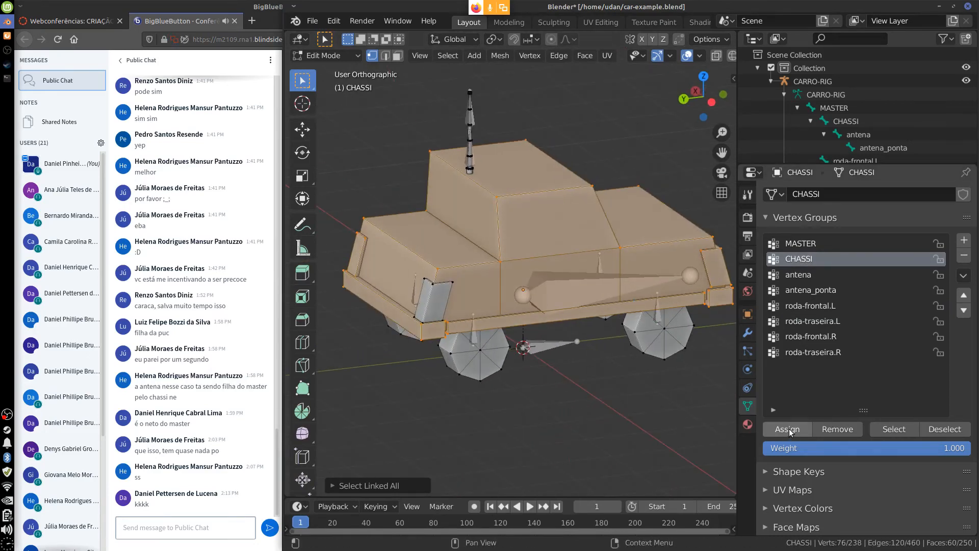
pyautogui.click(787, 429)
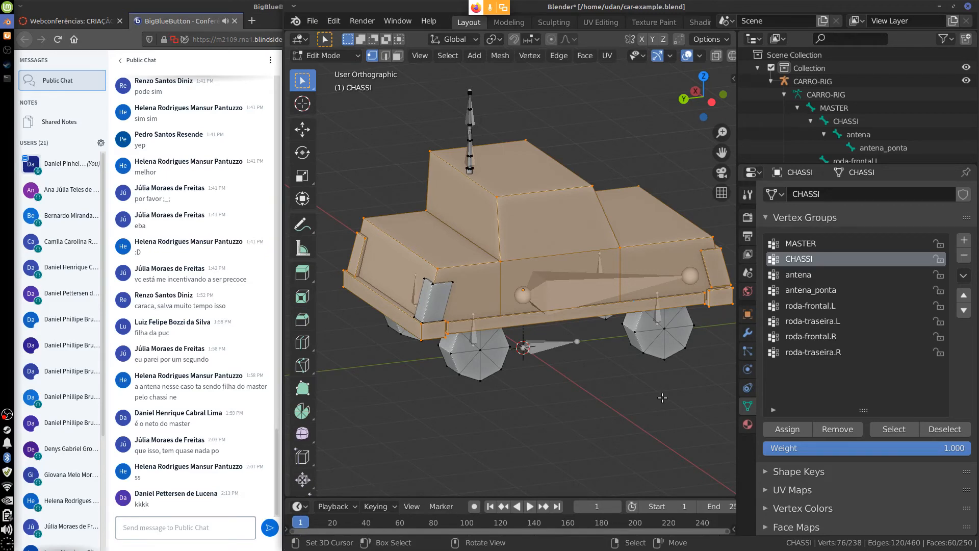
# View the car from the right and select the linked geometry of the wheel nearest the antenna end
pyautogui.moveTo(625, 358); pyautogui.dragTo(638, 254, button='middle')
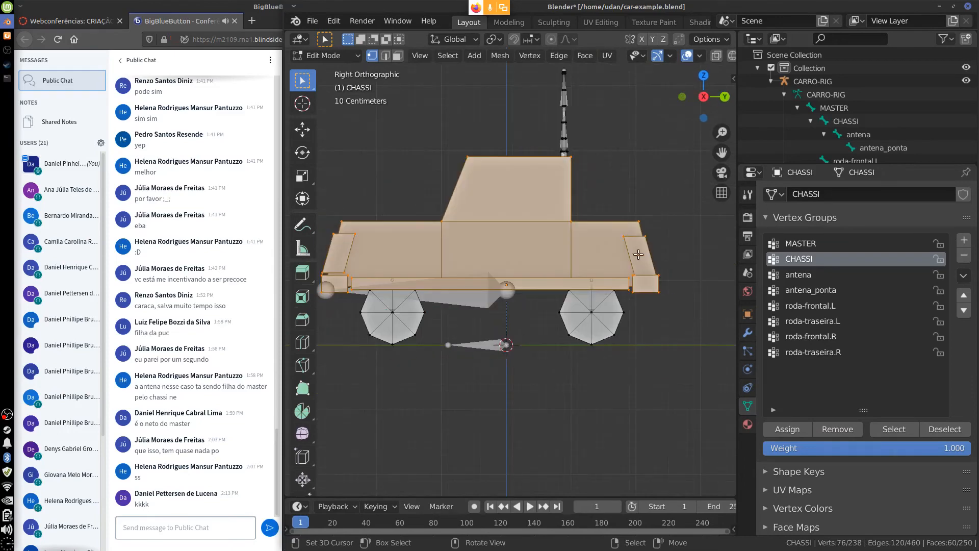
pyautogui.keyDown('shift'); pyautogui.moveTo(599, 335); pyautogui.dragTo(625, 371, button='middle'); pyautogui.keyUp('shift')
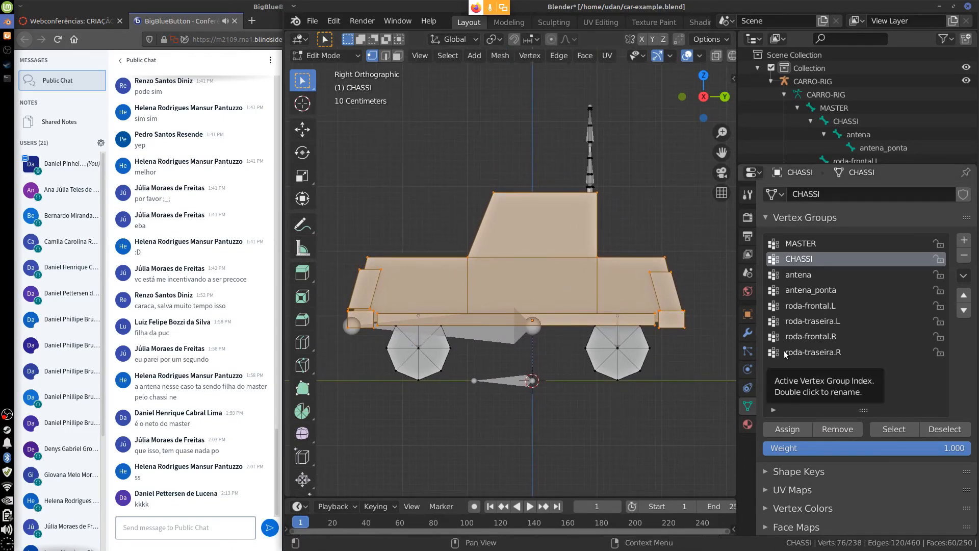
pyautogui.click(830, 429)
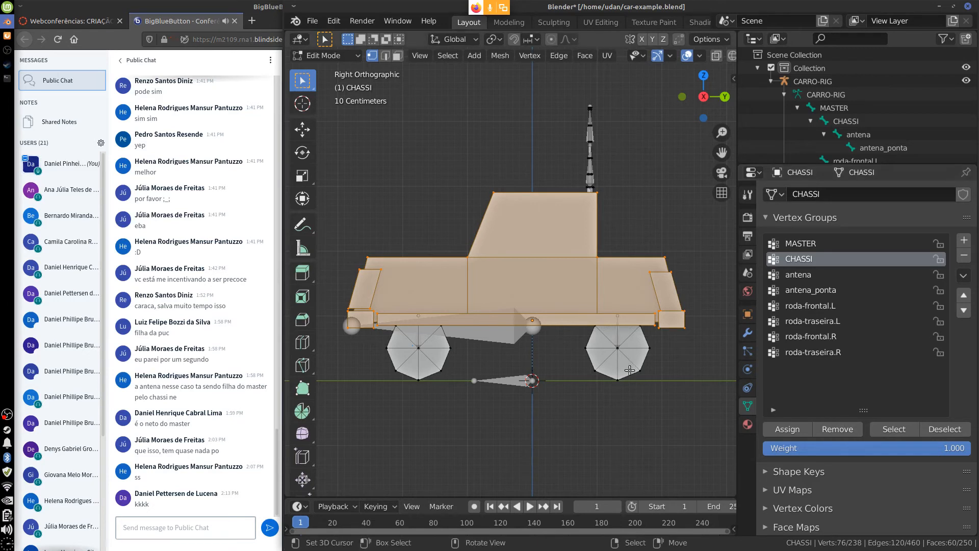
pyautogui.click(630, 391)
pyautogui.press('l')
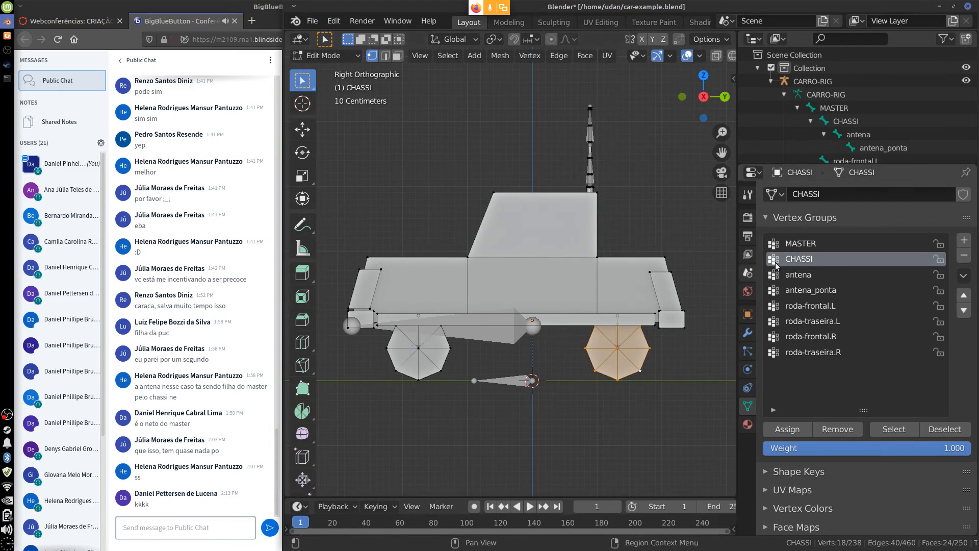
# Box-select the vertices of the antenna's lower segment in the right view and inspect the selection from the front
pyautogui.keyDown('shift'); pyautogui.moveTo(645, 168); pyautogui.dragTo(616, 236, button='middle'); pyautogui.keyUp('shift')
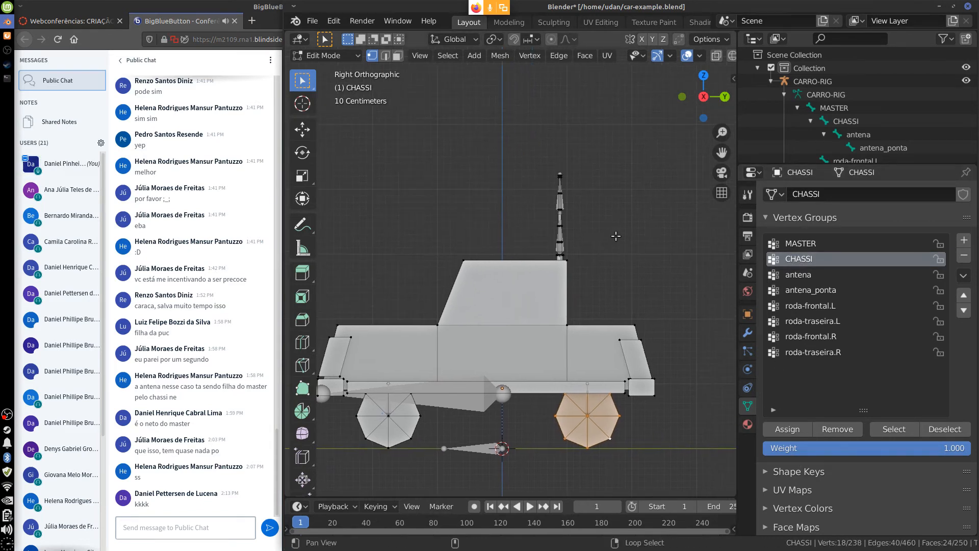
pyautogui.scroll(4, 616, 236)
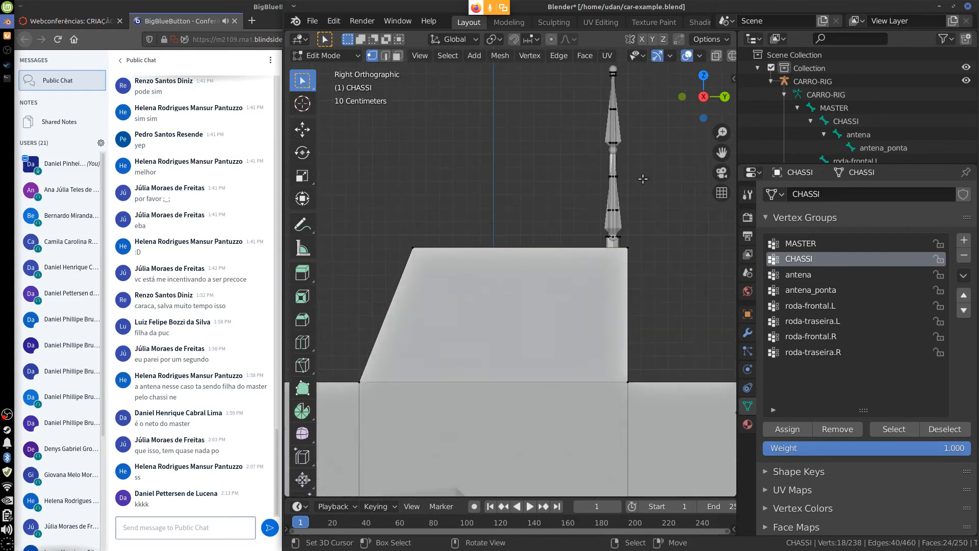
pyautogui.keyDown('shift'); pyautogui.moveTo(630, 197); pyautogui.dragTo(588, 272, button='middle'); pyautogui.keyUp('shift')
pyautogui.rightClick(572, 220)
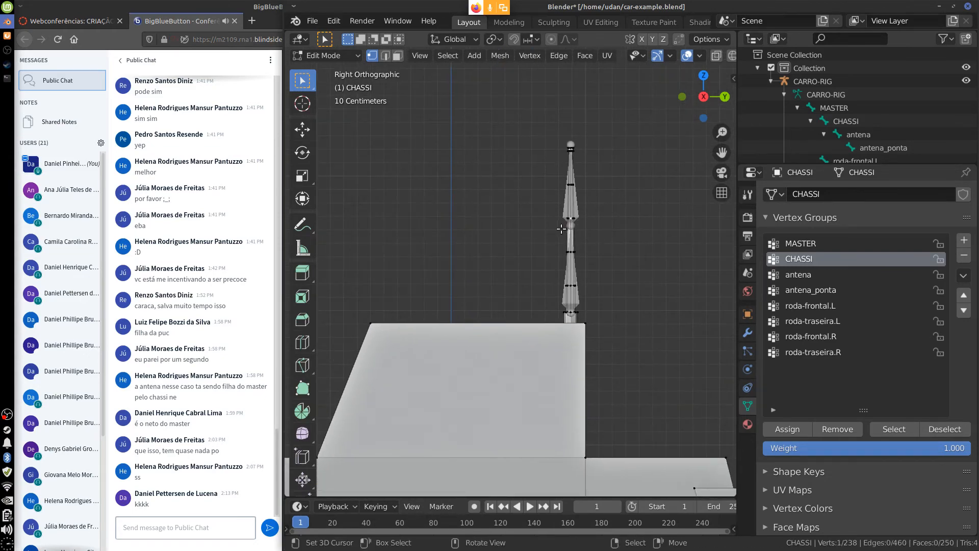
pyautogui.press('b')
pyautogui.moveTo(545, 207); pyautogui.dragTo(590, 311)
pyautogui.press('KP_1')
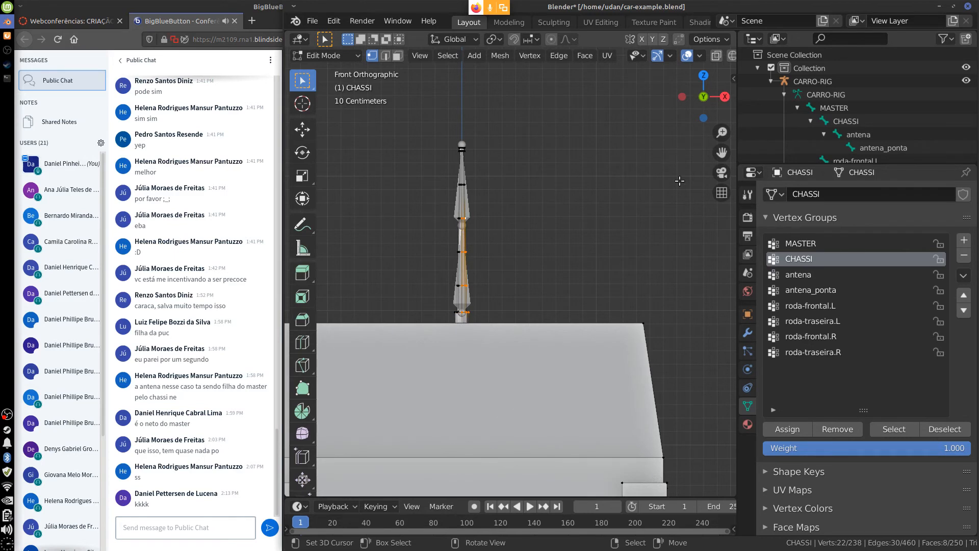
pyautogui.press('KP_3')
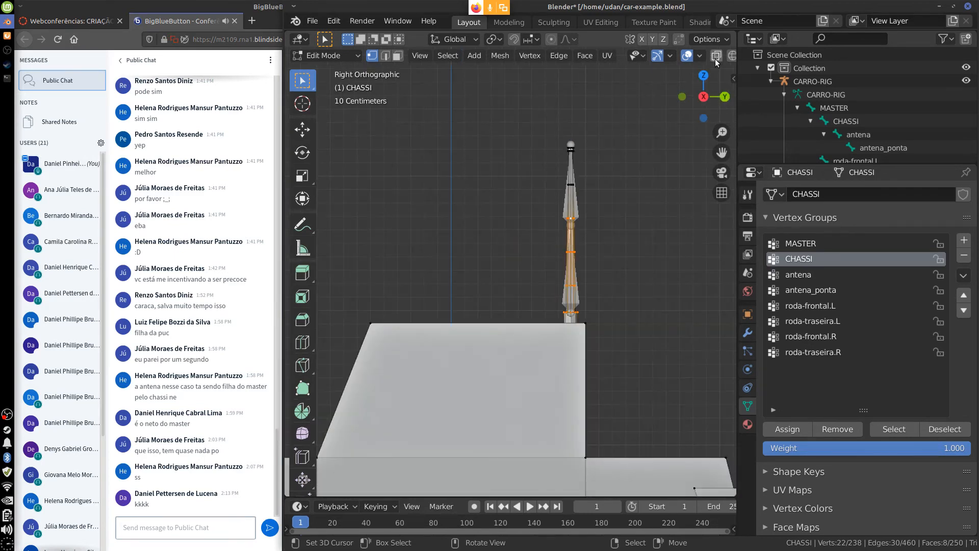
# Turn on X-ray, box-select the lower antenna segment through the mesh, and make antena the active vertex group
pyautogui.click(716, 57)
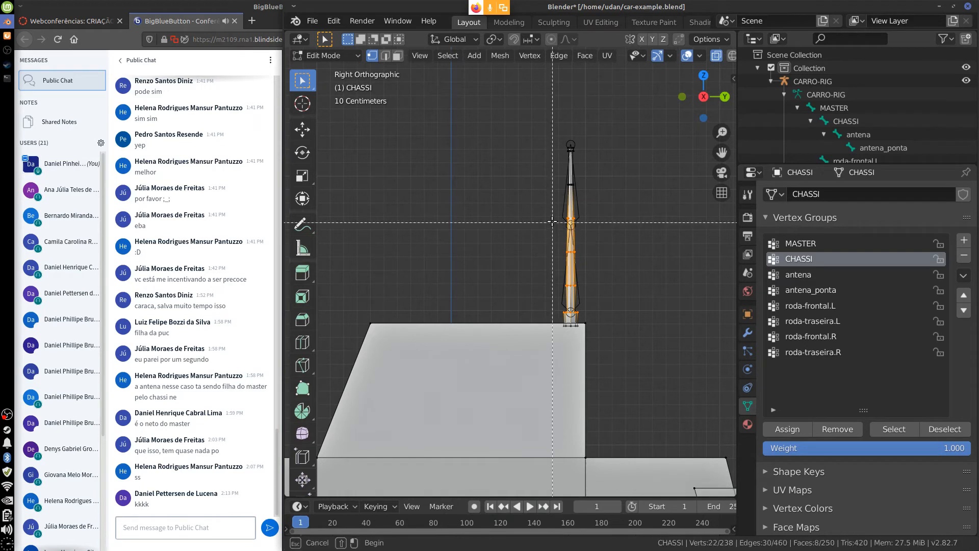
pyautogui.moveTo(541, 210); pyautogui.dragTo(609, 317)
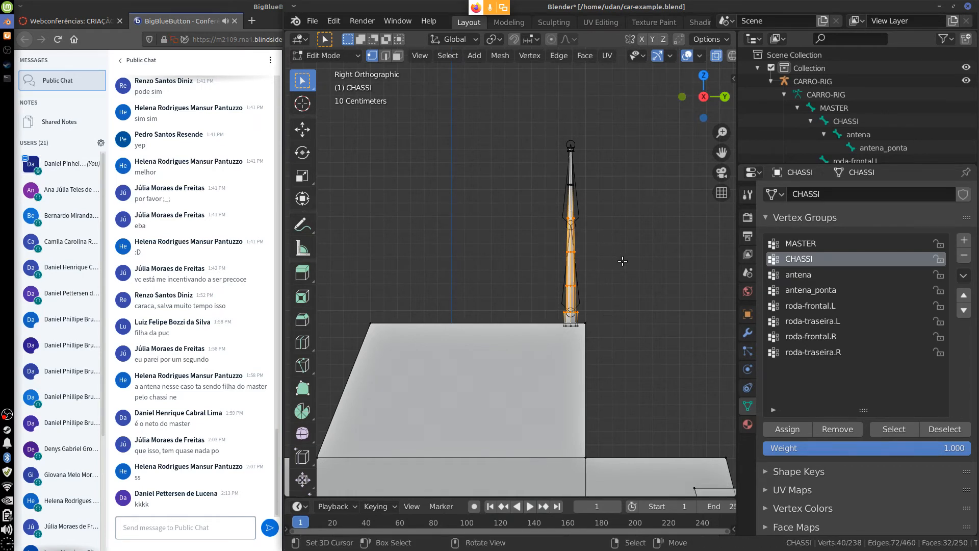
pyautogui.click(816, 275)
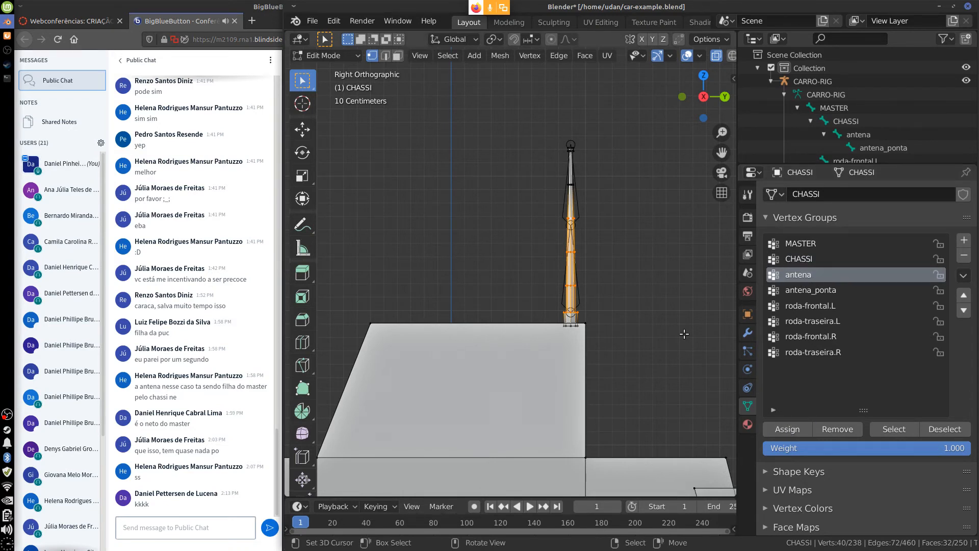
# Clear the selection and box-select the vertices of the antenna's upper segment
pyautogui.press('a')
pyautogui.hotkey('alt', 'a')
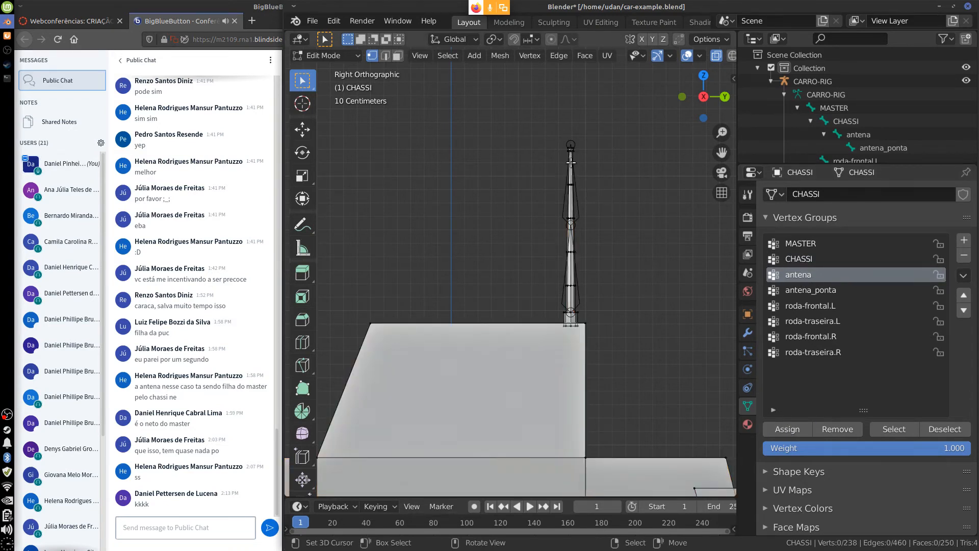
pyautogui.moveTo(525, 124); pyautogui.dragTo(607, 228)
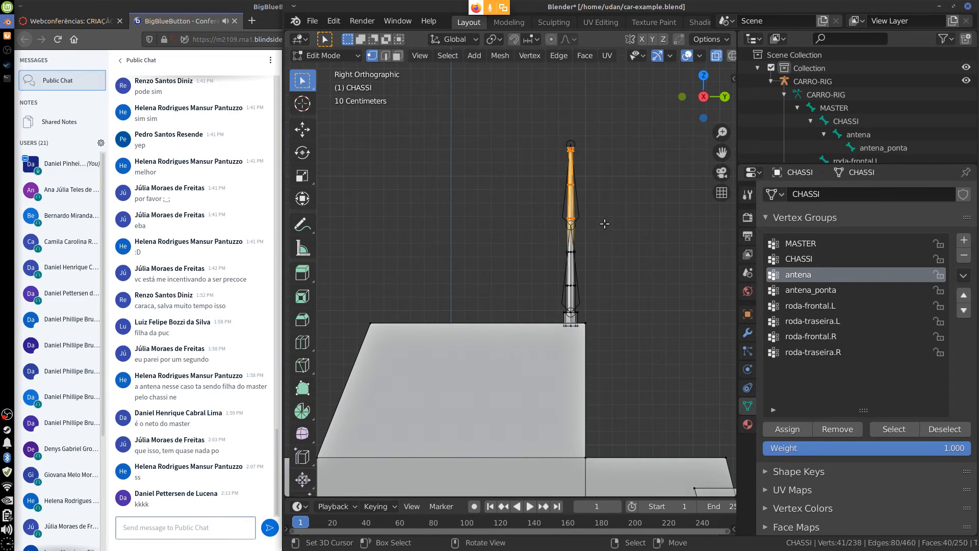
# Select the antenna's middle edge loop and edge-slide it down to the joint between the two antenna bones
pyautogui.scroll(3, 604, 223)
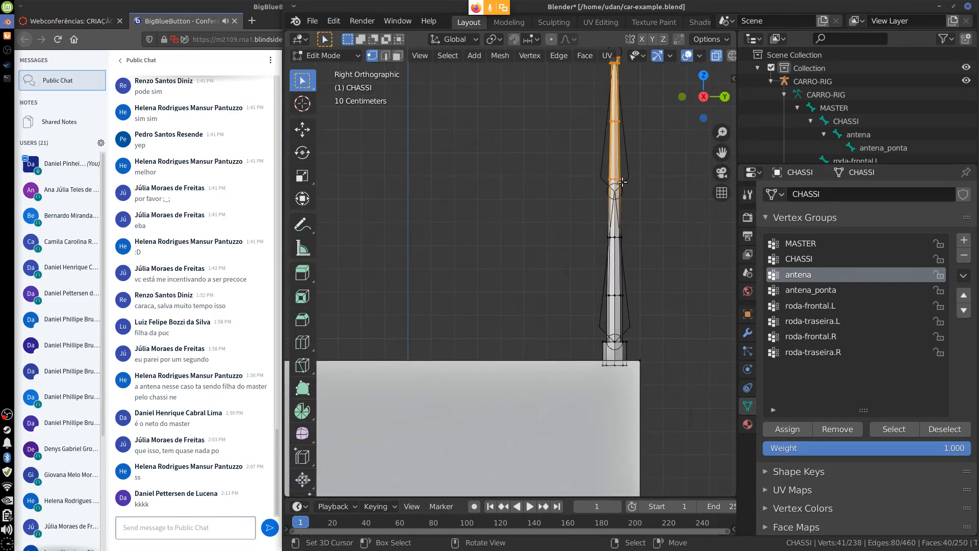
pyautogui.keyDown('shift'); pyautogui.moveTo(622, 181); pyautogui.dragTo(518, 263, button='middle'); pyautogui.keyUp('shift')
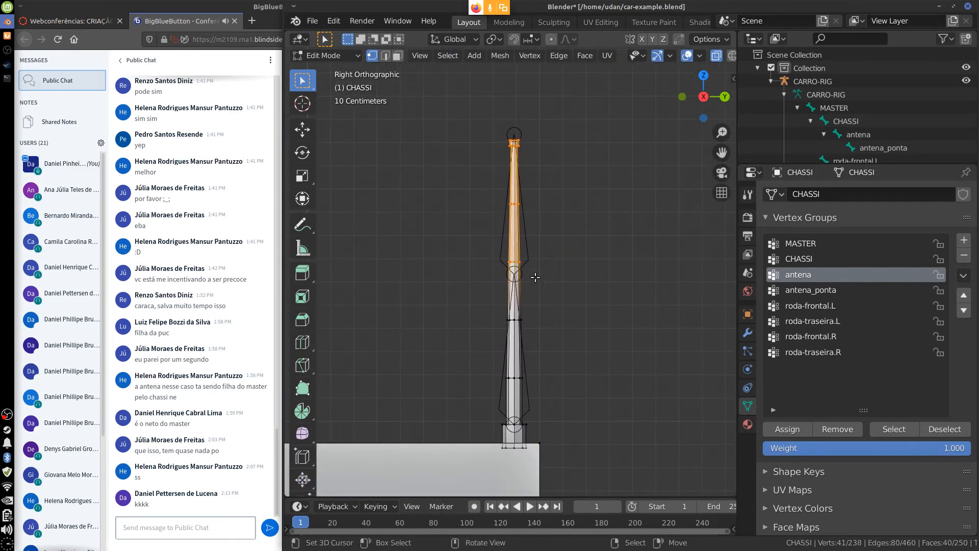
pyautogui.keyDown('alt'); pyautogui.click(516, 263); pyautogui.keyUp('alt')
pyautogui.keyDown('alt'); pyautogui.click(517, 261); pyautogui.keyUp('alt')
pyautogui.keyDown('alt'); pyautogui.click(518, 260); pyautogui.keyUp('alt')
pyautogui.keyDown('alt'); pyautogui.click(518, 260); pyautogui.keyUp('alt')
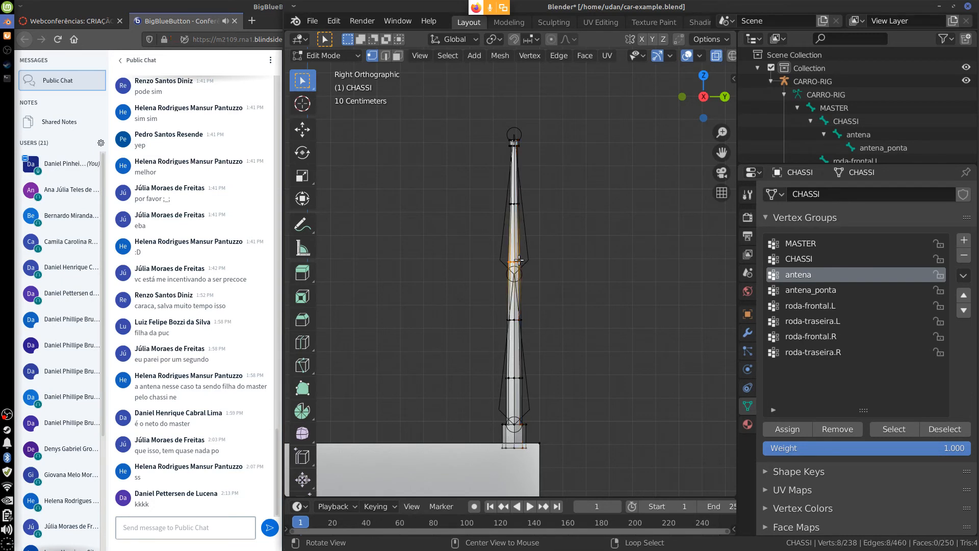
pyautogui.press('g')
pyautogui.press('g')
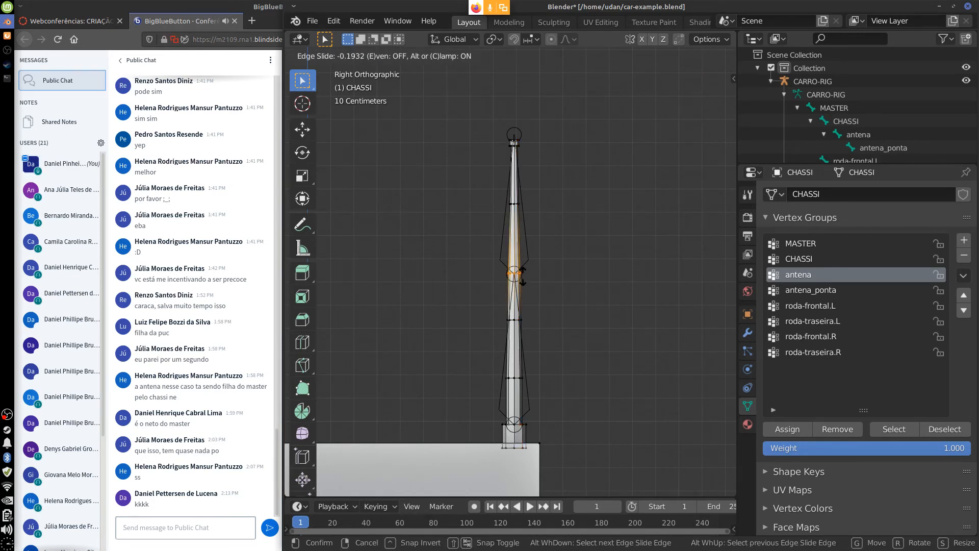
pyautogui.click(522, 276)
# Box-select the antenna from its tip down to the joint loop and make antena_ponta the active vertex group
pyautogui.rightClick(535, 273)
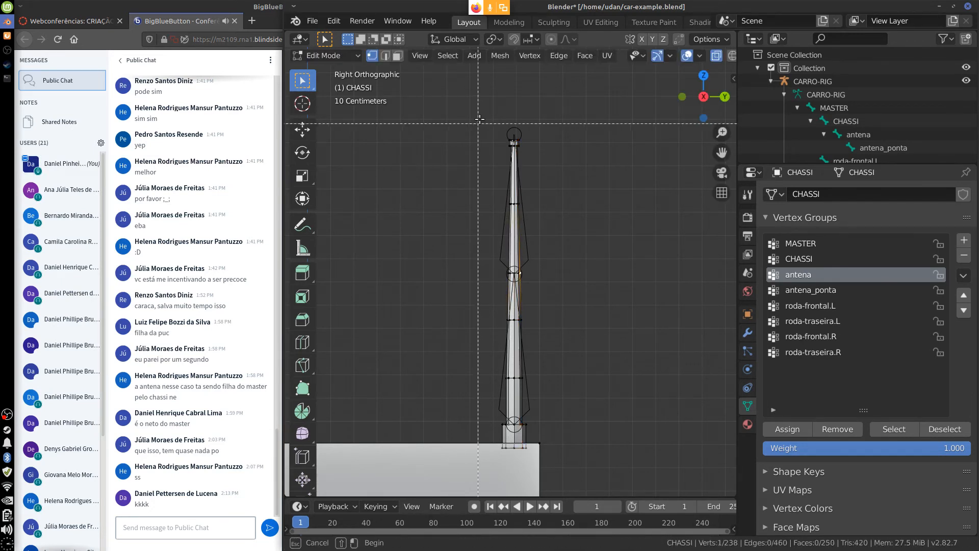
pyautogui.press('b')
pyautogui.moveTo(472, 109); pyautogui.dragTo(566, 282)
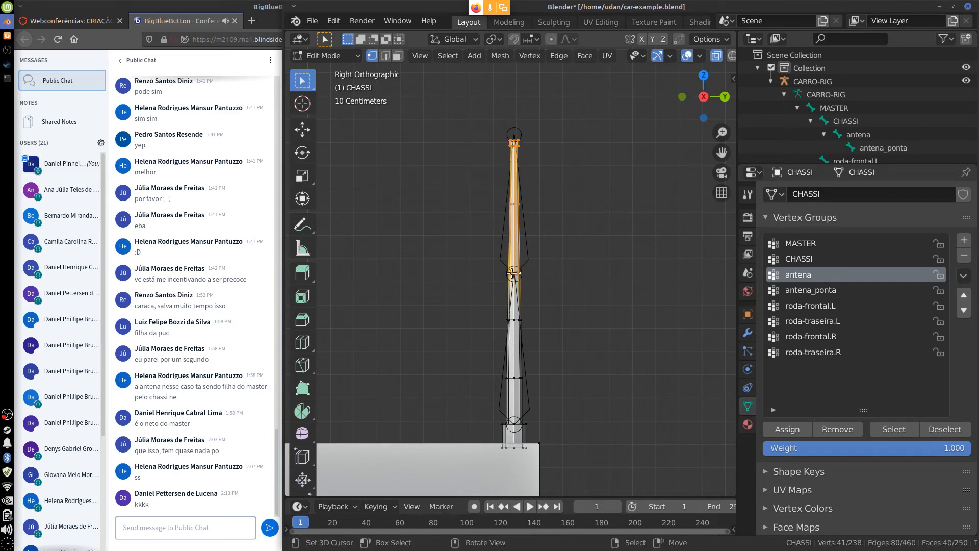
pyautogui.click(809, 290)
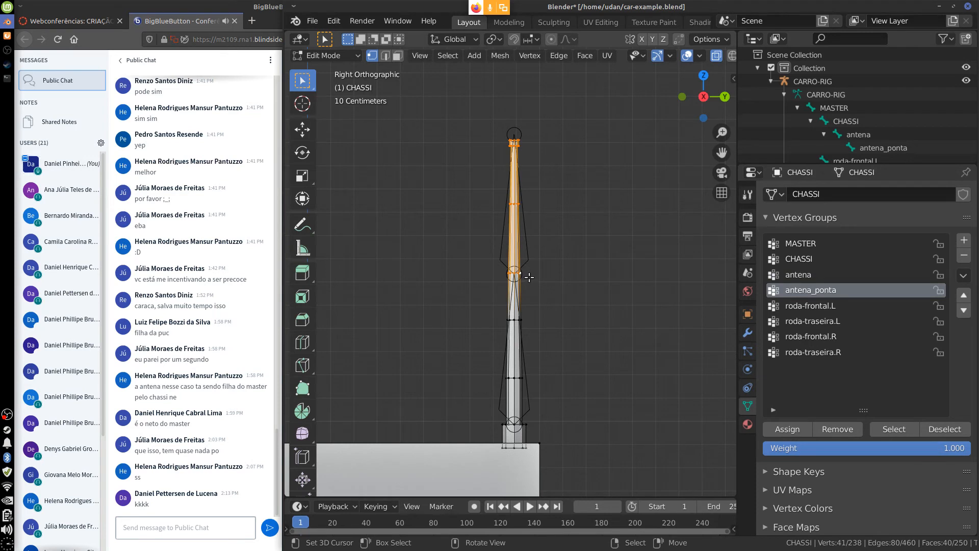
# Annotate the antenna joint with a circle and curved arrows towards both segments, and erase the marks
pyautogui.moveTo(556, 308); pyautogui.dragTo(534, 335)
pyautogui.moveTo(528, 273); pyautogui.dragTo(545, 236)
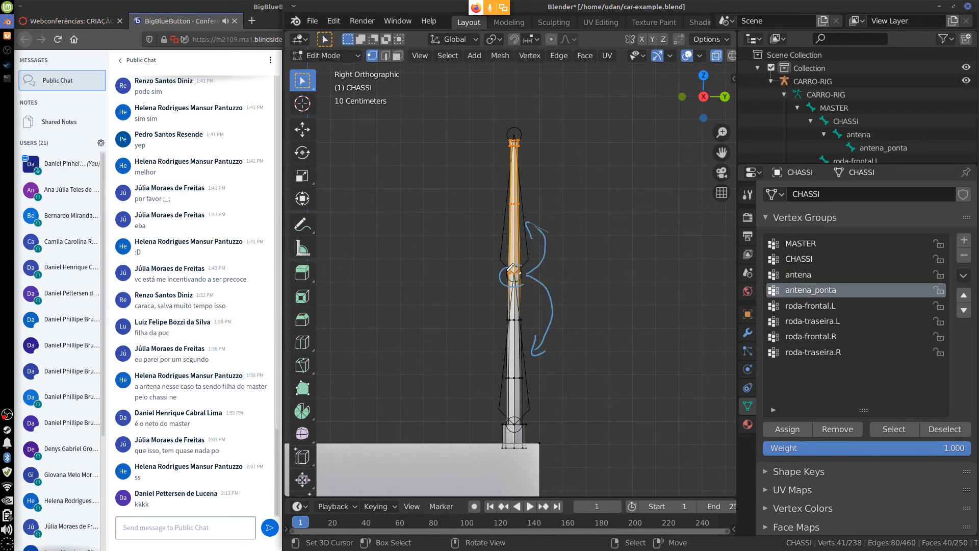
pyautogui.moveTo(511, 268); pyautogui.dragTo(529, 271)
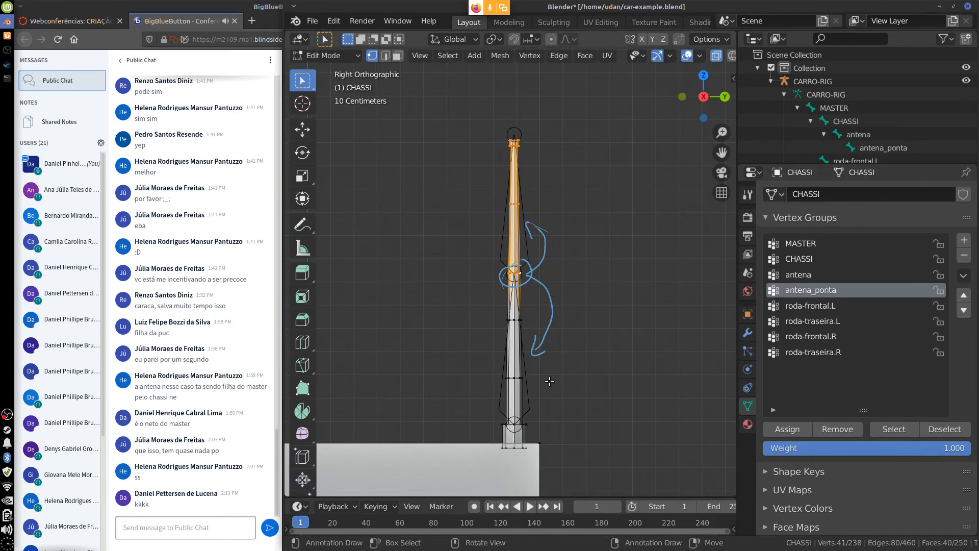
pyautogui.moveTo(534, 356)
pyautogui.keyDown('ctrl'); pyautogui.mouseDown()
pyautogui.moveTo(546, 311)
pyautogui.moveTo(530, 225)
pyautogui.moveTo(514, 264)
pyautogui.mouseUp(); pyautogui.keyUp('ctrl')
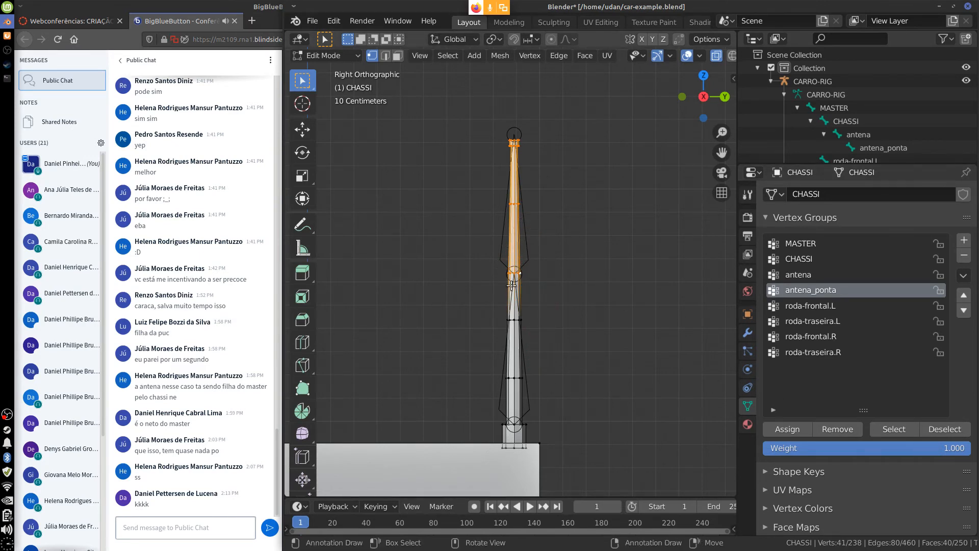
# Sketch an enlarged antenna joint with its adjoining segments beside the antenna, circle its shared edge, and erase the drawing
pyautogui.moveTo(615, 269); pyautogui.dragTo(628, 270)
pyautogui.moveTo(563, 273); pyautogui.dragTo(620, 181)
pyautogui.moveTo(628, 273); pyautogui.dragTo(659, 200)
pyautogui.moveTo(564, 284); pyautogui.dragTo(634, 377)
pyautogui.moveTo(630, 275); pyautogui.dragTo(660, 339)
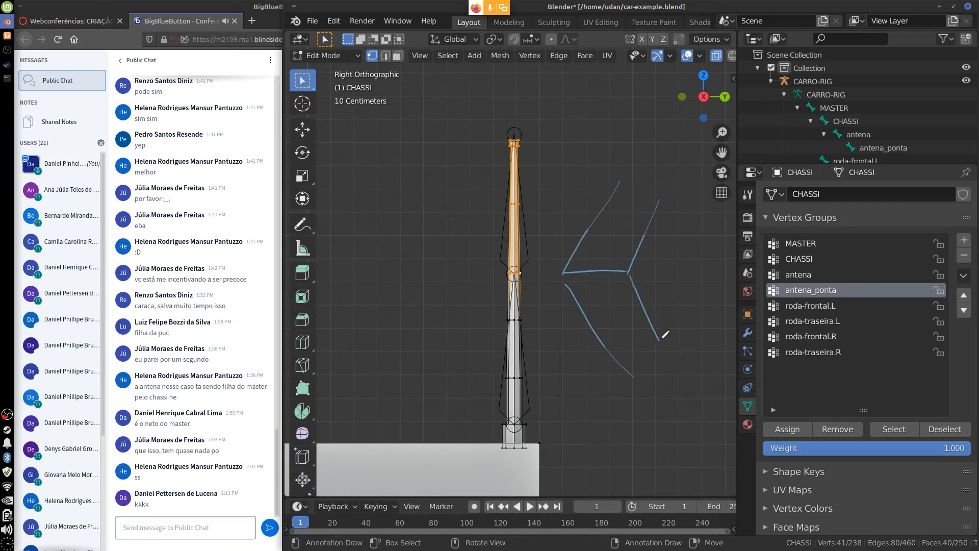
pyautogui.moveTo(618, 245)
pyautogui.mouseDown()
pyautogui.moveTo(637, 296)
pyautogui.moveTo(599, 245)
pyautogui.mouseUp()
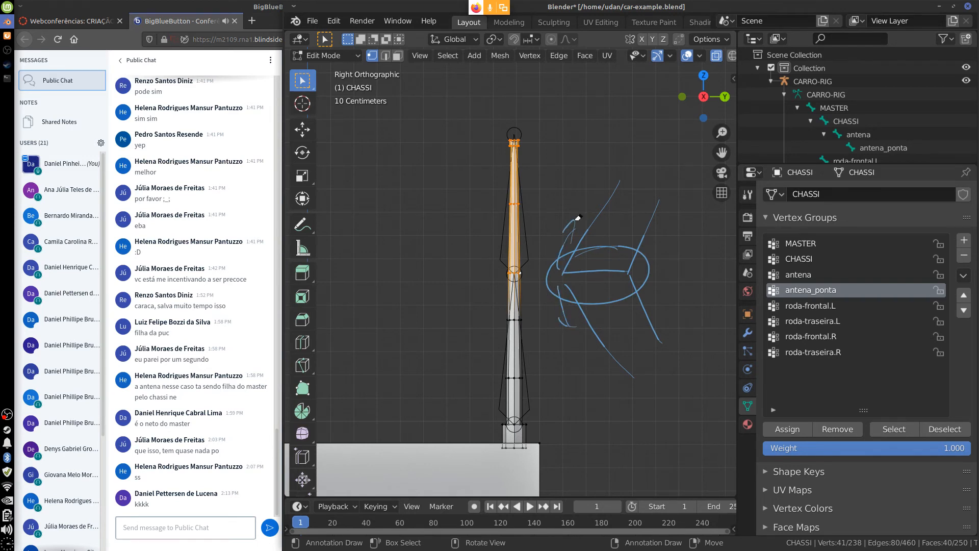
pyautogui.moveTo(578, 218)
pyautogui.keyDown('ctrl'); pyautogui.mouseDown()
pyautogui.moveTo(565, 327)
pyautogui.moveTo(643, 245)
pyautogui.moveTo(653, 339)
pyautogui.mouseUp(); pyautogui.keyUp('ctrl')
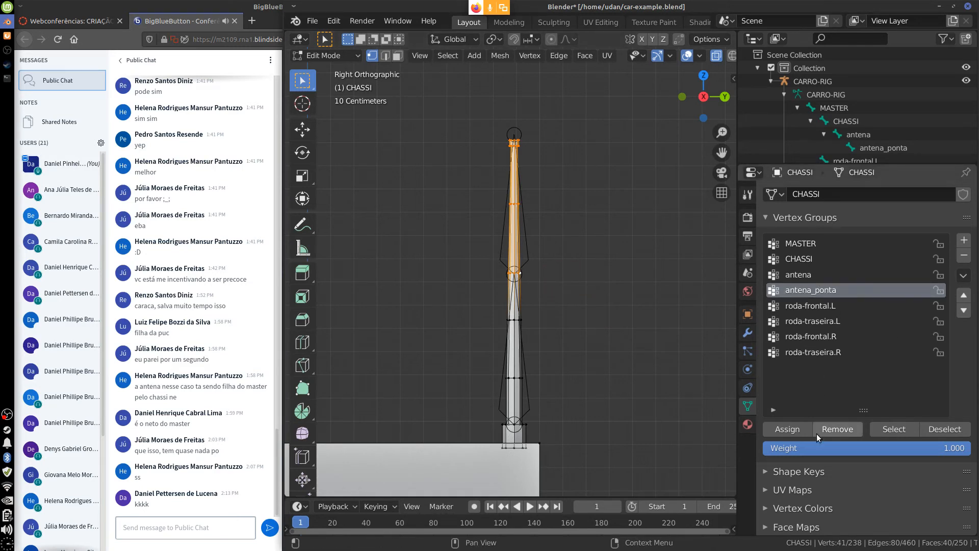
# Assign the selected upper antenna vertices to the antena_ponta vertex group with weight 1.000
pyautogui.click(793, 432)
pyautogui.click(794, 431)
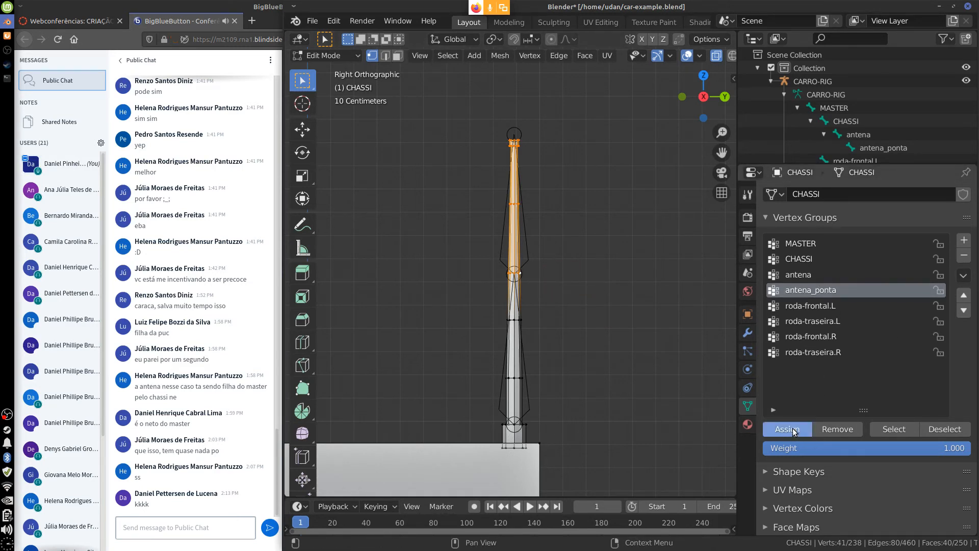
# Delete the MASTER vertex group from the car mesh
pyautogui.click(802, 244)
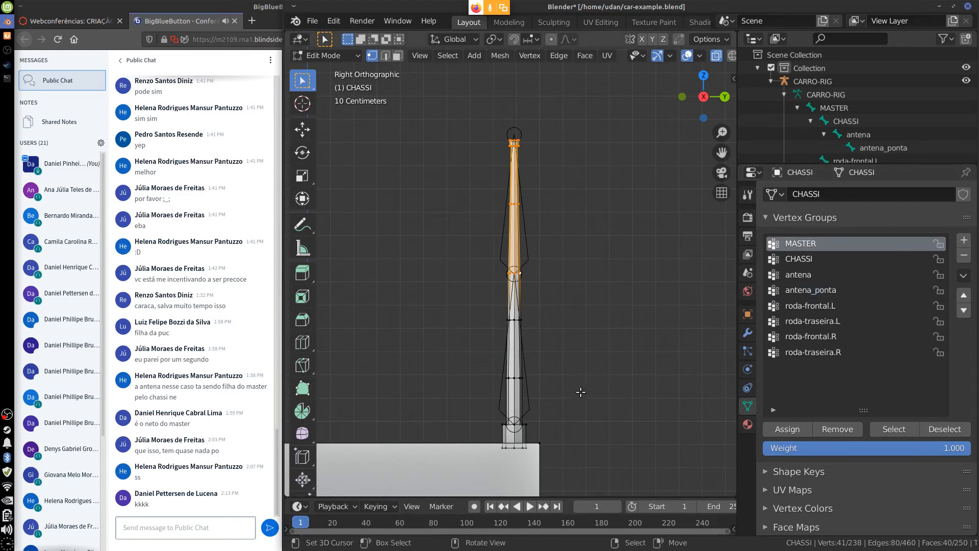
pyautogui.scroll(-4, 581, 391)
pyautogui.keyDown('shift'); pyautogui.moveTo(587, 427); pyautogui.dragTo(664, 240, button='middle'); pyautogui.keyUp('shift')
pyautogui.keyDown('shift'); pyautogui.moveTo(556, 415); pyautogui.dragTo(608, 328, button='middle'); pyautogui.keyUp('shift')
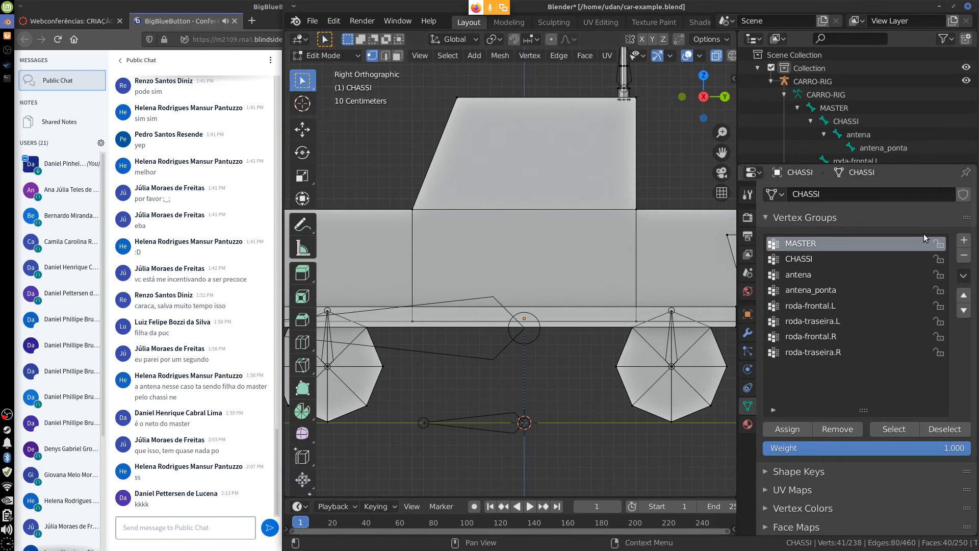
pyautogui.click(963, 255)
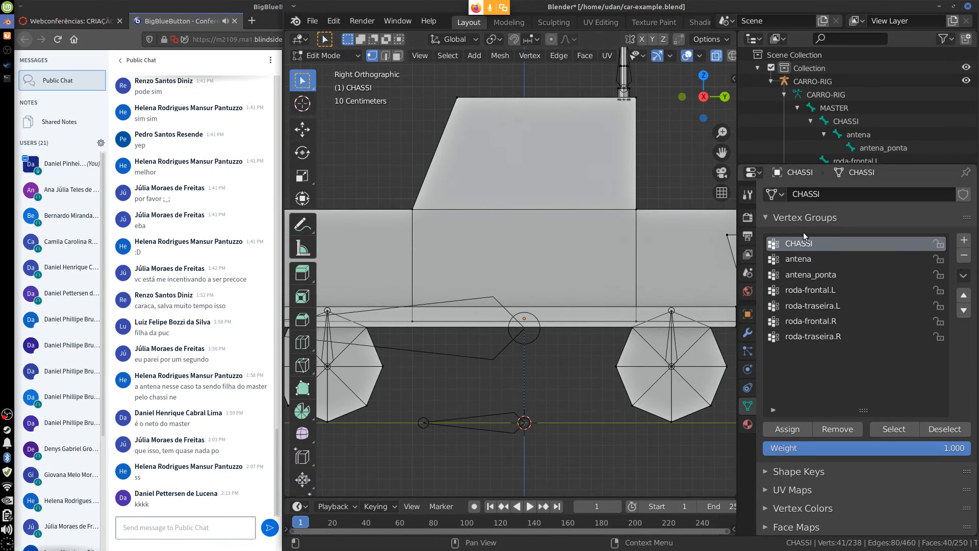
# Leave Edit Mode, switch the CARRO-RIG armature to Pose Mode, and select the CHASSI bone
pyautogui.press('Tab')
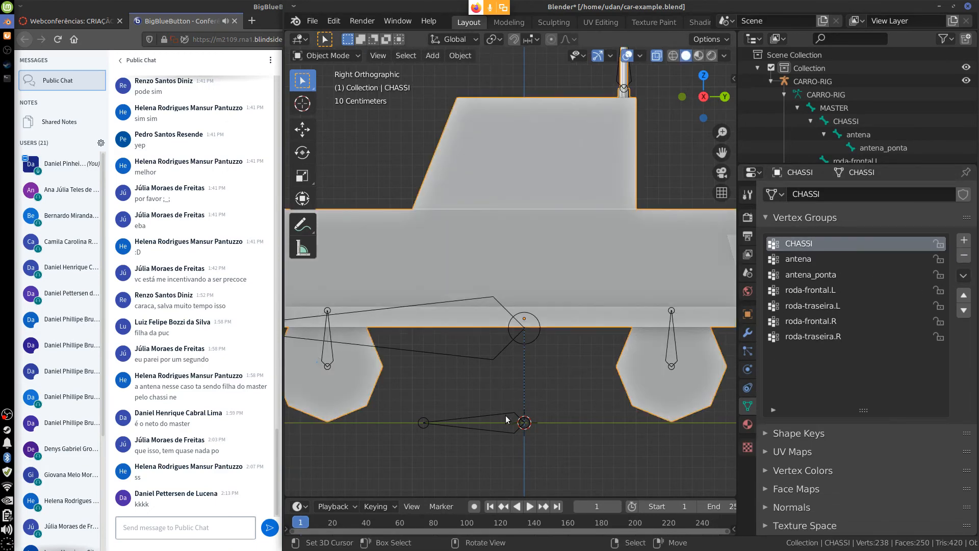
pyautogui.click(522, 417)
pyautogui.scroll(-3, 552, 404)
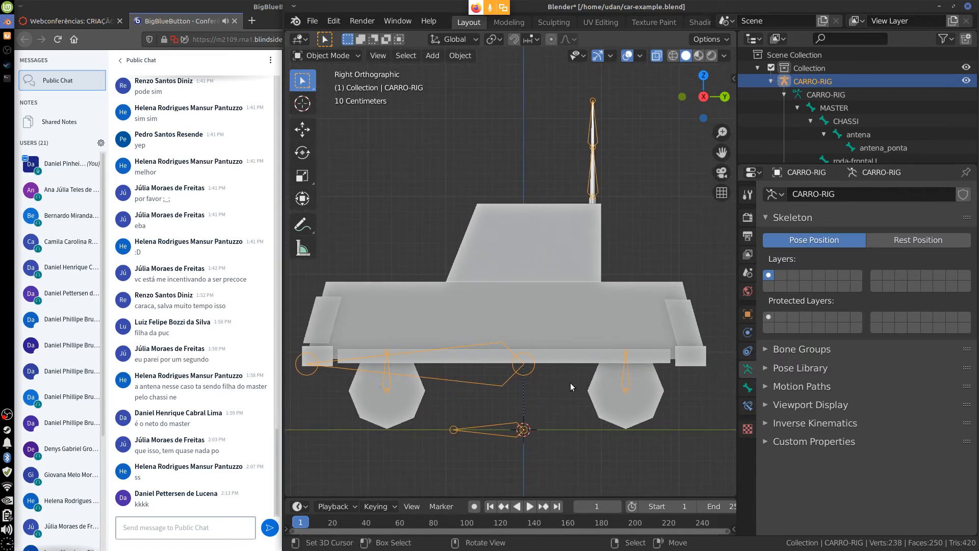
pyautogui.click(353, 57)
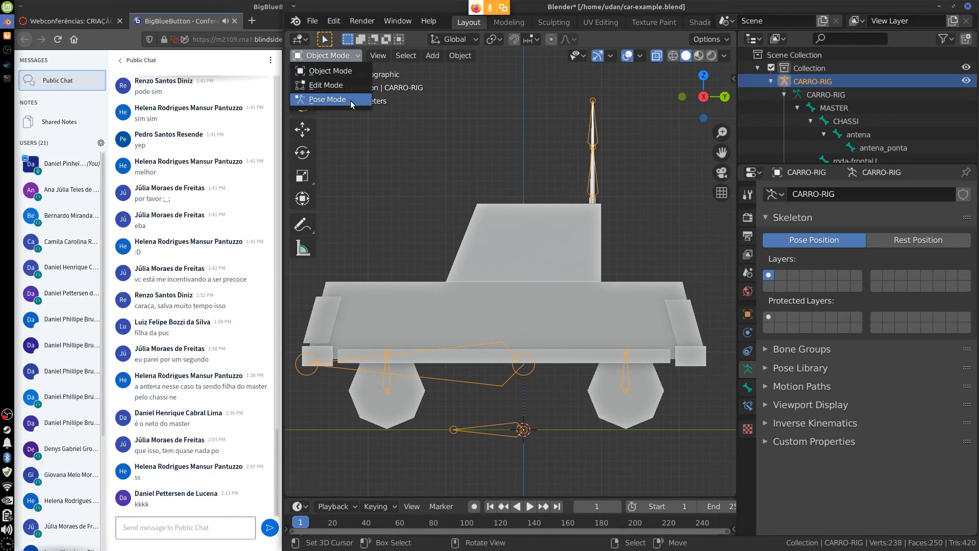
pyautogui.click(350, 100)
pyautogui.click(510, 380)
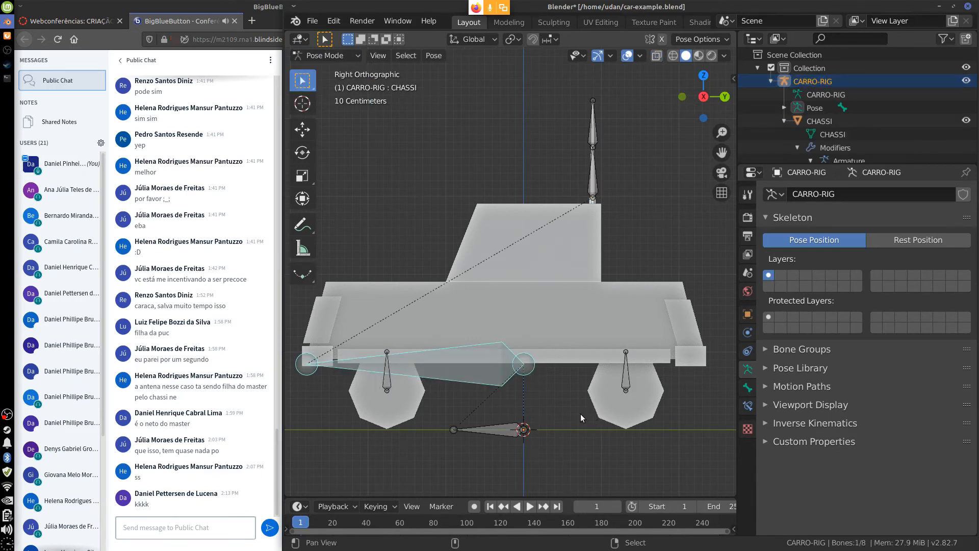
# Rotate the CHASSI bone as a test and inspect how the car body and antenna follow it
pyautogui.moveTo(580, 414); pyautogui.dragTo(564, 390, button='middle')
pyautogui.press('r')
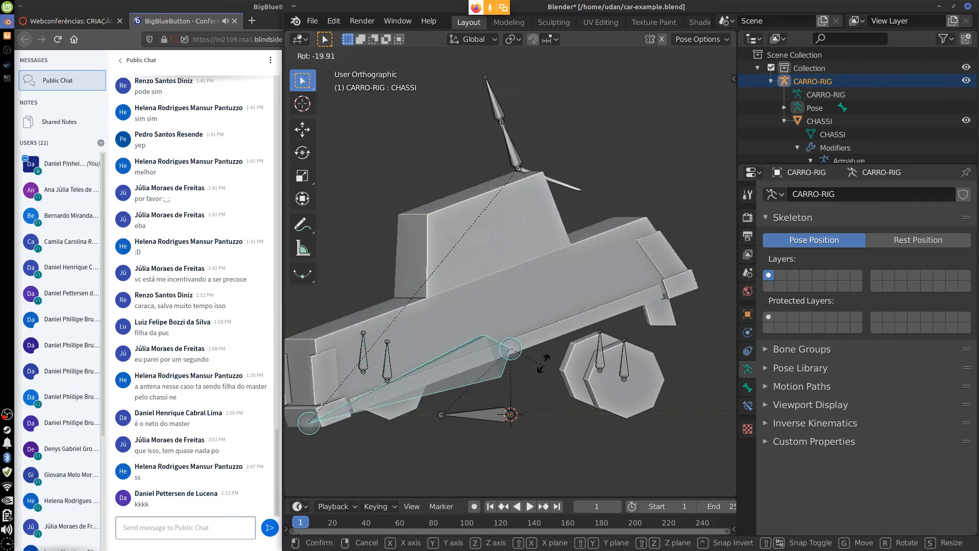
pyautogui.click(598, 301)
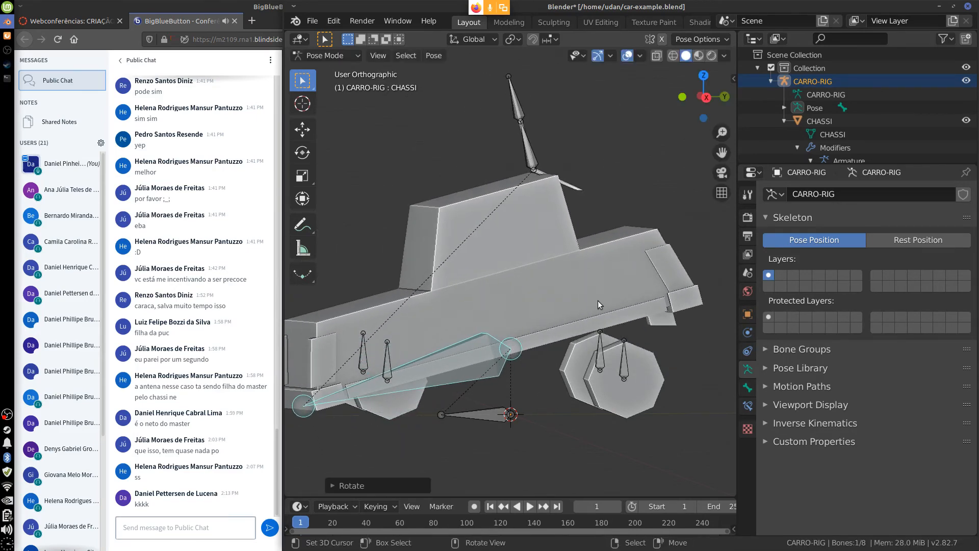
pyautogui.moveTo(598, 301); pyautogui.dragTo(583, 182, button='middle')
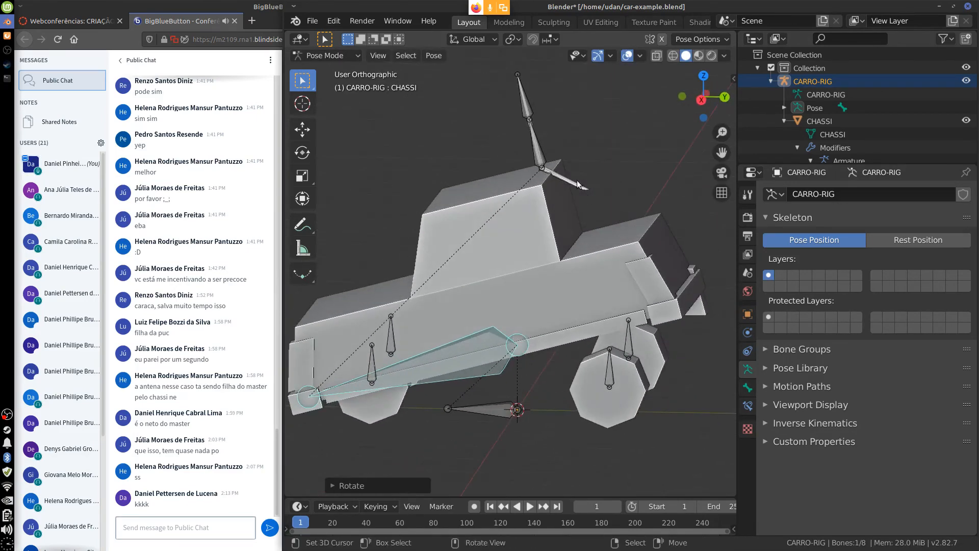
pyautogui.moveTo(701, 330); pyautogui.dragTo(594, 332, button='middle')
# Try moving the CHASSI bone away from the wheels, inspect the parts left behind, and undo the test pose
pyautogui.press('g')
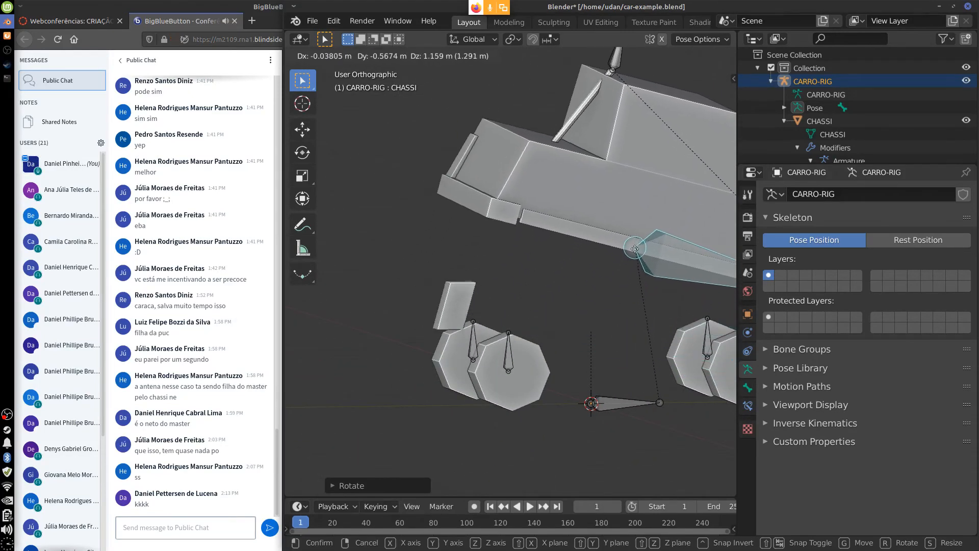
pyautogui.click(607, 269)
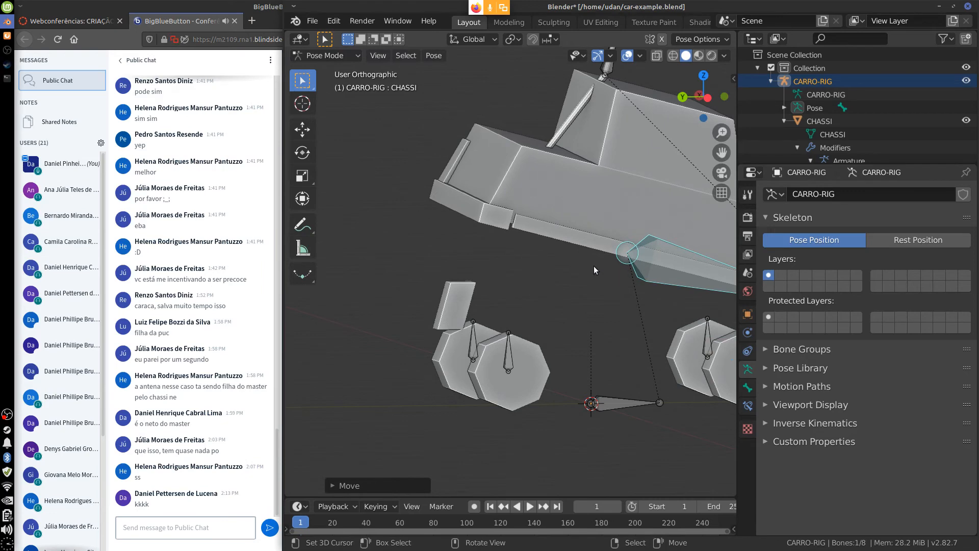
pyautogui.press('g')
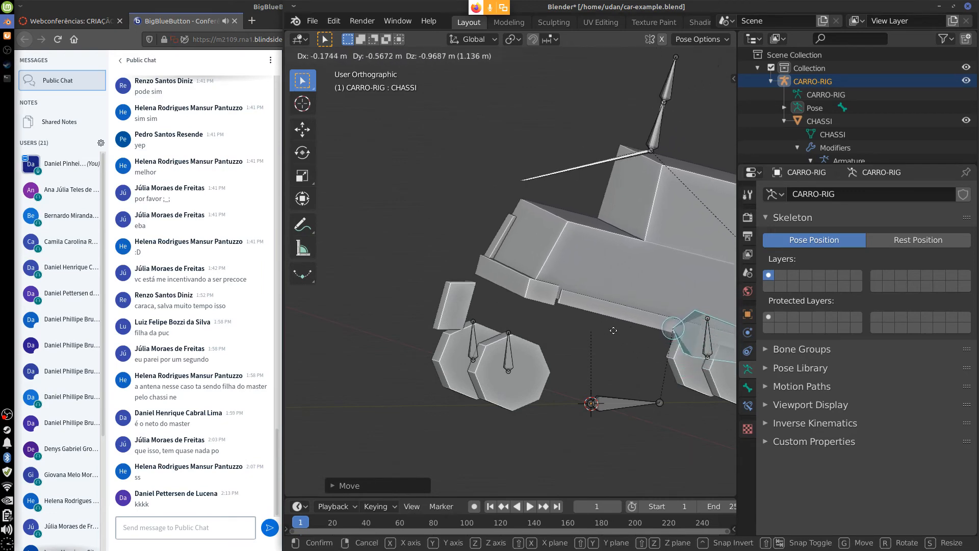
pyautogui.click(601, 331)
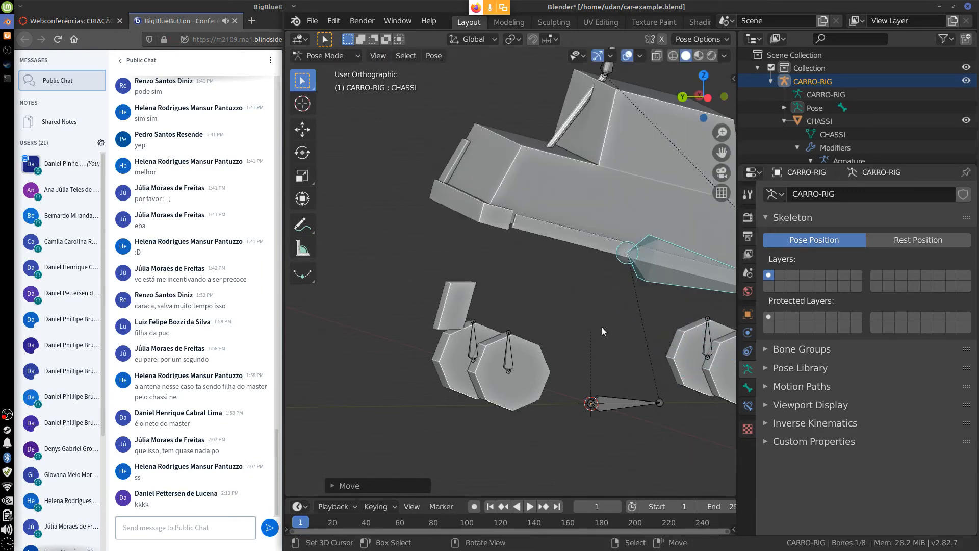
pyautogui.moveTo(596, 362); pyautogui.dragTo(614, 351, button='middle')
pyautogui.moveTo(700, 395); pyautogui.dragTo(649, 282, button='middle')
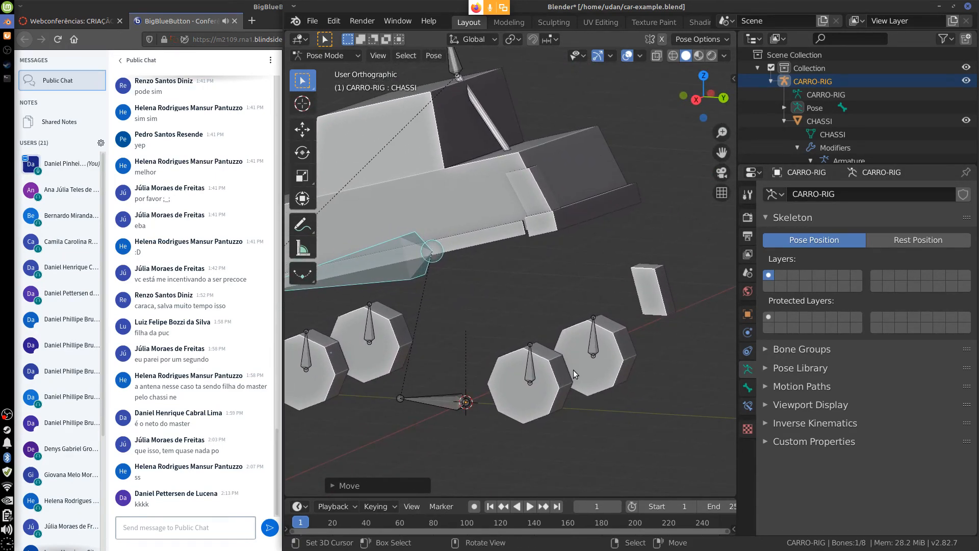
pyautogui.moveTo(573, 374); pyautogui.dragTo(579, 371, button='middle')
pyautogui.moveTo(582, 320); pyautogui.dragTo(627, 314, button='middle')
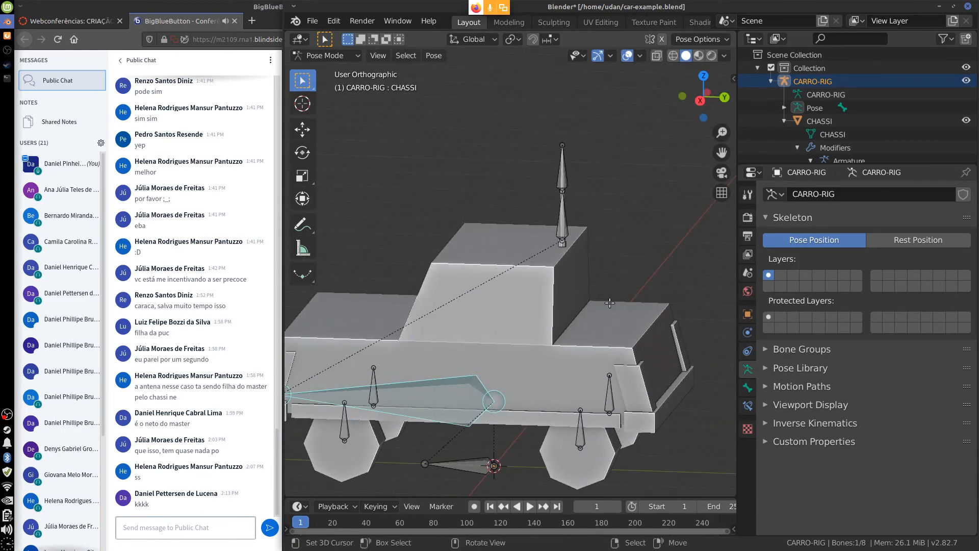
# Return the armature to Object Mode, select the CHASSI car mesh, and open it in Edit Mode
pyautogui.click(589, 351)
pyautogui.click(347, 56)
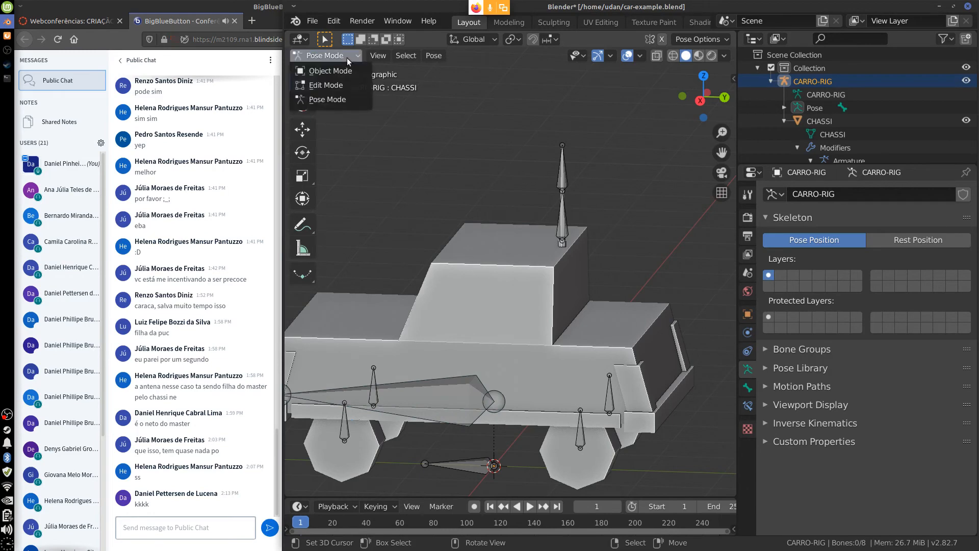
pyautogui.click(347, 72)
pyautogui.click(549, 296)
pyautogui.press('Tab')
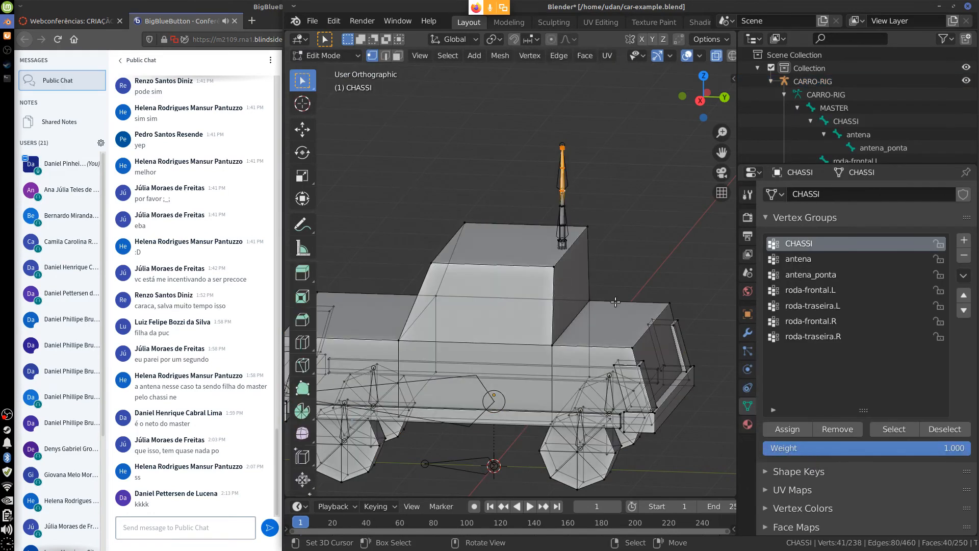
# Select the antenna's bottom edge loop with its centre vertex and assign them to the antena vertex group with weight 1.000
pyautogui.scroll(5, 598, 309)
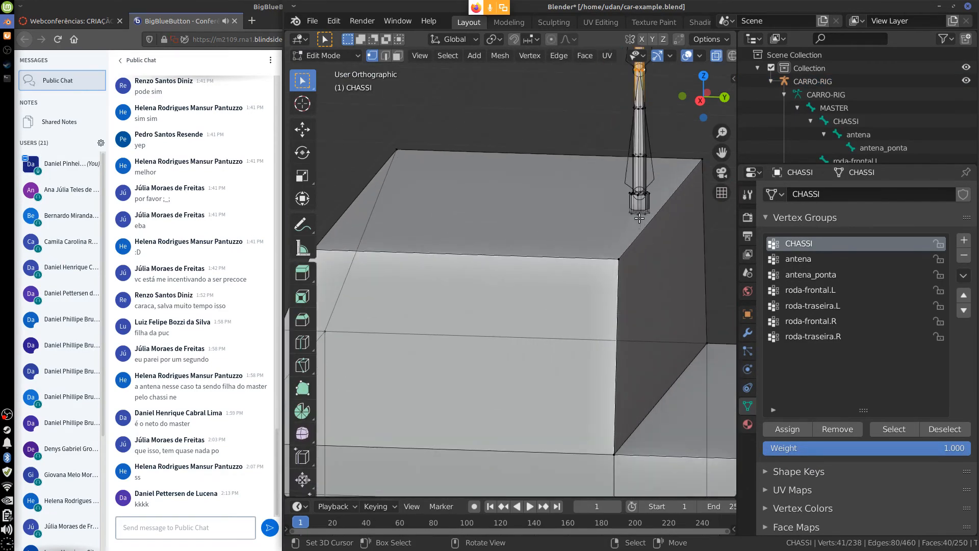
pyautogui.keyDown('alt'); pyautogui.click(640, 213); pyautogui.keyUp('alt')
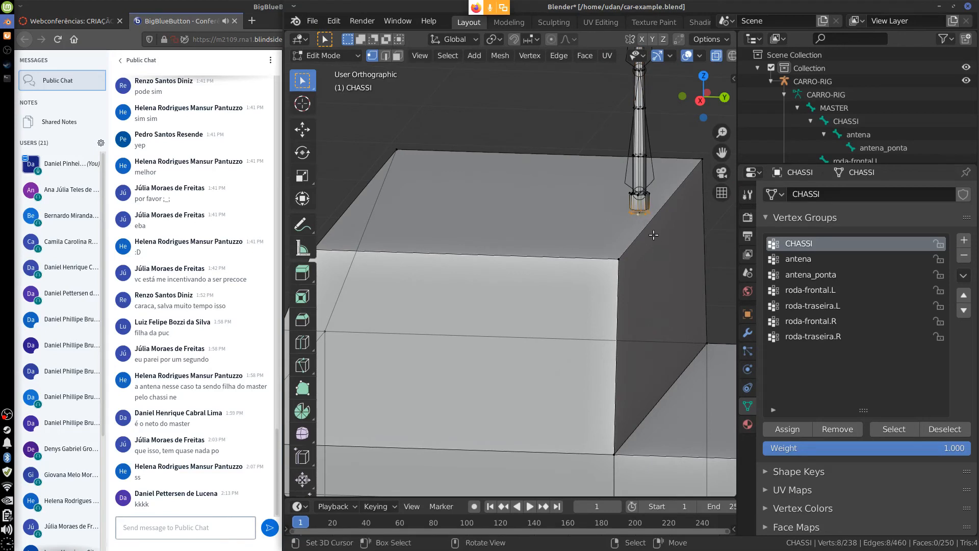
pyautogui.keyDown('shift'); pyautogui.rightClick(641, 213); pyautogui.keyUp('shift')
pyautogui.keyDown('shift'); pyautogui.moveTo(676, 352); pyautogui.dragTo(607, 350, button='middle'); pyautogui.keyUp('shift')
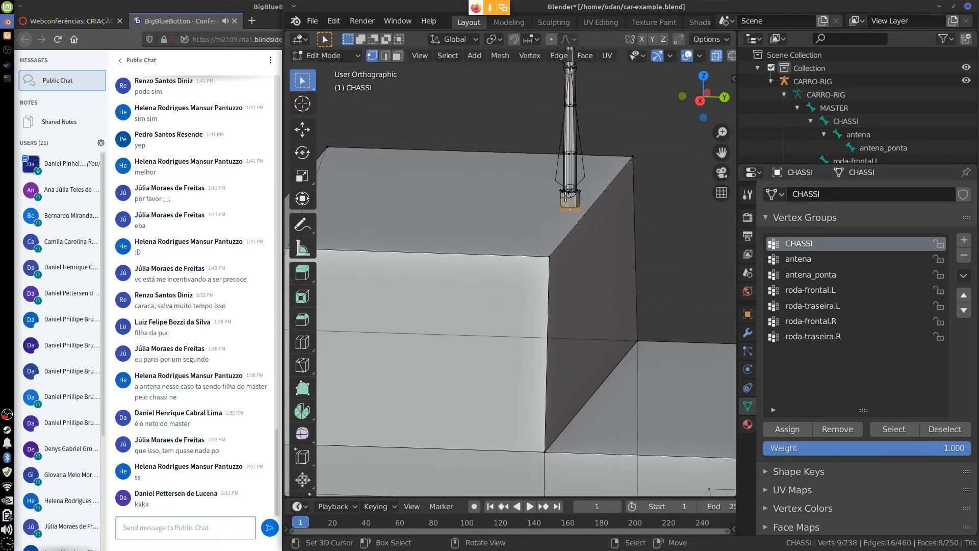
pyautogui.click(815, 258)
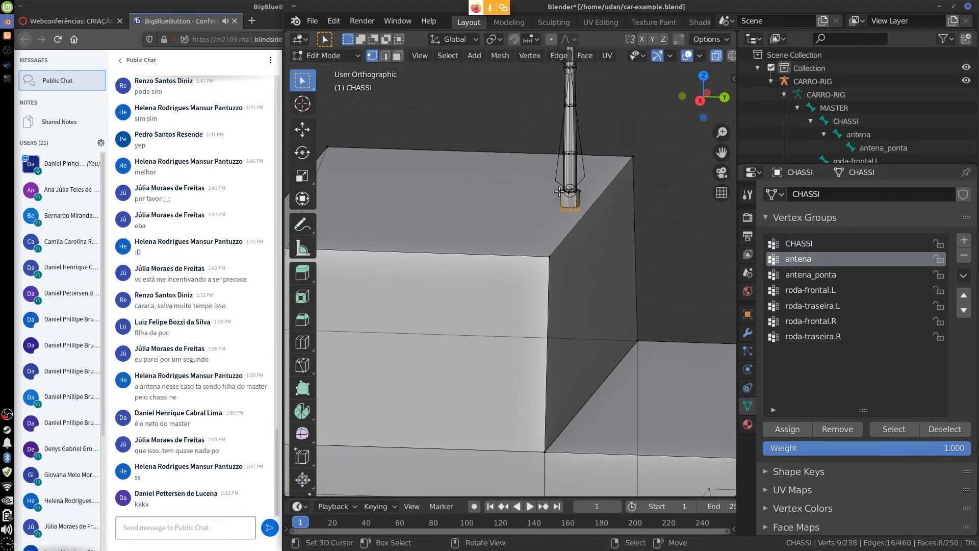
pyautogui.keyDown('shift'); pyautogui.rightClick(555, 222); pyautogui.keyUp('shift')
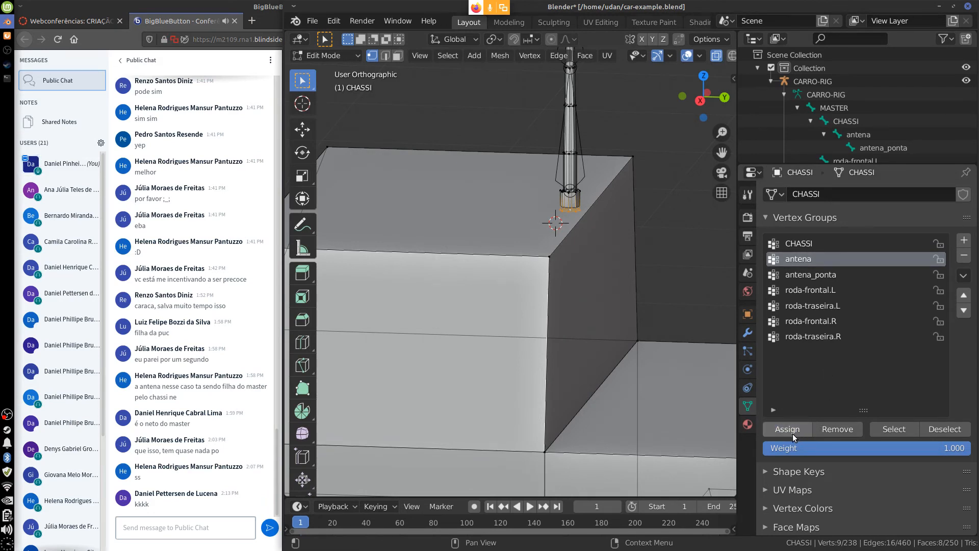
# Select the entire linked slanted block on the car's rear end and assign it to the CHASSI vertex group with weight 1.000
pyautogui.keyDown('shift'); pyautogui.moveTo(643, 464); pyautogui.dragTo(388, 402, button='middle'); pyautogui.keyUp('shift')
pyautogui.keyDown('shift'); pyautogui.moveTo(636, 430); pyautogui.dragTo(594, 415, button='middle'); pyautogui.keyUp('shift')
pyautogui.rightClick(554, 328)
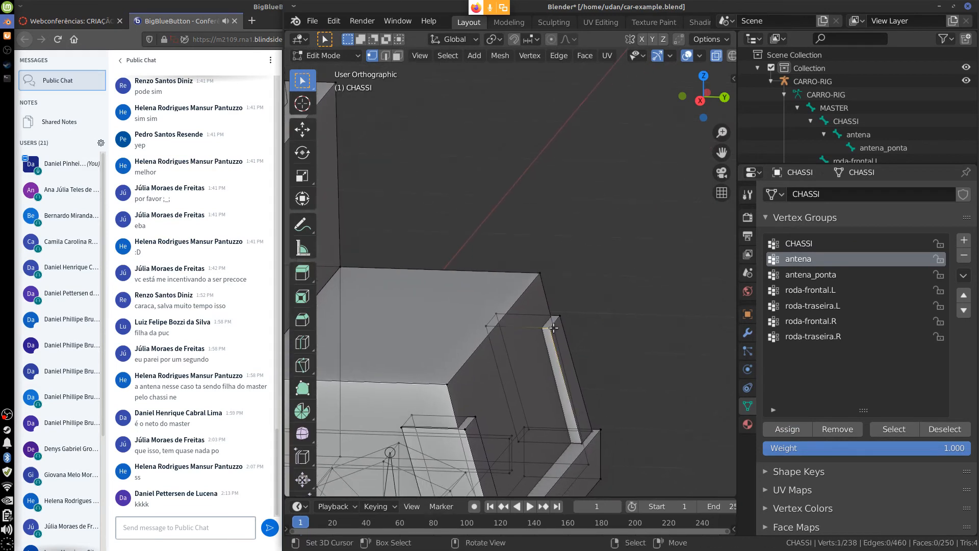
pyautogui.hotkey('ctrl', 'l')
pyautogui.click(814, 244)
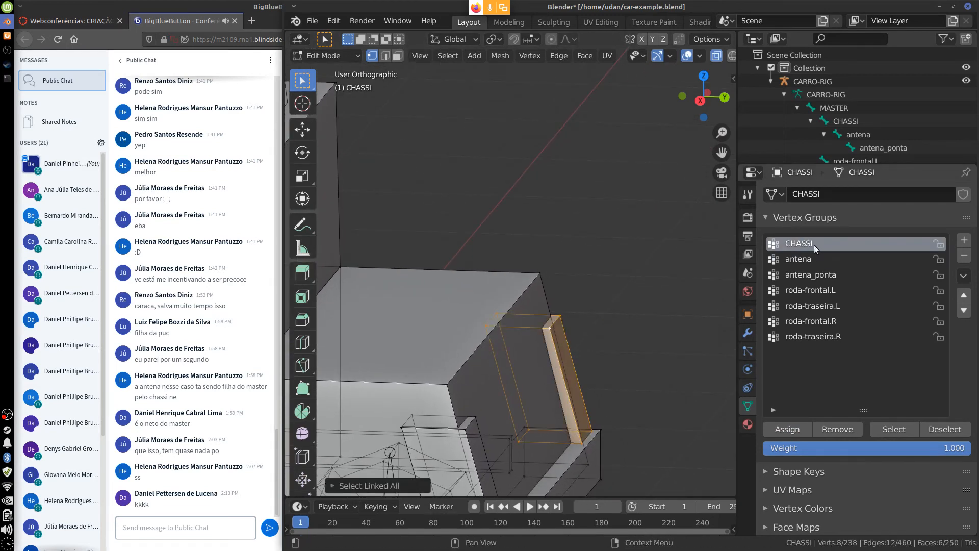
pyautogui.click(786, 429)
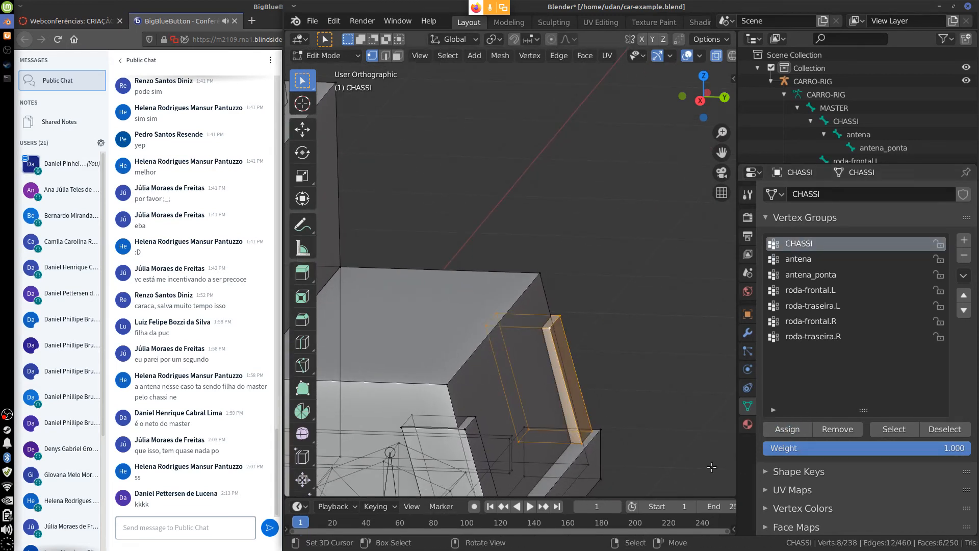
# Leave mesh editing, select the CARRO-RIG armature, and put it in Pose Mode
pyautogui.keyDown('shift'); pyautogui.moveTo(597, 426); pyautogui.dragTo(673, 350, button='middle'); pyautogui.keyUp('shift')
pyautogui.scroll(-5, 672, 351)
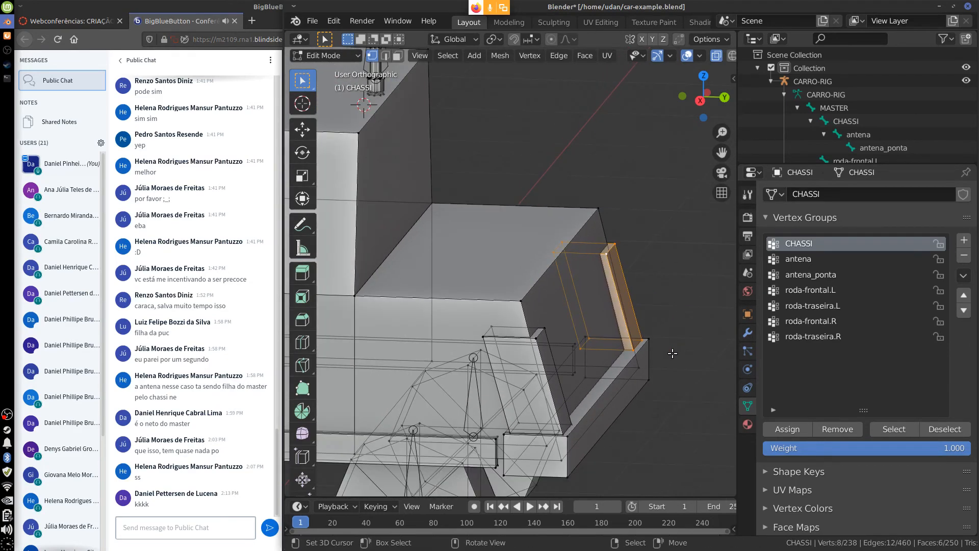
pyautogui.keyDown('shift'); pyautogui.moveTo(572, 403); pyautogui.dragTo(718, 415, button='middle'); pyautogui.keyUp('shift')
pyautogui.click(352, 56)
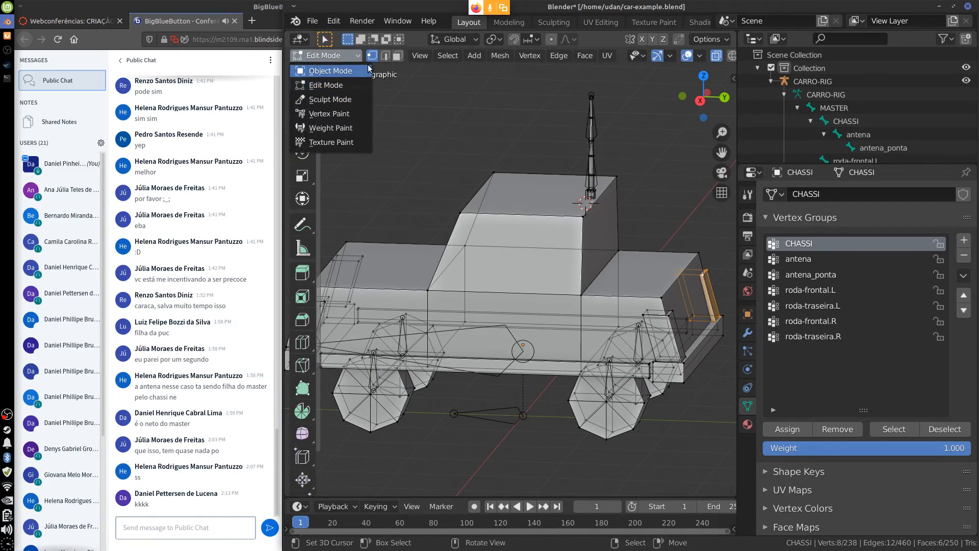
pyautogui.click(359, 71)
pyautogui.click(498, 328)
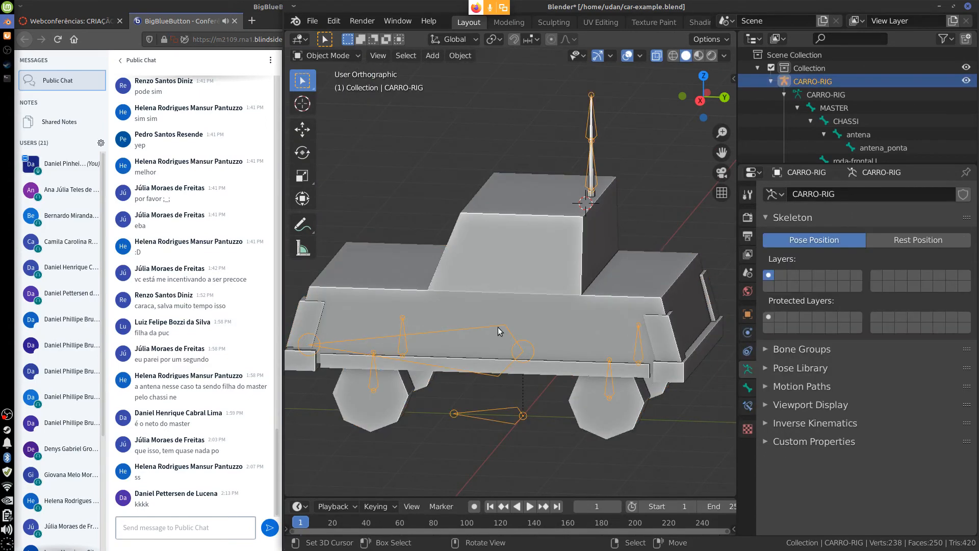
pyautogui.click(339, 56)
pyautogui.click(340, 99)
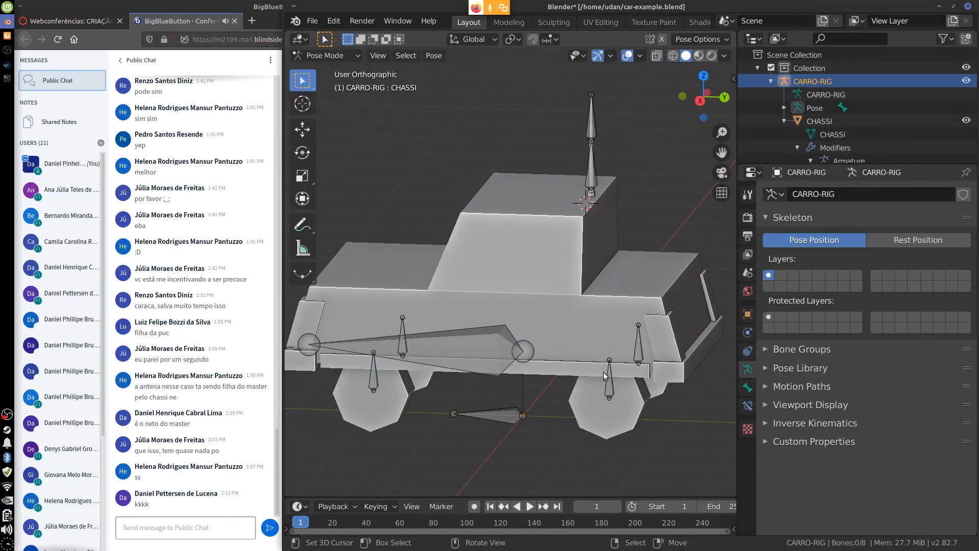
# Test-rotate the CHASSI bone from two viewing angles to check the body and antenna binding, cancelling each rotation
pyautogui.keyDown('alt'); pyautogui.moveTo(613, 418); pyautogui.dragTo(588, 409); pyautogui.keyUp('alt')
pyautogui.rightClick(492, 341)
pyautogui.press('r')
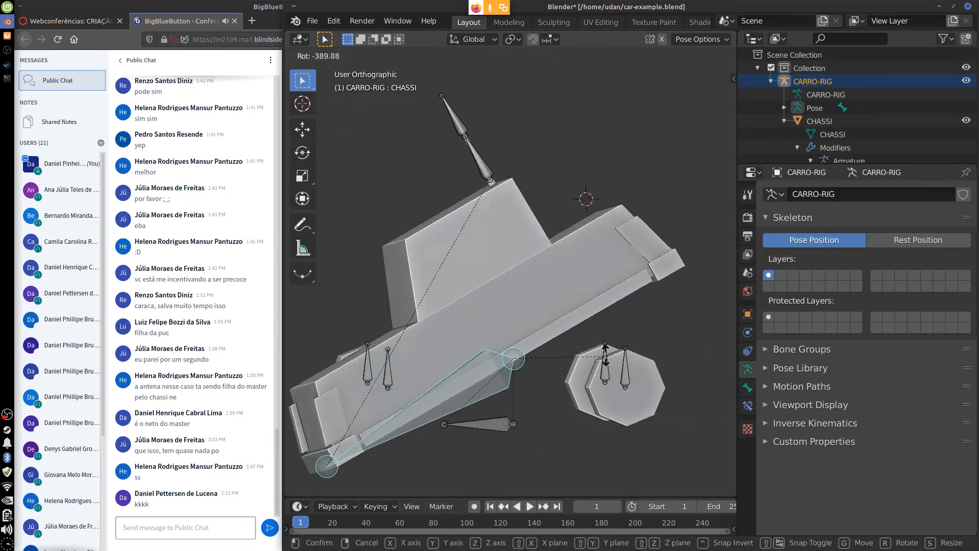
pyautogui.rightClick(607, 390)
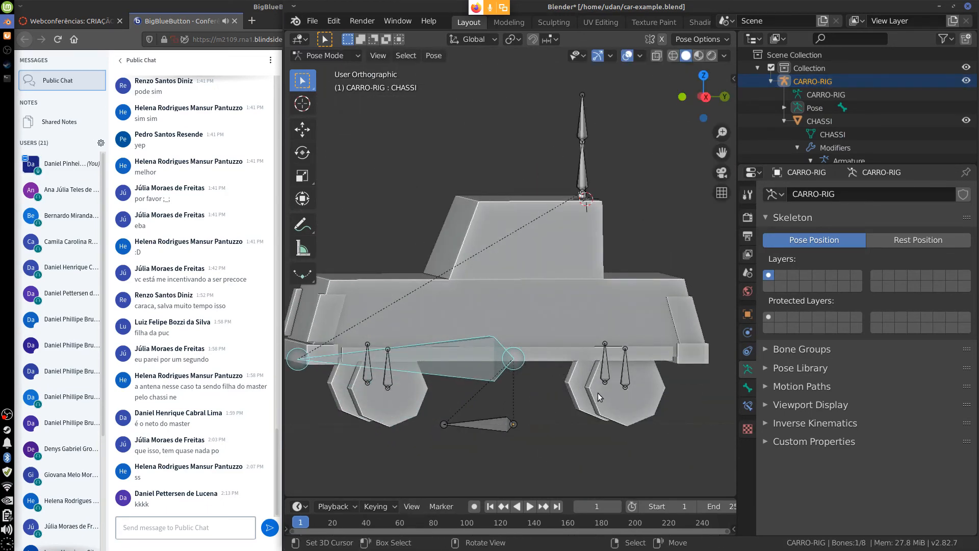
pyautogui.scroll(-2, 598, 393)
pyautogui.keyDown('alt'); pyautogui.moveTo(585, 374); pyautogui.dragTo(622, 400); pyautogui.keyUp('alt')
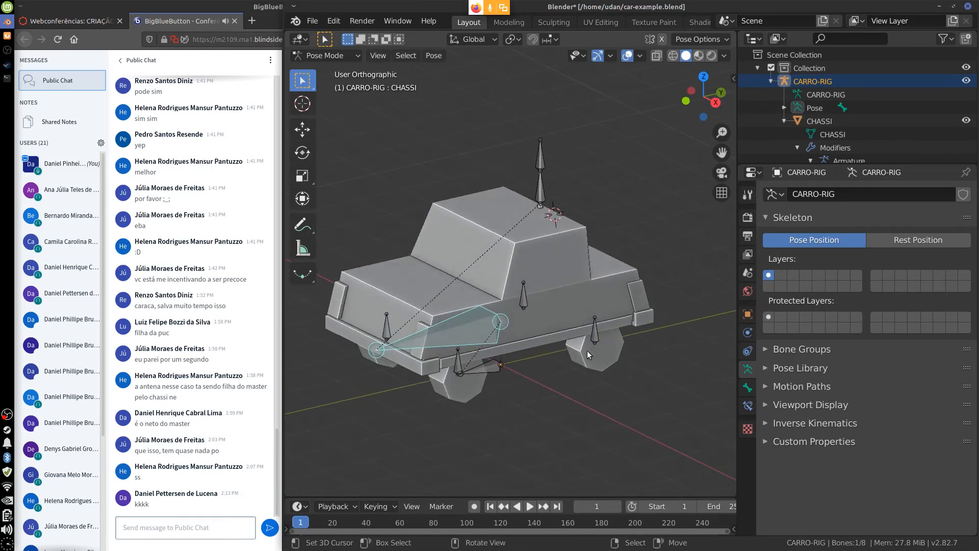
pyautogui.press('r')
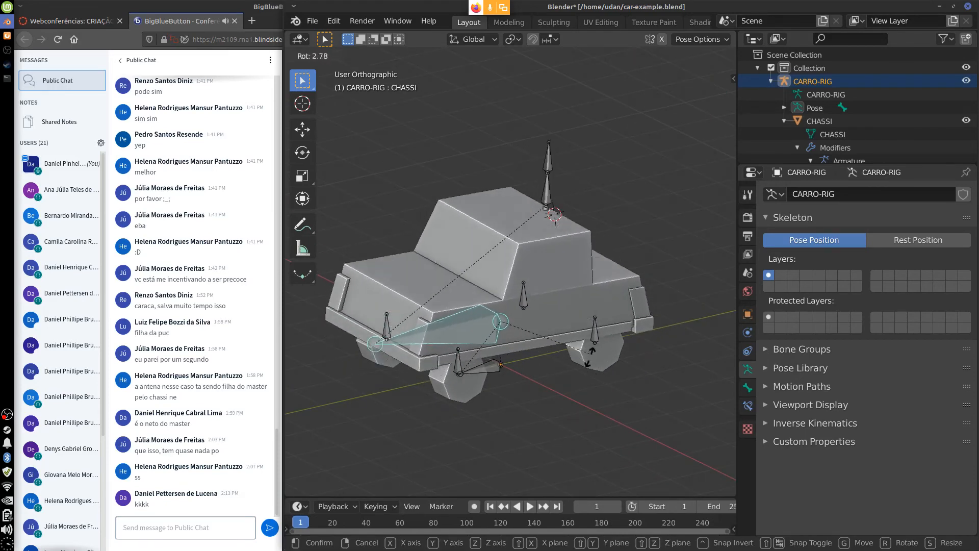
pyautogui.rightClick(584, 346)
# In the right side view, tilt the antena bone toward the car's rear and bend the antena_ponta bone further that way
pyautogui.press('KP_3')
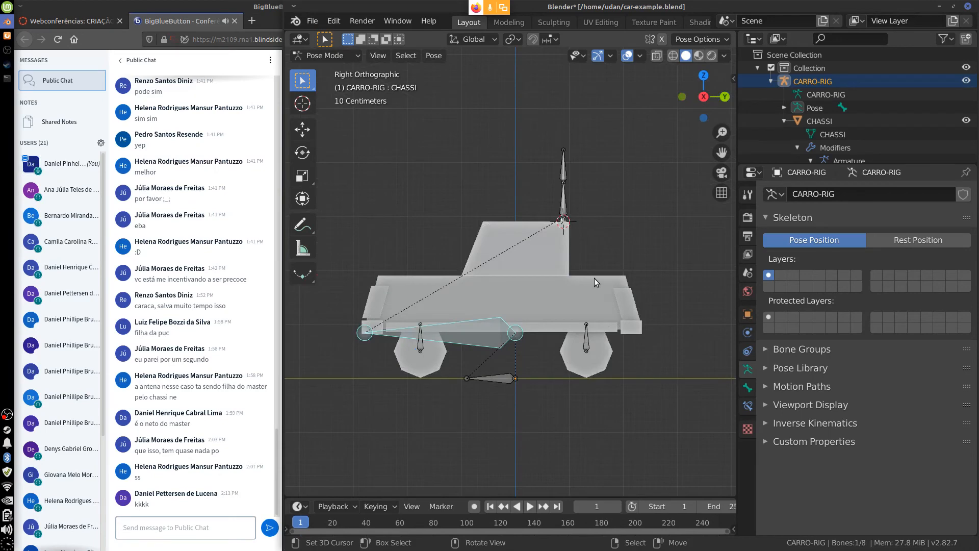
pyautogui.scroll(4, 595, 277)
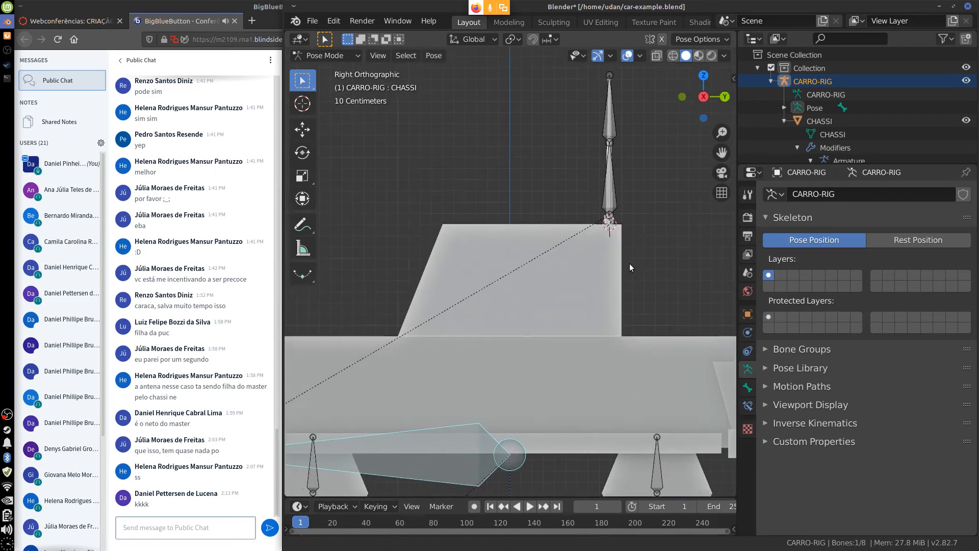
pyautogui.scroll(-4, 630, 267)
pyautogui.click(567, 326)
pyautogui.scroll(2, 574, 305)
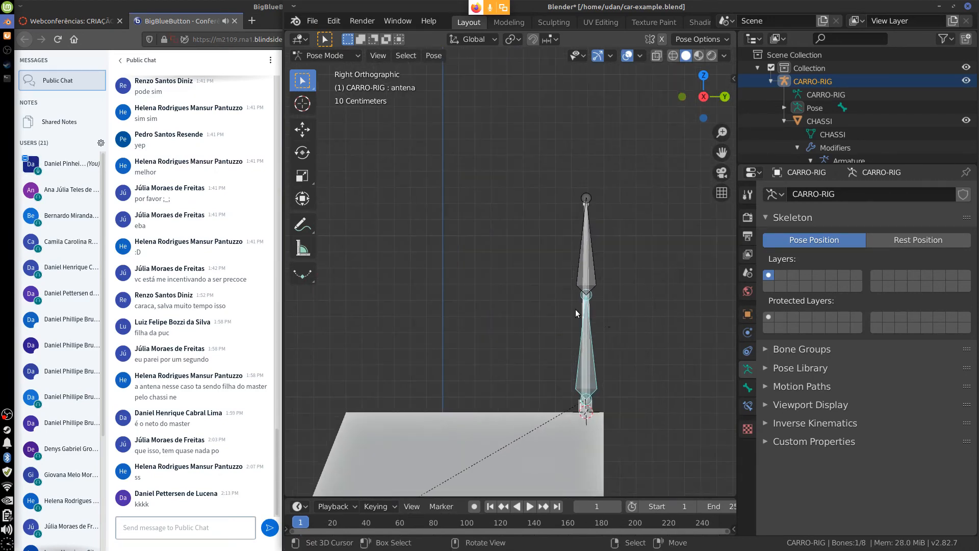
pyautogui.press('r')
pyautogui.click(610, 275)
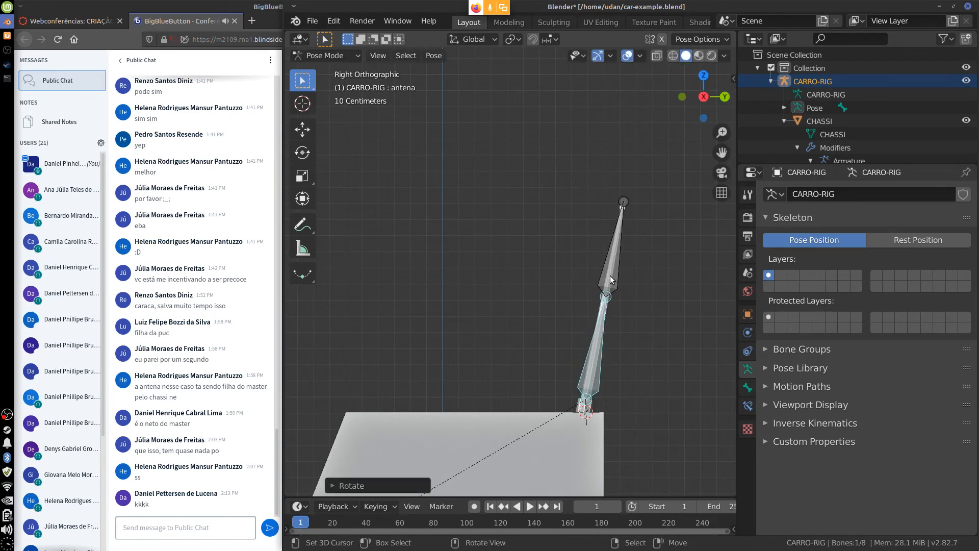
pyautogui.press('r')
pyautogui.click(642, 279)
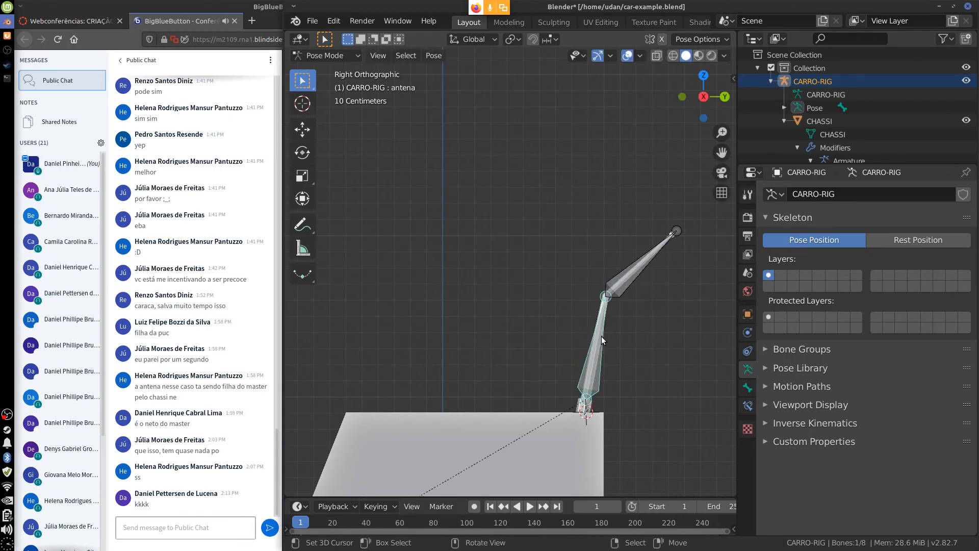
# Rotate the antena bone slightly further backward, then rotate the antena_ponta bone, and check the bent antenna on the whole car
pyautogui.press('r')
pyautogui.click(645, 288)
pyautogui.click(650, 285)
pyautogui.press('r')
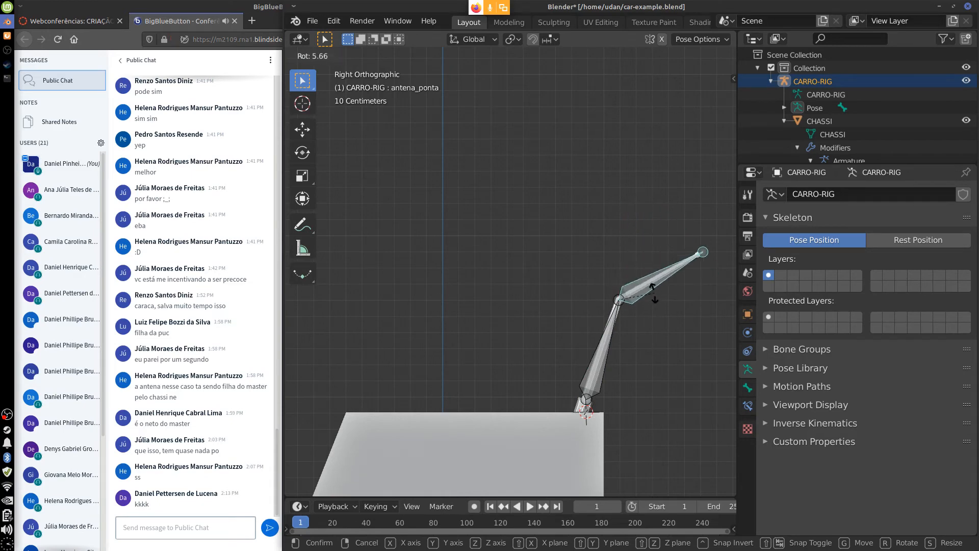
pyautogui.click(654, 292)
pyautogui.keyDown('shift'); pyautogui.moveTo(653, 429); pyautogui.dragTo(632, 118, button='middle'); pyautogui.keyUp('shift')
pyautogui.scroll(-6, 612, 317)
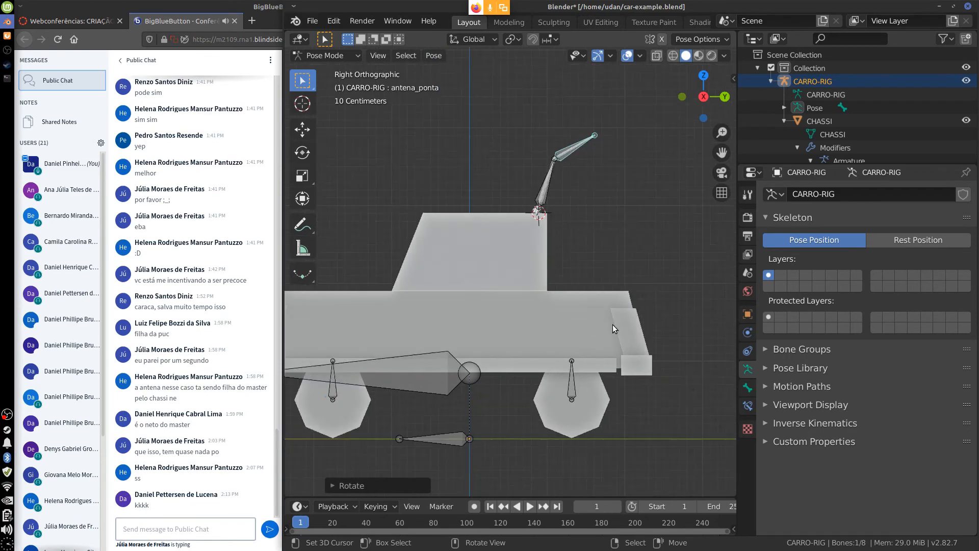
pyautogui.keyDown('alt'); pyautogui.moveTo(530, 403); pyautogui.dragTo(583, 406); pyautogui.keyUp('alt')
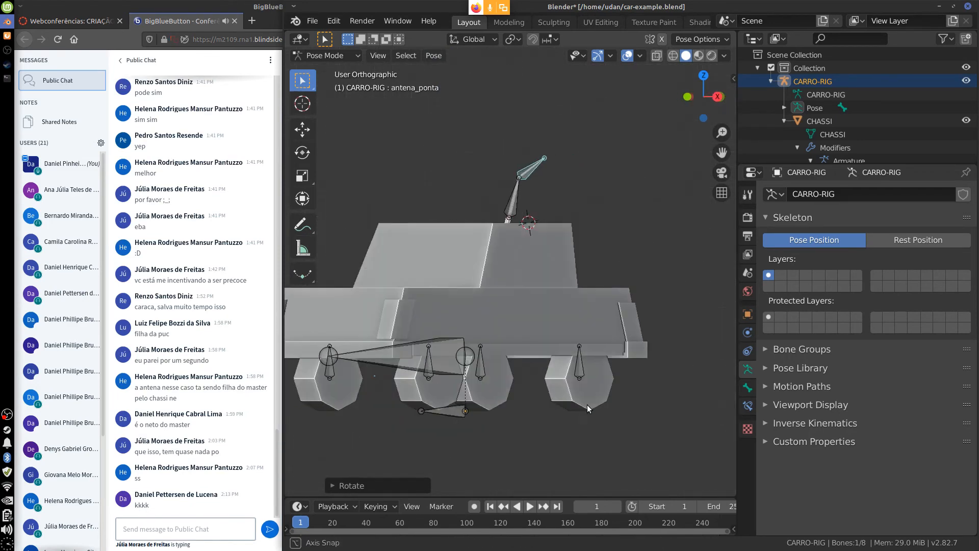
# Select the roda-frontal.L and roda-frontal.R bones of the front wheels together
pyautogui.rightClick(429, 365)
pyautogui.keyDown('alt'); pyautogui.moveTo(526, 394); pyautogui.dragTo(547, 400); pyautogui.keyUp('alt')
pyautogui.keyDown('shift'); pyautogui.rightClick(341, 377); pyautogui.keyUp('shift')
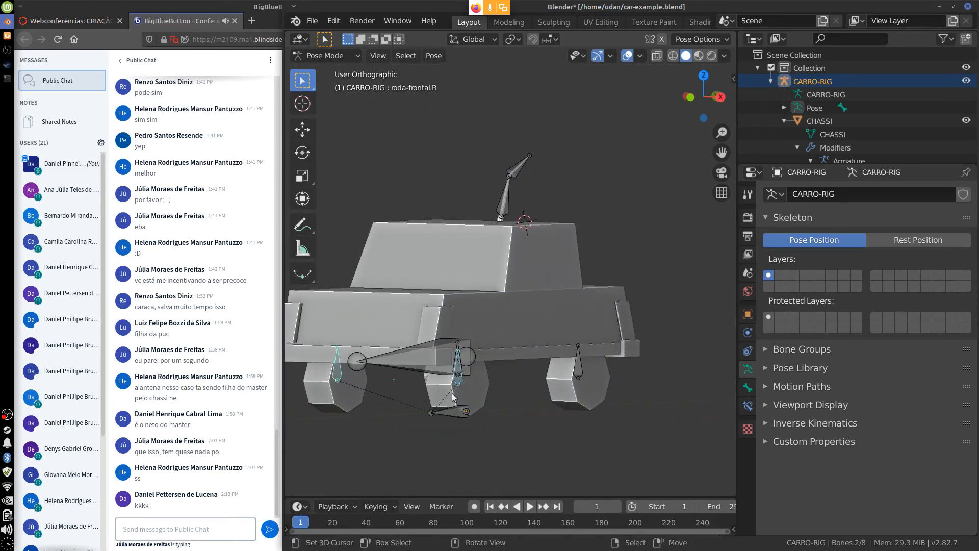
# Try rotating the two front wheel bones about their local Z axis and about their local Y axis
pyautogui.press('r')
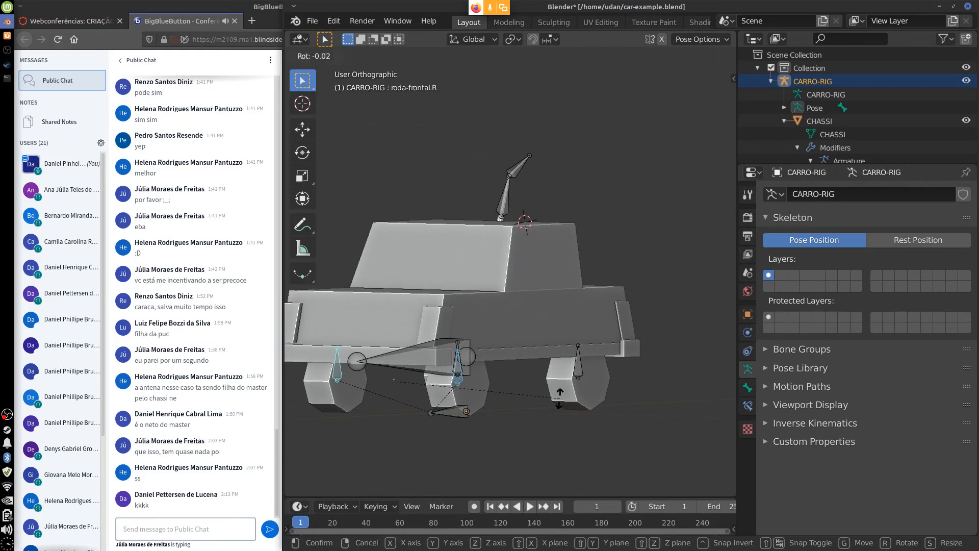
pyautogui.press('z')
pyautogui.press('z')
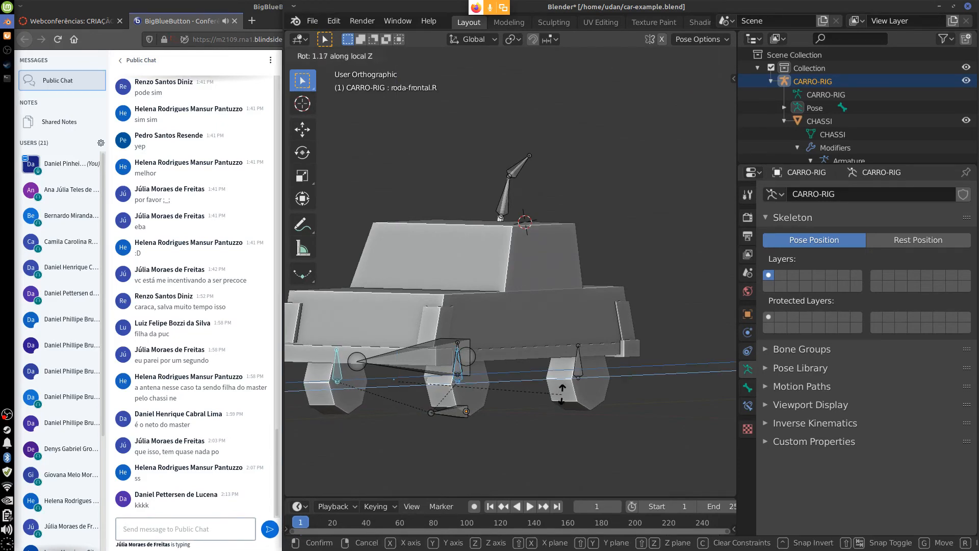
pyautogui.press('y')
pyautogui.press('y')
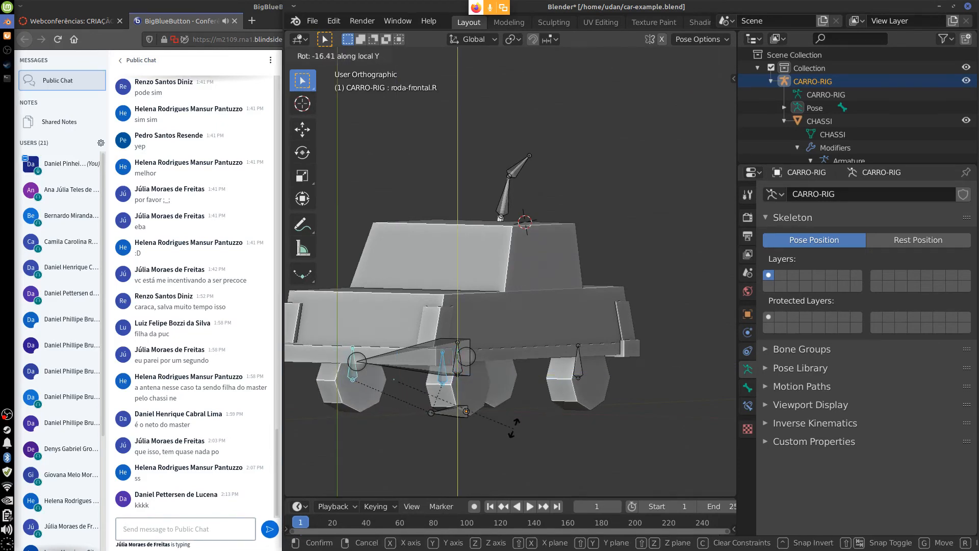
pyautogui.click(551, 390)
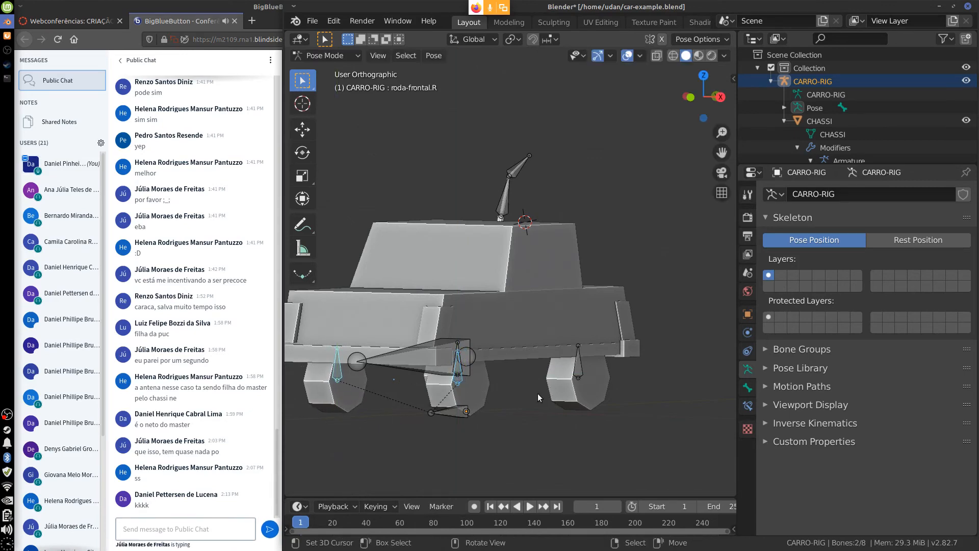
# Rotate both selected front wheel bones freely and check how the wheels follow
pyautogui.moveTo(484, 409); pyautogui.dragTo(511, 409, button='middle')
pyautogui.press('r')
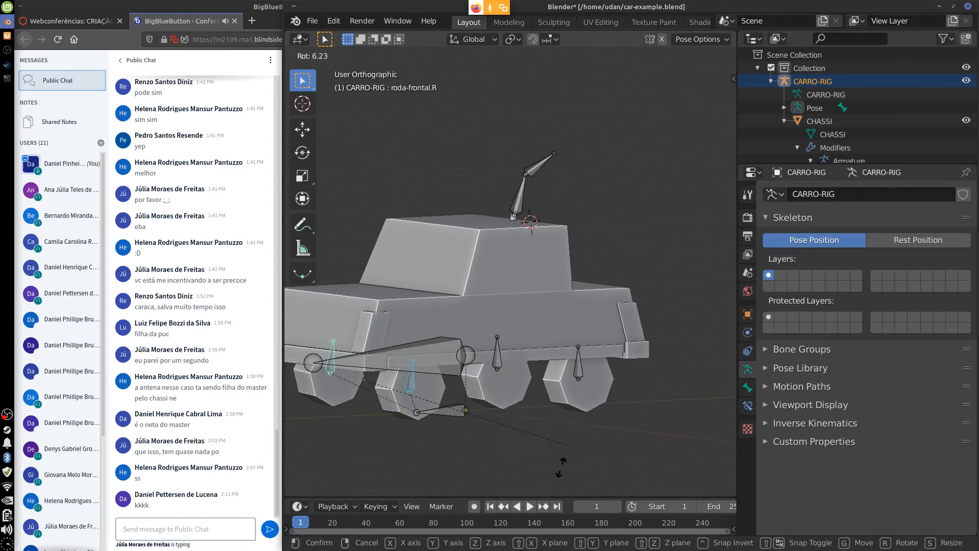
pyautogui.click(470, 439)
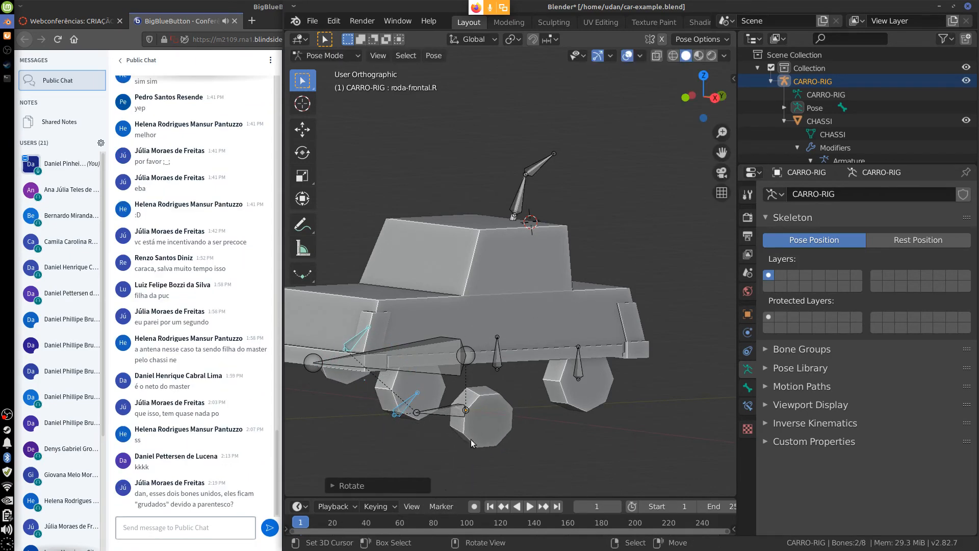
# Clear the bone selection, select only the roda-frontal.L bone, and rotate it to see which wheels it moves
pyautogui.hotkey('alt', 'a')
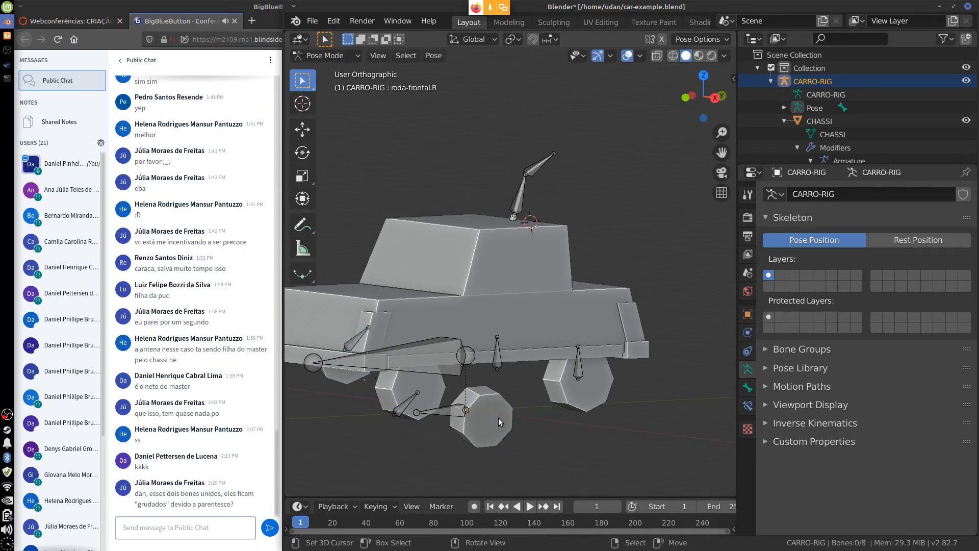
pyautogui.press('Tab')
pyautogui.press('Tab')
pyautogui.click(416, 409)
pyautogui.press('r')
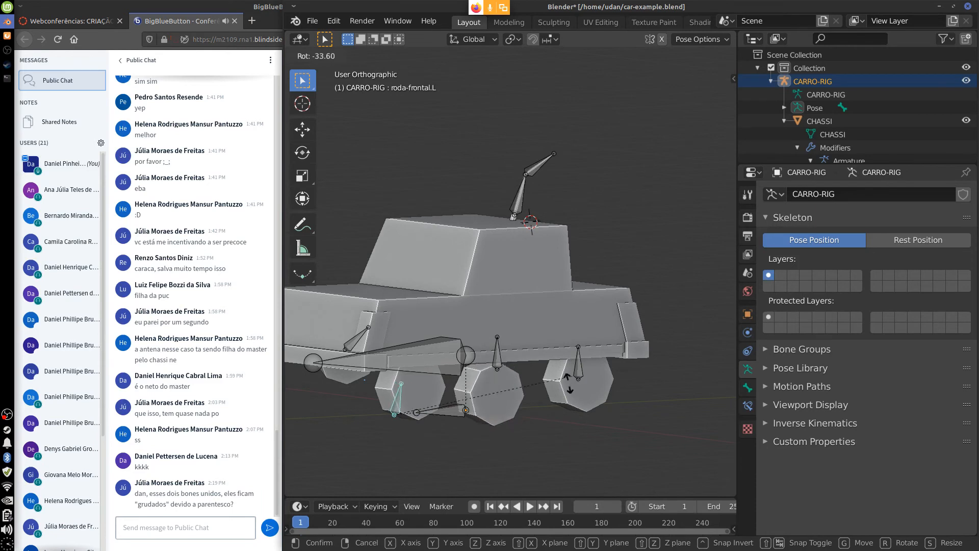
pyautogui.click(540, 413)
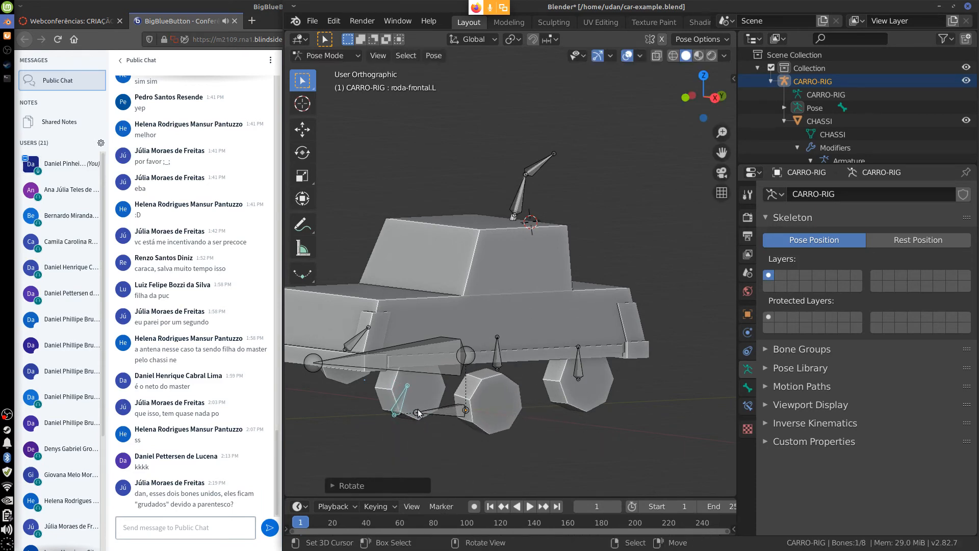
# Leave Pose Mode for Object Mode, select the CHASSI mesh, and put it in Edit Mode
pyautogui.keyDown('shift'); pyautogui.moveTo(520, 283); pyautogui.dragTo(581, 287, button='middle'); pyautogui.keyUp('shift')
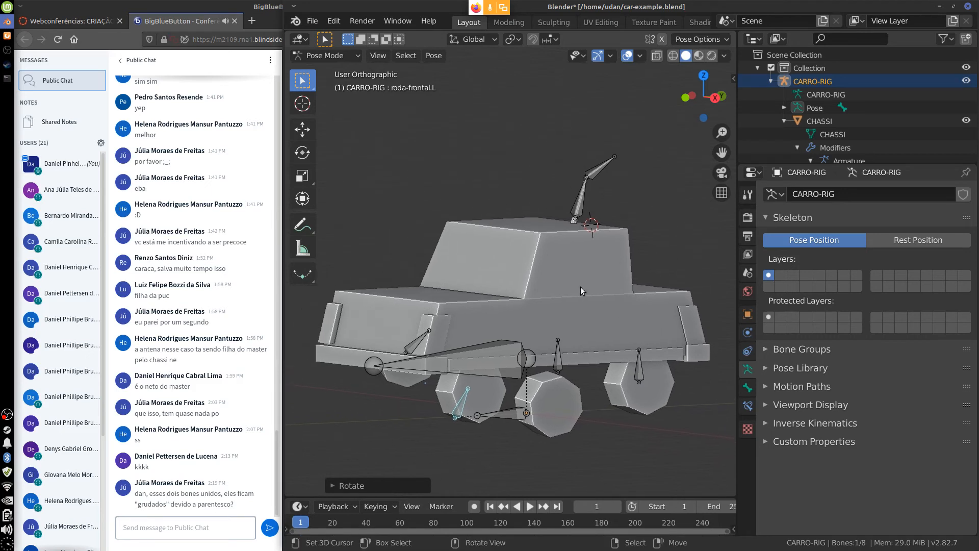
pyautogui.click(346, 58)
pyautogui.click(527, 307)
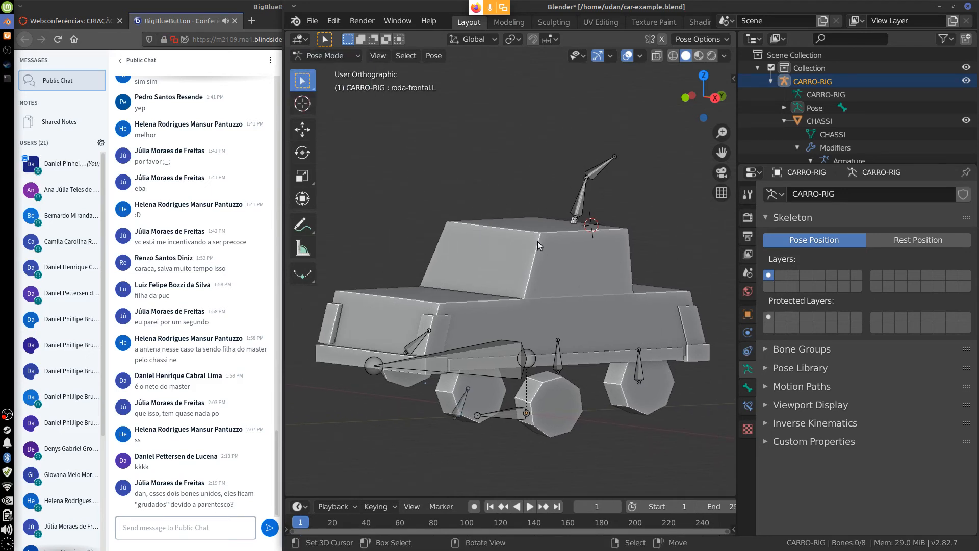
pyautogui.click(350, 56)
pyautogui.click(349, 71)
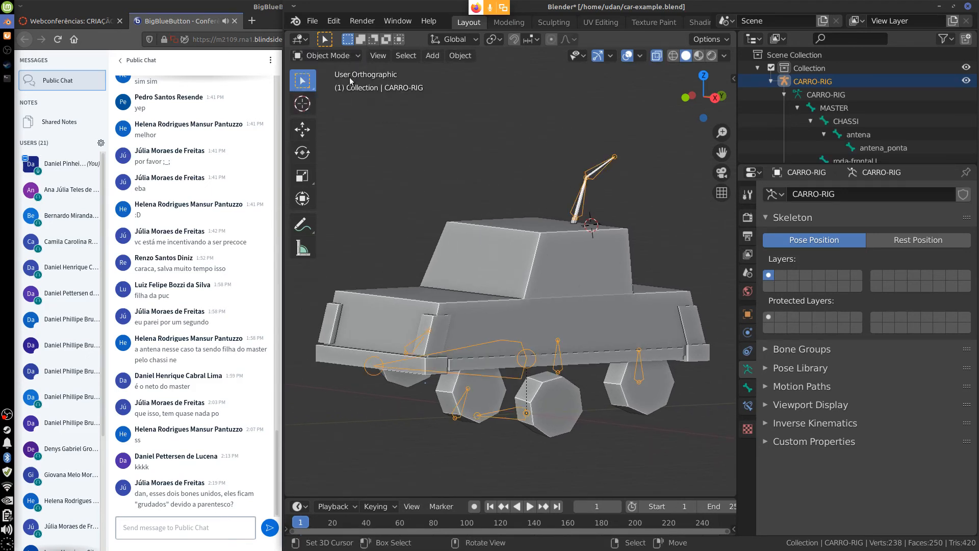
pyautogui.click(542, 247)
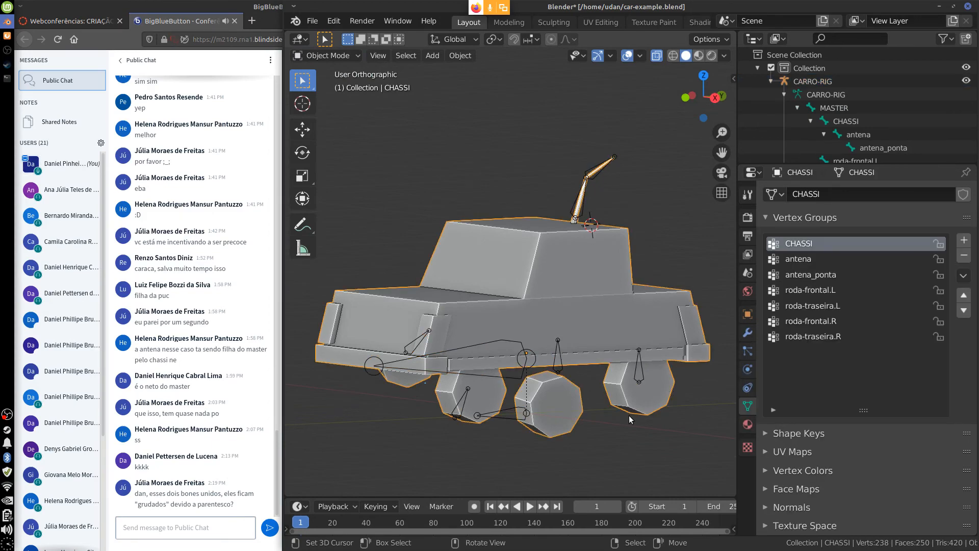
pyautogui.press('Tab')
pyautogui.moveTo(611, 419); pyautogui.dragTo(617, 341, button='middle')
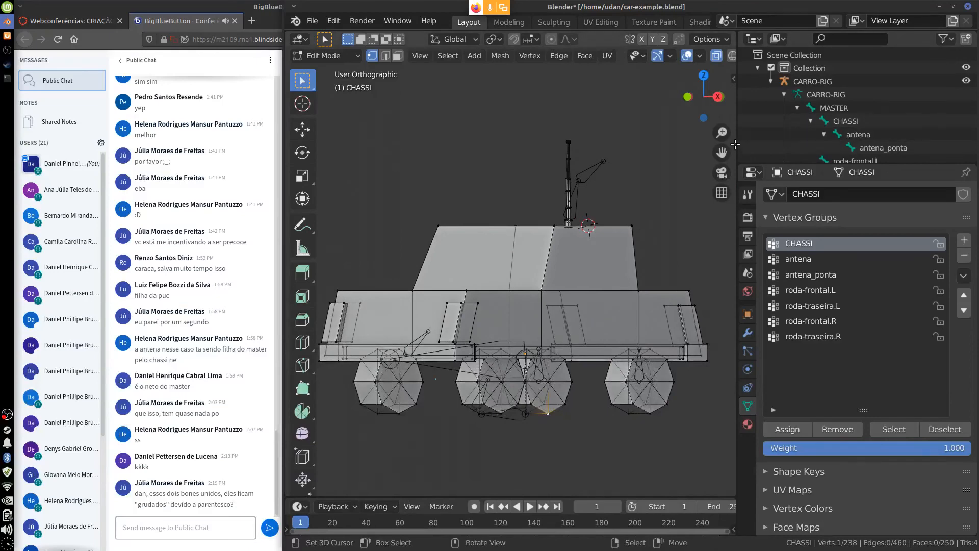
# Show the selected wheel vertex's Item properties and enlarge them until the Vertex Weights group names are readable
pyautogui.moveTo(735, 144); pyautogui.dragTo(858, 144)
pyautogui.click(851, 78)
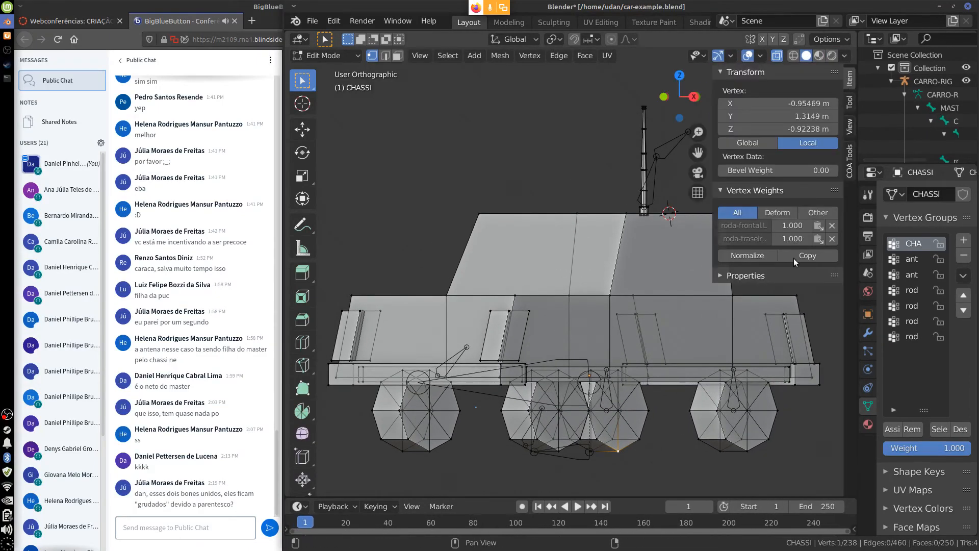
pyautogui.keyDown('shift'); pyautogui.moveTo(825, 410); pyautogui.dragTo(706, 326, button='middle'); pyautogui.keyUp('shift')
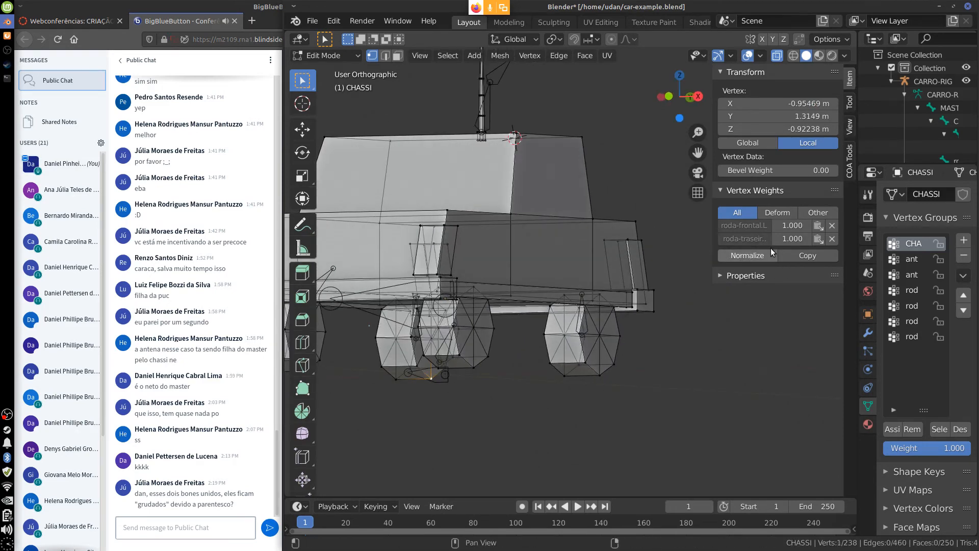
pyautogui.keyDown('ctrl'); pyautogui.moveTo(770, 250); pyautogui.dragTo(788, 261, button='middle'); pyautogui.keyUp('ctrl')
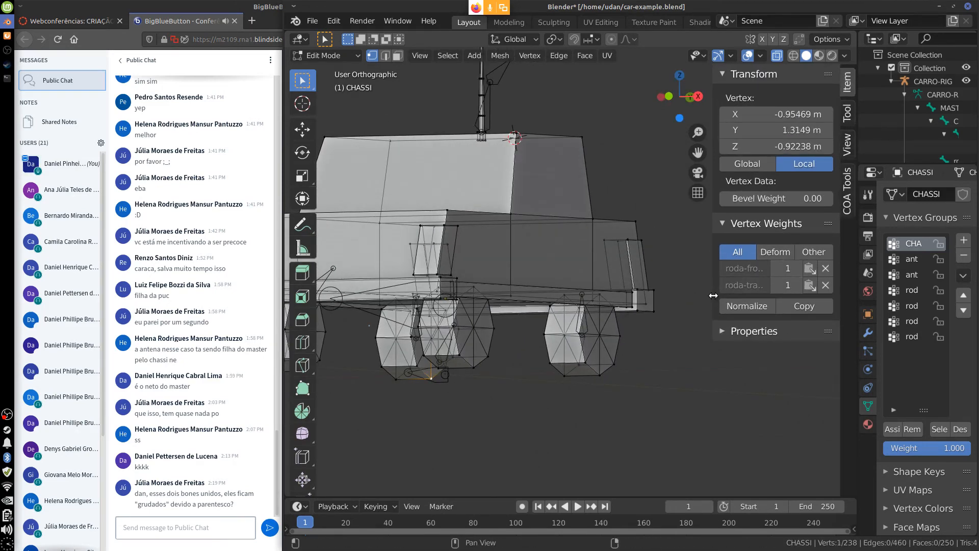
pyautogui.moveTo(715, 295); pyautogui.dragTo(664, 293)
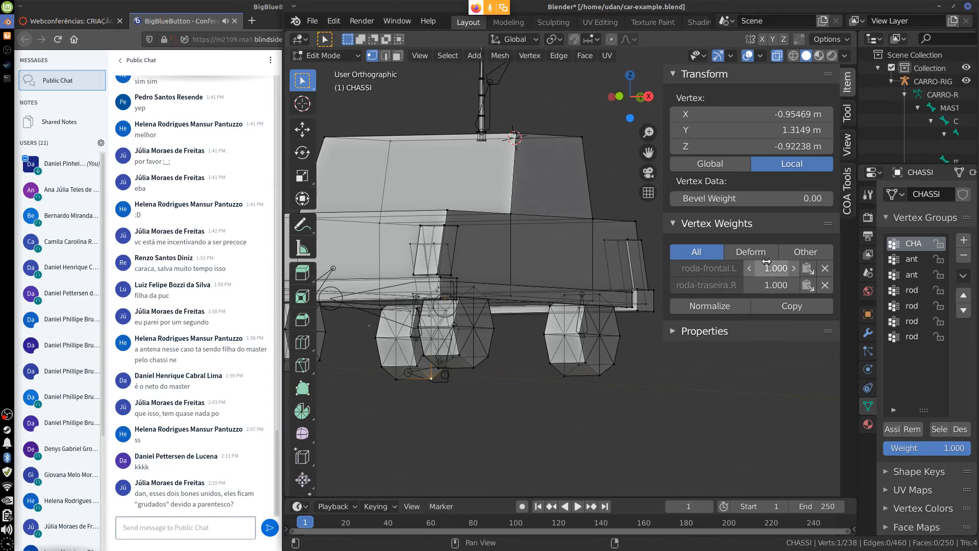
# Check the vertex weights of several right rear wheel vertices, and extend the selection to all linked geometry of that wheel
pyautogui.click(415, 366)
pyautogui.rightClick(432, 379)
pyautogui.rightClick(415, 358)
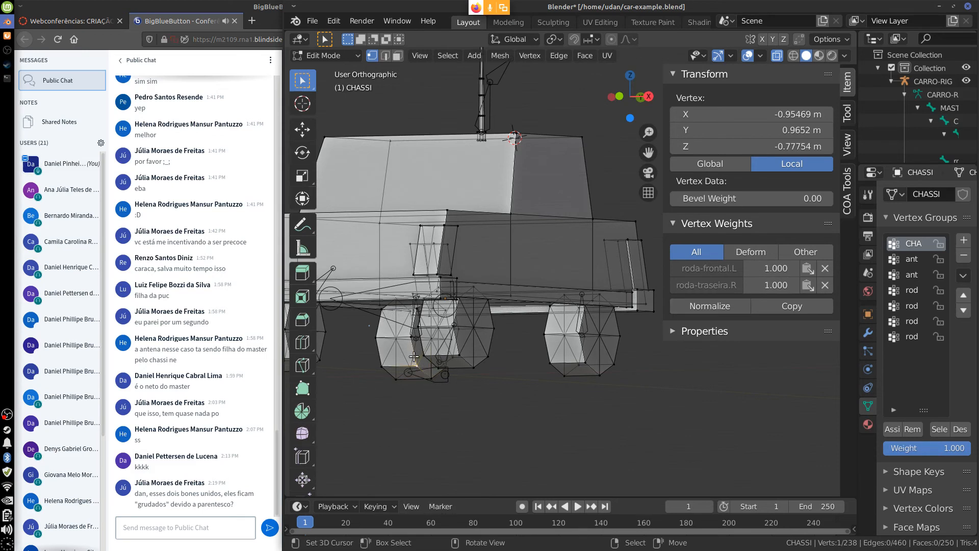
pyautogui.rightClick(408, 335)
pyautogui.rightClick(425, 377)
pyautogui.rightClick(415, 366)
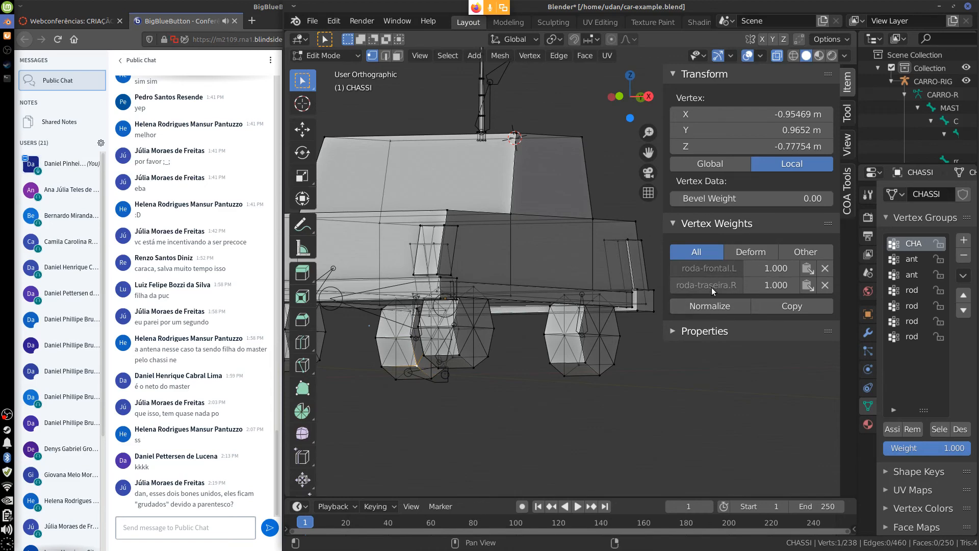
pyautogui.hotkey('ctrl', 'l')
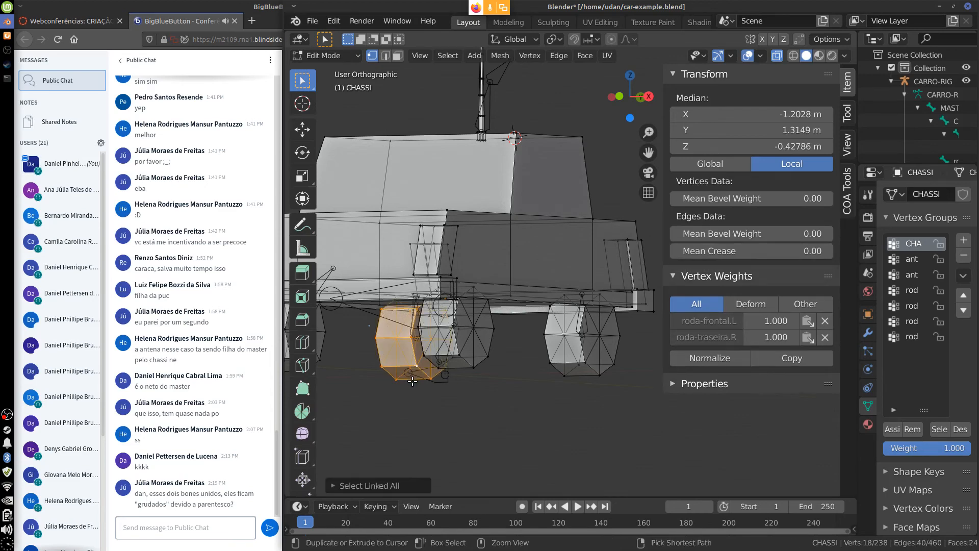
# Enlarge the vertex group list and remove the selected right rear wheel from the roda-frontal.L group
pyautogui.moveTo(457, 412); pyautogui.dragTo(441, 416, button='middle')
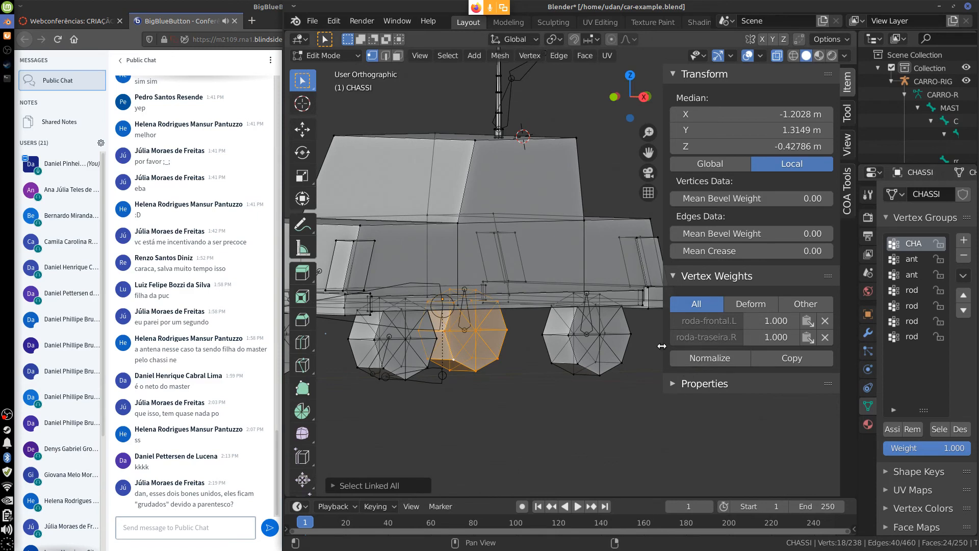
pyautogui.moveTo(662, 347); pyautogui.dragTo(752, 358)
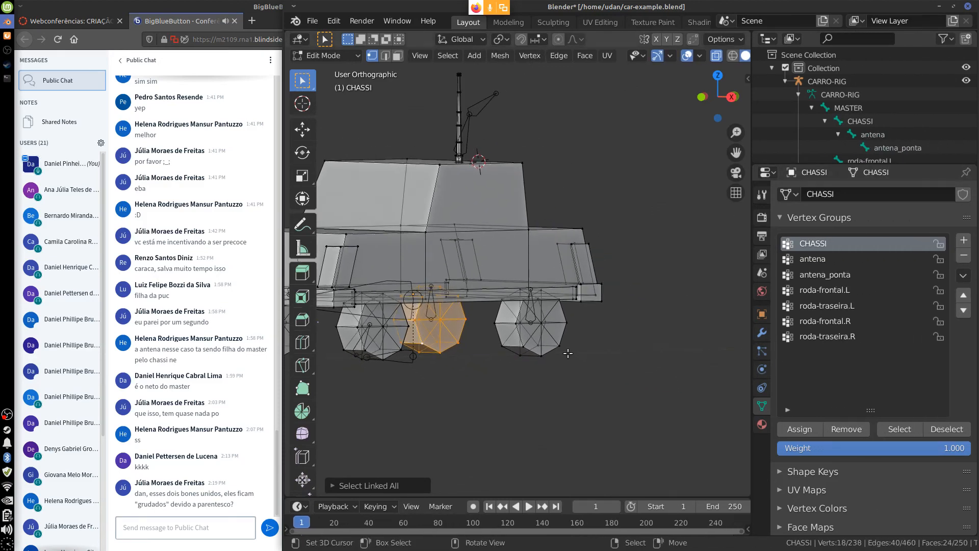
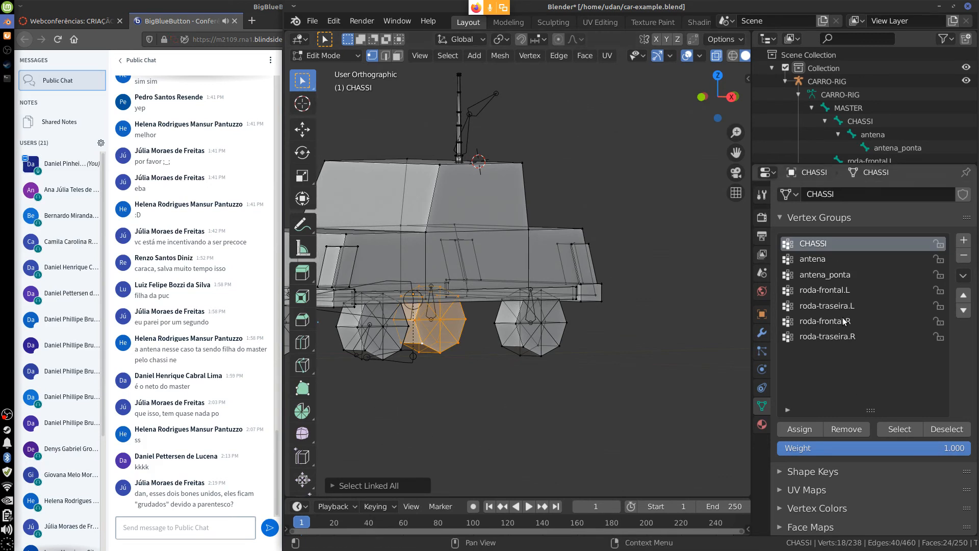
pyautogui.click(836, 291)
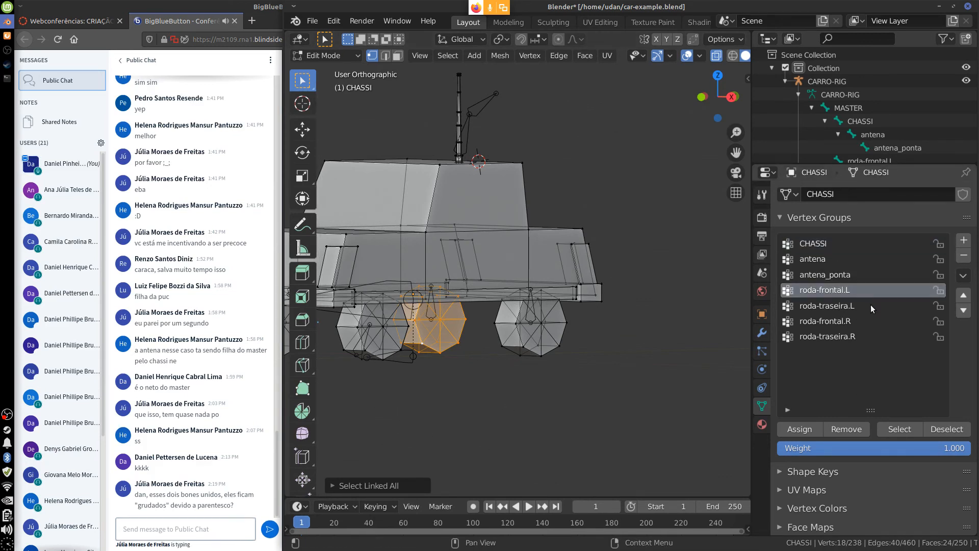
pyautogui.click(842, 430)
# Remove the right rear wheel's vertices from the antena_ponta and antena vertex groups as well
pyautogui.click(837, 306)
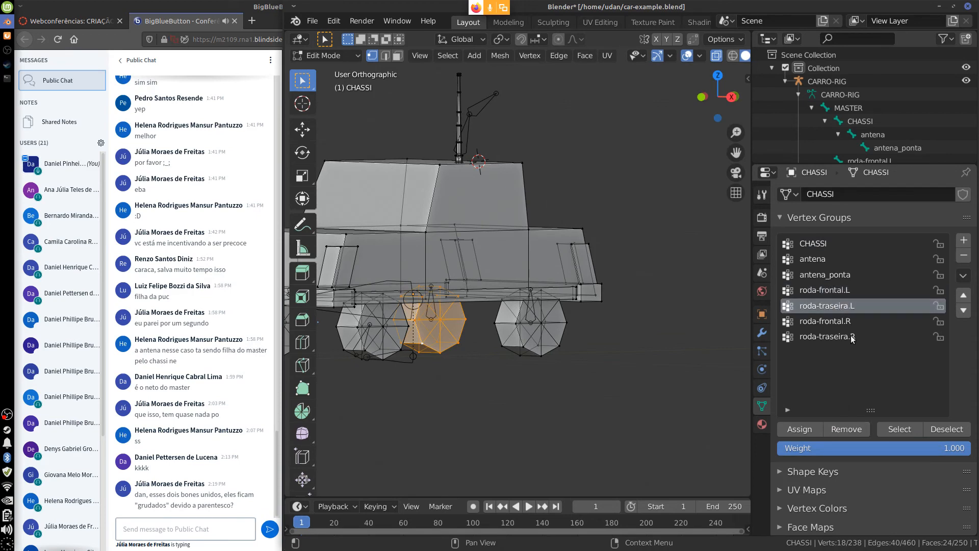
pyautogui.click(838, 274)
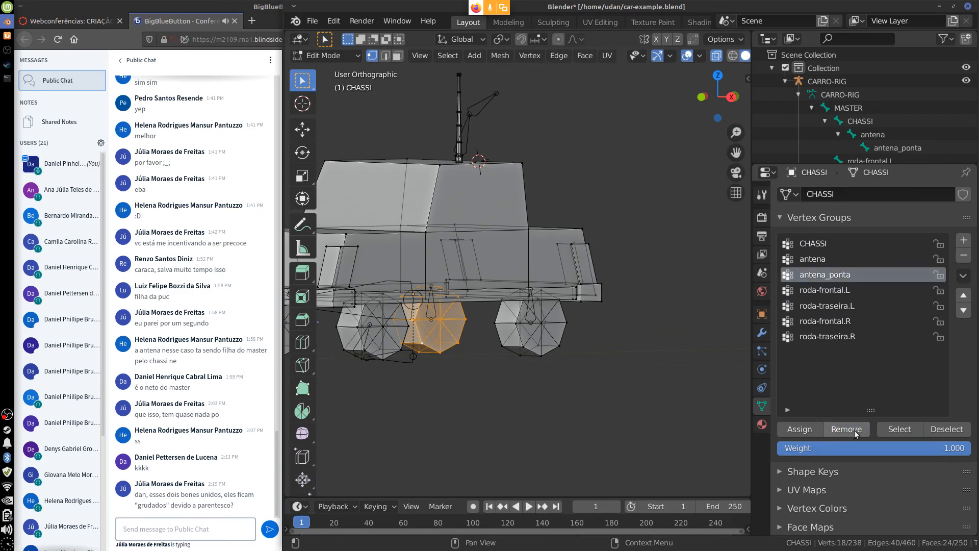
pyautogui.click(818, 261)
pyautogui.click(851, 430)
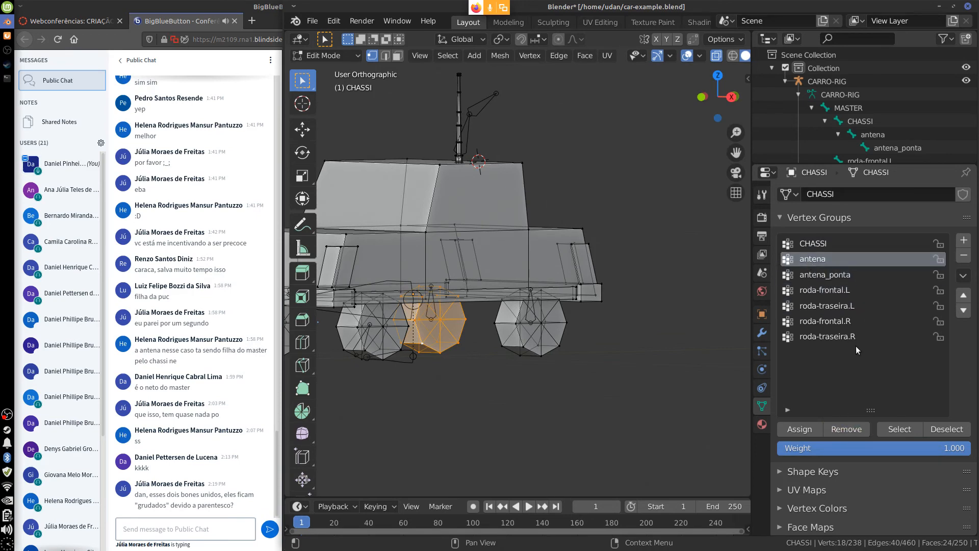
pyautogui.click(836, 278)
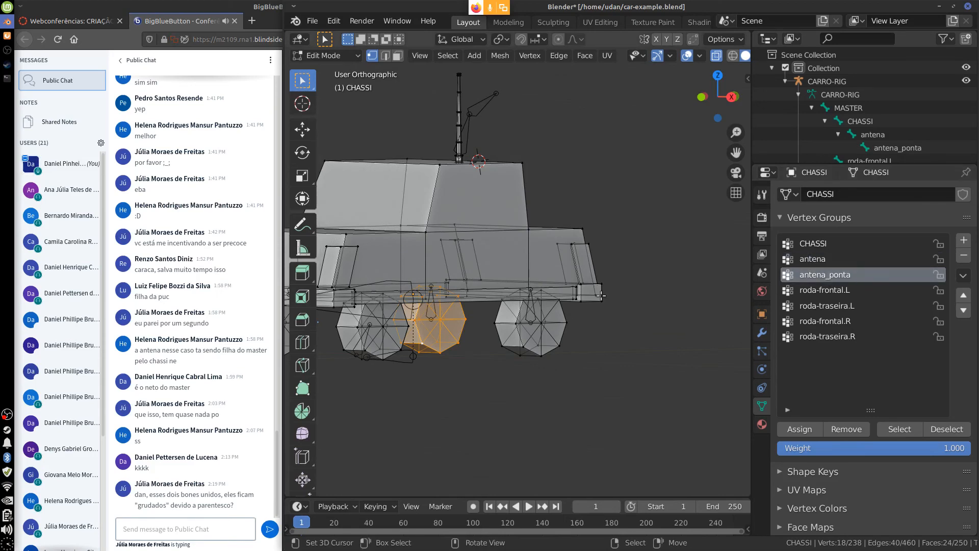
# Check the vertex weights of single vertices on both rear wheels, and hide the Item properties again
pyautogui.click(442, 356)
pyautogui.click(748, 78)
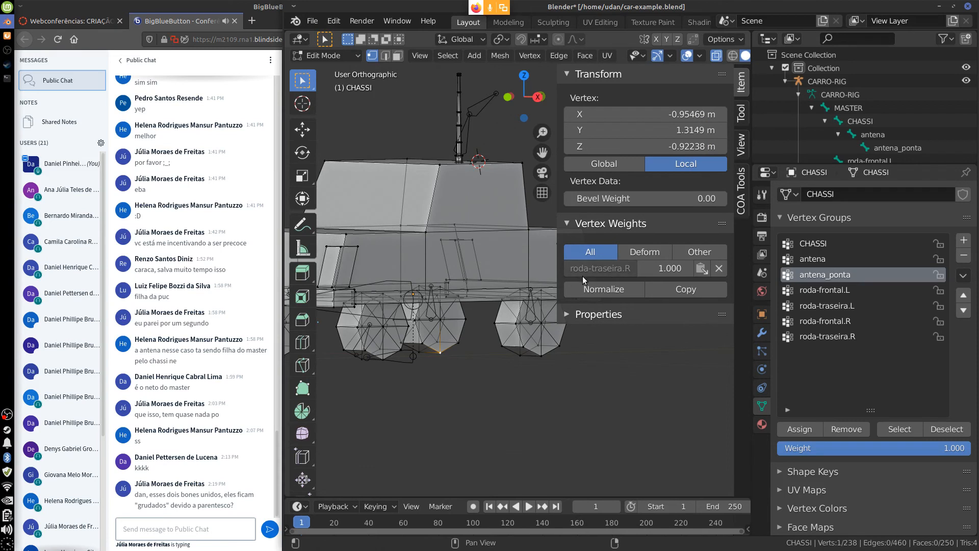
pyautogui.moveTo(556, 272)
pyautogui.mouseDown()
pyautogui.moveTo(653, 271)
pyautogui.moveTo(571, 272)
pyautogui.mouseUp()
pyautogui.click(526, 352)
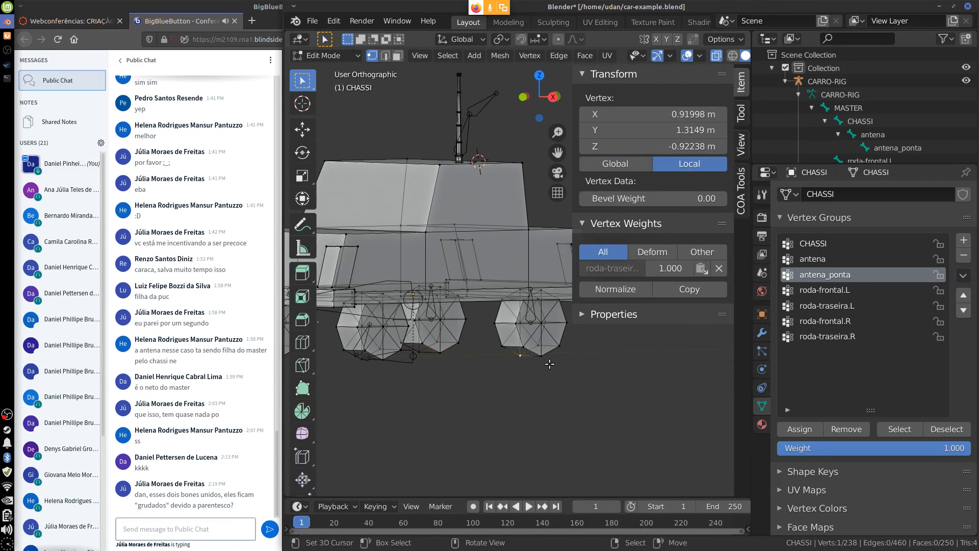
pyautogui.click(548, 363)
pyautogui.click(461, 344)
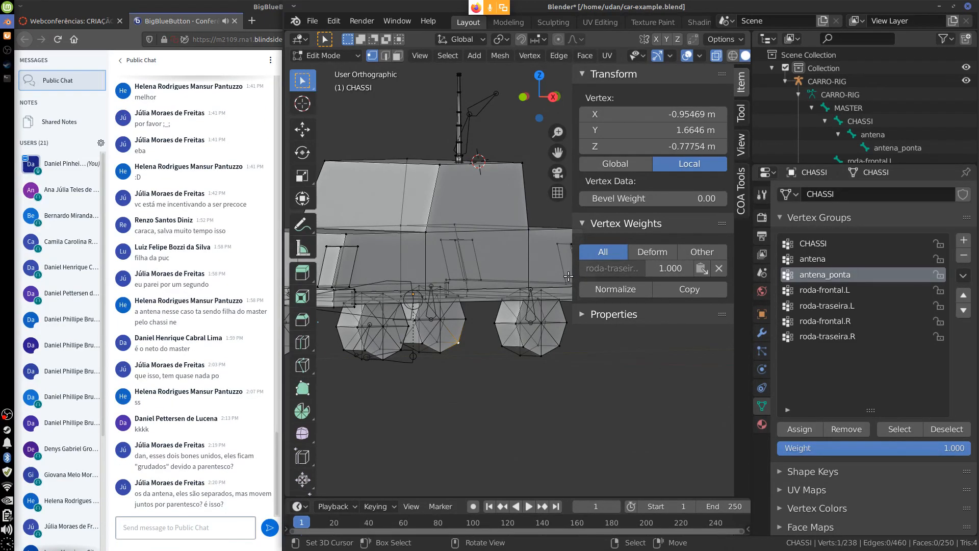
pyautogui.press('n')
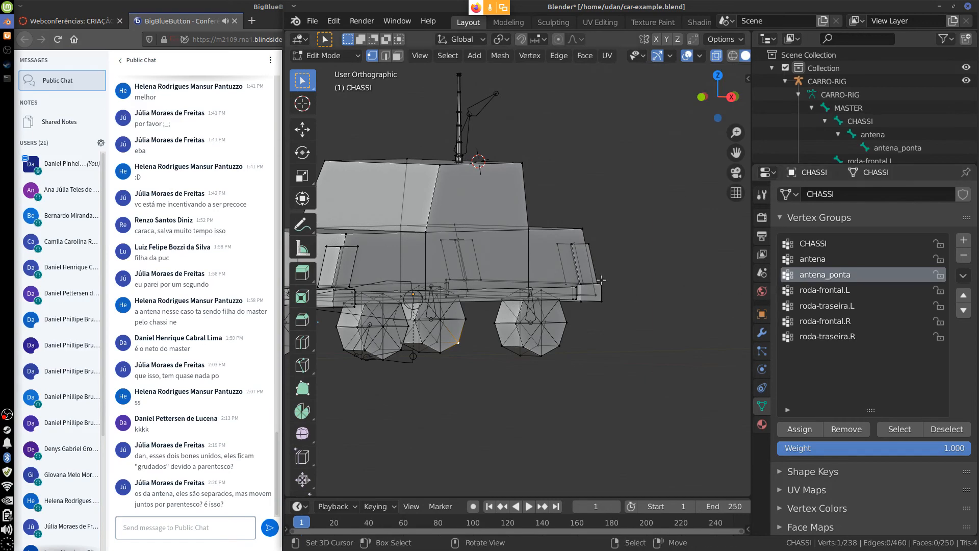
pyautogui.press('KP_3')
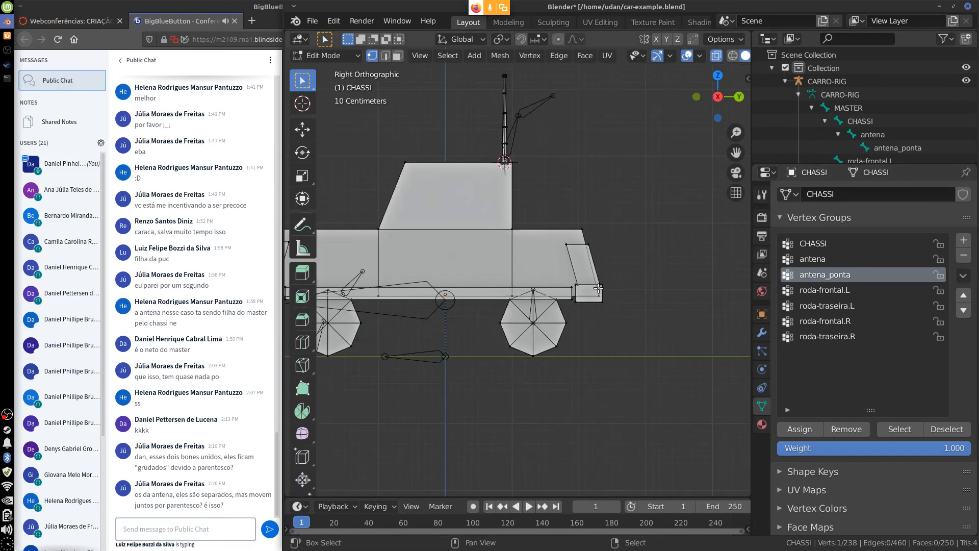
# Leave Edit Mode on the car mesh, select the CARRO-RIG armature and switch it to Pose Mode
pyautogui.keyDown('alt'); pyautogui.keyDown('shift'); pyautogui.moveTo(590, 268); pyautogui.dragTo(738, 302); pyautogui.keyUp('shift'); pyautogui.keyUp('alt')
pyautogui.press('Tab')
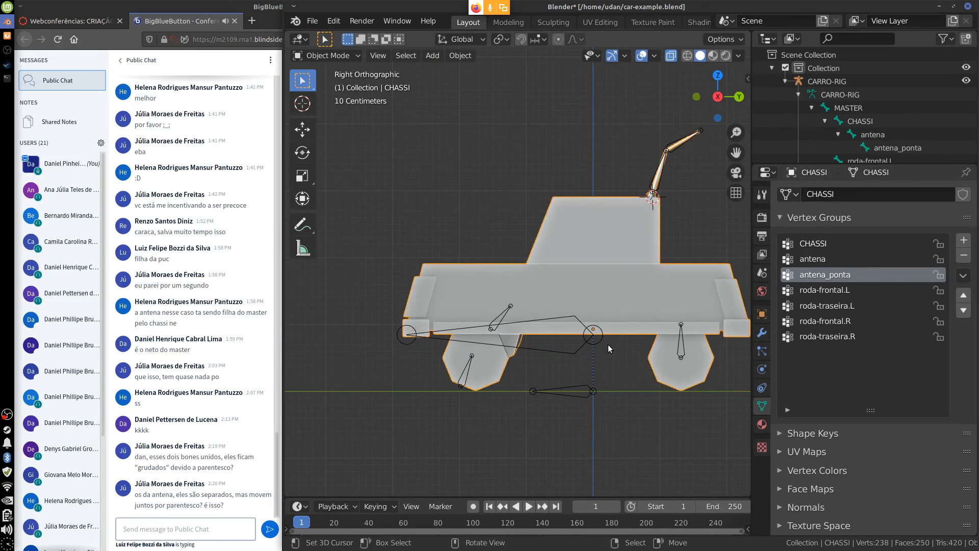
pyautogui.keyDown('shift'); pyautogui.moveTo(632, 384); pyautogui.dragTo(618, 348, button='middle'); pyautogui.keyUp('shift')
pyautogui.rightClick(568, 287)
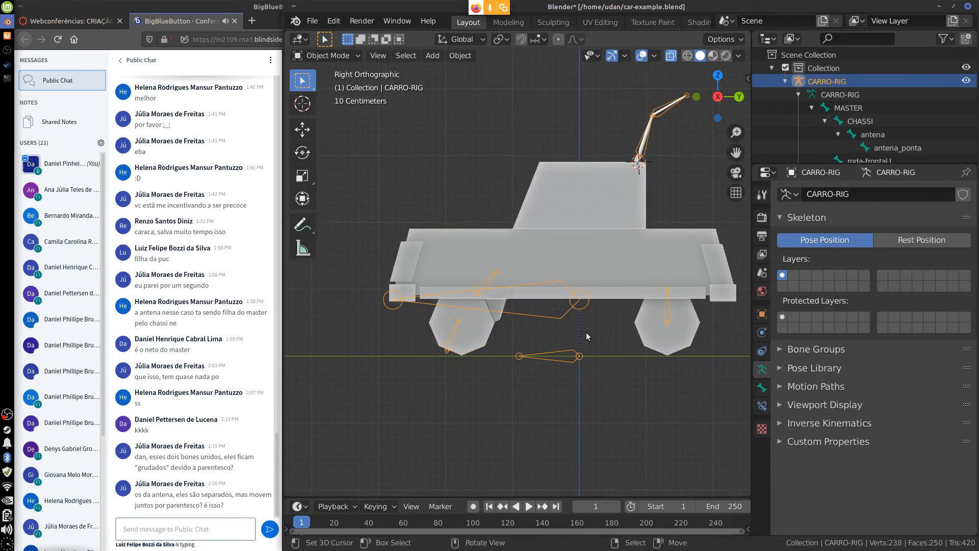
pyautogui.moveTo(601, 388); pyautogui.dragTo(572, 329, button='middle')
pyautogui.rightClick(565, 323)
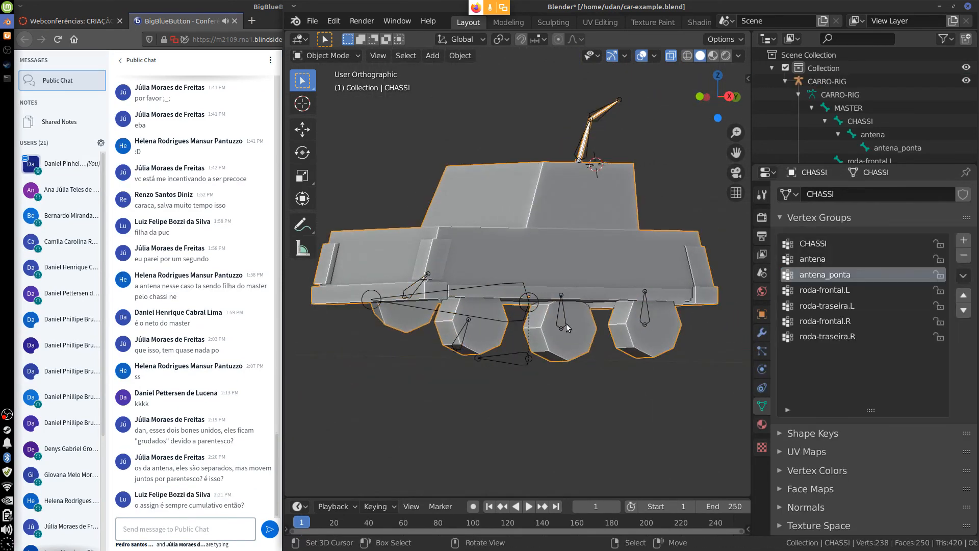
pyautogui.rightClick(565, 323)
pyautogui.click(358, 55)
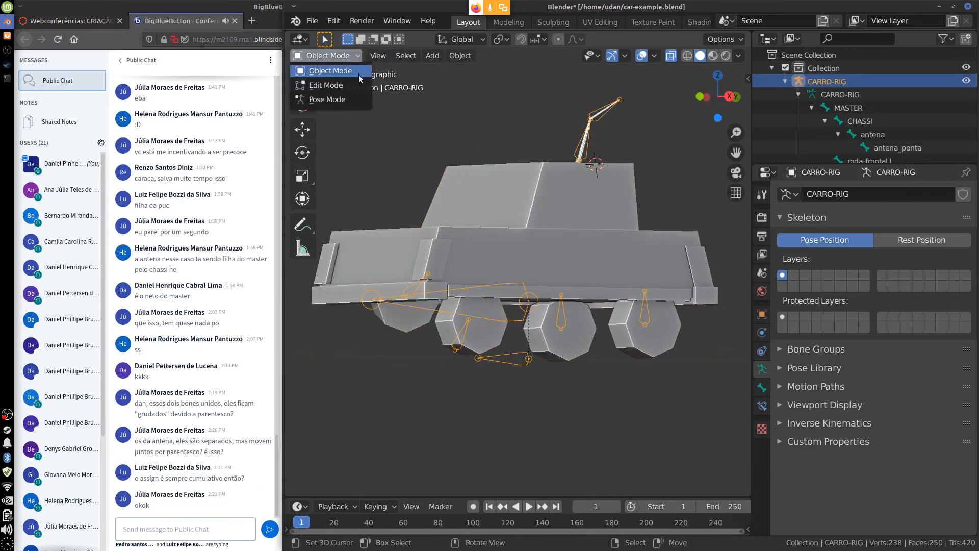
pyautogui.click(351, 99)
# Try rotating the right rear wheel bone, roda-traseira.R, to test its wheel, and cancel the rotation
pyautogui.rightClick(563, 321)
pyautogui.moveTo(565, 325); pyautogui.dragTo(632, 337, button='middle')
pyautogui.press('r')
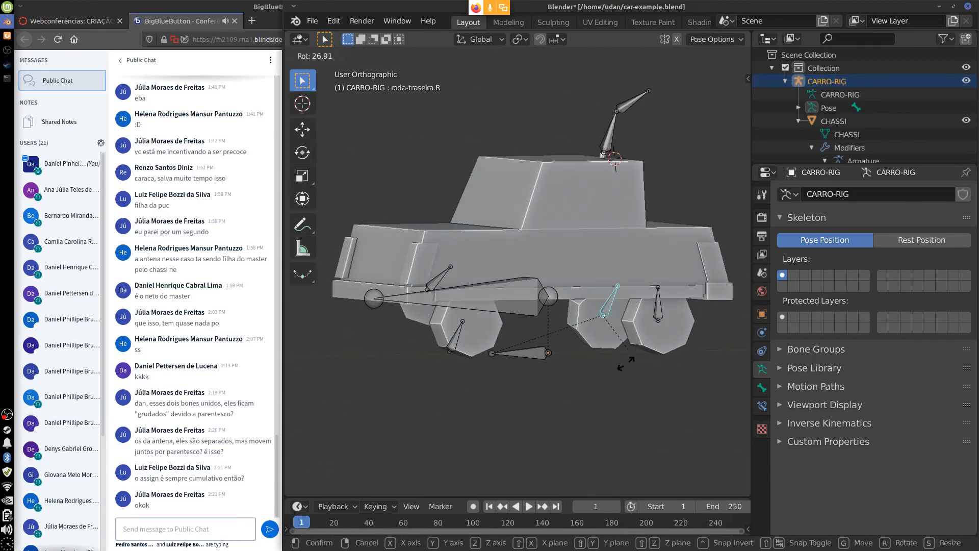
pyautogui.press('Escape')
# Try moving the left front wheel bone, roda-frontal.L, to test whether its wheel follows, and cancel the move
pyautogui.rightClick(454, 341)
pyautogui.press('space')
pyautogui.moveTo(574, 381); pyautogui.dragTo(519, 386)
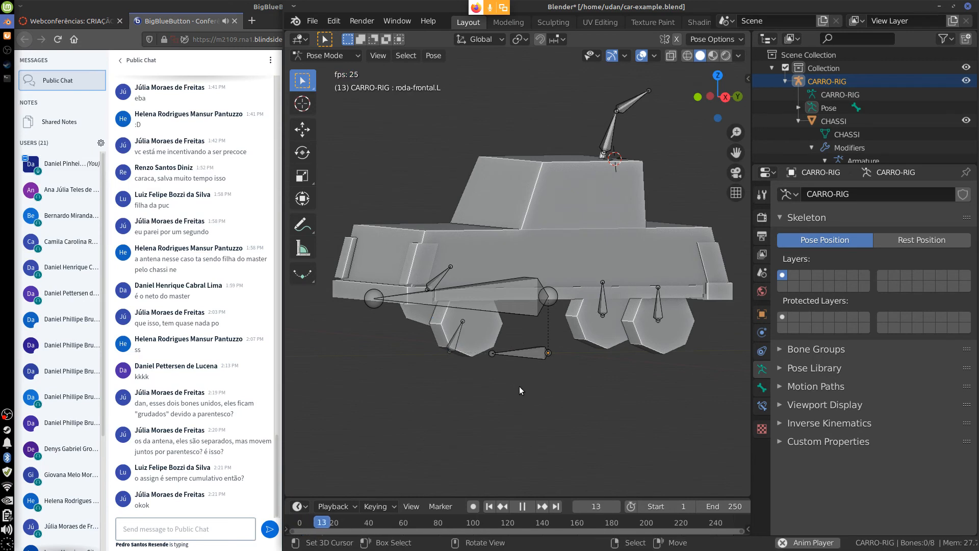
pyautogui.press('Escape')
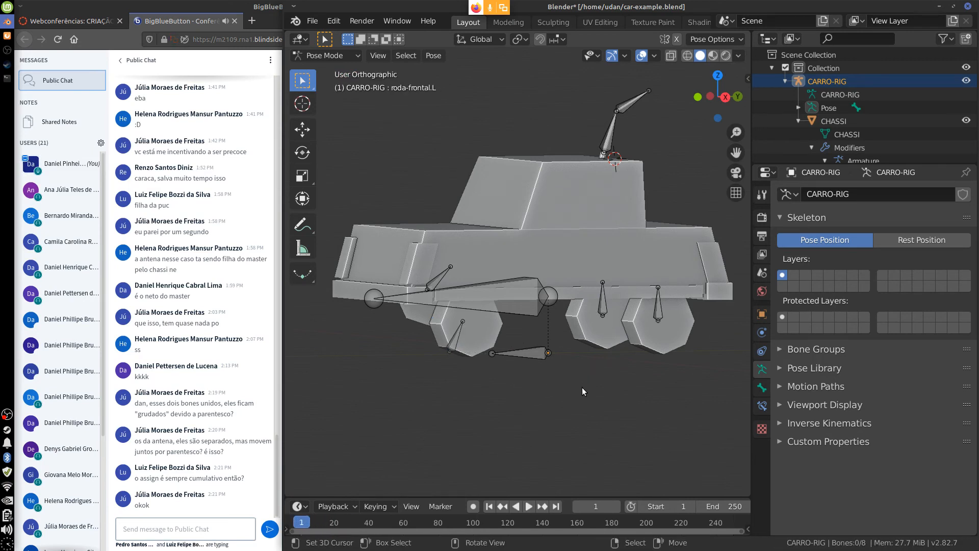
pyautogui.press('g')
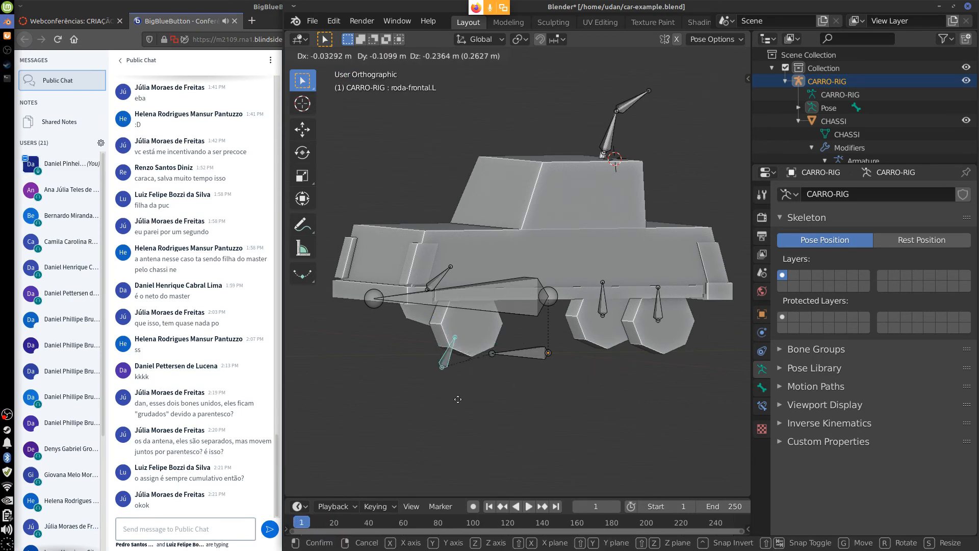
pyautogui.press('Escape')
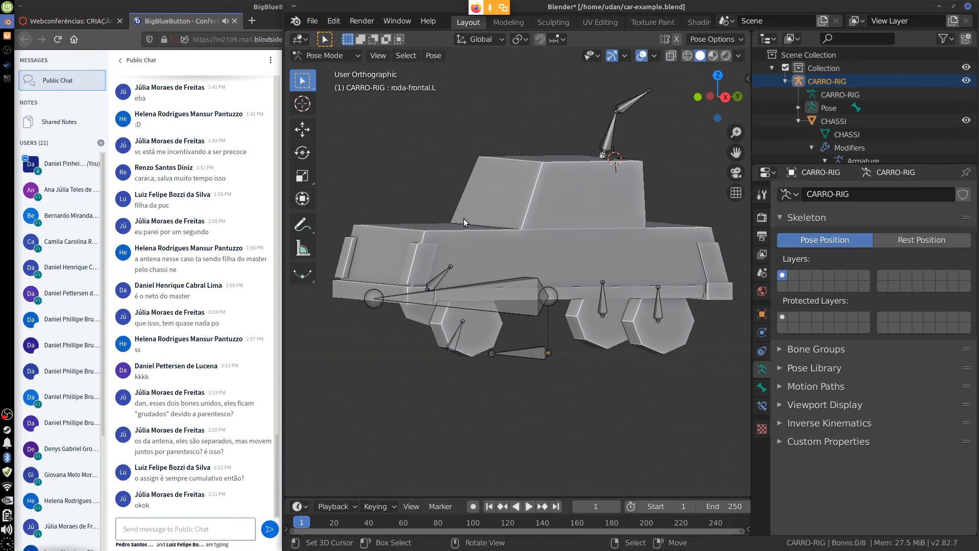
# Assign all linked vertices of the left front wheel in the CHASSI mesh to the roda-frontal.L vertex group
pyautogui.click(325, 55)
pyautogui.click(352, 71)
pyautogui.click(484, 152)
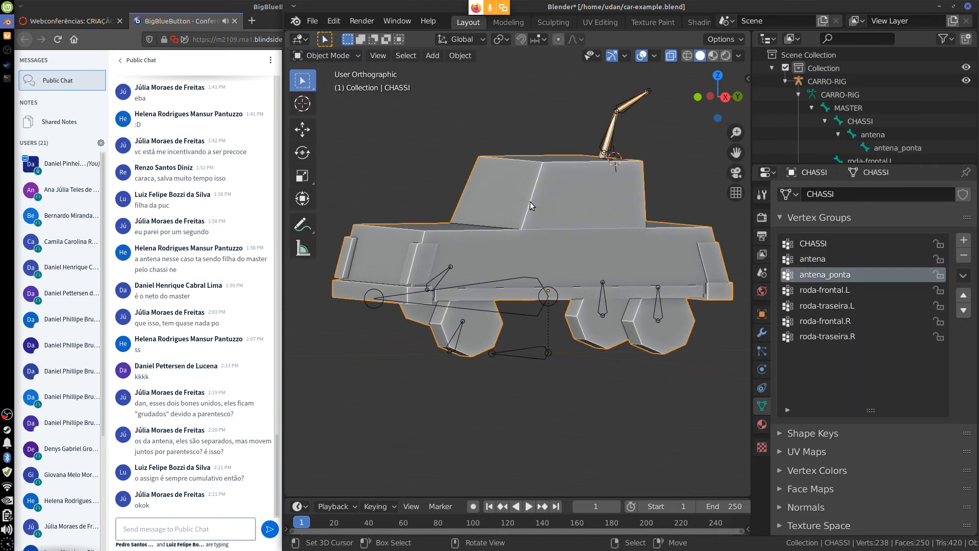
pyautogui.press('Tab')
pyautogui.hotkey('ctrl', 'l')
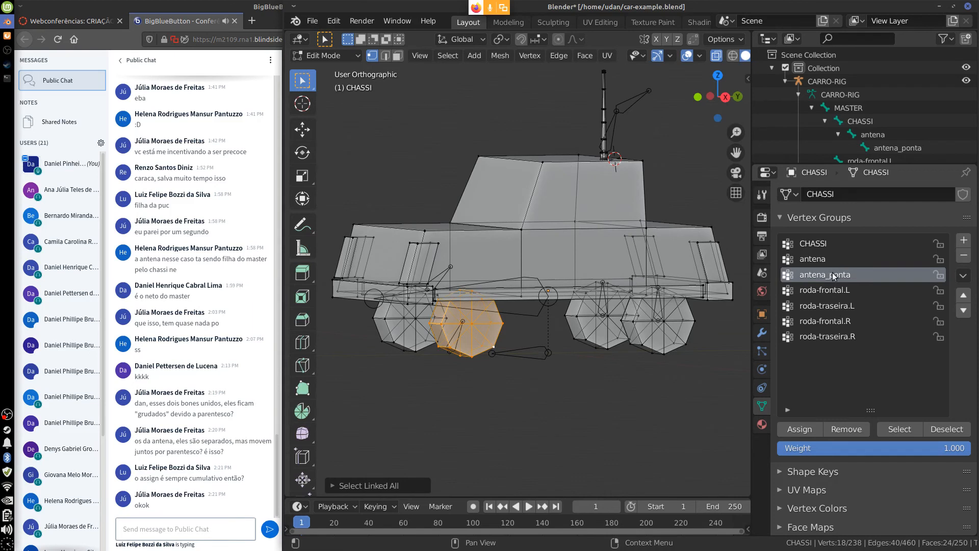
pyautogui.click(828, 291)
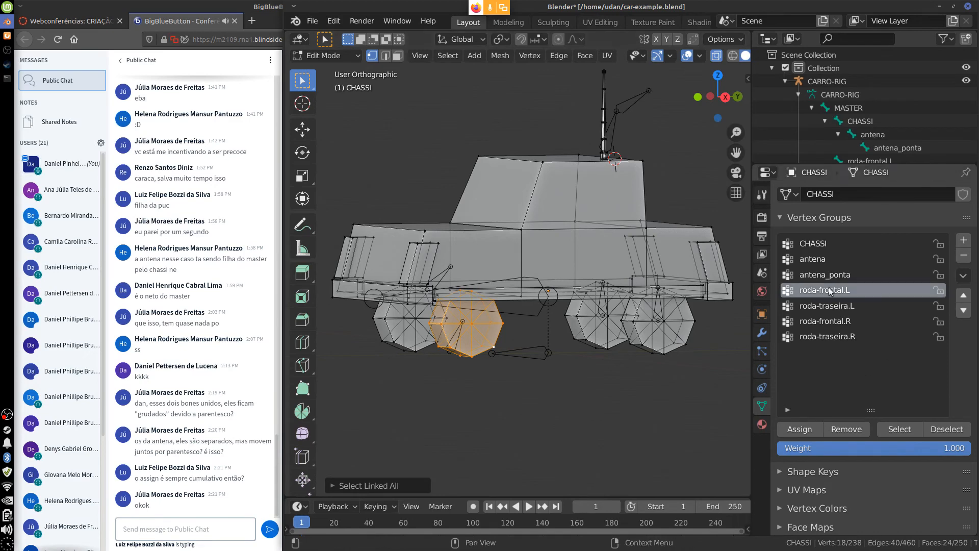
pyautogui.click(797, 430)
pyautogui.press('Tab')
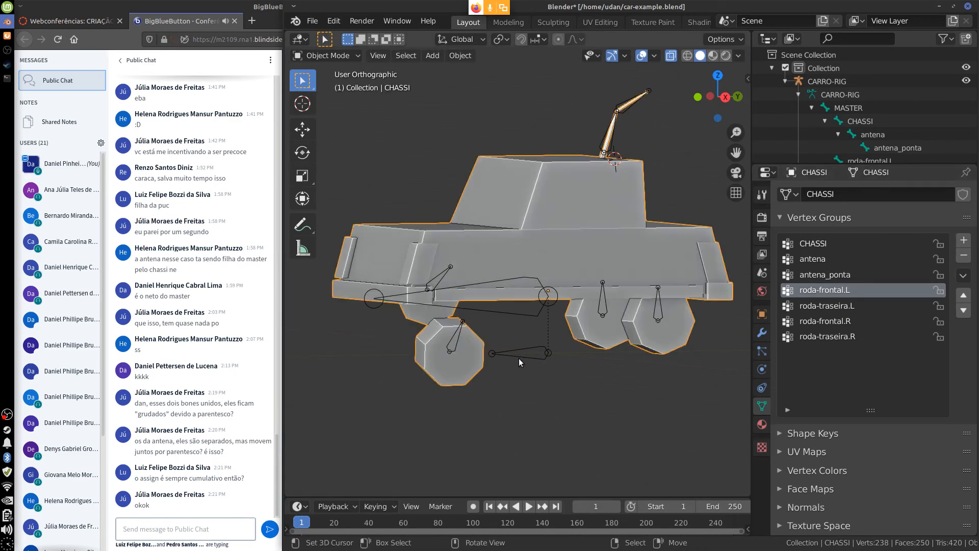
# Make the CARRO-RIG armature the active object and return it to Pose Mode
pyautogui.moveTo(516, 386); pyautogui.dragTo(596, 402, button='middle')
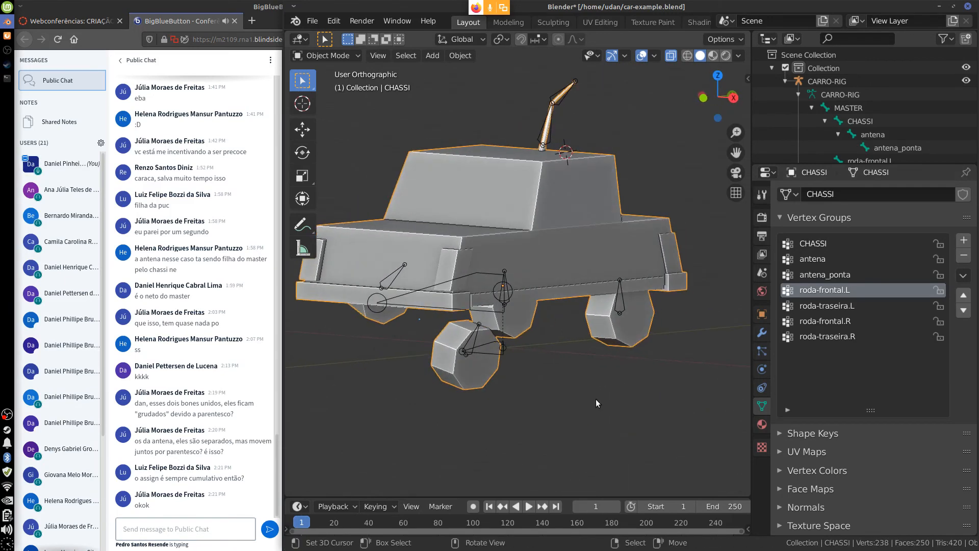
pyautogui.press('a')
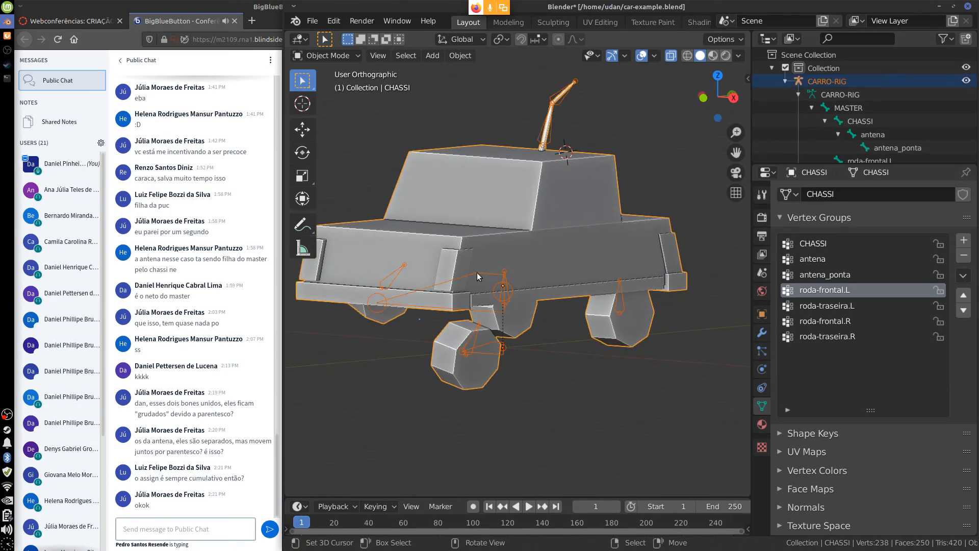
pyautogui.click(354, 54)
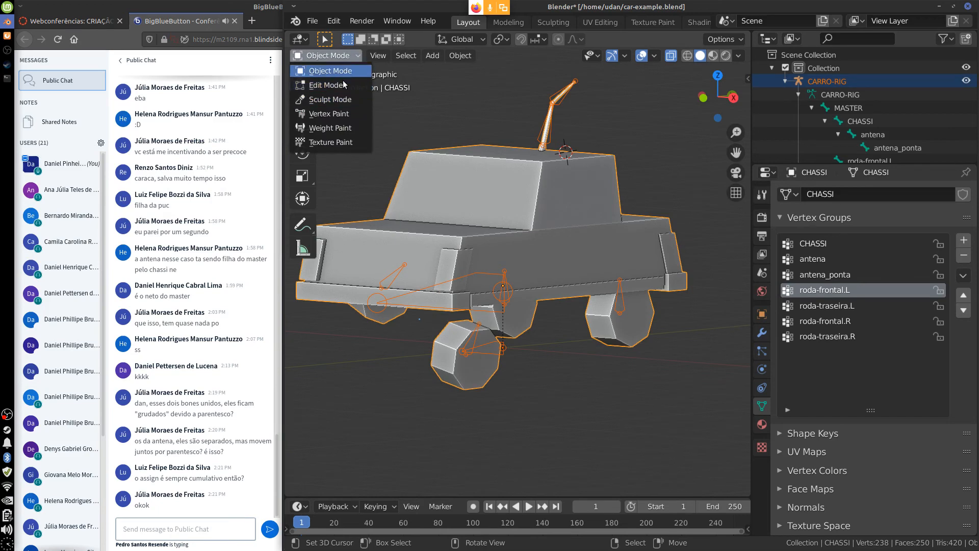
pyautogui.click(351, 74)
pyautogui.click(545, 143)
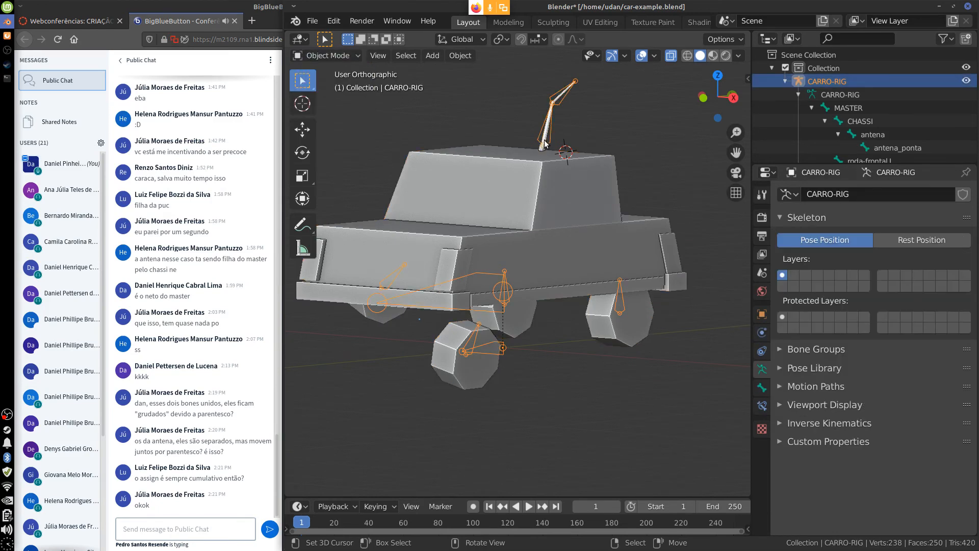
pyautogui.click(332, 55)
pyautogui.click(345, 99)
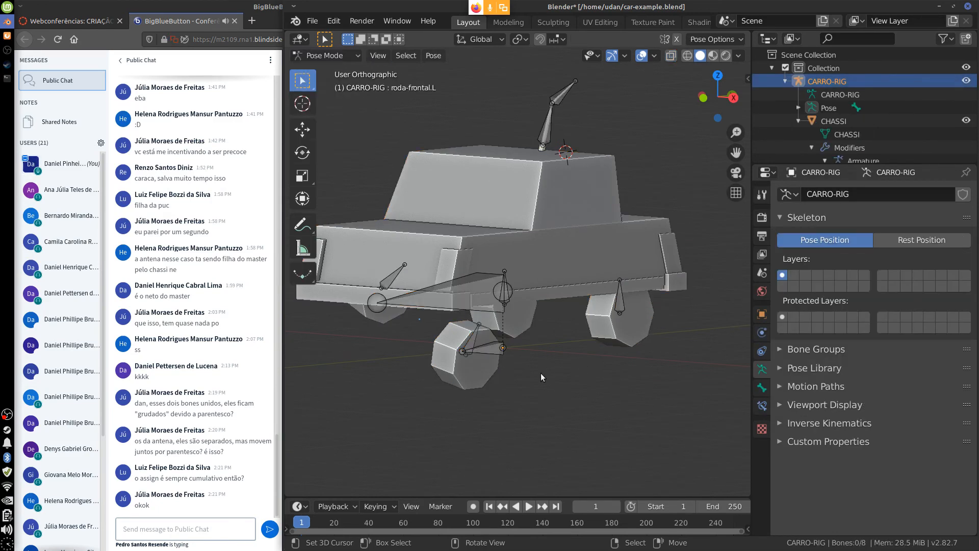
# Select all bones of the armature and clear all their pose transforms
pyautogui.click(495, 355)
pyautogui.press('KP_3')
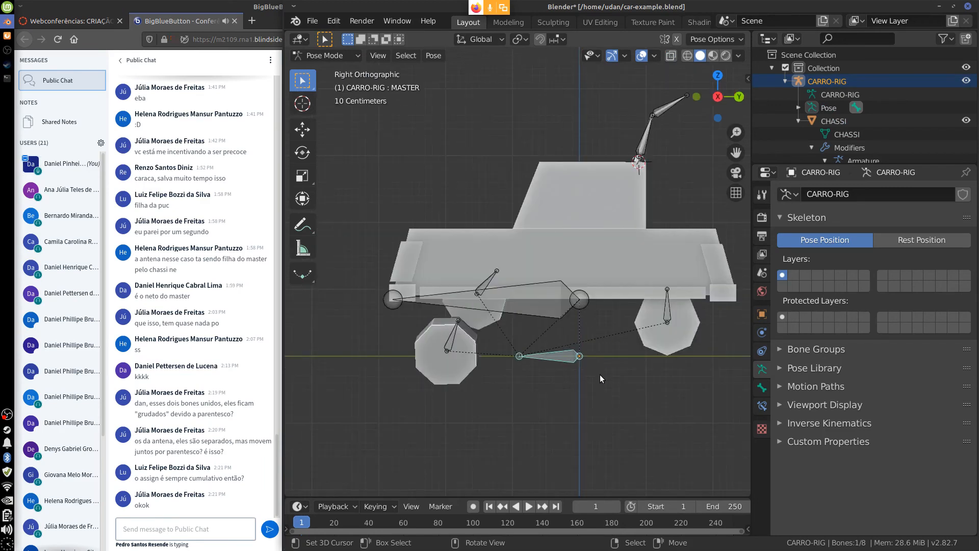
pyautogui.rightClick(601, 374)
pyautogui.press('a')
pyautogui.click(433, 56)
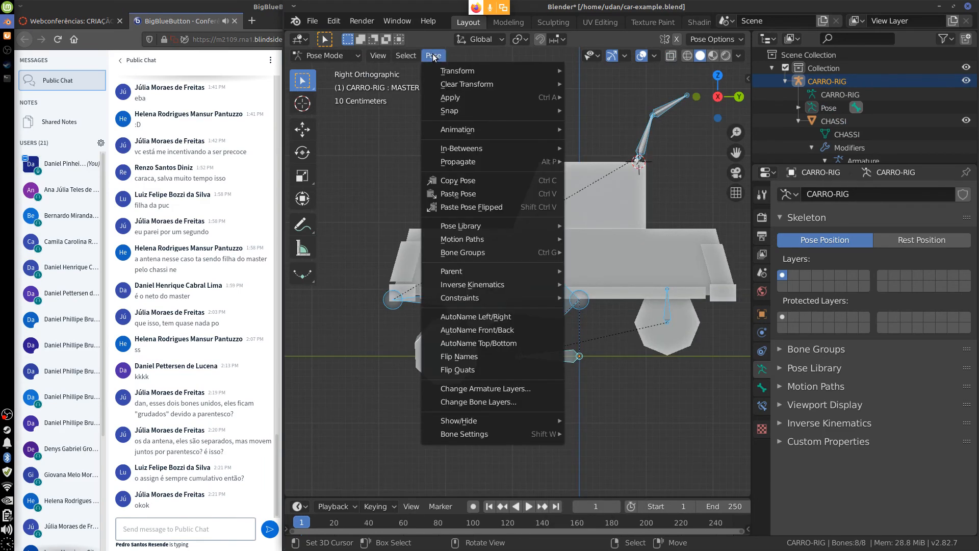
pyautogui.moveTo(510, 162)
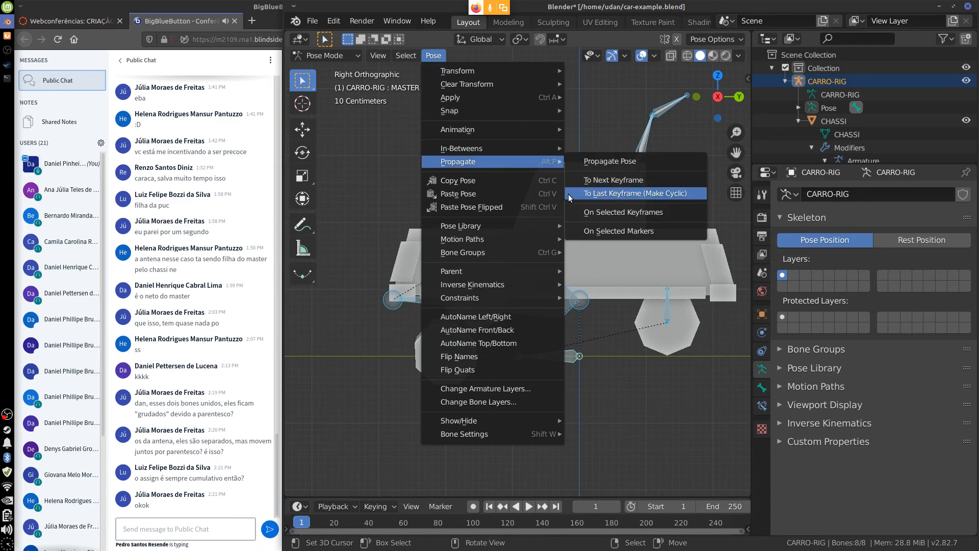
pyautogui.moveTo(547, 83)
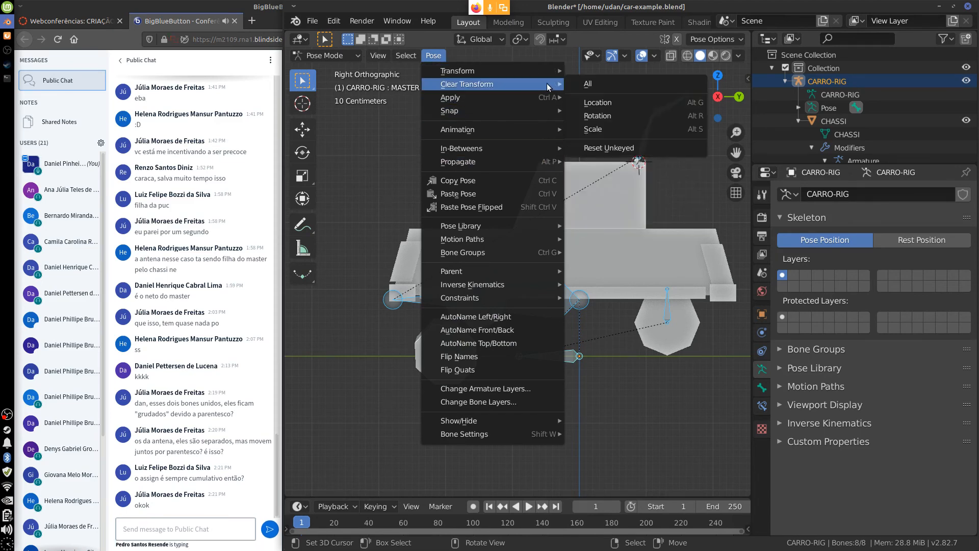
pyautogui.click(640, 85)
# Try rotating both front wheel bones together about their local Y axis, and cancel the rotation
pyautogui.moveTo(503, 390); pyautogui.dragTo(597, 383, button='middle')
pyautogui.click(473, 308)
pyautogui.click(378, 316)
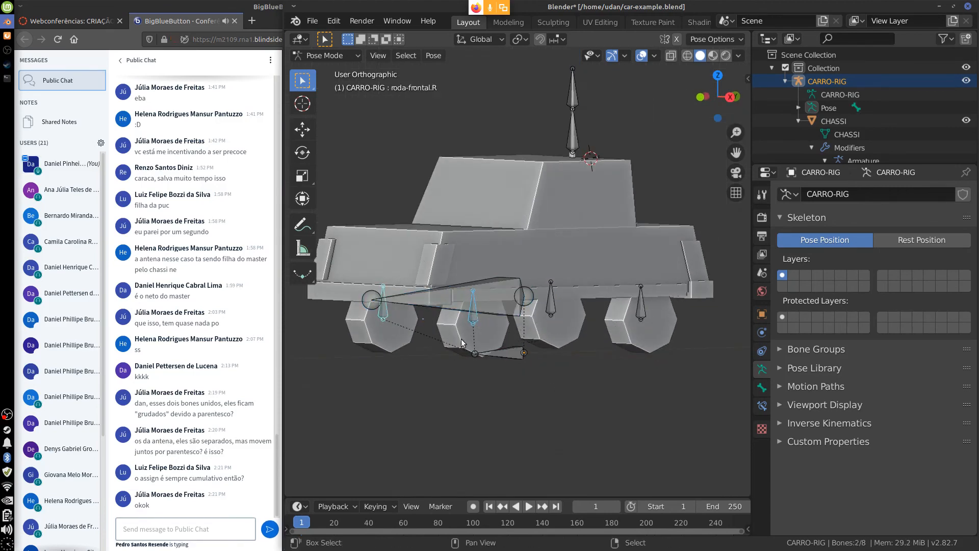
pyautogui.press('r')
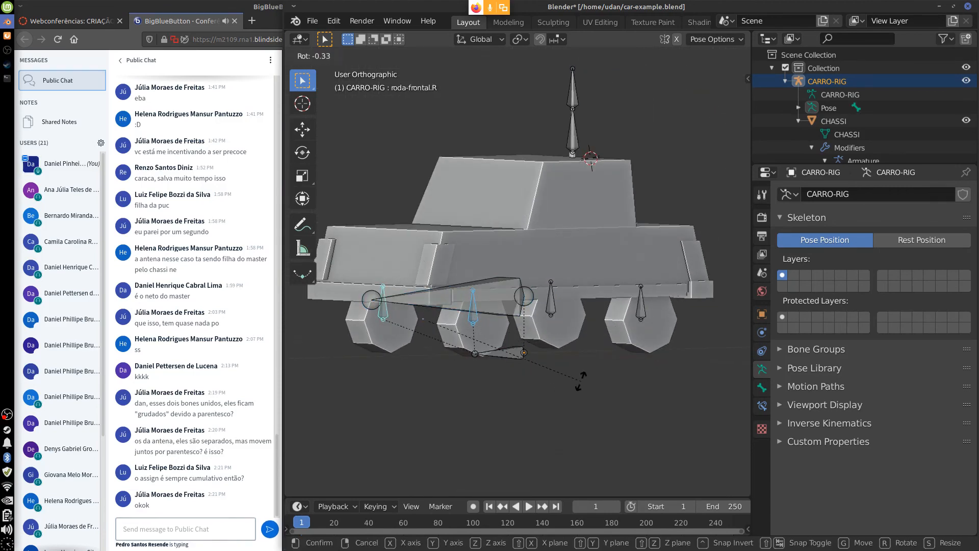
pyautogui.press('y')
pyautogui.press('y')
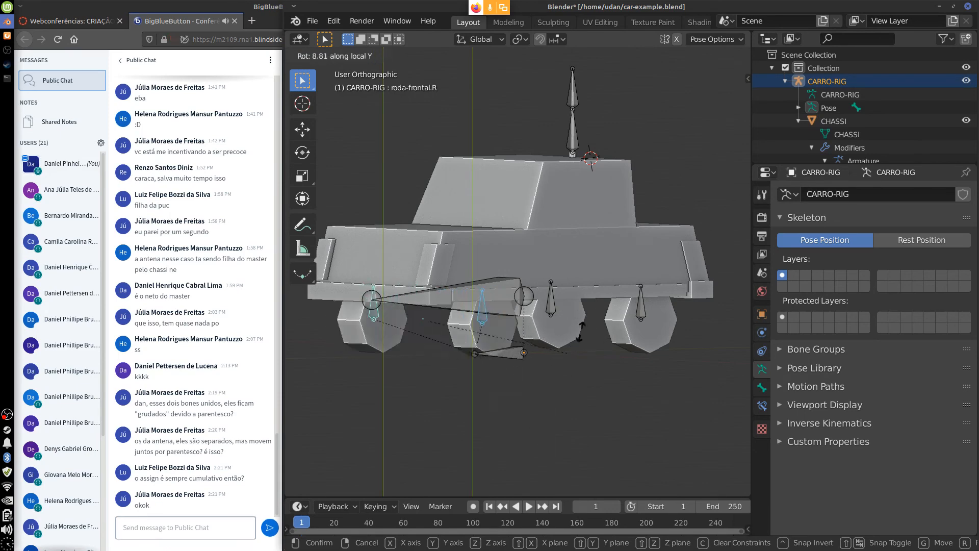
pyautogui.press('Escape')
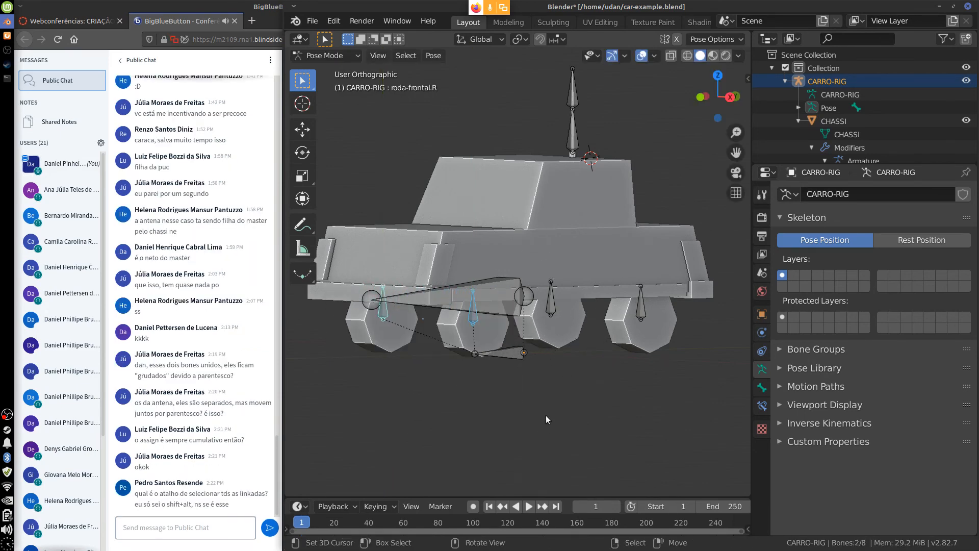
# Try rotating the roda-traseira.R and roda-traseira.L bones one after the other, cancelling each rotation
pyautogui.click(552, 314)
pyautogui.press('r')
pyautogui.press('r')
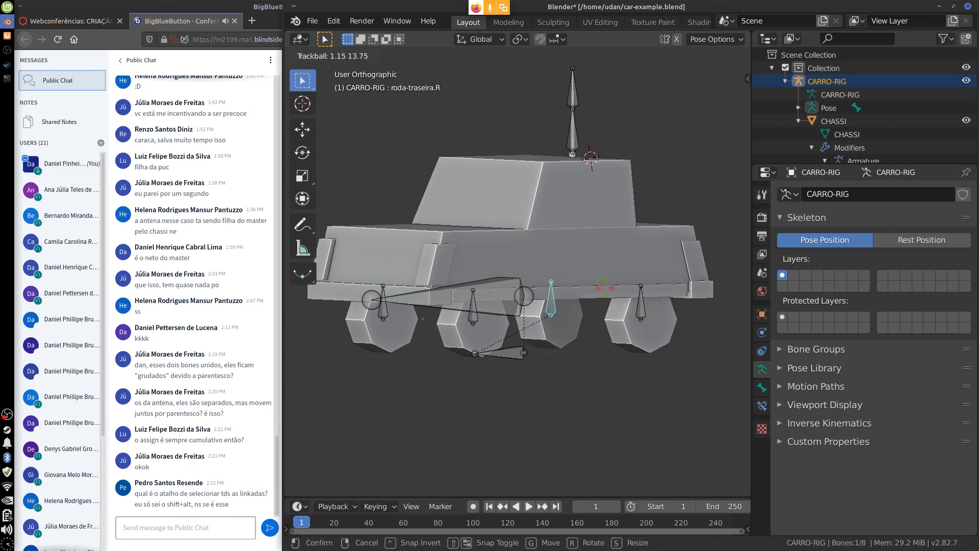
pyautogui.press('Escape')
pyautogui.click(650, 300)
pyautogui.press('r')
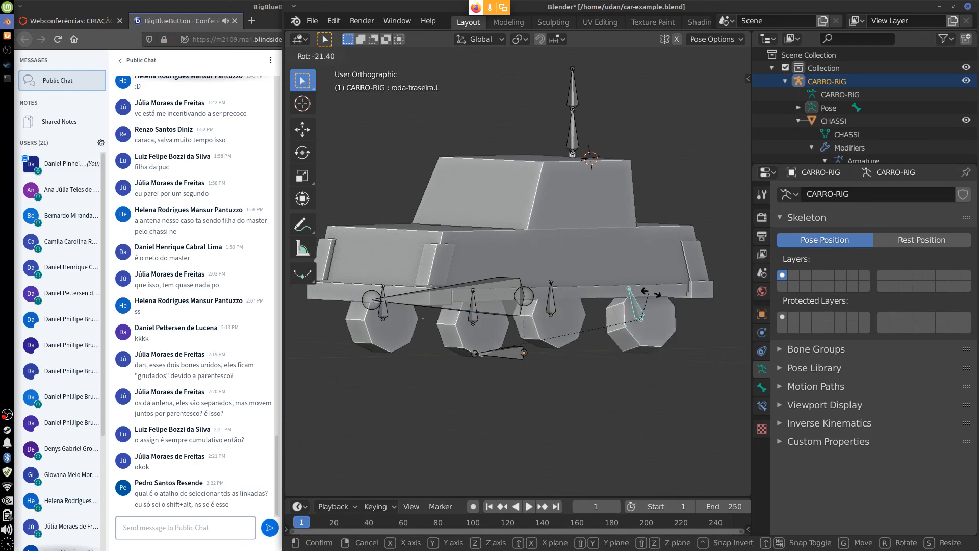
pyautogui.press('Escape')
# Try moving the MASTER bone and rotating it about the global Z axis, cancelling each transform
pyautogui.moveTo(622, 380); pyautogui.dragTo(574, 378, button='middle')
pyautogui.press('g')
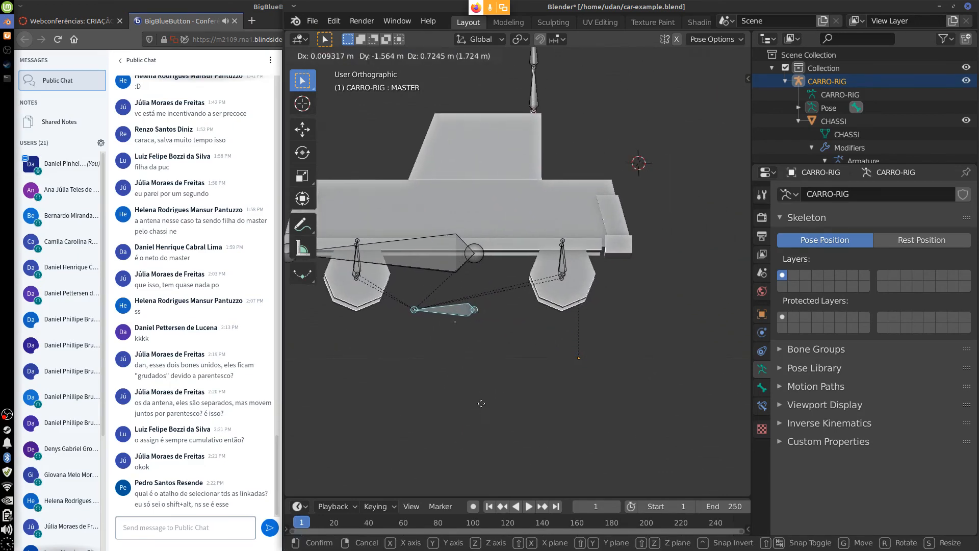
pyautogui.rightClick(598, 370)
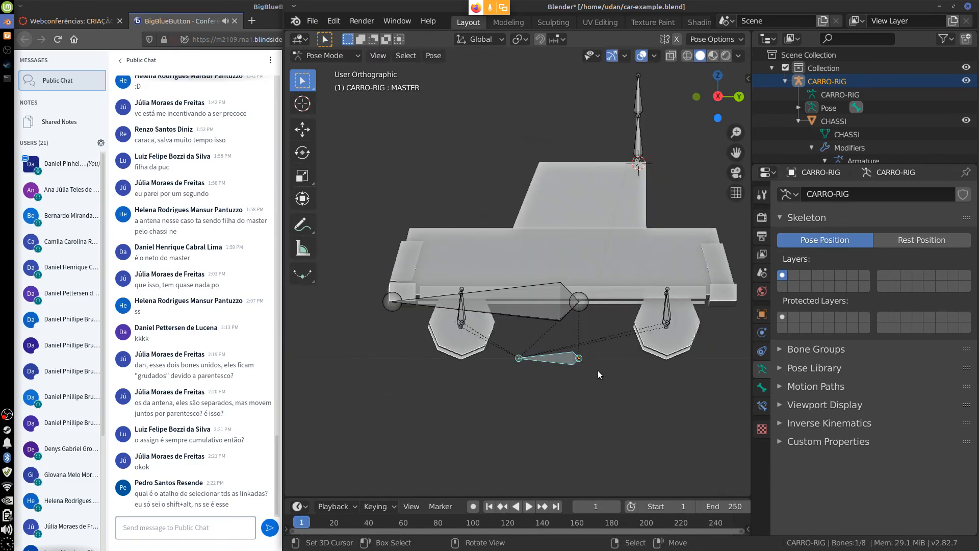
pyautogui.moveTo(568, 396)
pyautogui.mouseDown(button='middle')
pyautogui.moveTo(621, 414)
pyautogui.moveTo(585, 399)
pyautogui.mouseUp(button='middle')
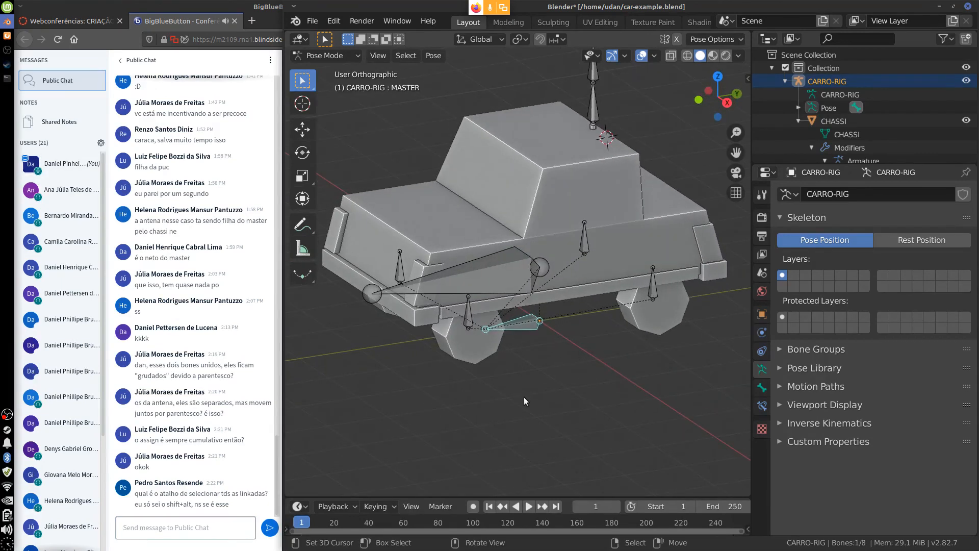
pyautogui.press('r')
pyautogui.rightClick(546, 379)
pyautogui.press('r')
pyautogui.press('z')
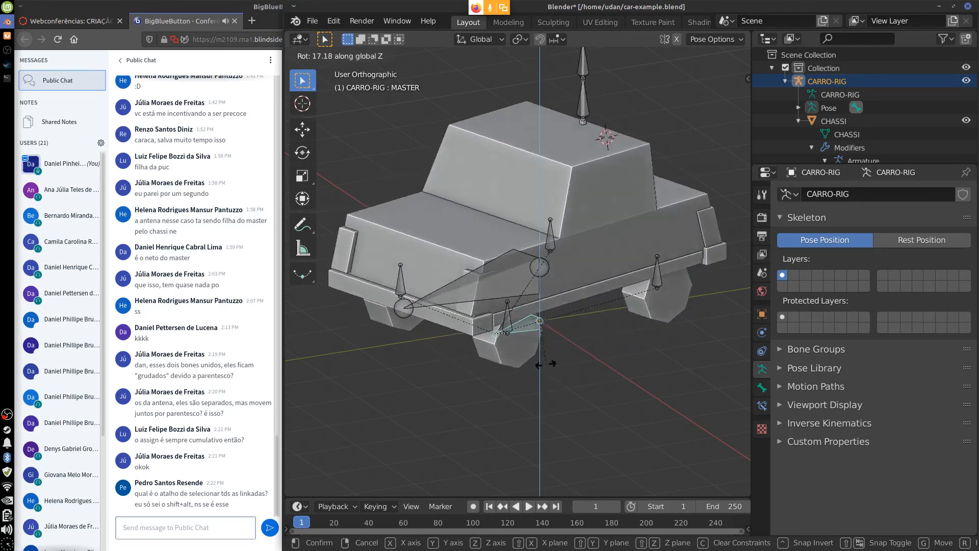
pyautogui.rightClick(546, 363)
# Try a free trackball rotation on the CHASSI bone, and cancel it
pyautogui.click(555, 303)
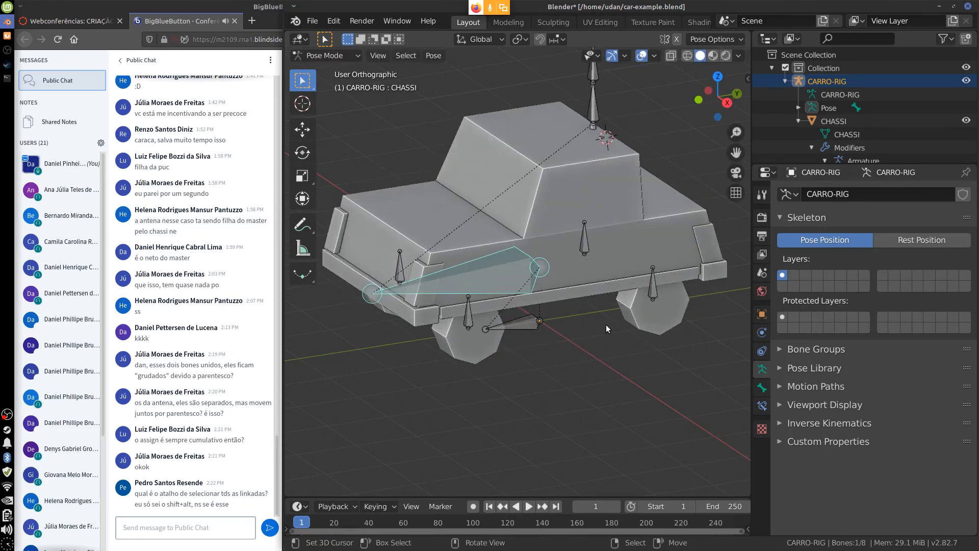
pyautogui.moveTo(609, 332); pyautogui.dragTo(625, 318, button='middle')
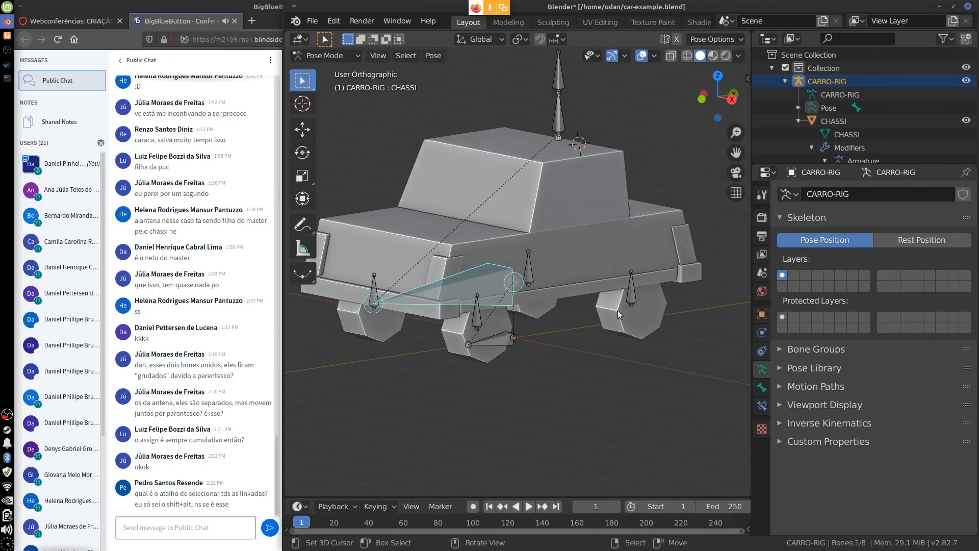
pyautogui.press('r')
pyautogui.press('r')
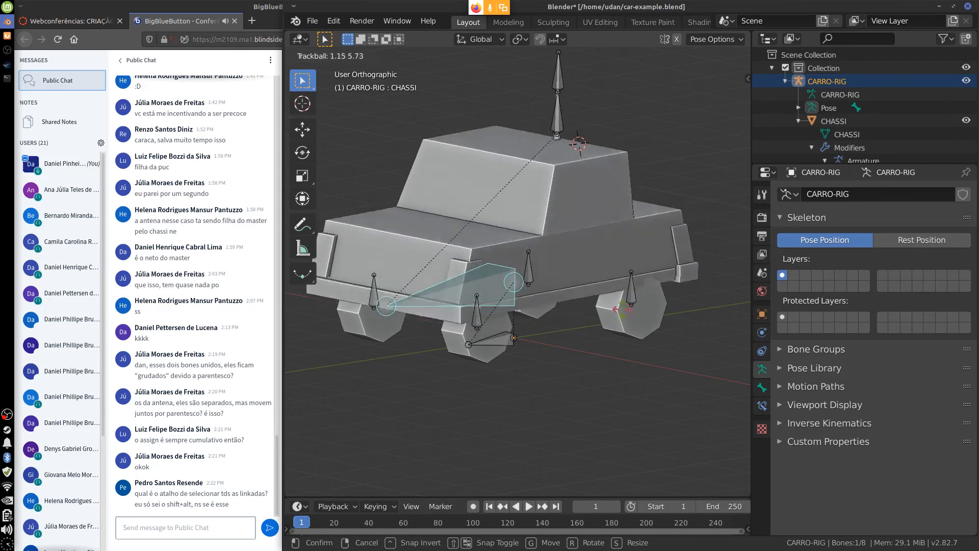
pyautogui.rightClick(622, 298)
# In the right side view, rotate the antena bone about 20 degrees toward the car's rear and bend the antena_ponta bone further the same way
pyautogui.press('KP_3')
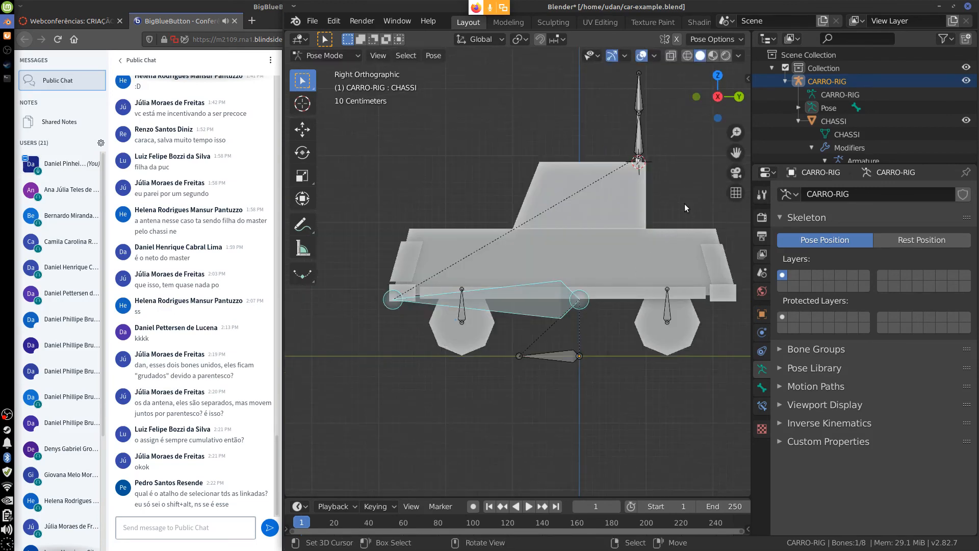
pyautogui.keyDown('shift'); pyautogui.moveTo(664, 232); pyautogui.dragTo(592, 293, button='middle'); pyautogui.keyUp('shift')
pyautogui.scroll(3, 559, 278)
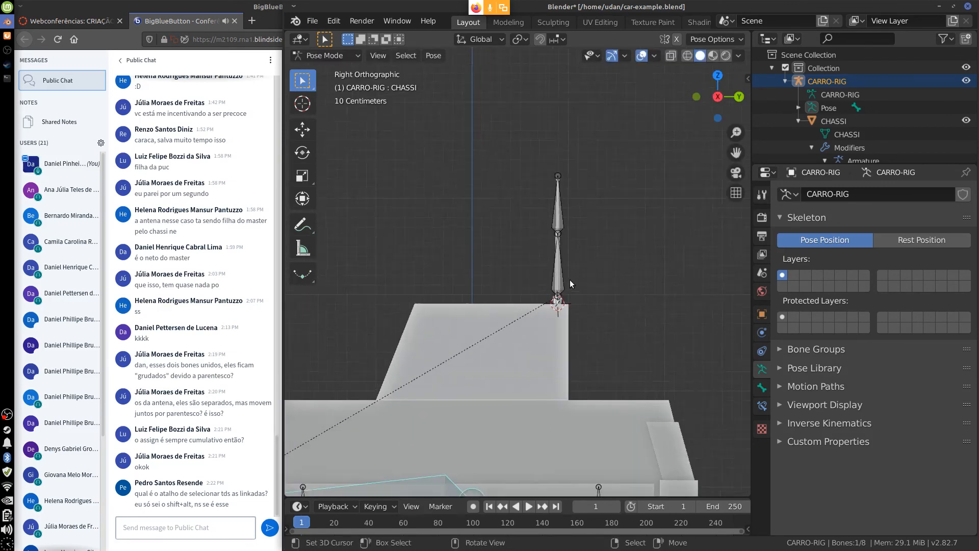
pyautogui.click(563, 287)
pyautogui.press('r')
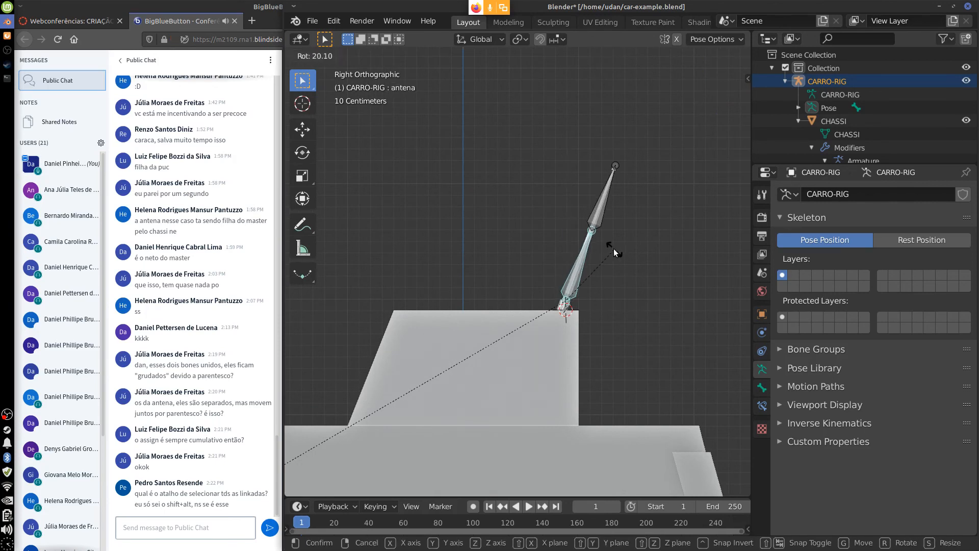
pyautogui.click(614, 249)
pyautogui.click(604, 215)
pyautogui.press('r')
pyautogui.click(623, 226)
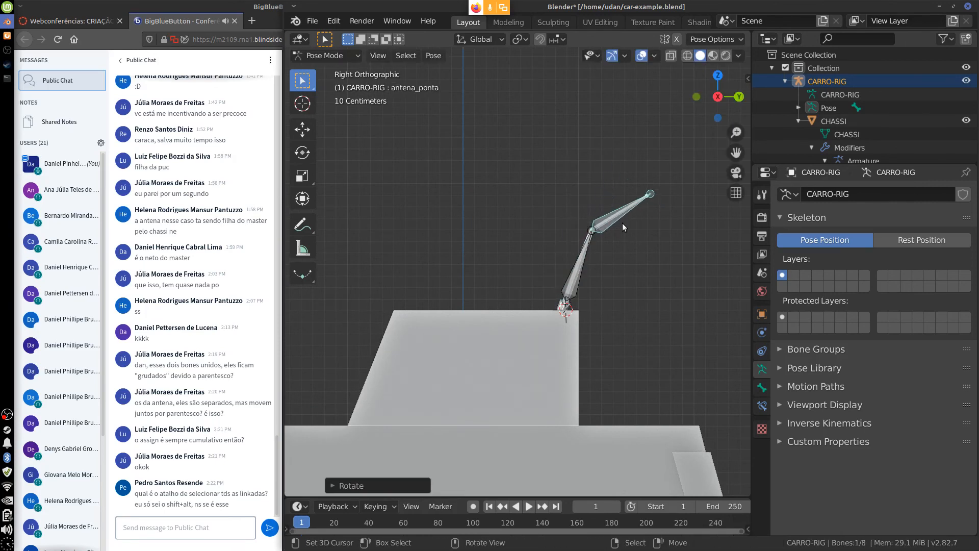
# Annotate the joint between the two antenna bones with a curved stroke and the handwritten note "PARENT CONNECTED"
pyautogui.keyDown('shift'); pyautogui.moveTo(613, 302); pyautogui.dragTo(637, 254, button='middle'); pyautogui.keyUp('shift')
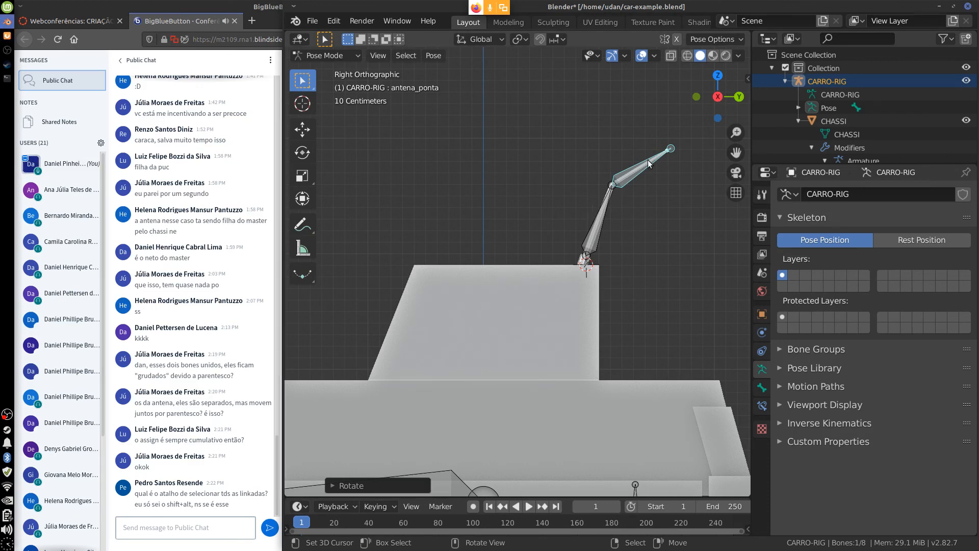
pyautogui.click(637, 175)
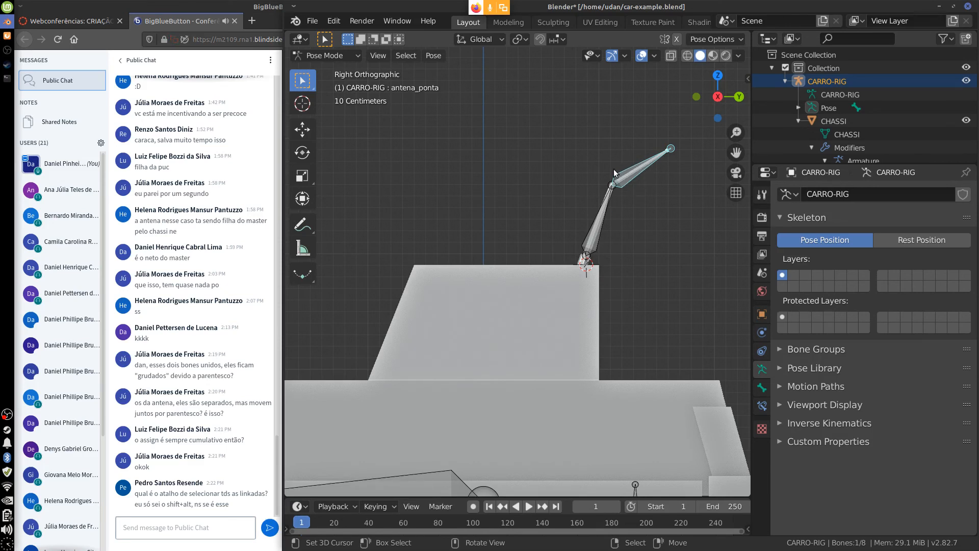
pyautogui.moveTo(640, 145)
pyautogui.mouseDown()
pyautogui.moveTo(597, 177)
pyautogui.moveTo(597, 199)
pyautogui.mouseUp()
pyautogui.moveTo(553, 117)
pyautogui.mouseDown()
pyautogui.moveTo(573, 134)
pyautogui.moveTo(590, 118)
pyautogui.moveTo(577, 157)
pyautogui.mouseUp()
pyautogui.moveTo(591, 151)
pyautogui.mouseDown()
pyautogui.moveTo(626, 121)
pyautogui.moveTo(649, 121)
pyautogui.mouseUp()
pyautogui.moveTo(647, 112)
pyautogui.mouseDown()
pyautogui.moveTo(663, 100)
pyautogui.moveTo(660, 120)
pyautogui.mouseUp()
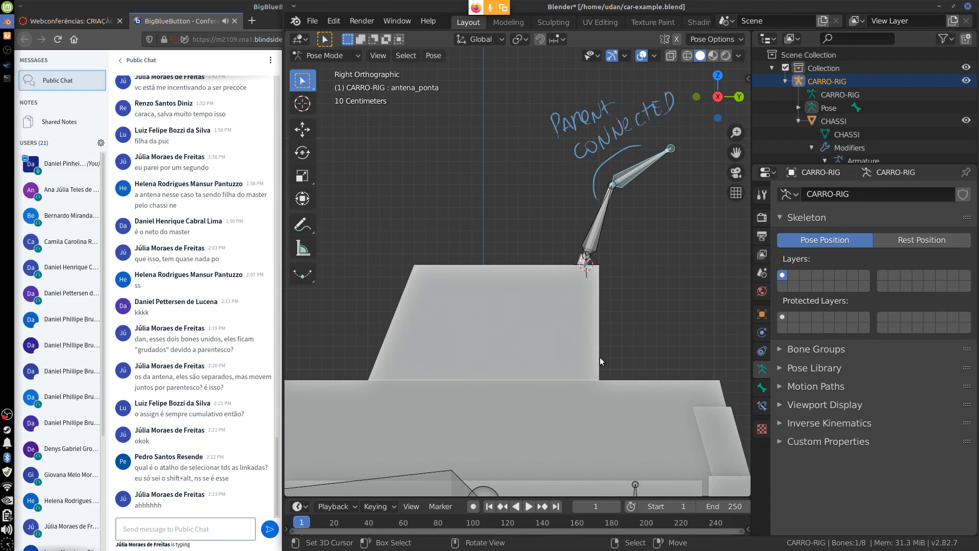
# Draw annotation strokes near the CHASSI and MASTER bones beneath the car, and erase them
pyautogui.keyDown('shift'); pyautogui.moveTo(605, 415); pyautogui.dragTo(675, 174, button='middle'); pyautogui.keyUp('shift')
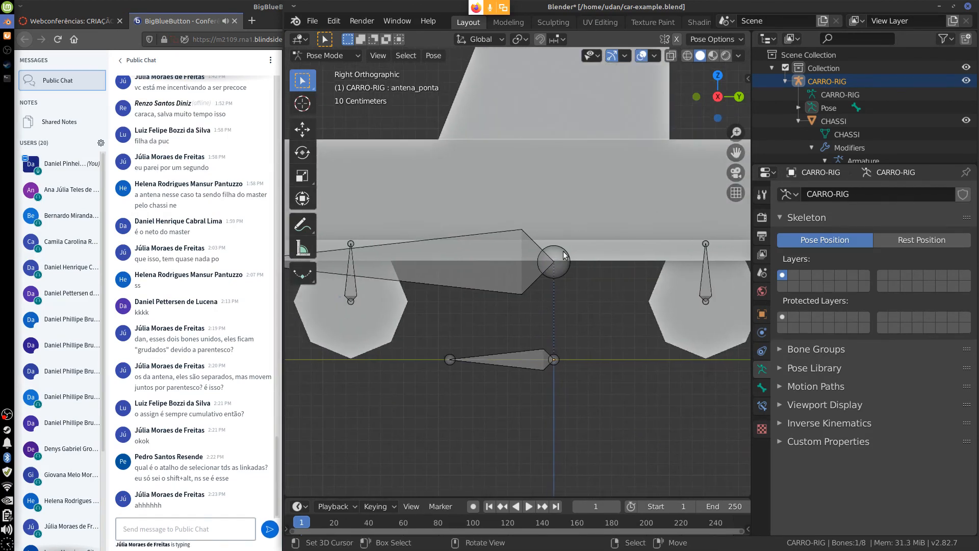
pyautogui.moveTo(585, 325); pyautogui.dragTo(594, 293, button='middle')
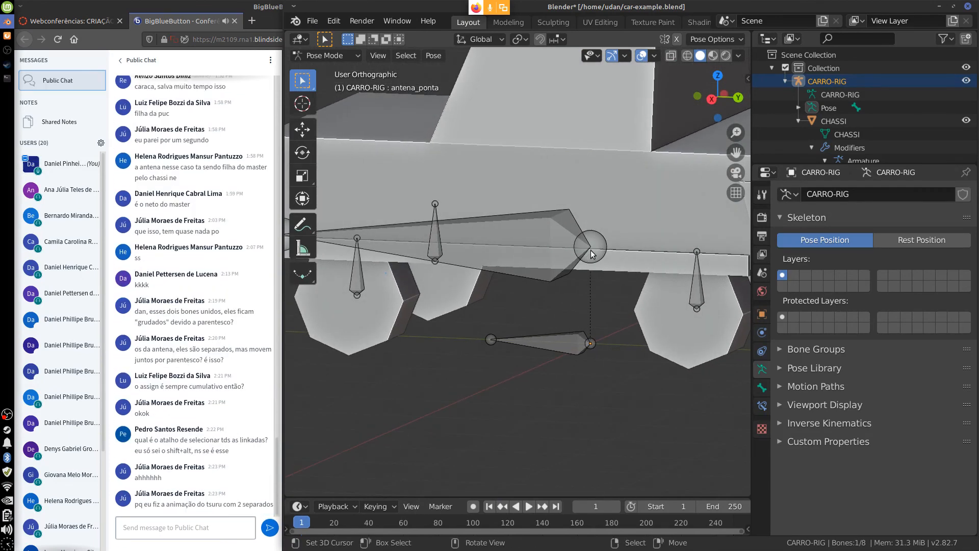
pyautogui.moveTo(585, 363)
pyautogui.mouseDown()
pyautogui.moveTo(622, 328)
pyautogui.moveTo(584, 366)
pyautogui.mouseUp()
pyautogui.moveTo(612, 410)
pyautogui.mouseDown()
pyautogui.moveTo(645, 411)
pyautogui.moveTo(652, 393)
pyautogui.moveTo(647, 444)
pyautogui.moveTo(660, 451)
pyautogui.moveTo(681, 424)
pyautogui.moveTo(694, 434)
pyautogui.moveTo(724, 422)
pyautogui.moveTo(647, 433)
pyautogui.moveTo(663, 403)
pyautogui.moveTo(556, 406)
pyautogui.moveTo(637, 313)
pyautogui.moveTo(623, 298)
pyautogui.moveTo(619, 265)
pyautogui.moveTo(563, 303)
pyautogui.mouseUp()
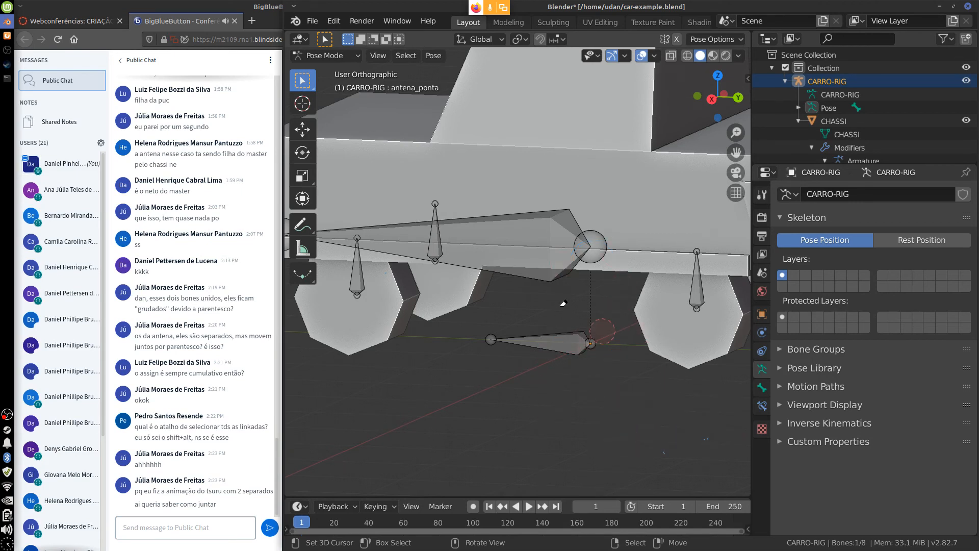
# Erase the "PARENT CONNECTED" note and the curved stroke beside the antenna bones
pyautogui.keyDown('shift'); pyautogui.moveTo(623, 217); pyautogui.dragTo(580, 360, button='middle'); pyautogui.keyUp('shift')
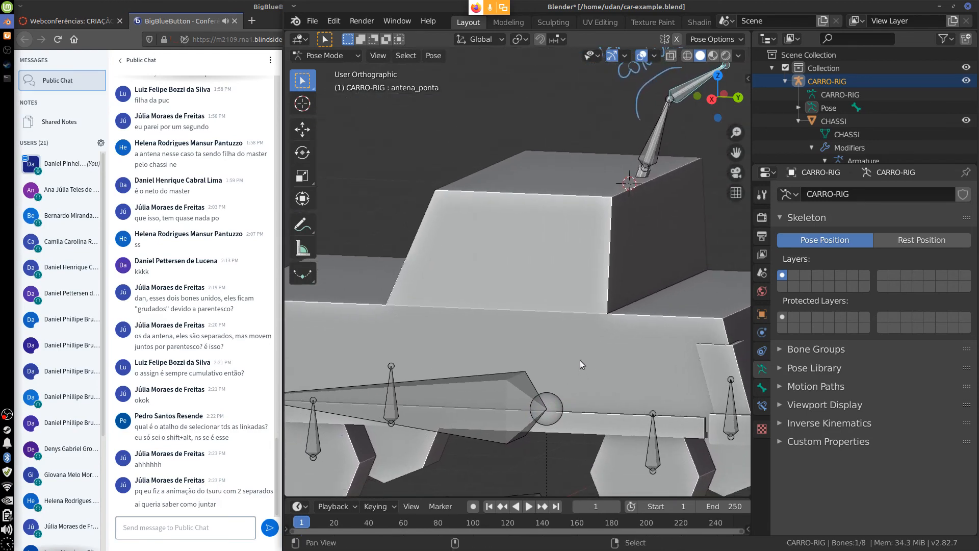
pyautogui.press('KP_3')
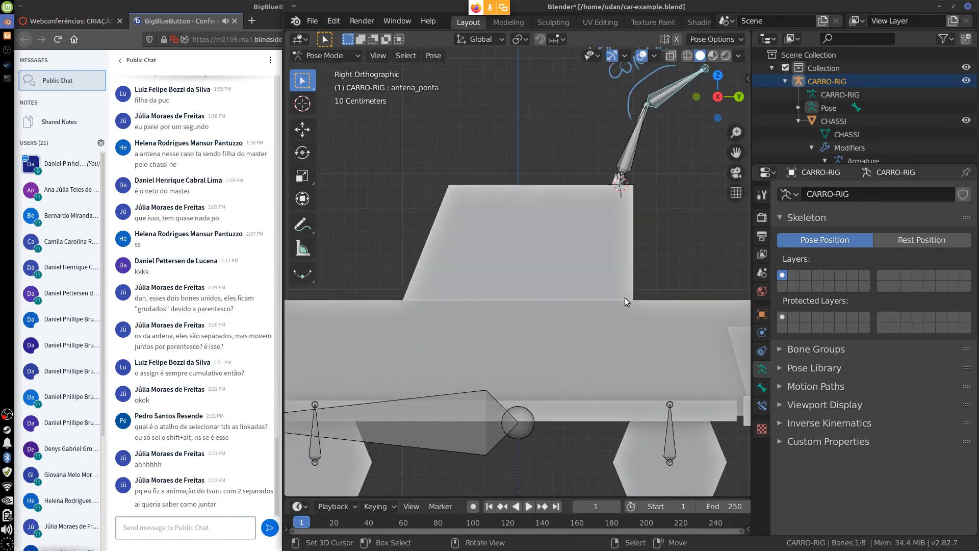
pyautogui.keyDown('shift'); pyautogui.moveTo(664, 208); pyautogui.dragTo(573, 362, button='middle'); pyautogui.keyUp('shift')
pyautogui.click(543, 271)
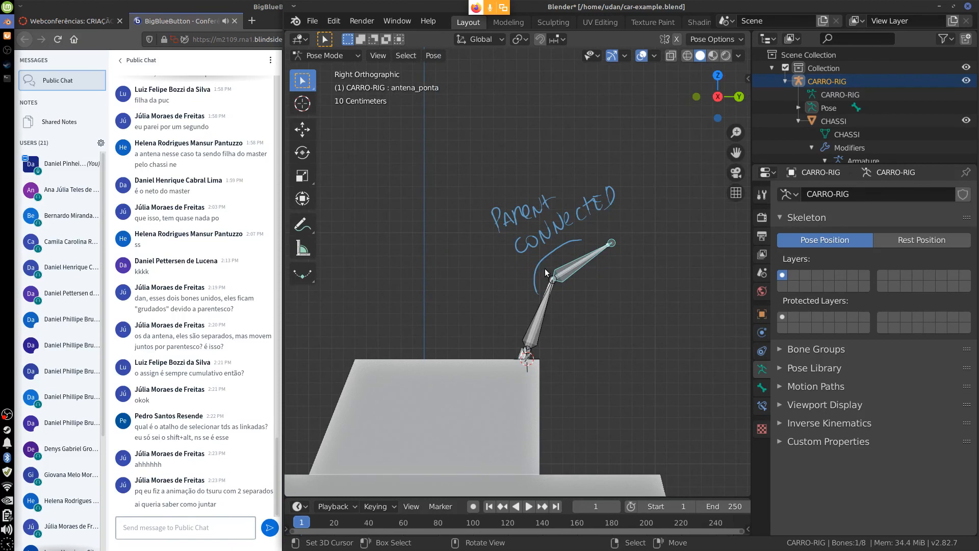
pyautogui.moveTo(536, 286)
pyautogui.mouseDown(button='right')
pyautogui.moveTo(572, 207)
pyautogui.moveTo(558, 204)
pyautogui.moveTo(555, 192)
pyautogui.mouseUp(button='right')
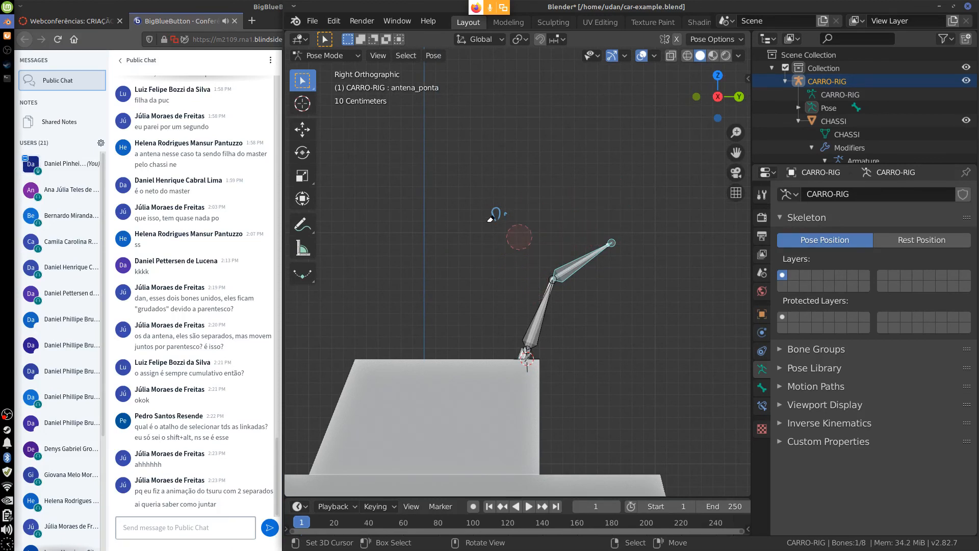
pyautogui.moveTo(490, 220); pyautogui.dragTo(553, 213, button='right')
# Toggle the armature into Edit Mode and back to Pose Mode
pyautogui.keyDown('shift'); pyautogui.moveTo(617, 352); pyautogui.dragTo(645, 179, button='middle'); pyautogui.keyUp('shift')
pyautogui.press('Tab')
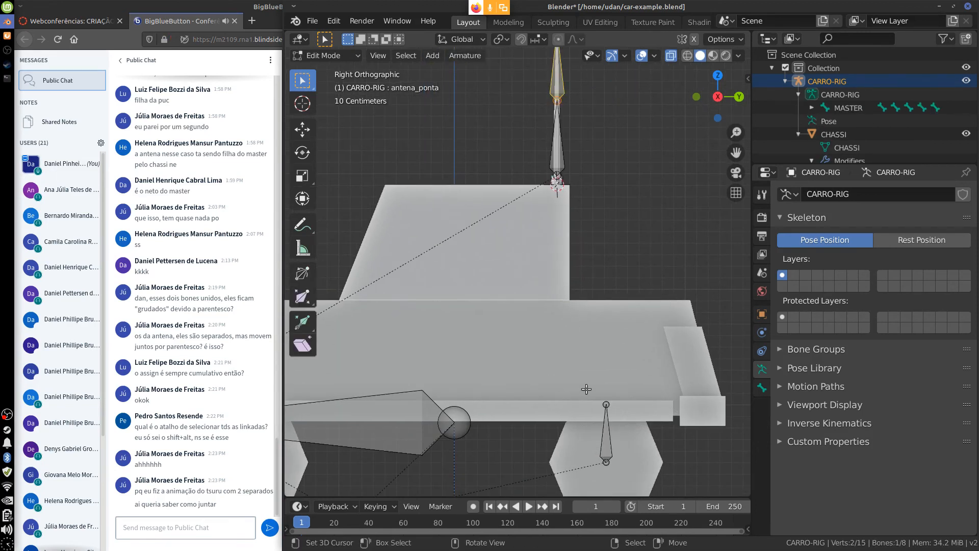
pyautogui.press('Tab')
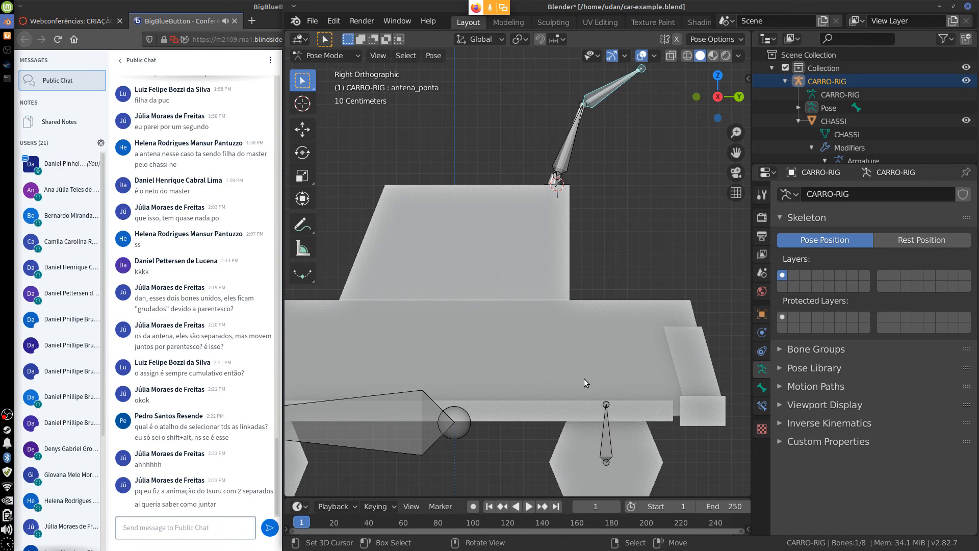
# Switch to Object Mode, select the CHASSI mesh while undoing any accidental move, and enter its Edit Mode
pyautogui.click(588, 305)
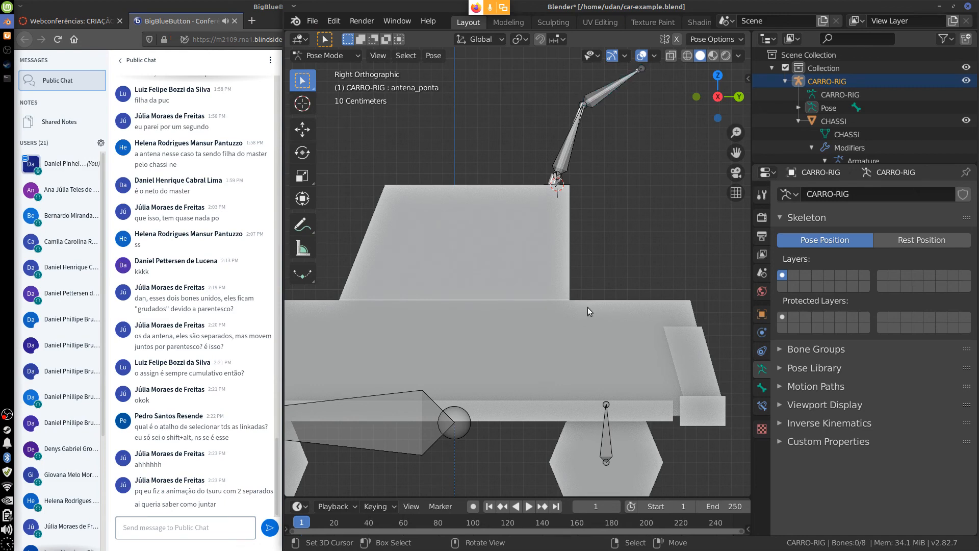
pyautogui.click(326, 55)
pyautogui.click(343, 71)
pyautogui.click(500, 220)
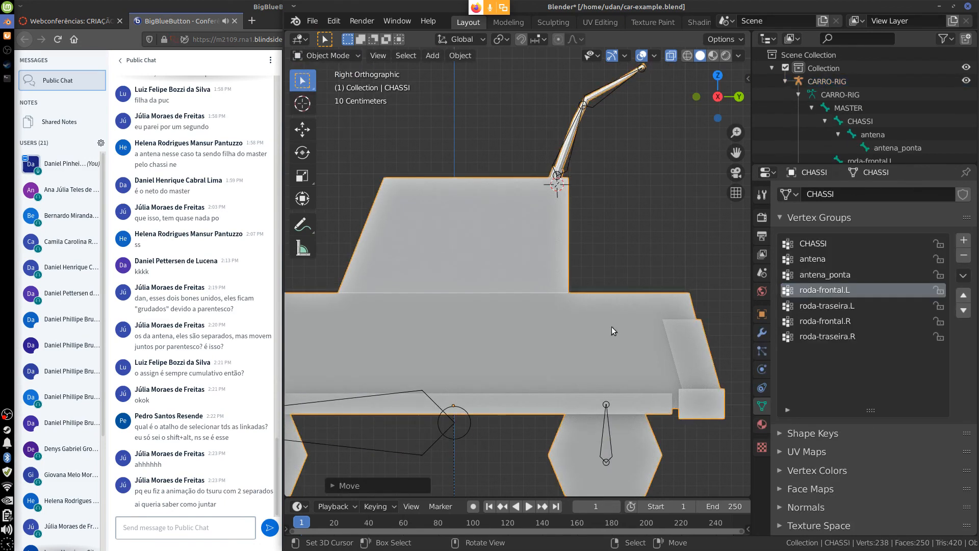
pyautogui.hotkey('ctrl', 'z')
pyautogui.press('Tab')
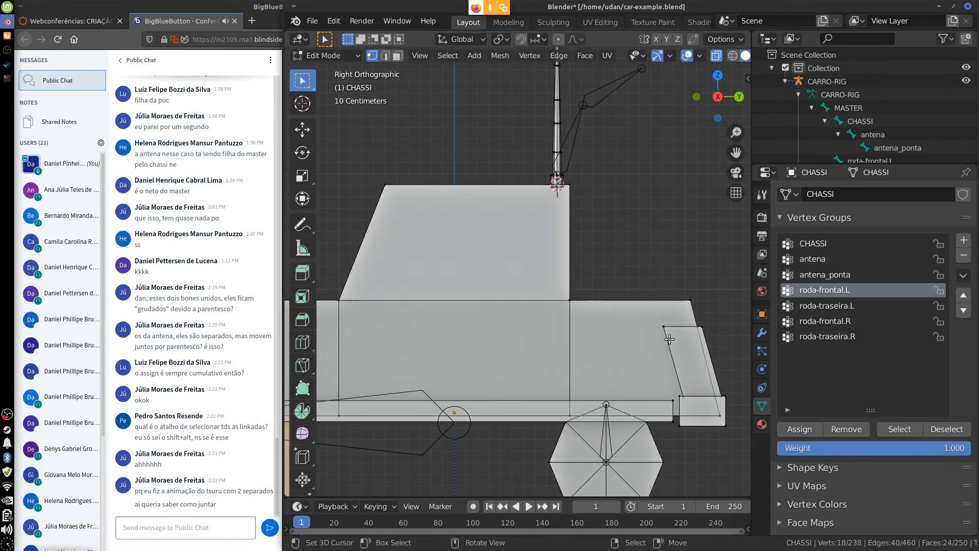
# Make roda-traseira.L the active vertex group and select the vertex at the cabin's lower rear corner
pyautogui.click(820, 275)
pyautogui.click(821, 305)
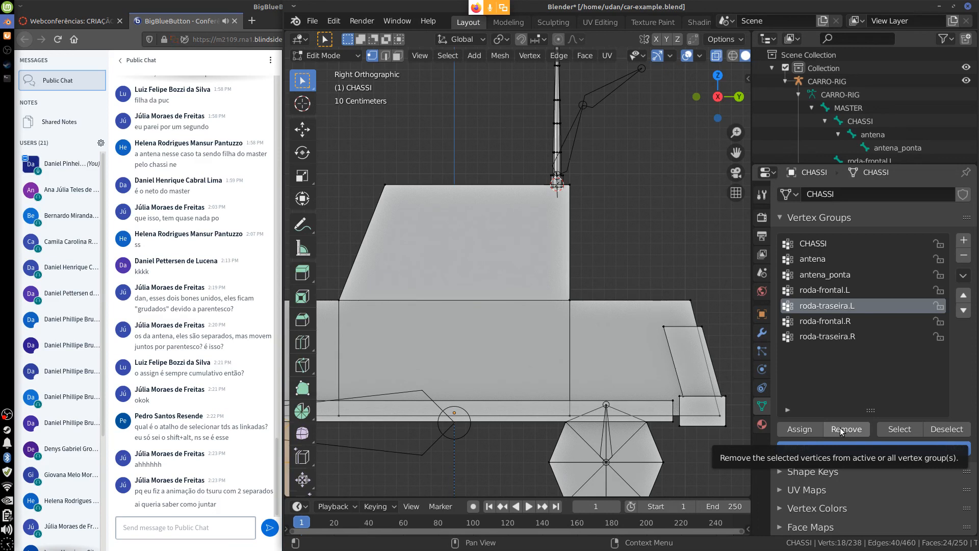
pyautogui.click(569, 300)
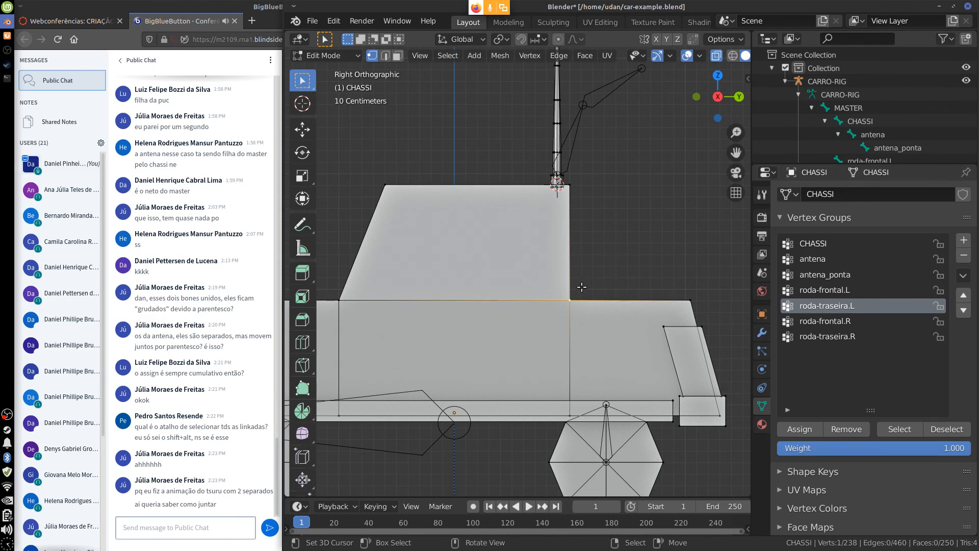
# Draw an annotation arrow from the selected cabin vertex toward the vertex group list, and erase it
pyautogui.moveTo(581, 287)
pyautogui.mouseDown()
pyautogui.moveTo(679, 261)
pyautogui.moveTo(746, 297)
pyautogui.moveTo(737, 295)
pyautogui.moveTo(741, 265)
pyautogui.mouseUp()
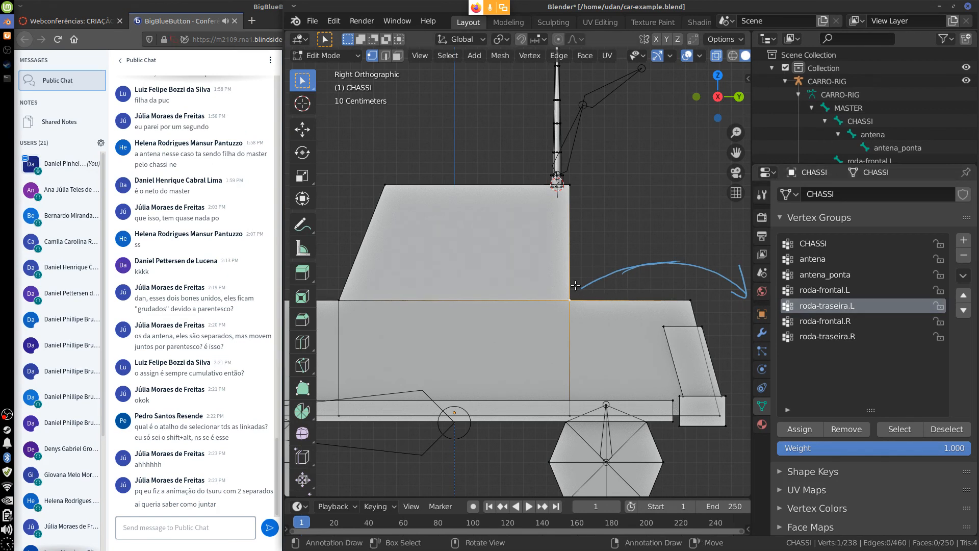
pyautogui.moveTo(587, 291)
pyautogui.mouseDown(button='right')
pyautogui.moveTo(710, 272)
pyautogui.moveTo(745, 287)
pyautogui.mouseUp(button='right')
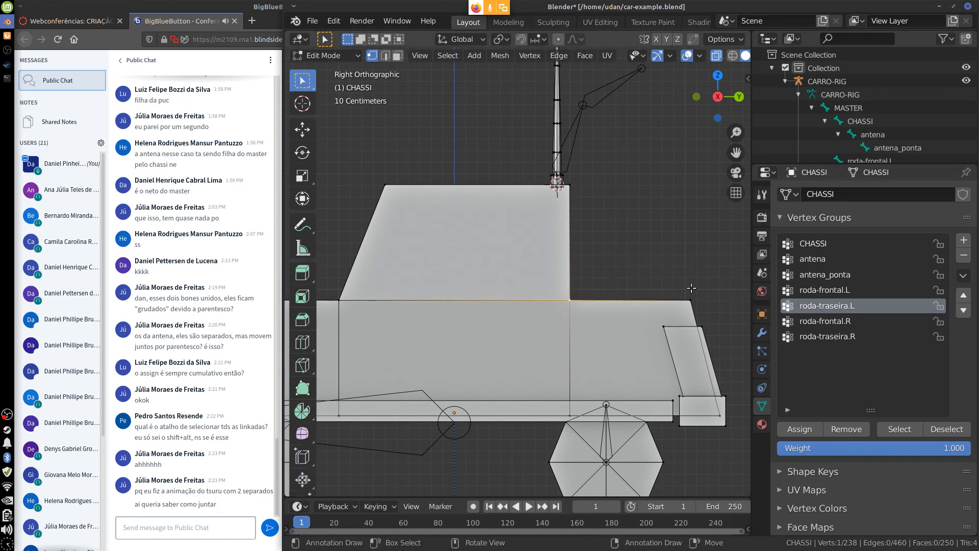
# Select the vertices of the roda-traseira.L group, repeat from an empty selection, and deselect them through the group
pyautogui.click(903, 429)
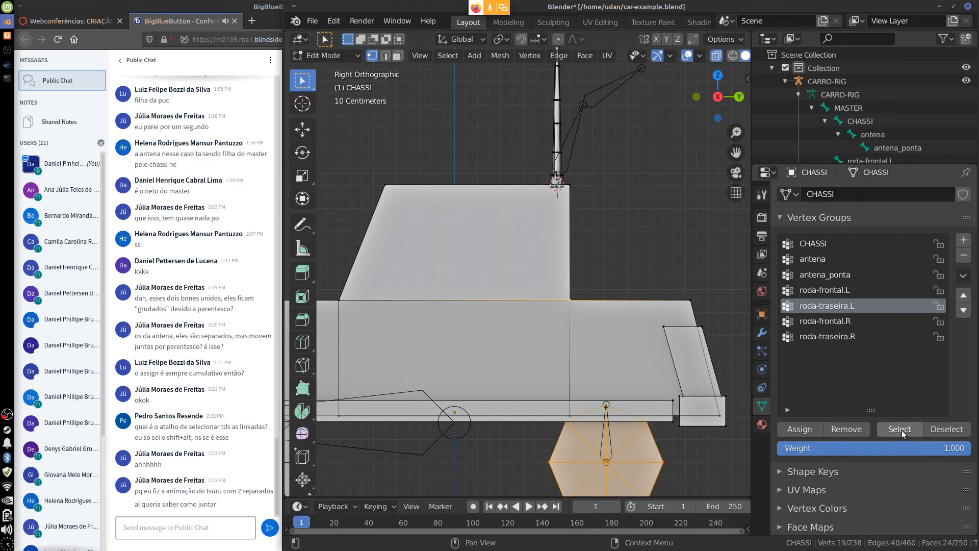
pyautogui.hotkey('alt', 'a')
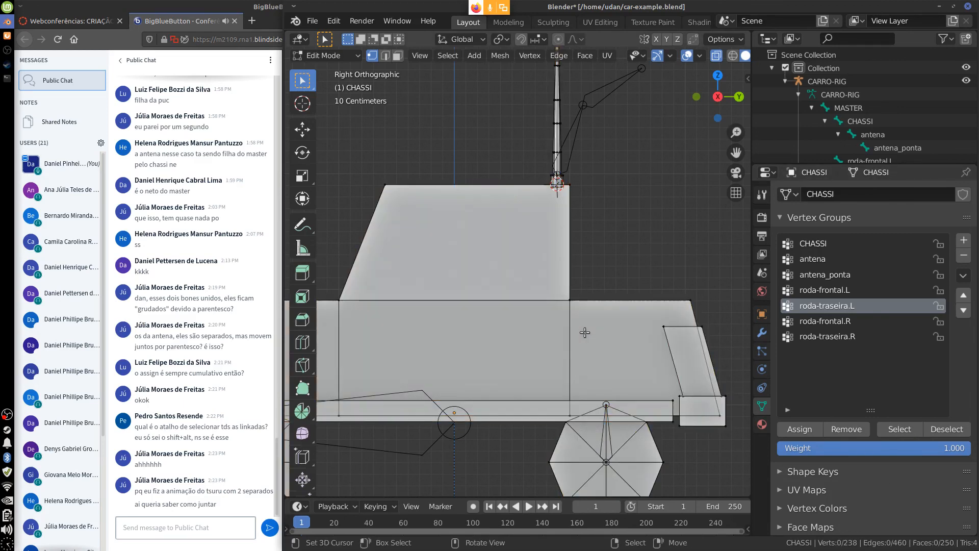
pyautogui.click(910, 429)
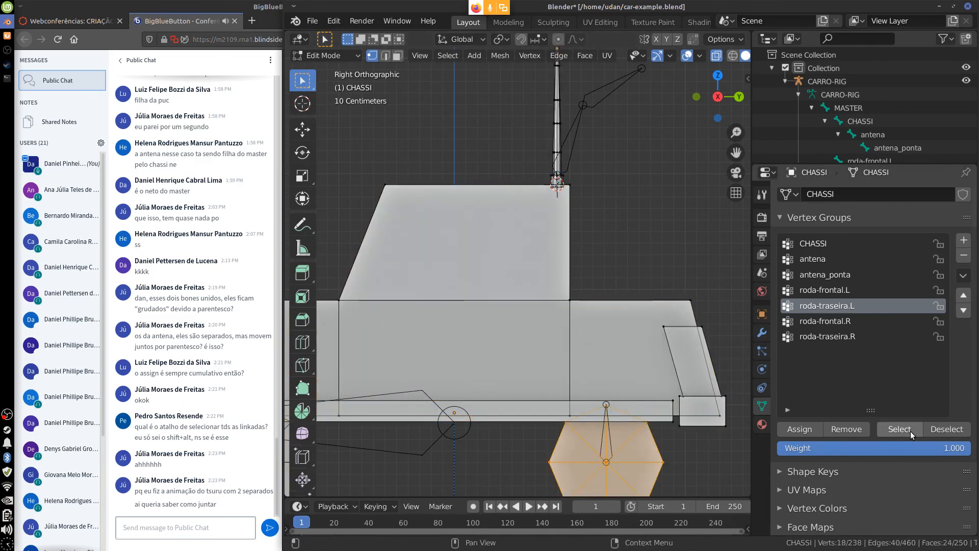
pyautogui.click(947, 430)
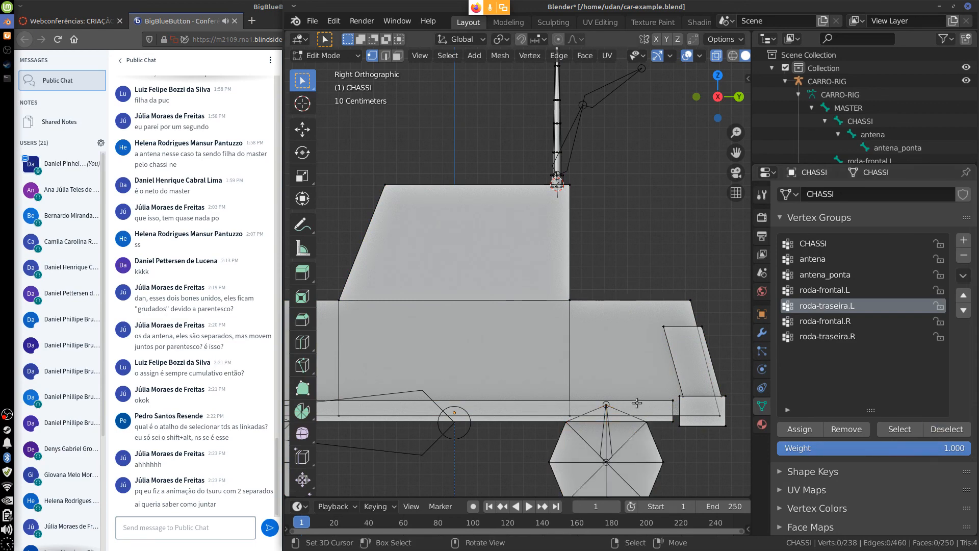
# Select the rear wheel through its roda-traseira.L group again with both wheels in view, and clear the whole mesh selection
pyautogui.scroll(-2, 636, 403)
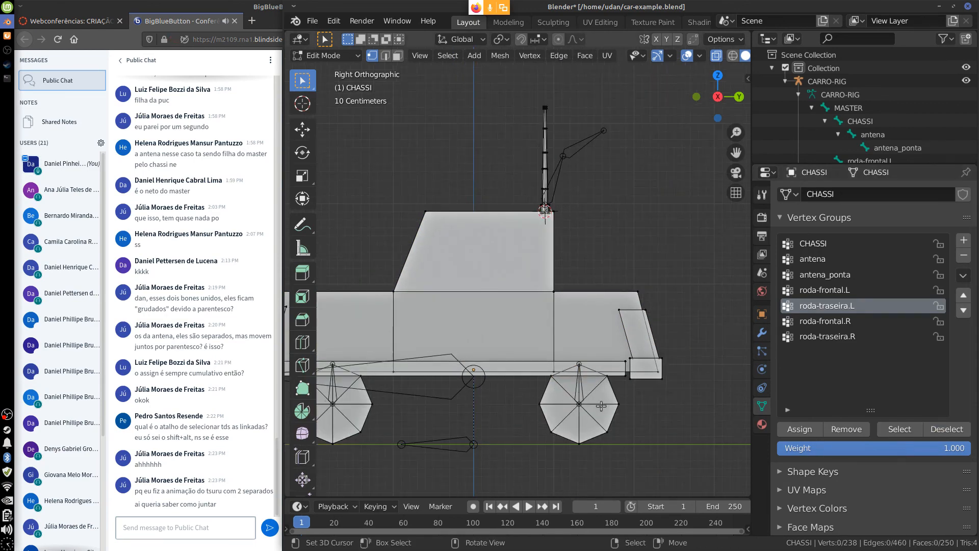
pyautogui.keyDown('shift'); pyautogui.moveTo(601, 406); pyautogui.dragTo(650, 391, button='middle'); pyautogui.keyUp('shift')
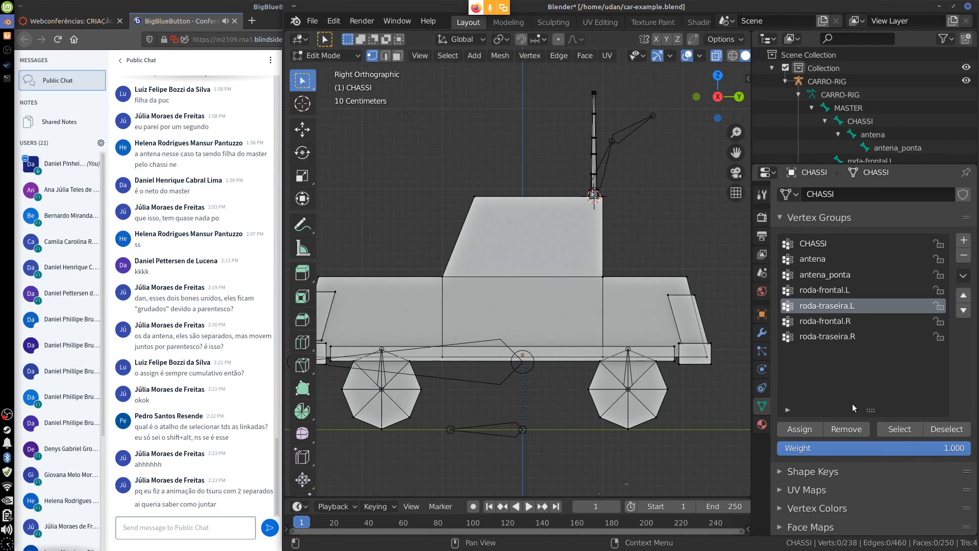
pyautogui.click(899, 430)
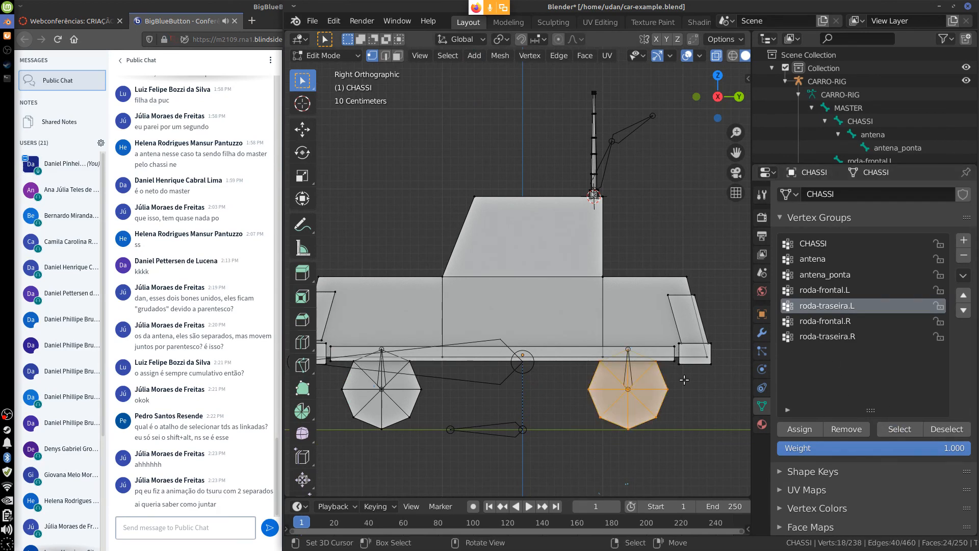
pyautogui.press('a')
pyautogui.hotkey('alt', 'a')
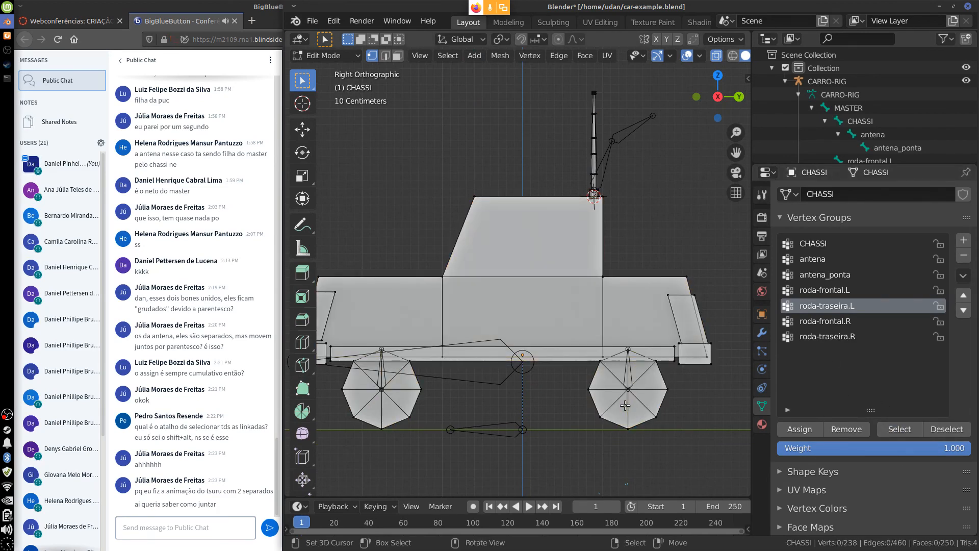
# Switch the car mesh from Edit Mode to Weight Paint mode with the whole car in an angled view
pyautogui.moveTo(574, 431); pyautogui.dragTo(632, 387, button='middle')
pyautogui.scroll(-2, 613, 409)
pyautogui.click(347, 55)
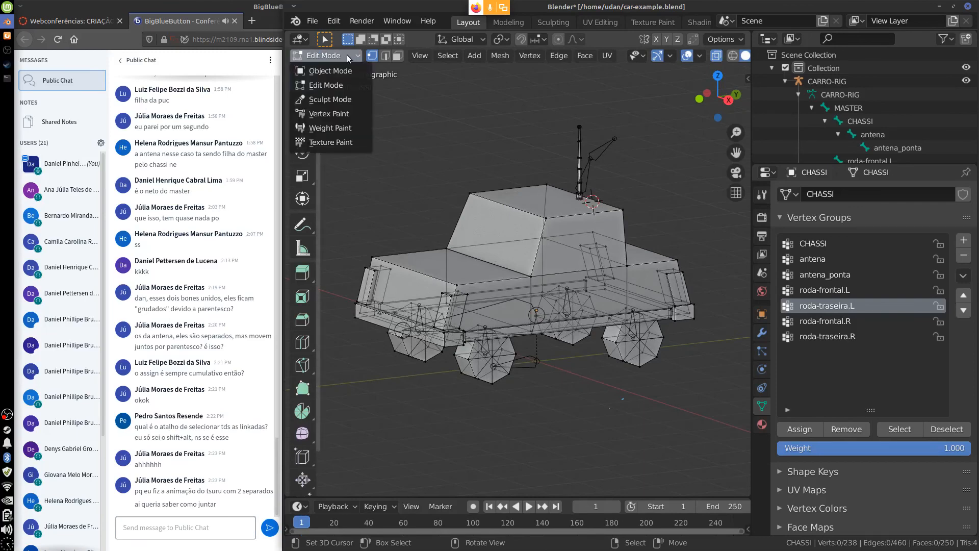
pyautogui.click(336, 127)
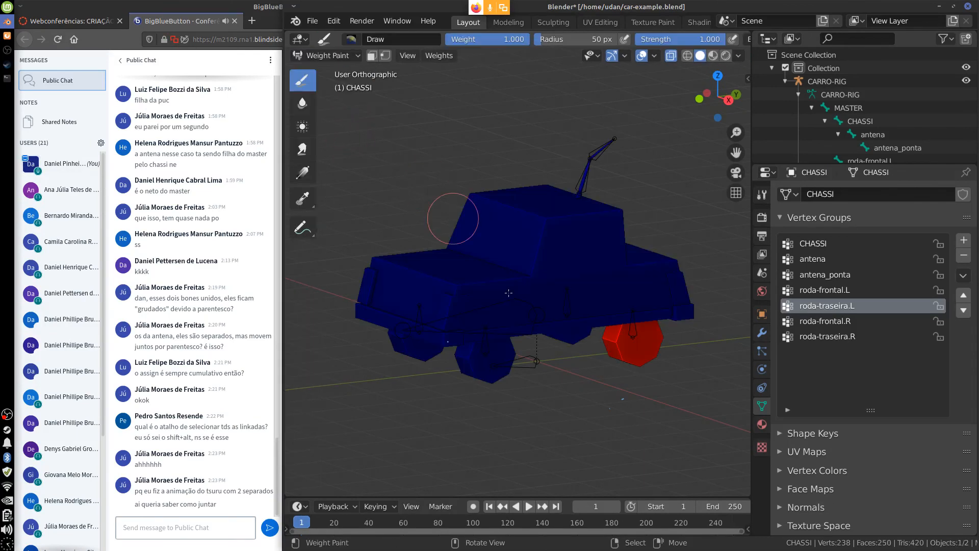
# Examine the painted weights of the antenna and wheel vertex groups one by one, finishing on the CHASSI group
pyautogui.click(814, 259)
pyautogui.click(818, 275)
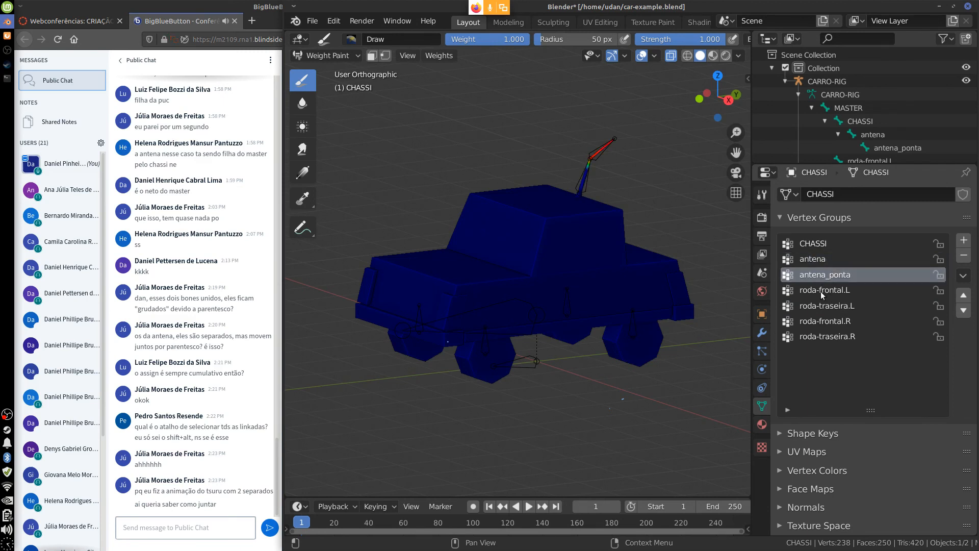
pyautogui.click(821, 291)
pyautogui.click(820, 305)
pyautogui.click(818, 322)
pyautogui.click(820, 336)
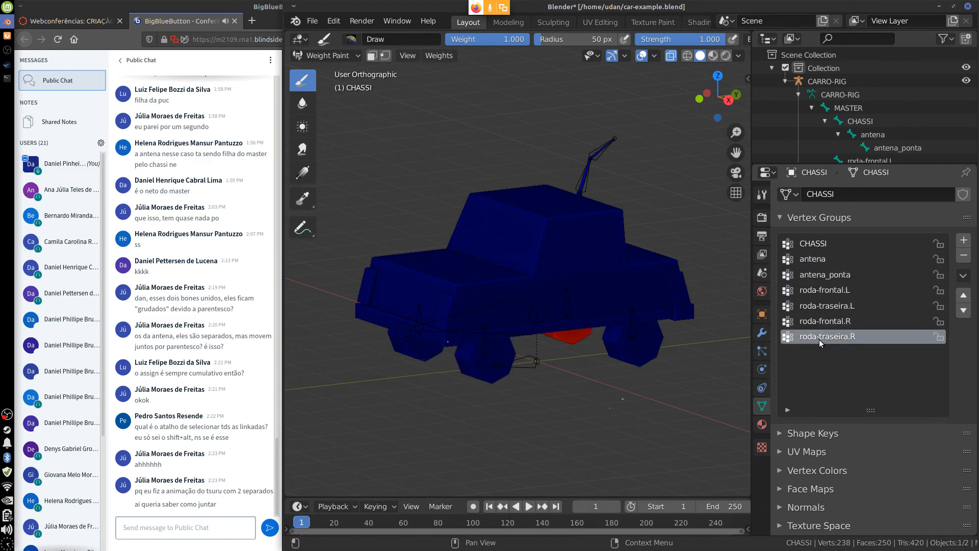
pyautogui.click(815, 246)
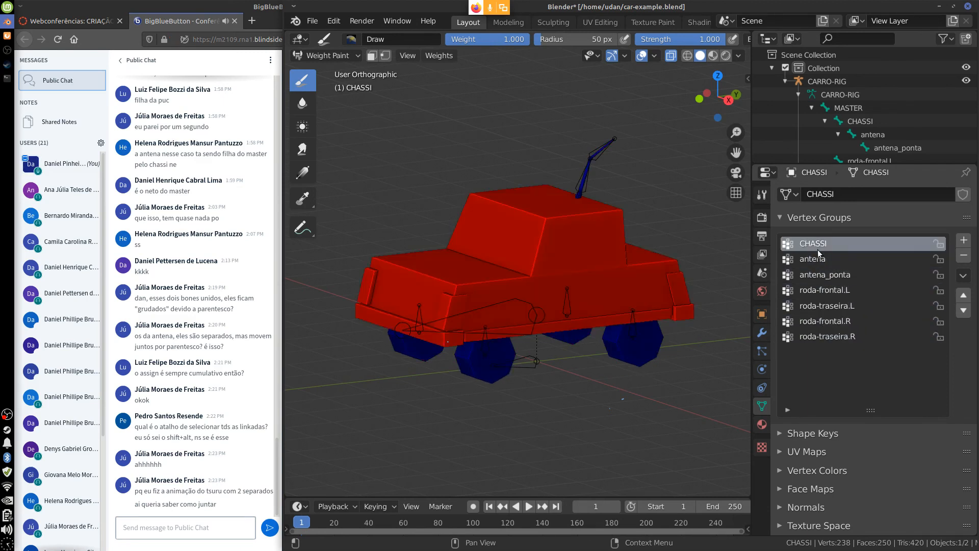
# Choose Weight Paint mode again and examine each group's weights in list order, from antena to roda-traseira.R
pyautogui.click(338, 55)
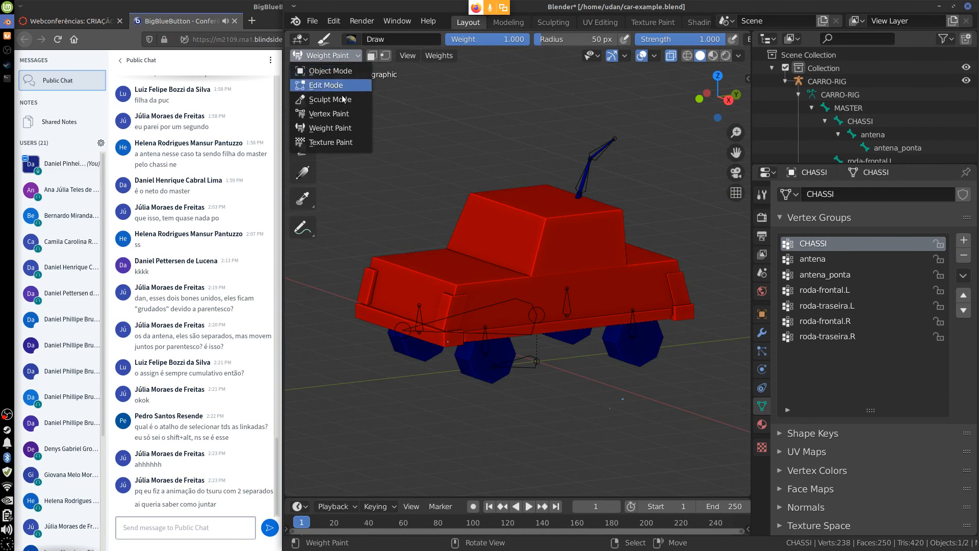
pyautogui.click(338, 132)
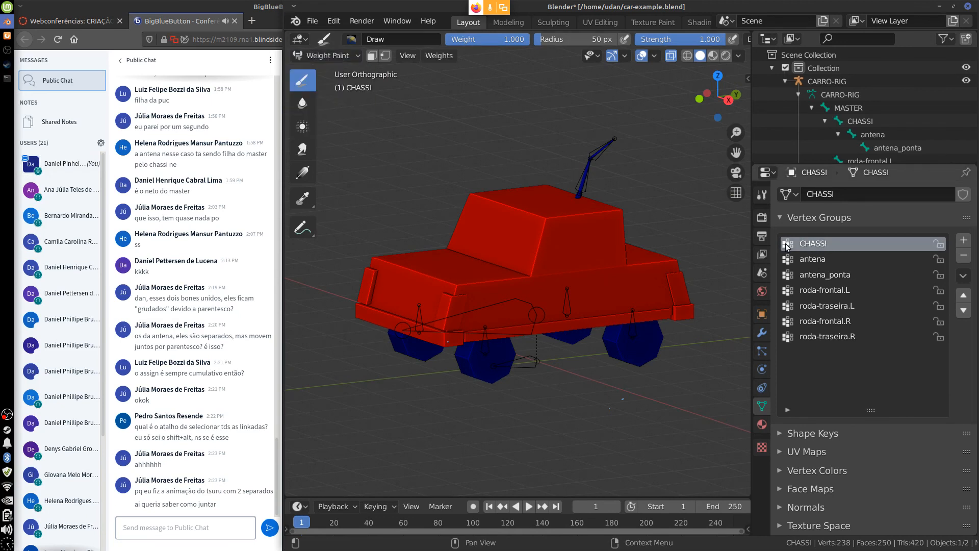
pyautogui.click(815, 259)
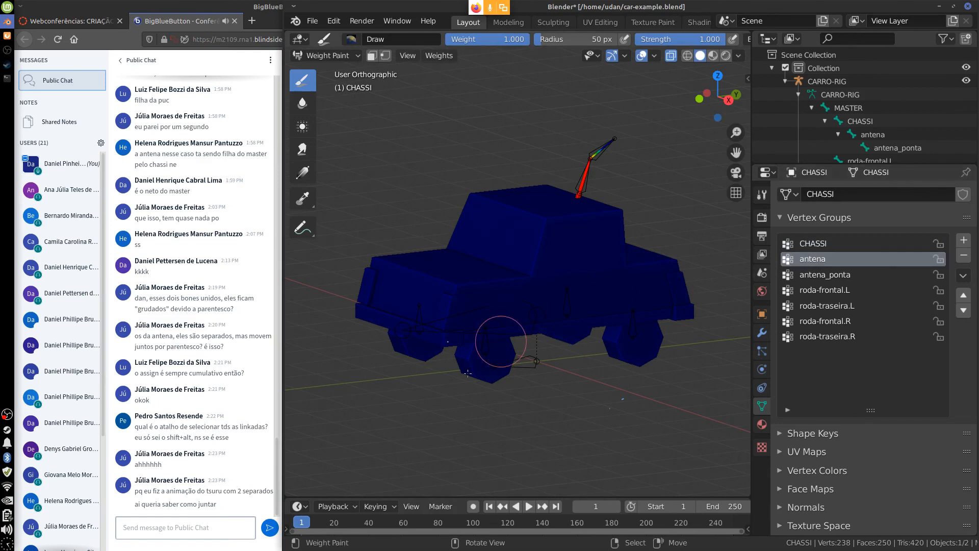
pyautogui.click(818, 274)
pyautogui.click(821, 291)
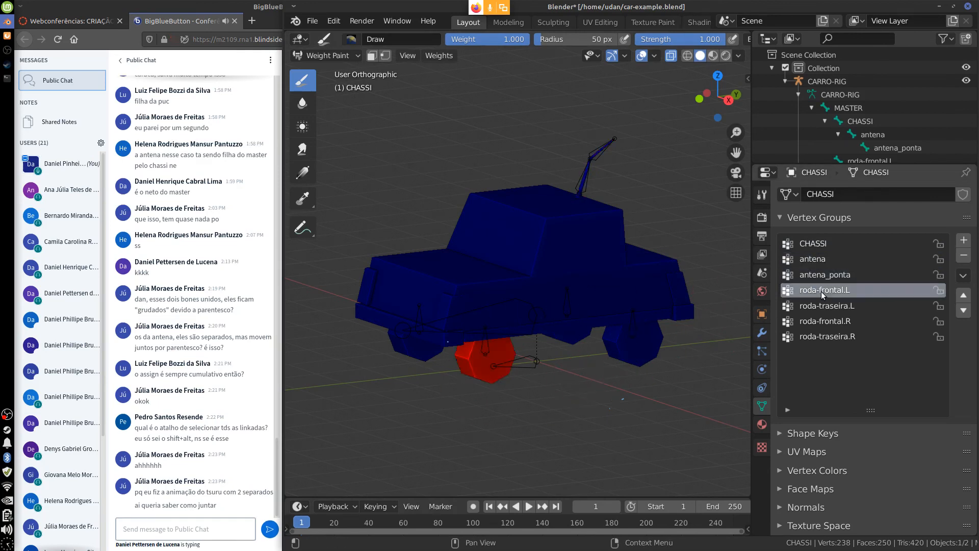
pyautogui.click(817, 309)
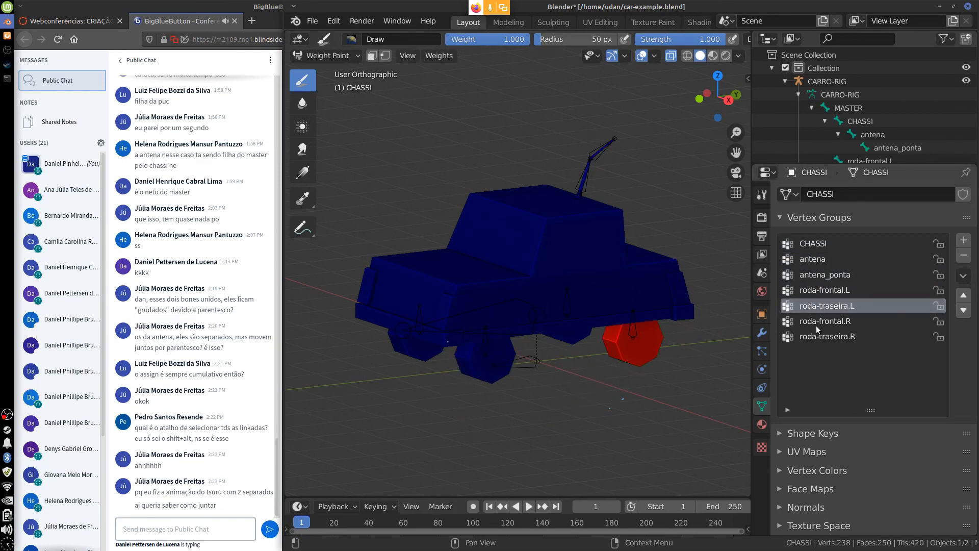
pyautogui.click(815, 322)
pyautogui.click(816, 336)
# Examine the weights of roda-frontal.R, roda-traseira.L, roda-frontal.L and antena_ponta from the car's opposite side
pyautogui.moveTo(545, 409); pyautogui.dragTo(553, 384, button='middle')
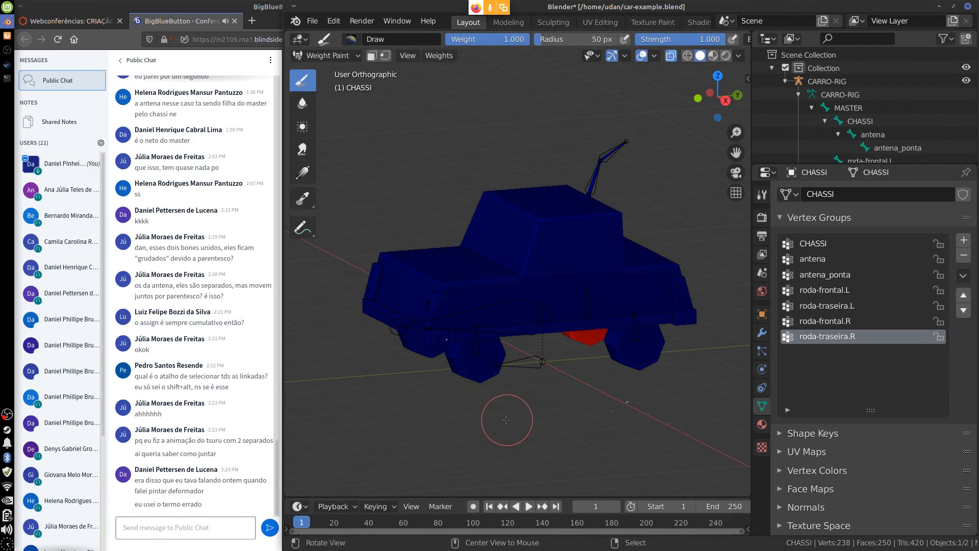
pyautogui.moveTo(510, 411); pyautogui.dragTo(512, 425, button='middle')
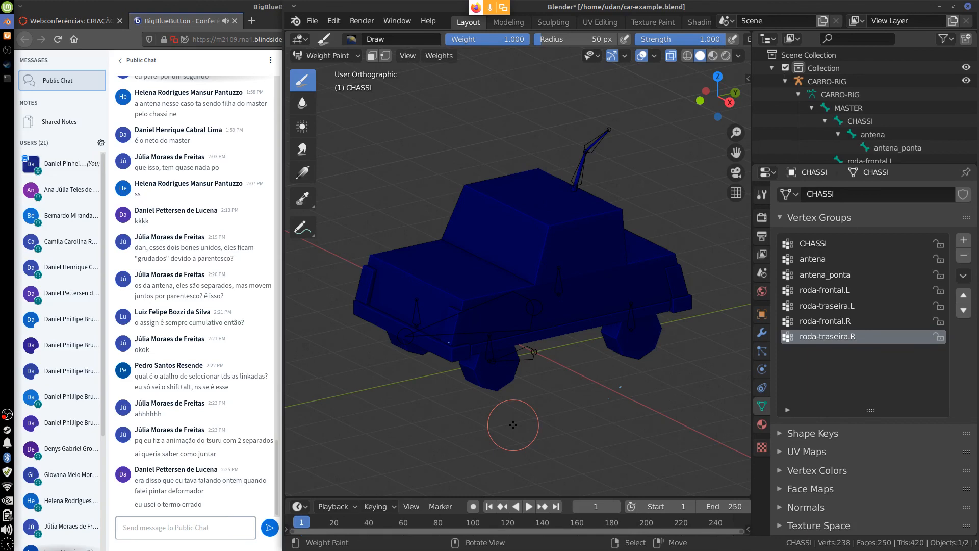
pyautogui.moveTo(453, 414)
pyautogui.mouseDown(button='middle')
pyautogui.moveTo(591, 384)
pyautogui.moveTo(472, 421)
pyautogui.mouseUp(button='middle')
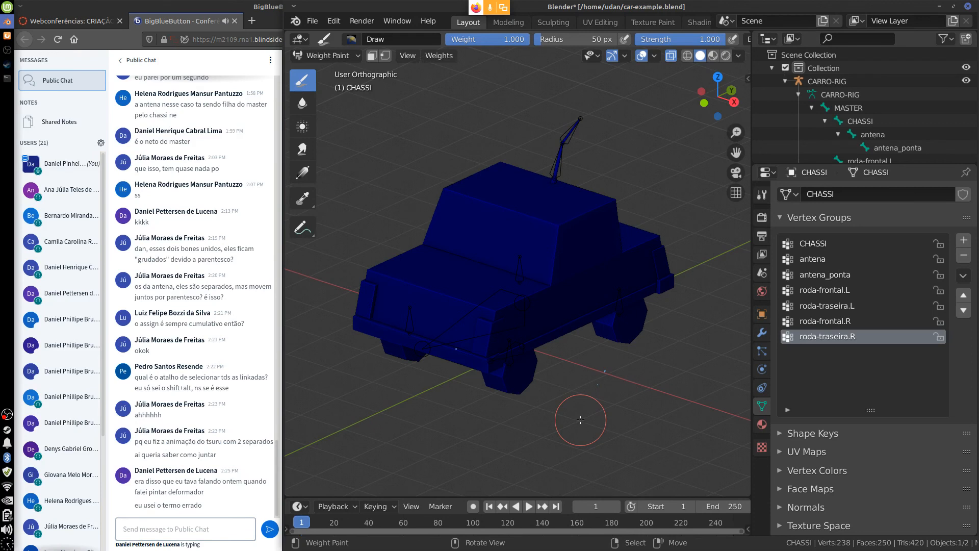
pyautogui.moveTo(620, 388)
pyautogui.mouseDown(button='middle')
pyautogui.moveTo(636, 402)
pyautogui.moveTo(590, 409)
pyautogui.moveTo(619, 419)
pyautogui.moveTo(663, 402)
pyautogui.mouseUp(button='middle')
pyautogui.click(821, 320)
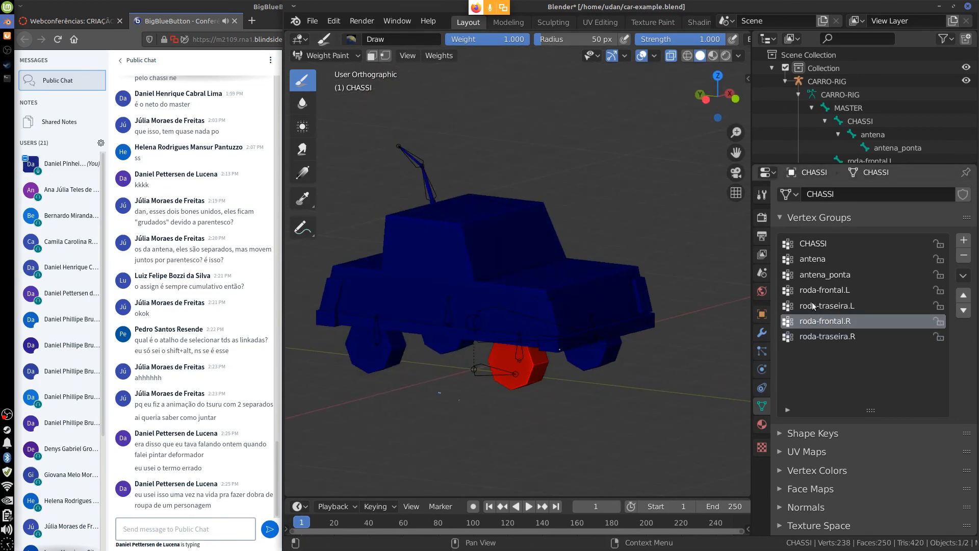
pyautogui.click(818, 306)
pyautogui.click(818, 289)
pyautogui.click(823, 274)
# Examine the weights of the antena group and all four wheel groups down to roda-traseira.R from the original side
pyautogui.moveTo(662, 387); pyautogui.dragTo(688, 357, button='middle')
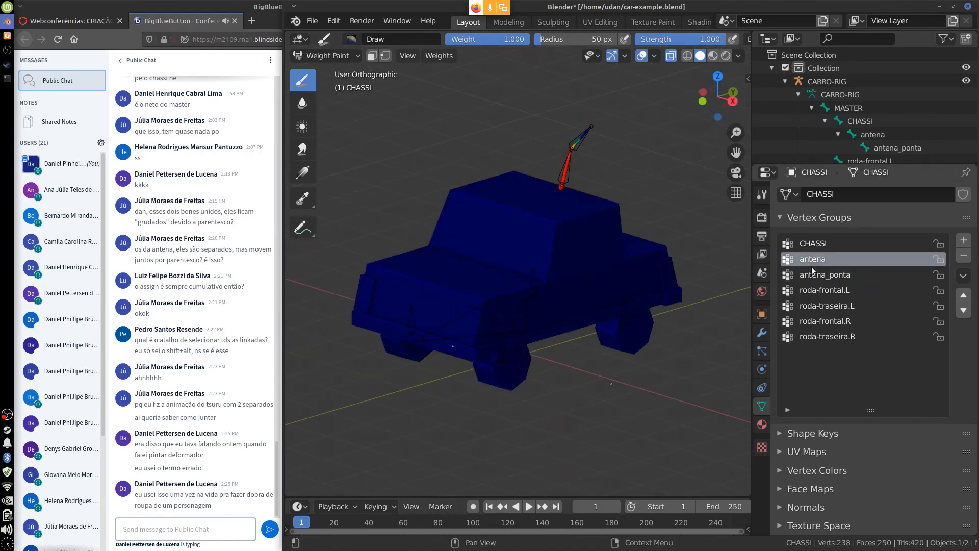
pyautogui.click(812, 259)
pyautogui.click(816, 293)
pyautogui.click(818, 306)
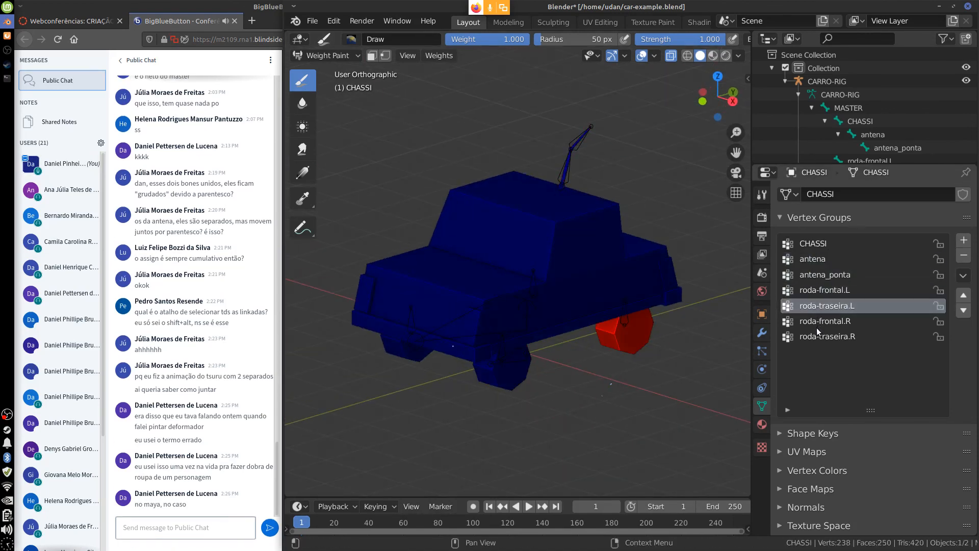
pyautogui.click(816, 327)
pyautogui.click(816, 335)
# Examine the group weights in reverse list order, from roda-frontal.R up to CHASSI
pyautogui.click(815, 320)
pyautogui.click(815, 305)
pyautogui.click(814, 289)
pyautogui.click(813, 274)
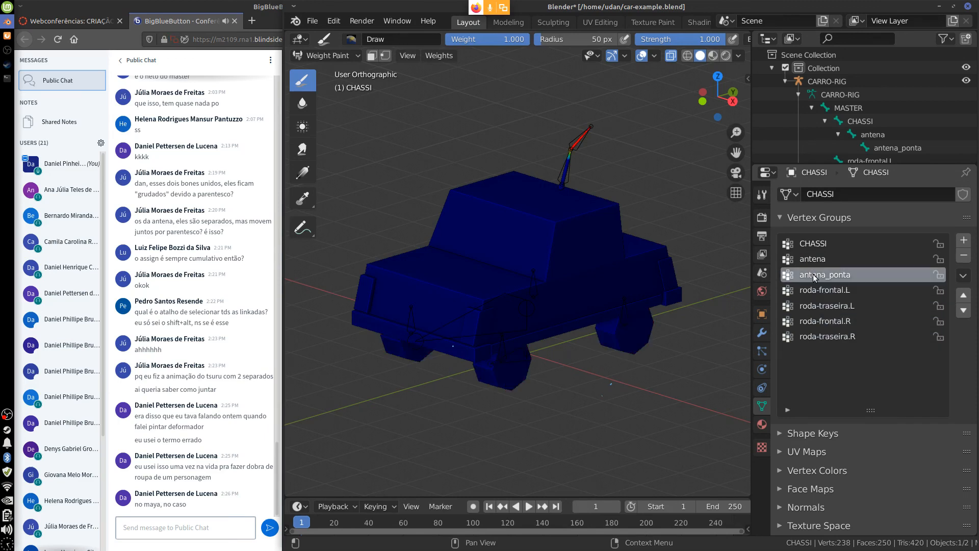
pyautogui.click(811, 259)
pyautogui.click(813, 243)
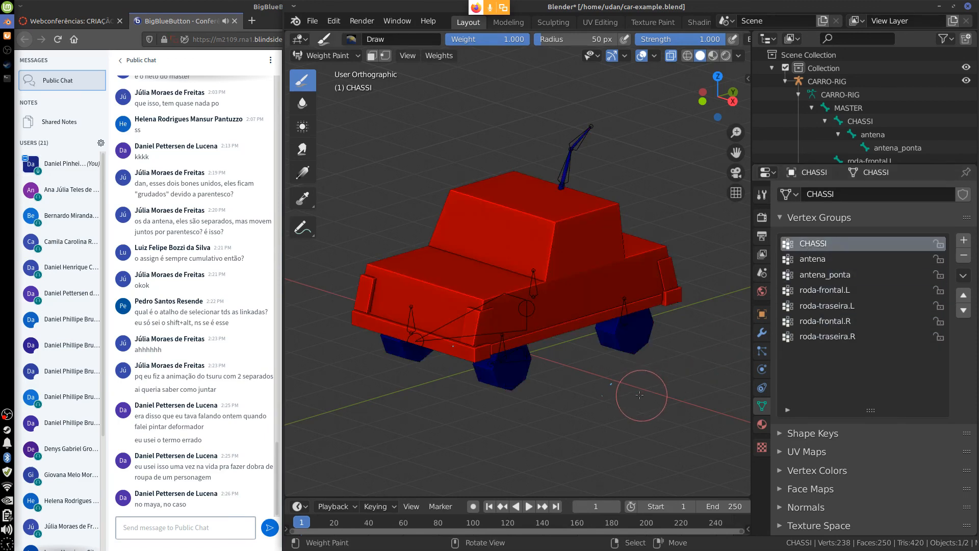
# Return the car mesh from Weight Paint to Object Mode
pyautogui.keyDown('shift'); pyautogui.moveTo(650, 385); pyautogui.dragTo(637, 386, button='middle'); pyautogui.keyUp('shift')
pyautogui.scroll(-2, 637, 386)
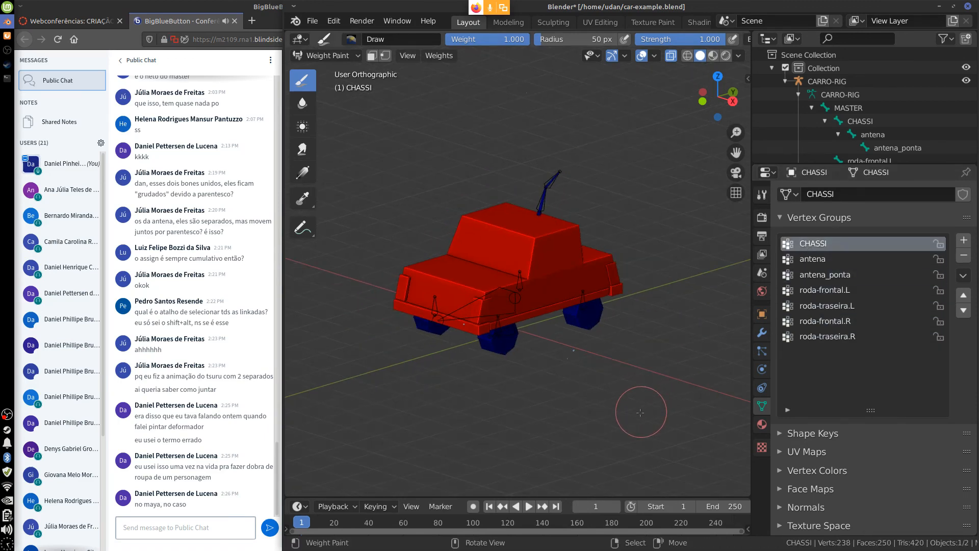
pyautogui.click(327, 55)
pyautogui.click(327, 55)
pyautogui.click(338, 69)
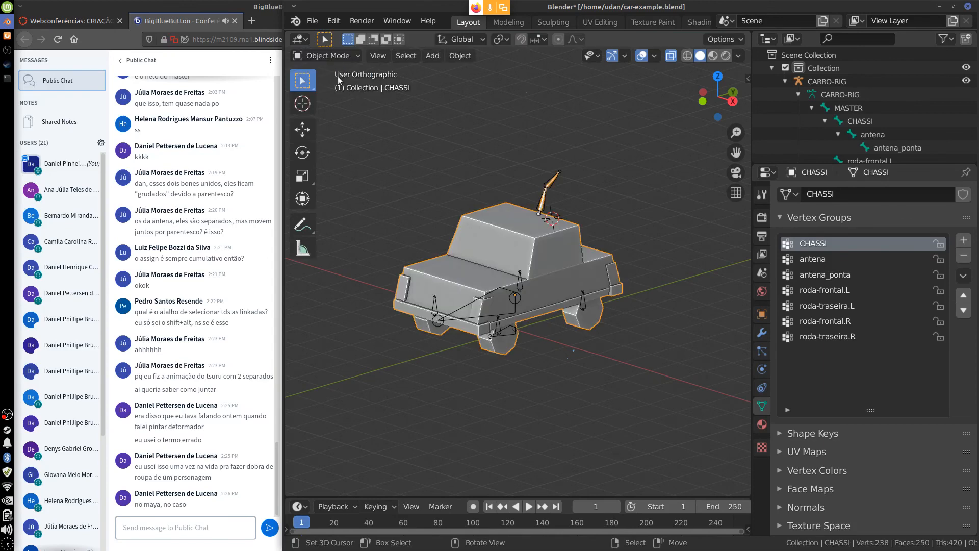
# Select the CARRO-RIG armature in the viewport
pyautogui.moveTo(623, 395); pyautogui.dragTo(635, 390, button='middle')
pyautogui.scroll(4, 634, 389)
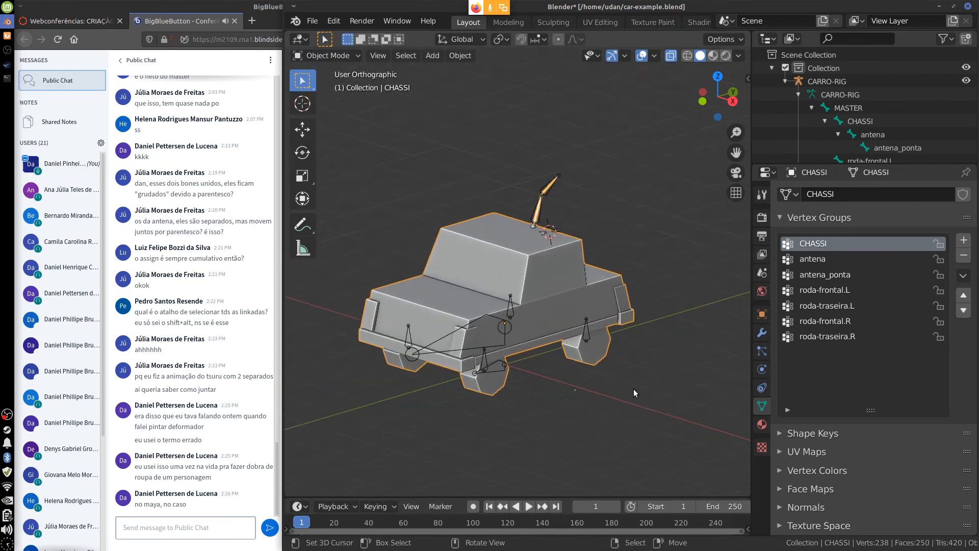
pyautogui.click(483, 347)
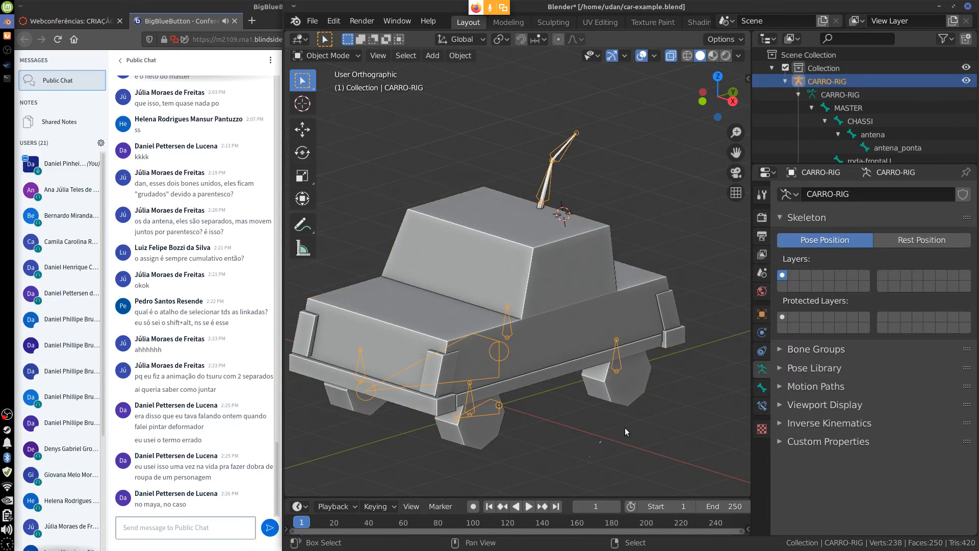
pyautogui.moveTo(625, 428); pyautogui.dragTo(671, 390, button='middle')
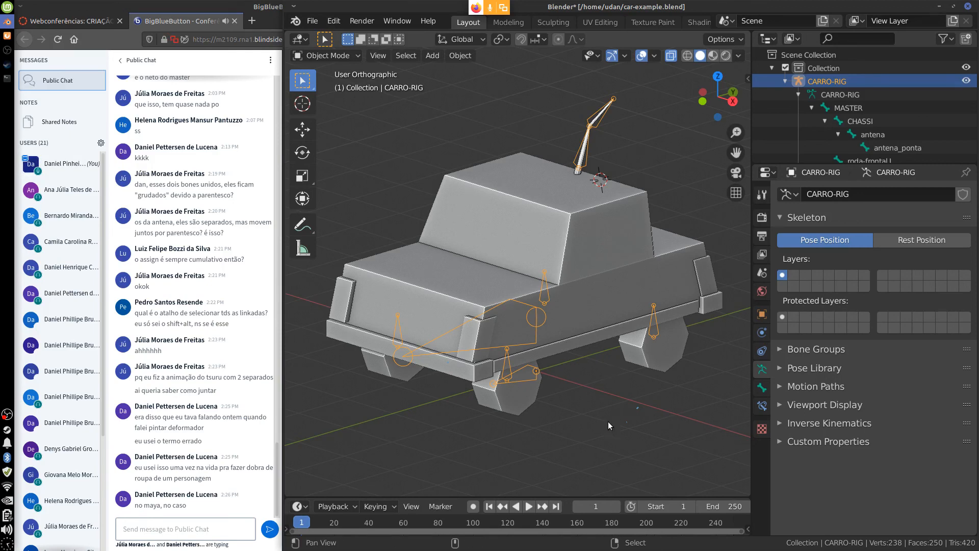
pyautogui.keyDown('shift'); pyautogui.moveTo(594, 432); pyautogui.dragTo(619, 406, button='middle'); pyautogui.keyUp('shift')
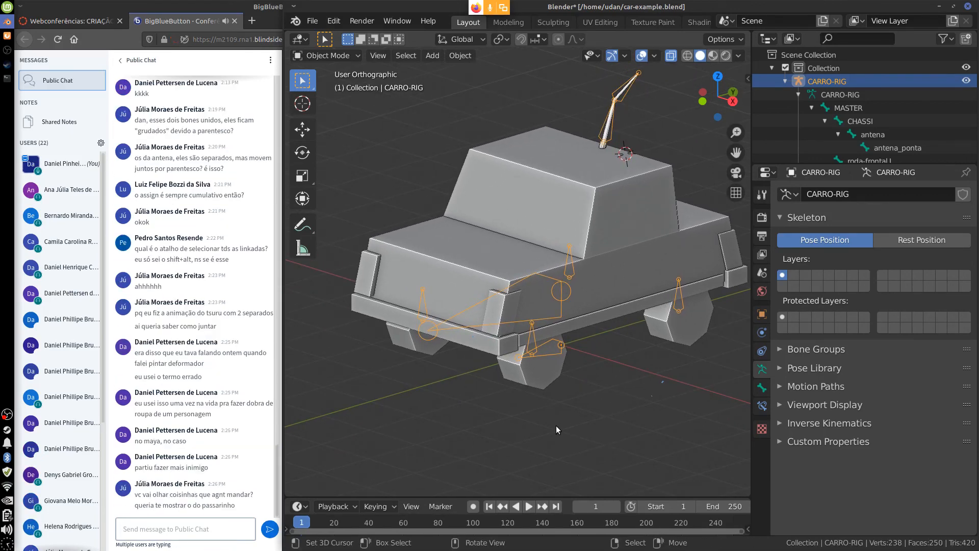
pyautogui.rightClick(7, 414)
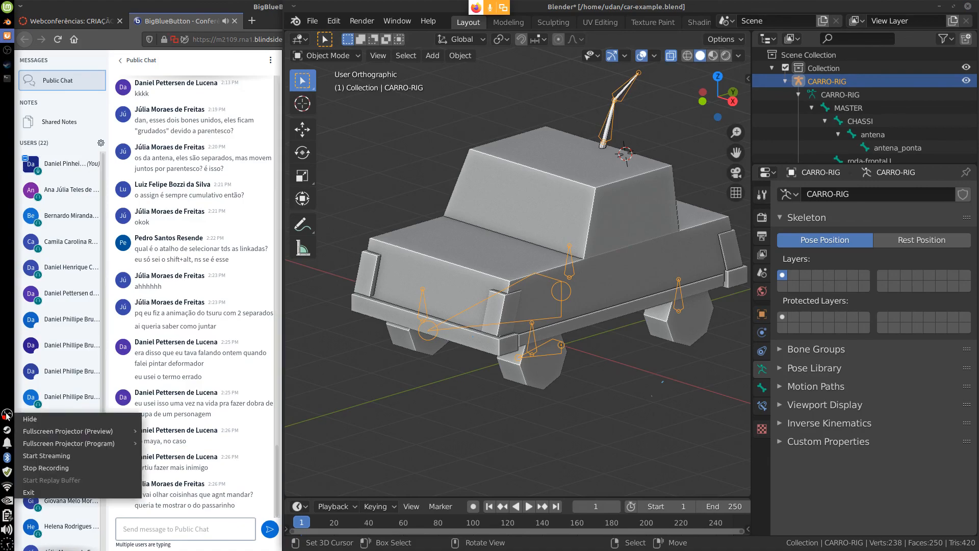